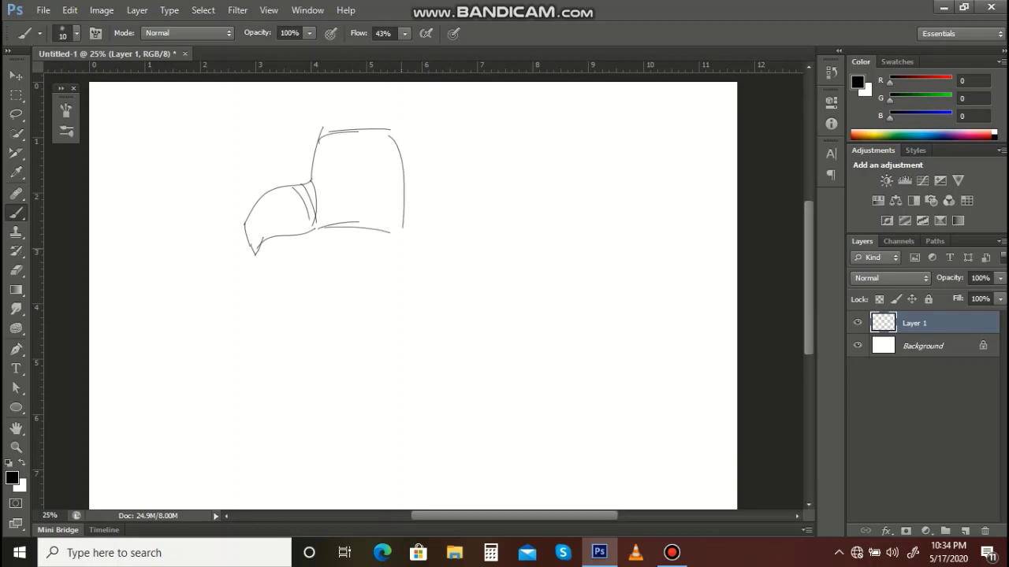
Step: Sketch the back of the bird's head, a thin neck running down from it, and ruffled collar feathers at the neck's base
{"action": "mouse_move", "coordinate": [389, 129]}
{"action": "left_mouse_down"}
{"action": "mouse_move", "coordinate": [416, 196]}
{"action": "mouse_move", "coordinate": [427, 280]}
{"action": "left_mouse_up"}
{"action": "mouse_move", "coordinate": [387, 231]}
{"action": "left_mouse_down"}
{"action": "mouse_move", "coordinate": [409, 291]}
{"action": "mouse_move", "coordinate": [437, 289]}
{"action": "mouse_move", "coordinate": [454, 240]}
{"action": "left_mouse_up"}
{"action": "mouse_move", "coordinate": [439, 284]}
{"action": "left_mouse_down"}
{"action": "mouse_move", "coordinate": [465, 273]}
{"action": "mouse_move", "coordinate": [394, 308]}
{"action": "mouse_move", "coordinate": [398, 293]}
{"action": "left_mouse_up"}
{"action": "mouse_move", "coordinate": [393, 318]}
{"action": "left_mouse_down"}
{"action": "mouse_move", "coordinate": [413, 306]}
{"action": "mouse_move", "coordinate": [454, 309]}
{"action": "left_mouse_up"}
{"action": "left_click_drag", "start_coordinate": [435, 310], "coordinate": [432, 324]}
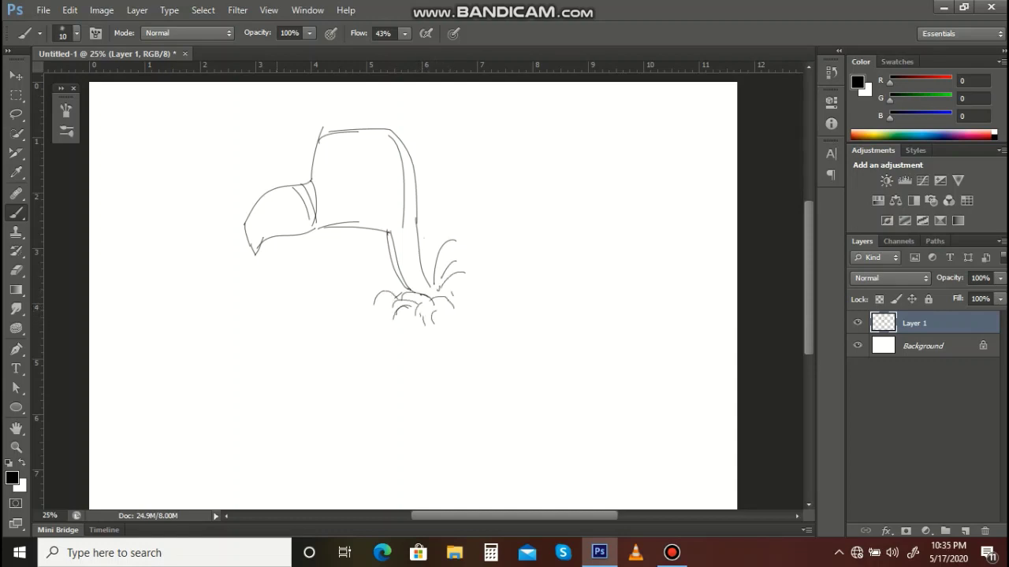
Step: Sketch a larger hooked outline around the beak and thicken the lower edge of the beak and jaw
{"action": "mouse_move", "coordinate": [312, 181]}
{"action": "left_mouse_down"}
{"action": "mouse_move", "coordinate": [231, 246]}
{"action": "mouse_move", "coordinate": [250, 282]}
{"action": "left_mouse_up"}
{"action": "key", "text": "ctrl+z"}
{"action": "mouse_move", "coordinate": [232, 239]}
{"action": "left_mouse_down"}
{"action": "mouse_move", "coordinate": [255, 272]}
{"action": "mouse_move", "coordinate": [267, 242]}
{"action": "mouse_move", "coordinate": [311, 228]}
{"action": "left_mouse_up"}
{"action": "mouse_move", "coordinate": [264, 253]}
{"action": "left_mouse_down"}
{"action": "mouse_move", "coordinate": [314, 228]}
{"action": "mouse_move", "coordinate": [372, 231]}
{"action": "left_mouse_up"}
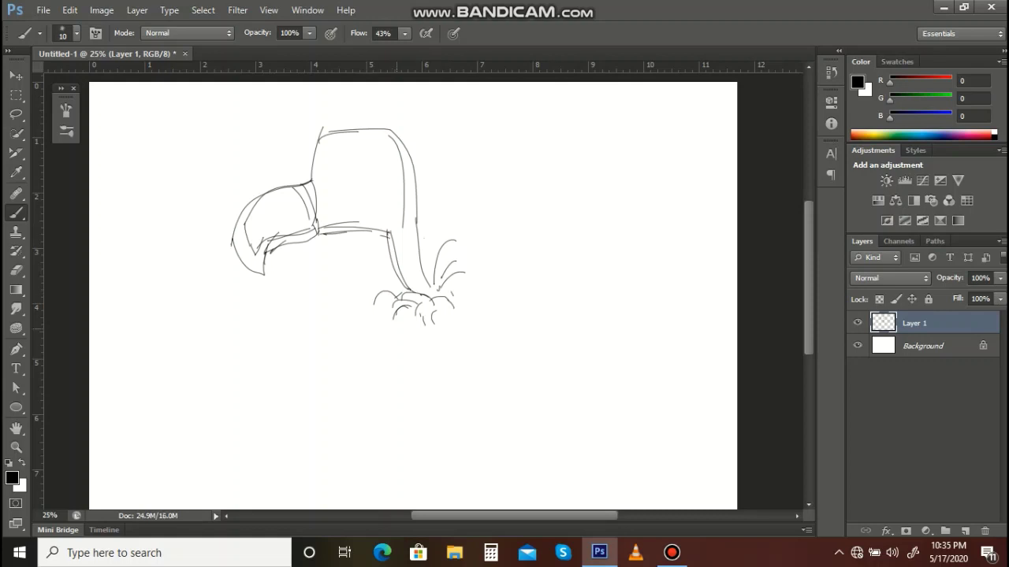
Step: Add more collar feathers, then sketch a tall wing arc behind the neck and a long chest curve running down from the collar
{"action": "left_click_drag", "start_coordinate": [375, 312], "coordinate": [367, 315]}
{"action": "mouse_move", "coordinate": [383, 332]}
{"action": "left_mouse_down"}
{"action": "mouse_move", "coordinate": [349, 316]}
{"action": "mouse_move", "coordinate": [337, 370]}
{"action": "left_mouse_up"}
{"action": "key", "text": "ctrl+z"}
{"action": "mouse_move", "coordinate": [455, 297]}
{"action": "left_mouse_down"}
{"action": "mouse_move", "coordinate": [533, 210]}
{"action": "mouse_move", "coordinate": [536, 241]}
{"action": "left_mouse_up"}
{"action": "key", "text": "ctrl+z"}
{"action": "mouse_move", "coordinate": [449, 298]}
{"action": "left_mouse_down"}
{"action": "mouse_move", "coordinate": [538, 260]}
{"action": "mouse_move", "coordinate": [579, 375]}
{"action": "left_mouse_up"}
{"action": "key", "text": "ctrl+z"}
{"action": "left_click_drag", "start_coordinate": [418, 320], "coordinate": [510, 464]}
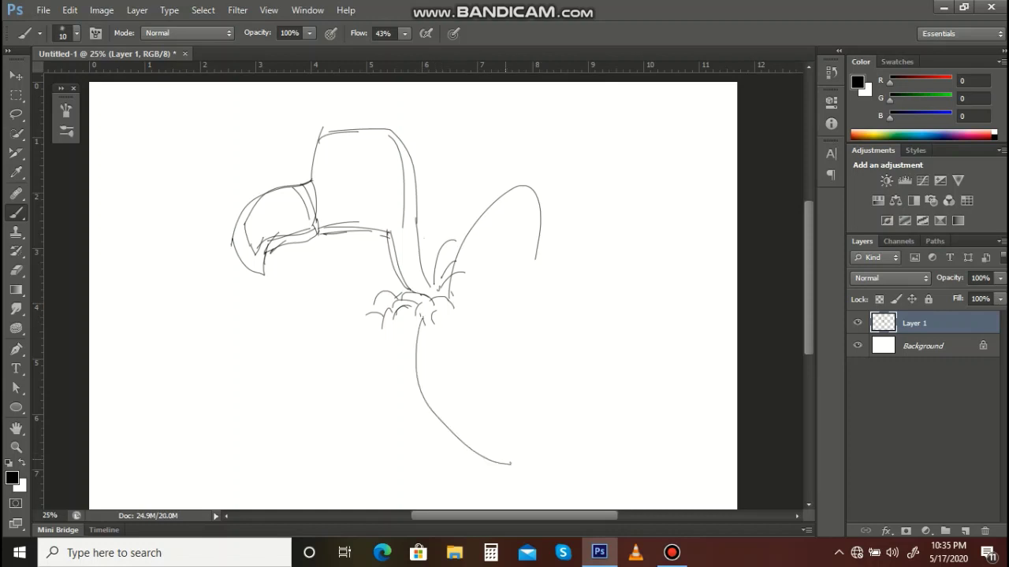
Step: Free-transform the whole bird sketch to a smaller size, with its height scaled to 54.11%
{"action": "key", "text": "ctrl+t"}
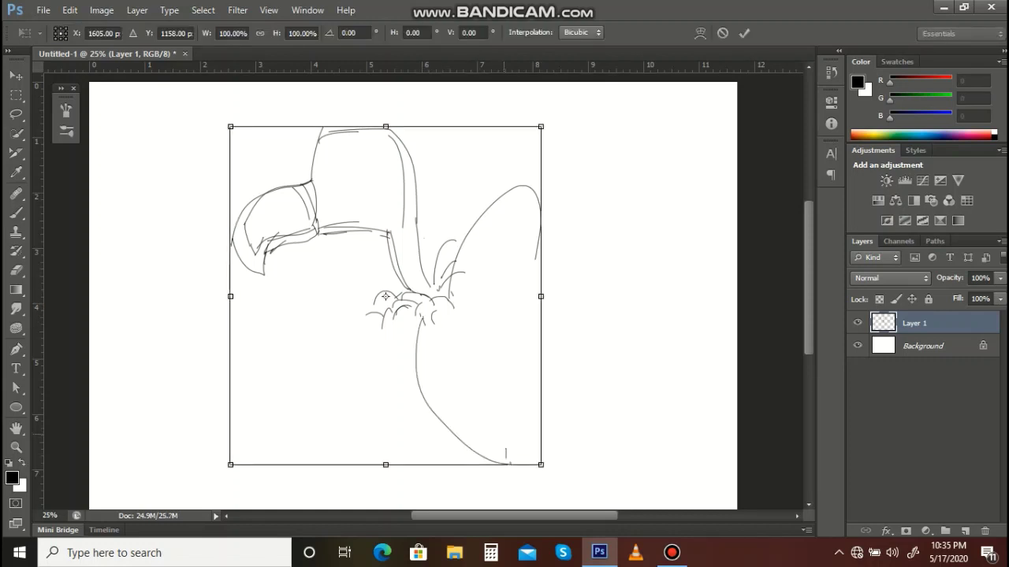
{"action": "mouse_move", "coordinate": [541, 465]}
{"action": "left_mouse_down"}
{"action": "mouse_move", "coordinate": [489, 407]}
{"action": "mouse_move", "coordinate": [493, 387]}
{"action": "left_mouse_up"}
{"action": "key", "text": "Return"}
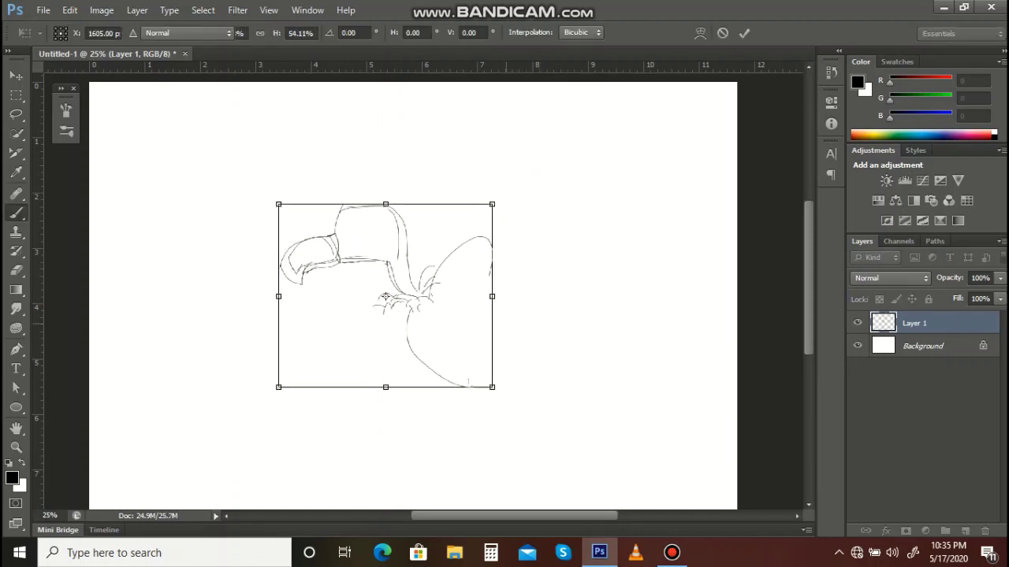
{"action": "key", "text": "ctrl+z"}
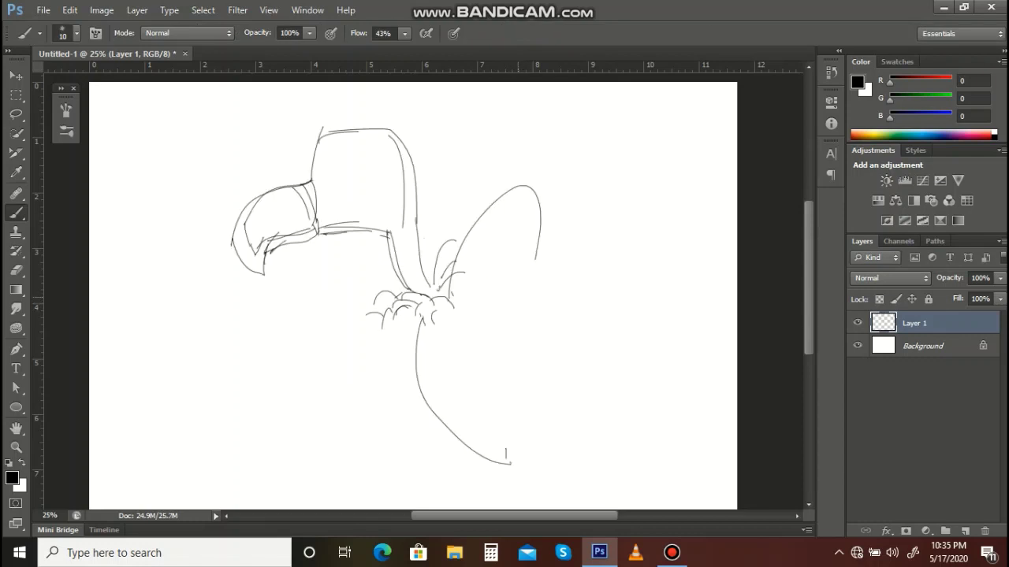
{"action": "key", "text": "ctrl+z"}
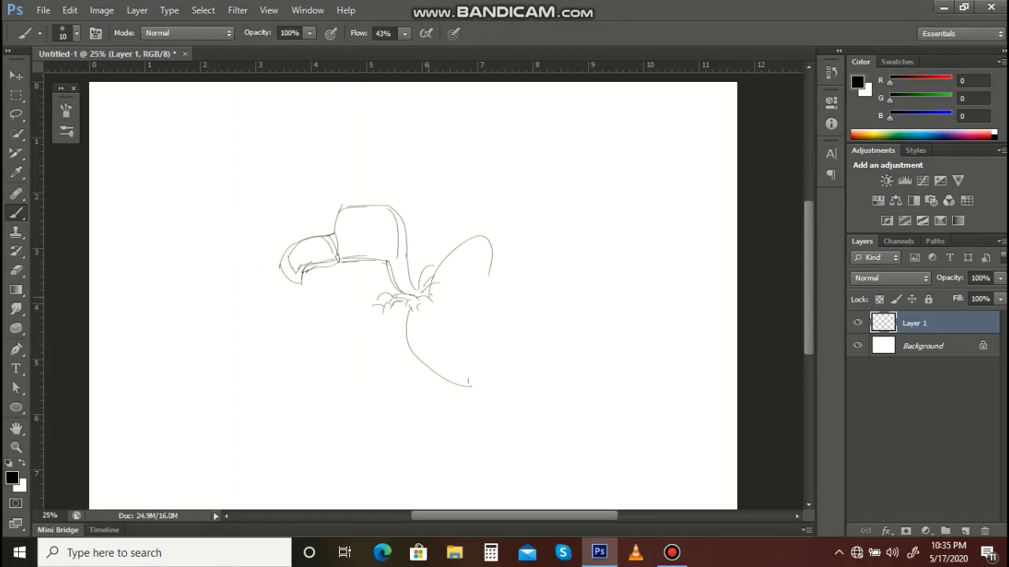
Step: Erase the wide wing arc and redraw it as a narrow pointed shoulder behind the neck
{"action": "key", "text": "e"}
{"action": "mouse_move", "coordinate": [490, 276]}
{"action": "left_mouse_down"}
{"action": "mouse_move", "coordinate": [482, 238]}
{"action": "mouse_move", "coordinate": [452, 251]}
{"action": "mouse_move", "coordinate": [456, 277]}
{"action": "mouse_move", "coordinate": [522, 361]}
{"action": "left_mouse_up"}
{"action": "key", "text": "b"}
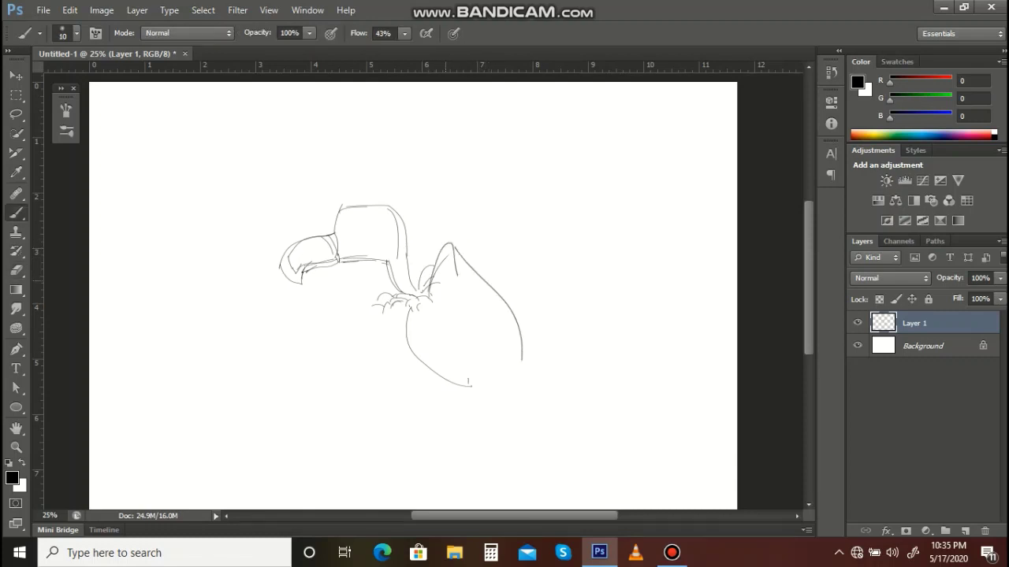
{"action": "key", "text": "ctrl+z"}
Step: Sketch a long folded wing sloping down from the shoulder, with inner feather lines and a rounded tail tip
{"action": "mouse_move", "coordinate": [429, 298]}
{"action": "left_mouse_down"}
{"action": "mouse_move", "coordinate": [451, 379]}
{"action": "mouse_move", "coordinate": [516, 423]}
{"action": "left_mouse_up"}
{"action": "left_click_drag", "start_coordinate": [481, 304], "coordinate": [480, 317]}
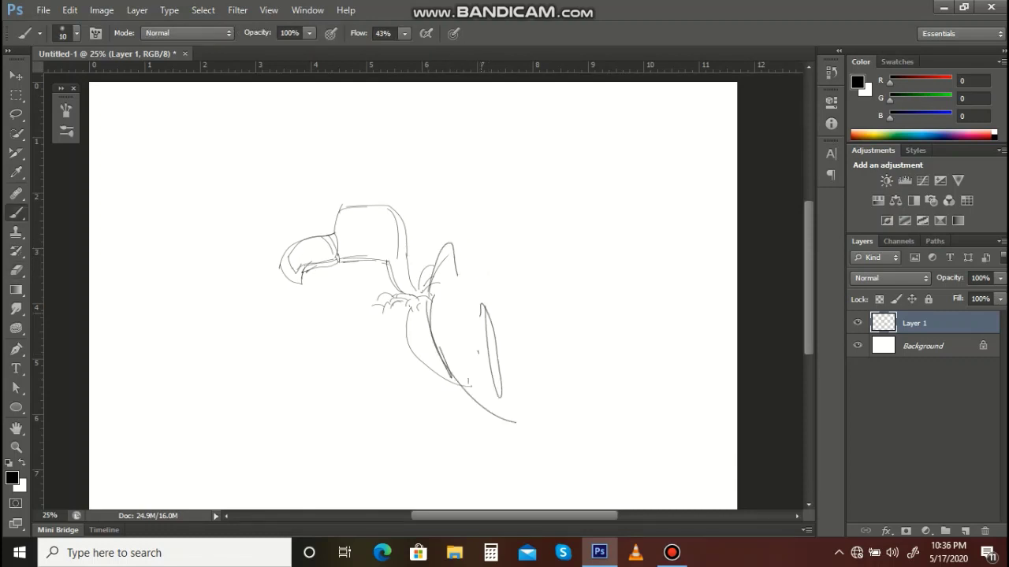
{"action": "left_click_drag", "start_coordinate": [484, 269], "coordinate": [511, 361]}
{"action": "mouse_move", "coordinate": [430, 291]}
{"action": "left_mouse_down"}
{"action": "mouse_move", "coordinate": [476, 260]}
{"action": "mouse_move", "coordinate": [499, 378]}
{"action": "left_mouse_up"}
{"action": "left_click_drag", "start_coordinate": [491, 276], "coordinate": [512, 415]}
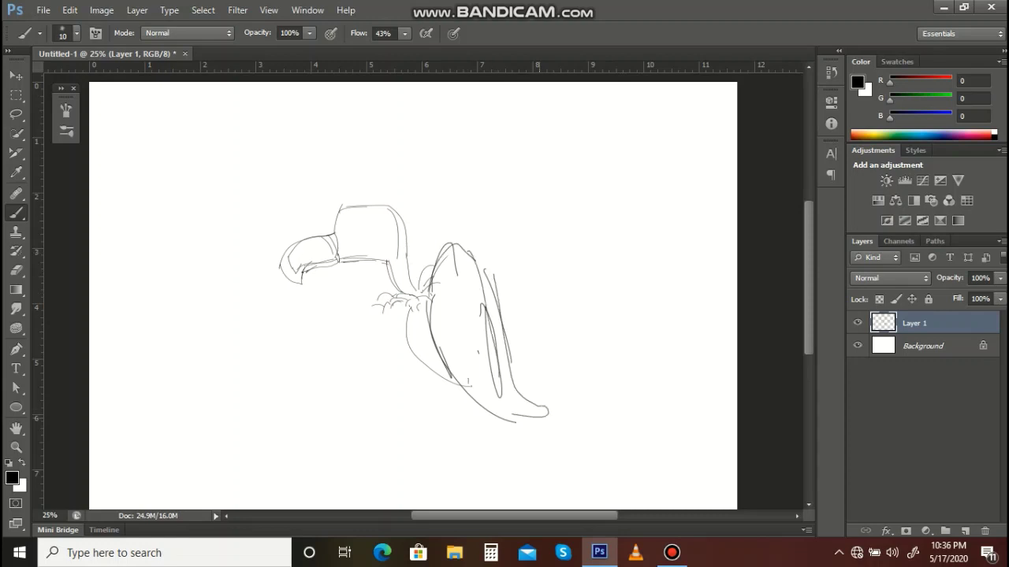
Step: Sketch the belly curves below the collar and the front edge of the thigh
{"action": "left_click_drag", "start_coordinate": [409, 311], "coordinate": [422, 375]}
{"action": "left_click_drag", "start_coordinate": [402, 312], "coordinate": [442, 410]}
{"action": "left_click_drag", "start_coordinate": [413, 359], "coordinate": [435, 421]}
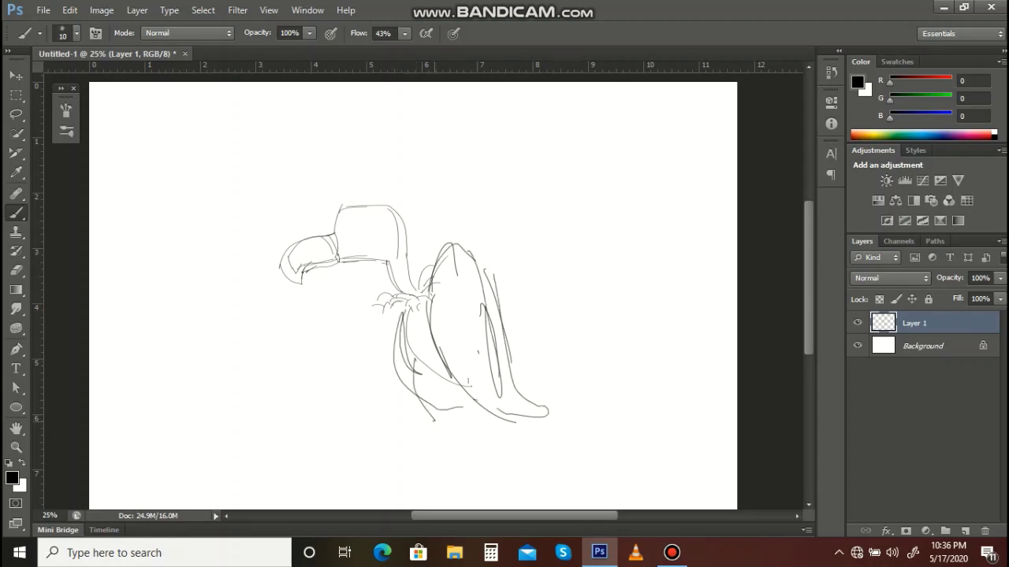
Step: Sketch two legs with clawed feet under the body and add an outer chest contour hanging from the collar
{"action": "mouse_move", "coordinate": [453, 385]}
{"action": "left_mouse_down"}
{"action": "mouse_move", "coordinate": [448, 427]}
{"action": "mouse_move", "coordinate": [402, 439]}
{"action": "mouse_move", "coordinate": [440, 437]}
{"action": "mouse_move", "coordinate": [443, 426]}
{"action": "mouse_move", "coordinate": [439, 441]}
{"action": "mouse_move", "coordinate": [386, 450]}
{"action": "left_mouse_up"}
{"action": "left_click_drag", "start_coordinate": [443, 437], "coordinate": [454, 454]}
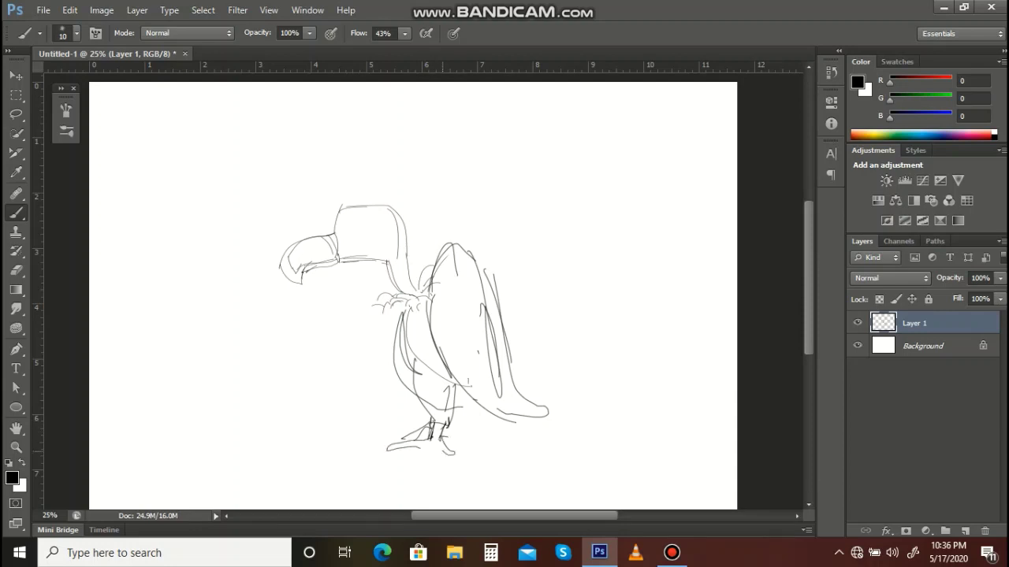
{"action": "left_click_drag", "start_coordinate": [462, 404], "coordinate": [471, 422]}
{"action": "mouse_move", "coordinate": [471, 422]}
{"action": "left_mouse_down"}
{"action": "mouse_move", "coordinate": [482, 408]}
{"action": "mouse_move", "coordinate": [471, 431]}
{"action": "left_mouse_up"}
{"action": "mouse_move", "coordinate": [477, 403]}
{"action": "left_mouse_down"}
{"action": "mouse_move", "coordinate": [471, 439]}
{"action": "mouse_move", "coordinate": [479, 428]}
{"action": "mouse_move", "coordinate": [502, 443]}
{"action": "left_mouse_up"}
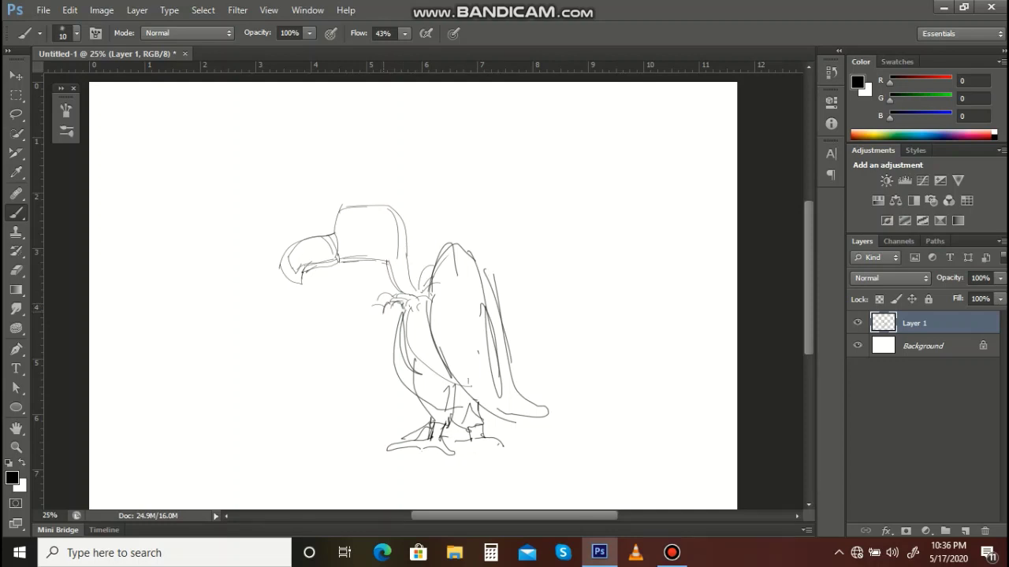
{"action": "left_click_drag", "start_coordinate": [406, 304], "coordinate": [384, 309]}
{"action": "mouse_move", "coordinate": [386, 301]}
{"action": "left_mouse_down"}
{"action": "mouse_move", "coordinate": [373, 352]}
{"action": "mouse_move", "coordinate": [414, 403]}
{"action": "mouse_move", "coordinate": [429, 397]}
{"action": "left_mouse_up"}
Step: Lasso the head and neck, start a free transform, and try rotating them about 12.73° near the collar
{"action": "key", "text": "l"}
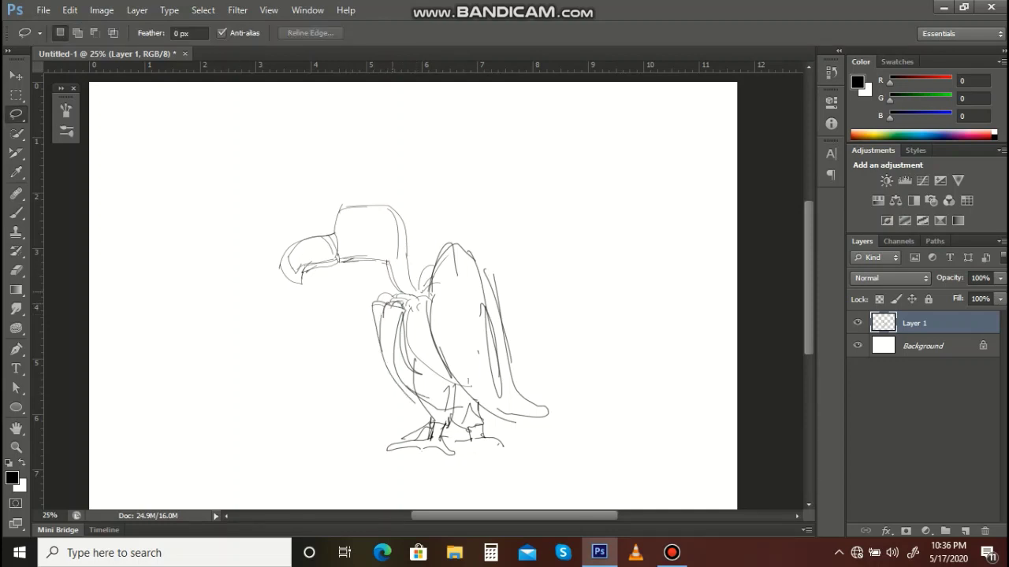
{"action": "mouse_move", "coordinate": [425, 276]}
{"action": "left_mouse_down"}
{"action": "mouse_move", "coordinate": [238, 236]}
{"action": "mouse_move", "coordinate": [382, 294]}
{"action": "left_mouse_up"}
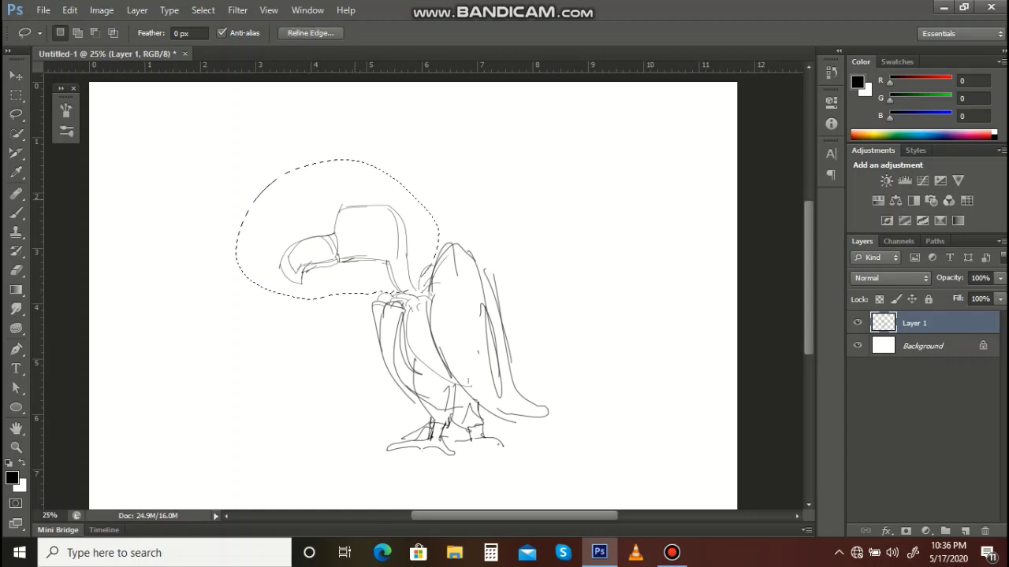
{"action": "key", "text": "ctrl+t"}
{"action": "left_click_drag", "start_coordinate": [337, 230], "coordinate": [333, 217]}
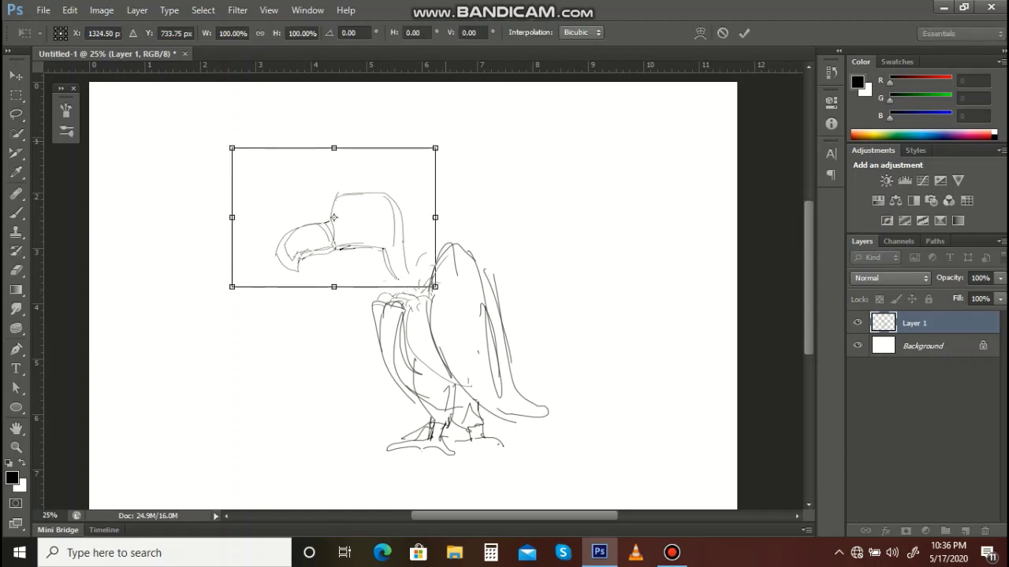
{"action": "left_click_drag", "start_coordinate": [447, 142], "coordinate": [486, 156]}
{"action": "left_click_drag", "start_coordinate": [379, 226], "coordinate": [349, 213]}
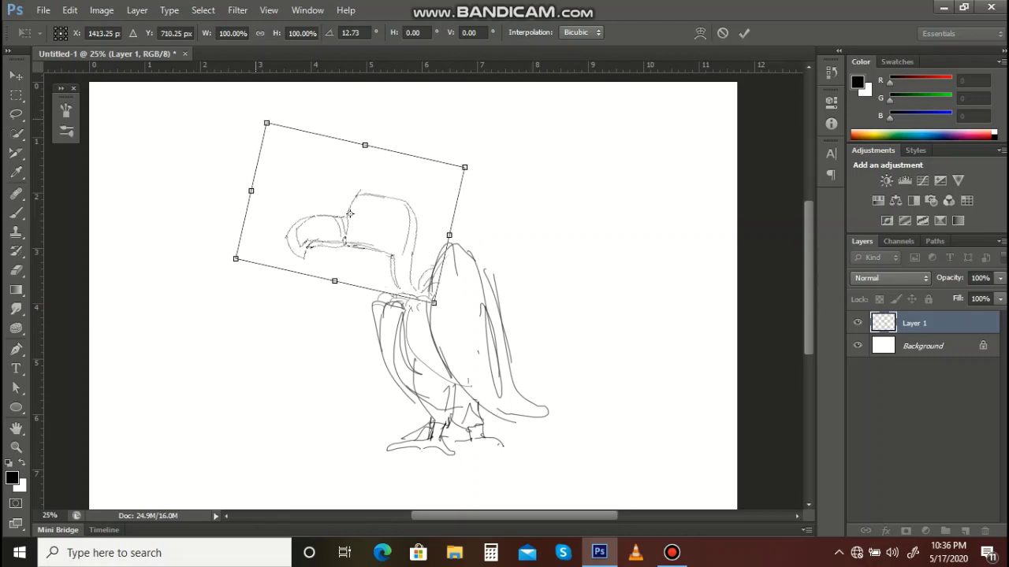
Step: Rotate the selected head and neck to about -29.54° so the beak points down, and move them up and away from the body
{"action": "left_click_drag", "start_coordinate": [269, 124], "coordinate": [207, 194]}
{"action": "key", "text": "ctrl+z"}
{"action": "left_click_drag", "start_coordinate": [352, 214], "coordinate": [333, 273]}
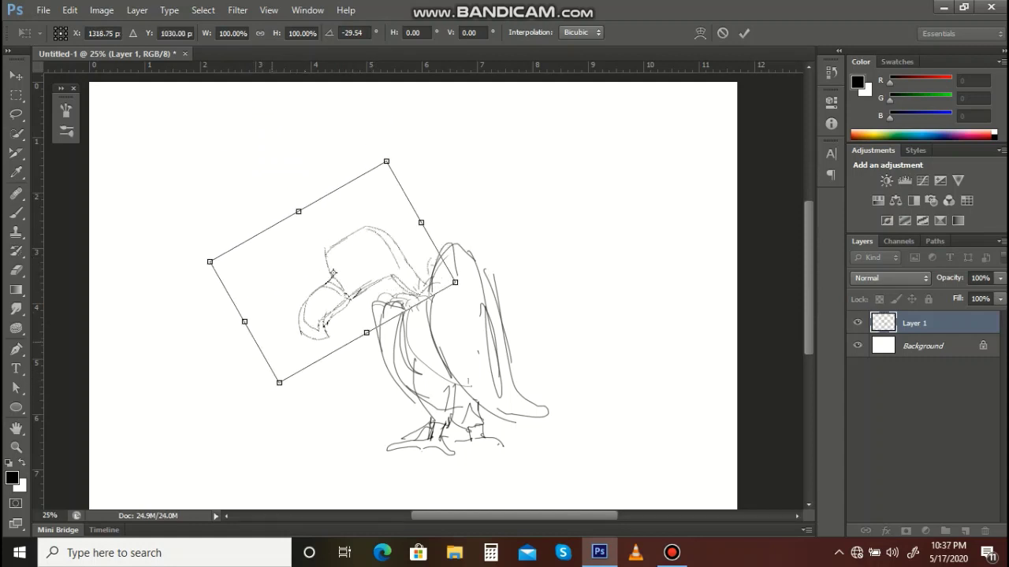
{"action": "left_click_drag", "start_coordinate": [193, 243], "coordinate": [189, 271]}
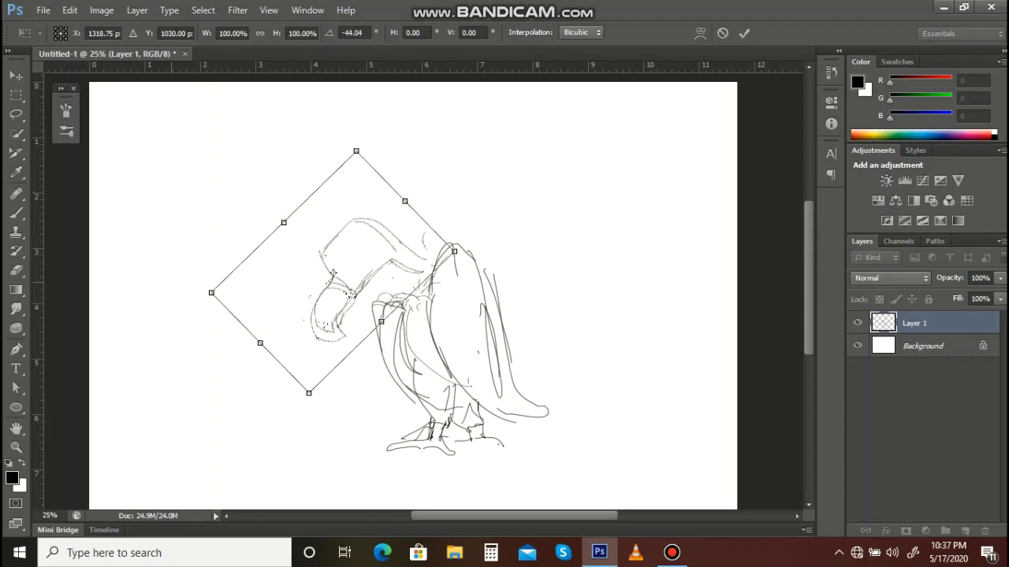
{"action": "key", "text": "ctrl+z"}
{"action": "mouse_move", "coordinate": [333, 273]}
{"action": "left_mouse_down"}
{"action": "mouse_move", "coordinate": [312, 245]}
{"action": "mouse_move", "coordinate": [338, 262]}
{"action": "mouse_move", "coordinate": [325, 260]}
{"action": "left_mouse_up"}
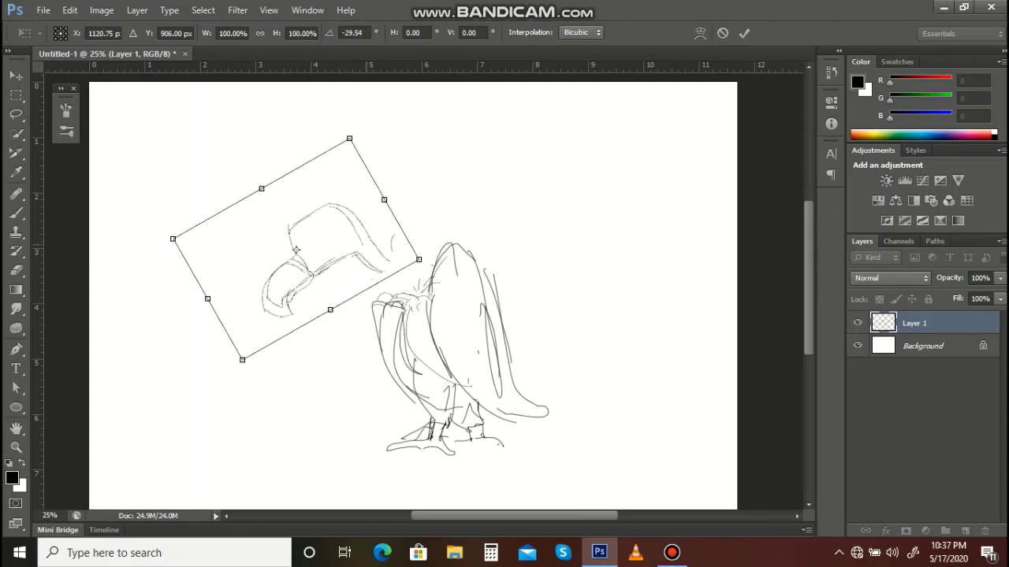
{"action": "key", "text": "Return"}
Step: Draw curved neck lines joining the head to the body and add a large round eye with a circular pupil
{"action": "key", "text": "b"}
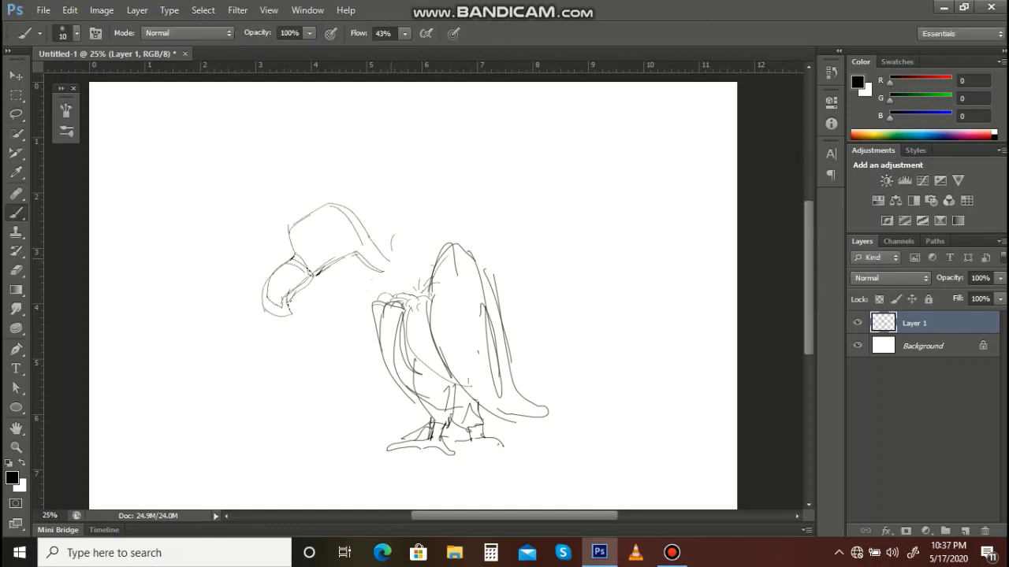
{"action": "left_click_drag", "start_coordinate": [380, 263], "coordinate": [433, 275]}
{"action": "left_click_drag", "start_coordinate": [356, 252], "coordinate": [402, 301]}
{"action": "key", "text": "ctrl+z"}
{"action": "left_click_drag", "start_coordinate": [353, 261], "coordinate": [414, 300]}
{"action": "mouse_move", "coordinate": [320, 227]}
{"action": "left_mouse_down"}
{"action": "mouse_move", "coordinate": [317, 270]}
{"action": "mouse_move", "coordinate": [291, 250]}
{"action": "mouse_move", "coordinate": [327, 251]}
{"action": "mouse_move", "coordinate": [309, 263]}
{"action": "mouse_move", "coordinate": [322, 258]}
{"action": "left_mouse_up"}
{"action": "key", "text": "ctrl+z"}
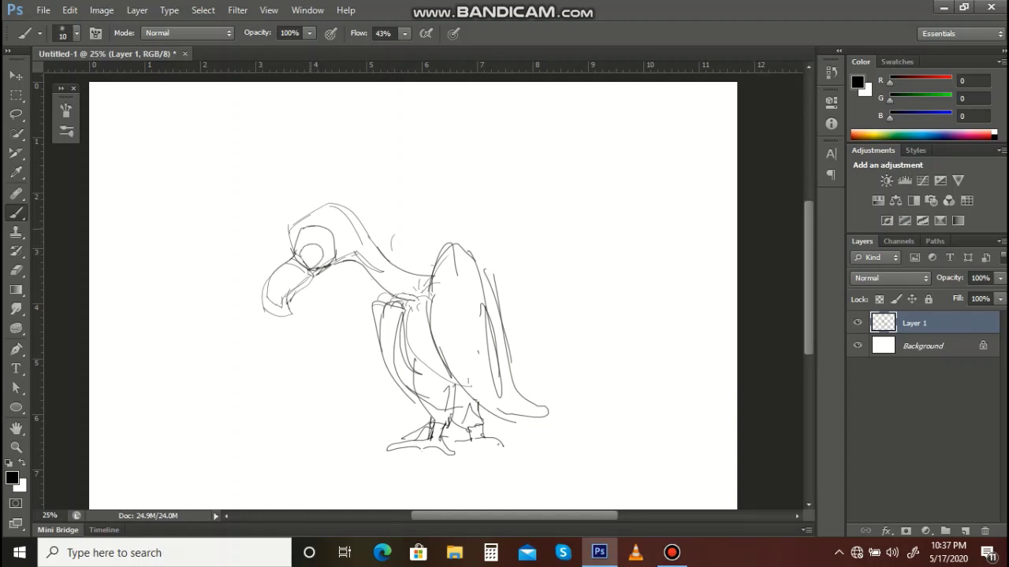
Step: Sketch loose curved feather tufts on top of the bird's head
{"action": "left_click_drag", "start_coordinate": [323, 205], "coordinate": [367, 195]}
{"action": "mouse_move", "coordinate": [357, 207]}
{"action": "left_mouse_down"}
{"action": "mouse_move", "coordinate": [376, 220]}
{"action": "mouse_move", "coordinate": [346, 179]}
{"action": "mouse_move", "coordinate": [395, 208]}
{"action": "left_mouse_up"}
{"action": "key", "text": "ctrl+alt+z"}
{"action": "key", "text": "ctrl+alt+z"}
{"action": "key", "text": "ctrl+alt+z"}
{"action": "key", "text": "ctrl+z"}
{"action": "left_click_drag", "start_coordinate": [332, 203], "coordinate": [385, 204]}
{"action": "key", "text": "ctrl+z"}
{"action": "key", "text": "ctrl+shift+z"}
{"action": "key", "text": "ctrl+shift+z"}
Step: Add a new layer above the sketch and try the Texture with Brush preset with a short test stroke
{"action": "key", "text": "ctrl+shift+alt+n"}
{"action": "left_click", "coordinate": [40, 34]}
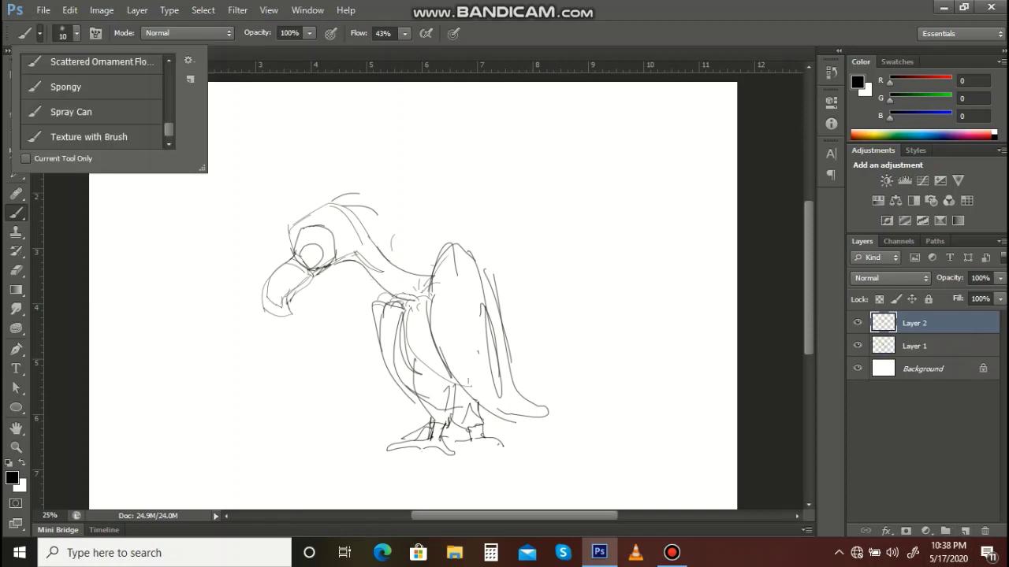
{"action": "left_click", "coordinate": [88, 136]}
{"action": "left_click_drag", "start_coordinate": [242, 126], "coordinate": [234, 154]}
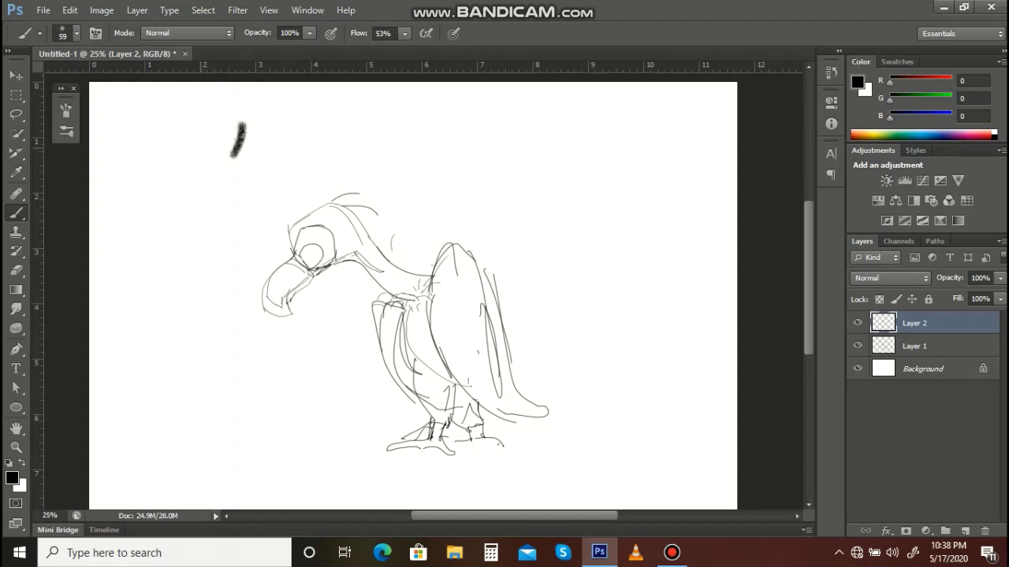
Step: Try the Heavy Marker with Fuzzy brush preset with a short stroke, then undo both test strokes
{"action": "left_click", "coordinate": [39, 33]}
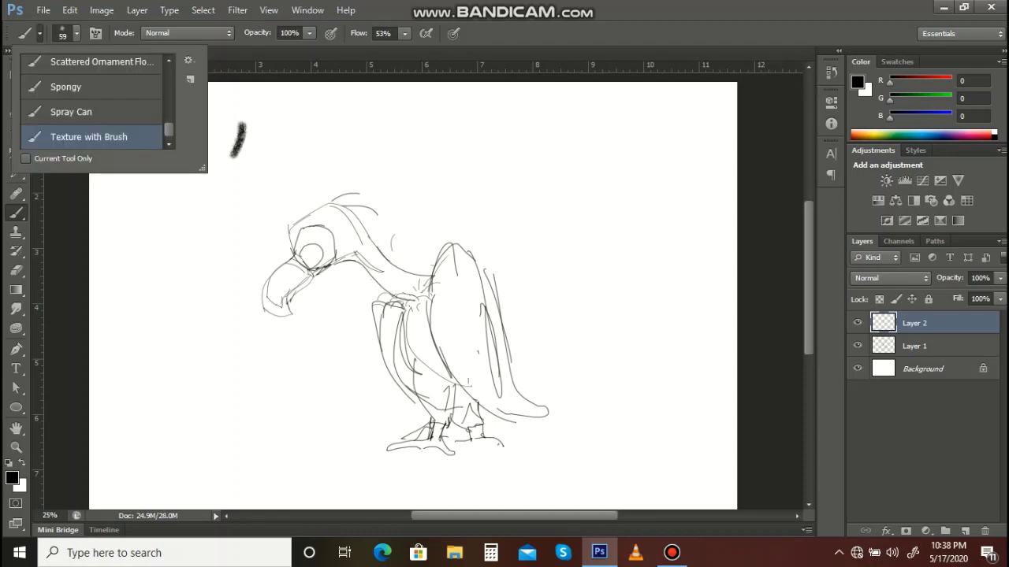
{"action": "scroll", "coordinate": [94, 102], "scroll_direction": "up", "scroll_amount": 5}
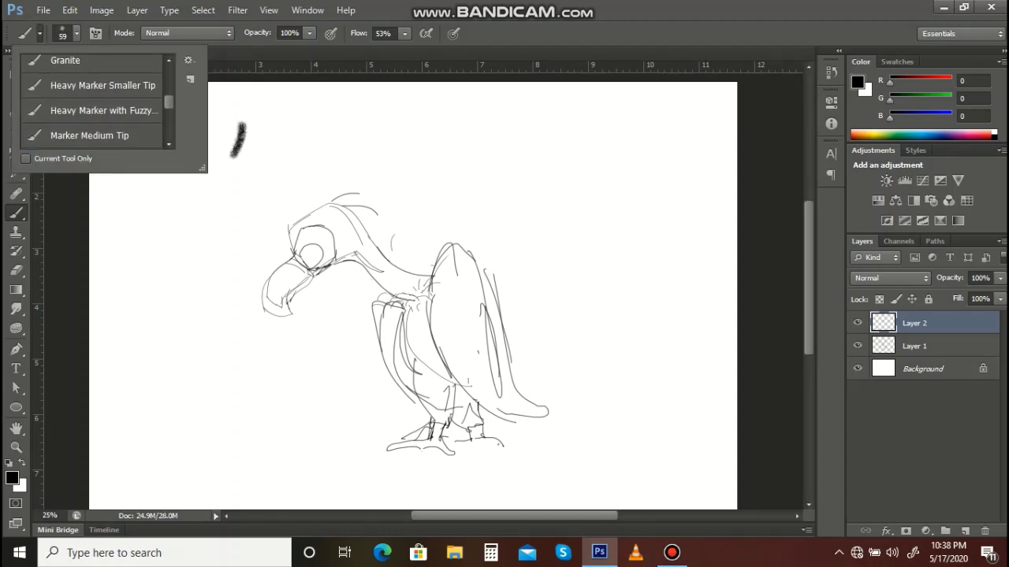
{"action": "left_click", "coordinate": [102, 111]}
{"action": "left_click_drag", "start_coordinate": [220, 110], "coordinate": [208, 139]}
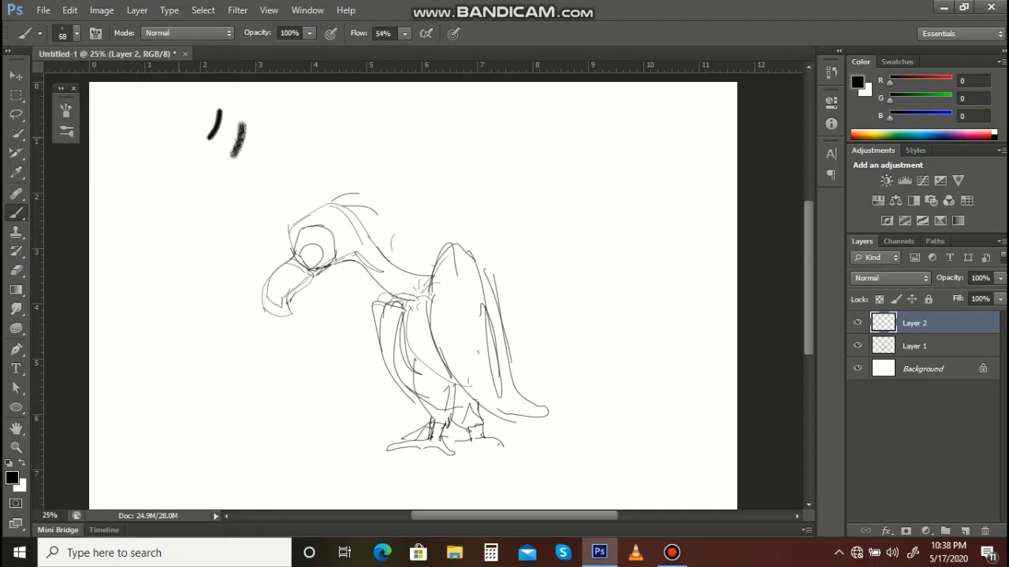
{"action": "key", "text": "ctrl+alt+z"}
{"action": "key", "text": "ctrl+alt+z"}
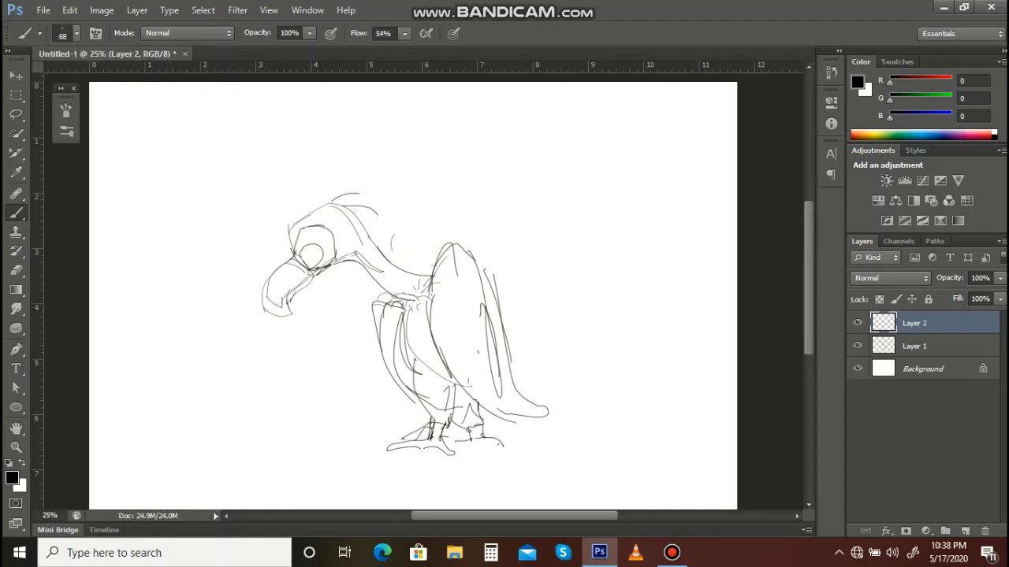
Step: Try the Scattered Ornament brush preset
{"action": "left_click", "coordinate": [77, 33]}
{"action": "left_click", "coordinate": [76, 33]}
{"action": "left_click", "coordinate": [41, 33]}
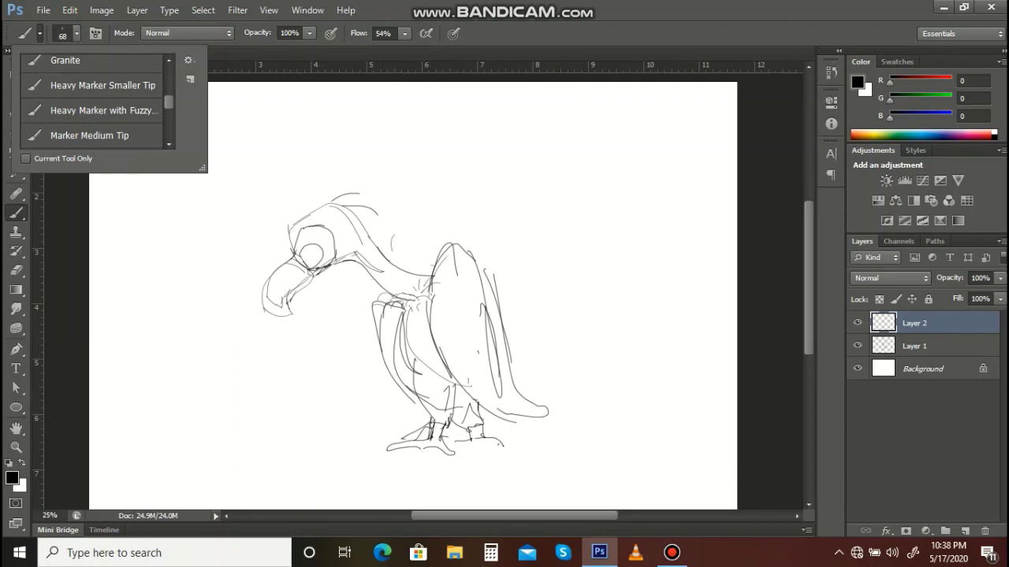
{"action": "scroll", "coordinate": [92, 102], "scroll_direction": "down", "scroll_amount": 5}
{"action": "left_click", "coordinate": [93, 100]}
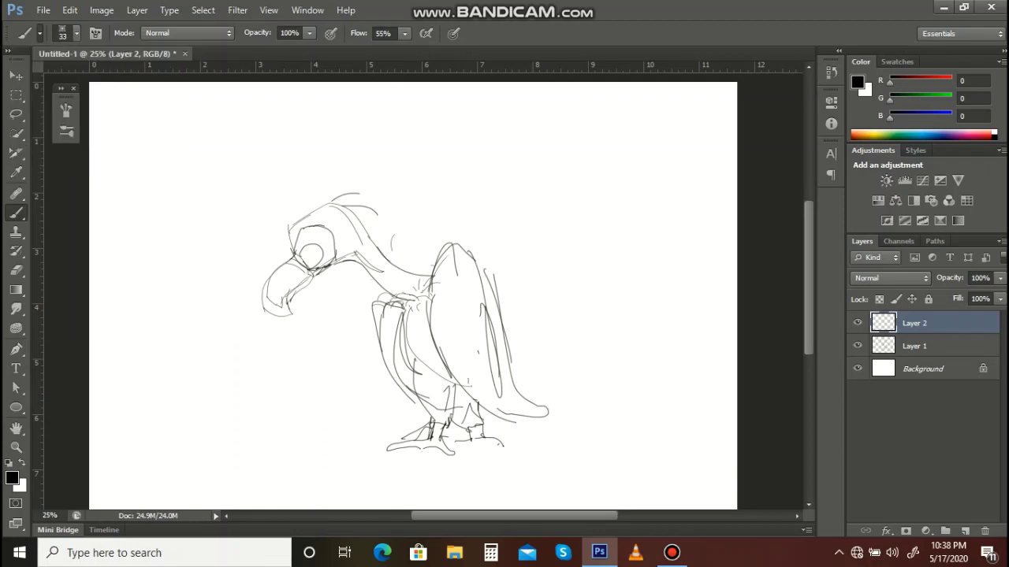
Step: Choose the Texture with Brush preset again and reduce the brush size to 15
{"action": "left_click", "coordinate": [77, 33]}
{"action": "left_click", "coordinate": [40, 33]}
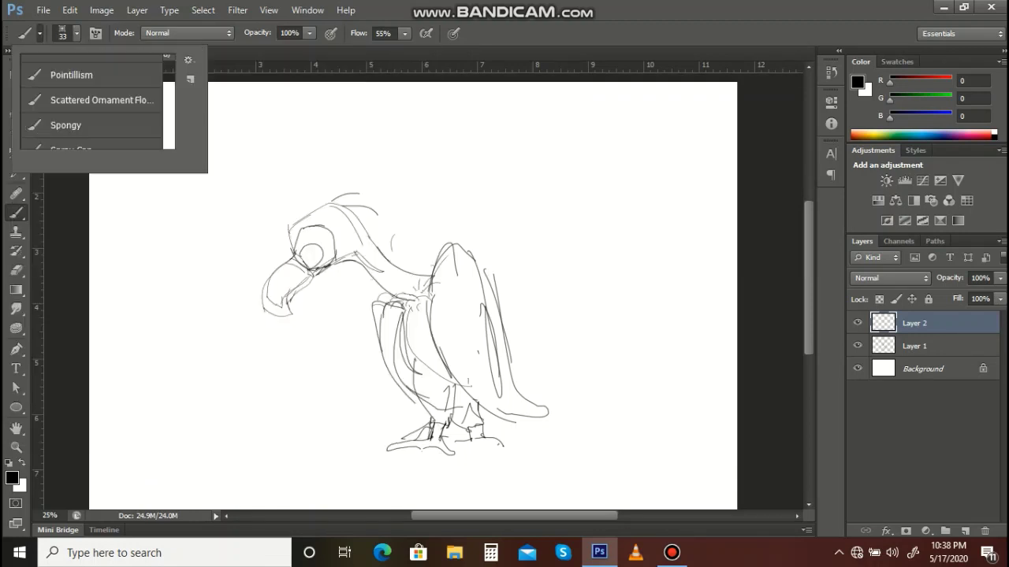
{"action": "scroll", "coordinate": [93, 102], "scroll_direction": "down", "scroll_amount": 1}
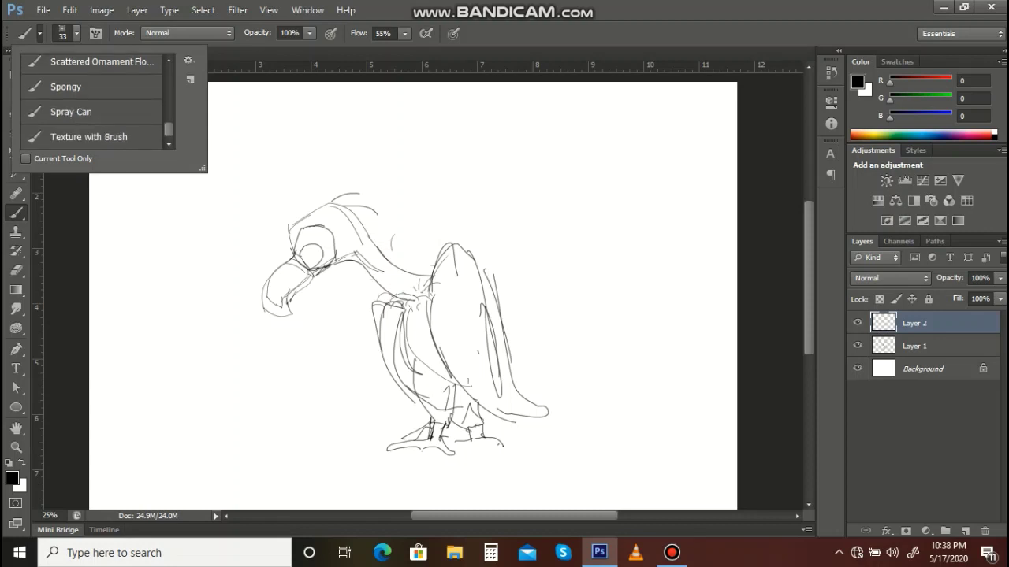
{"action": "left_click", "coordinate": [89, 137]}
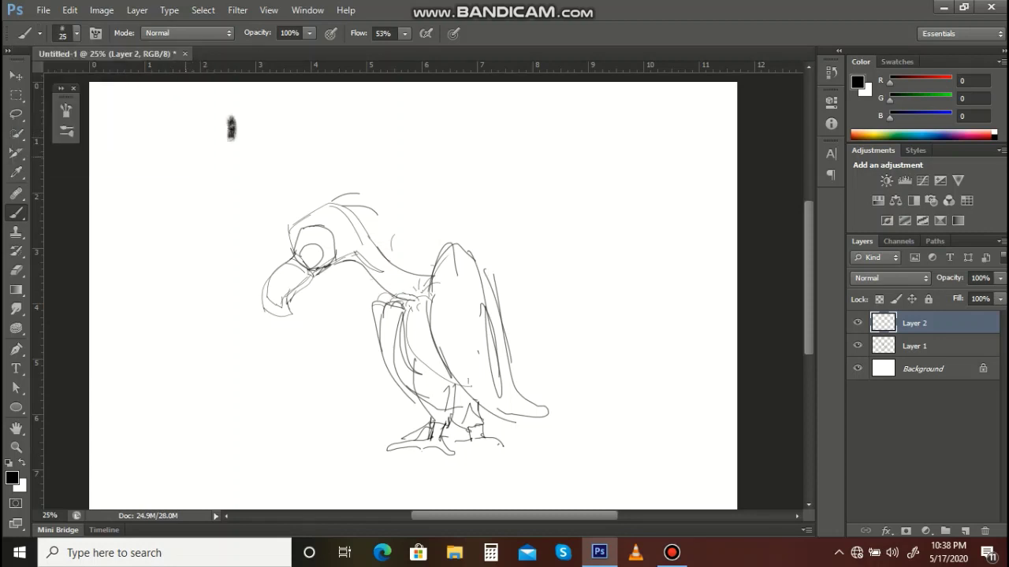
{"action": "key", "text": "bracketleft"}
Step: Trace the vulture's forehead, crown and back of the neck over the sketch with the brush, undoing and redrawing weak strokes
{"action": "left_click_drag", "start_coordinate": [295, 256], "coordinate": [288, 214]}
{"action": "left_click_drag", "start_coordinate": [289, 228], "coordinate": [339, 206]}
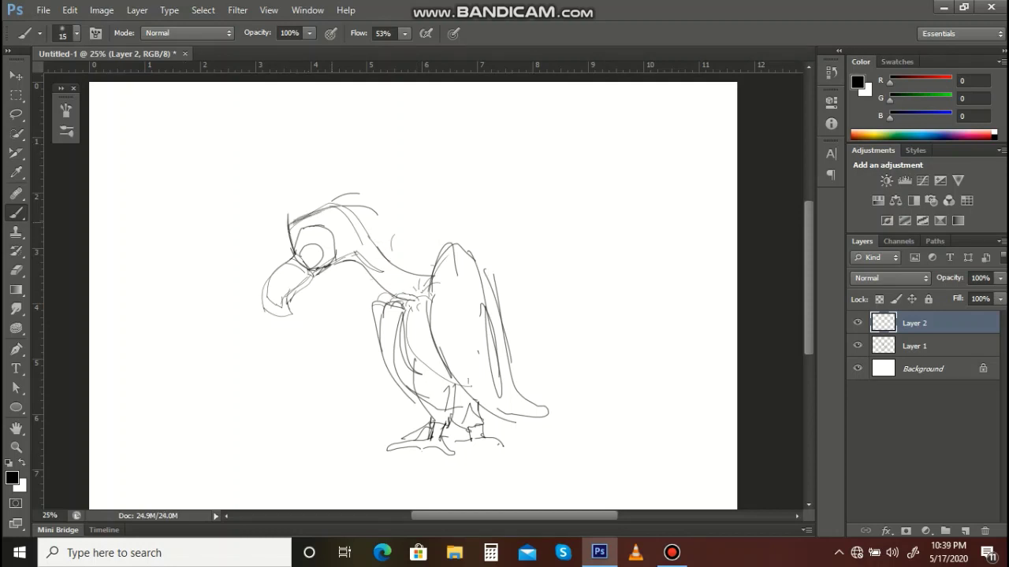
{"action": "key", "text": "ctrl+z"}
{"action": "mouse_move", "coordinate": [293, 255]}
{"action": "left_mouse_down"}
{"action": "mouse_move", "coordinate": [289, 205]}
{"action": "mouse_move", "coordinate": [328, 204]}
{"action": "left_mouse_up"}
{"action": "left_click_drag", "start_coordinate": [291, 219], "coordinate": [348, 206]}
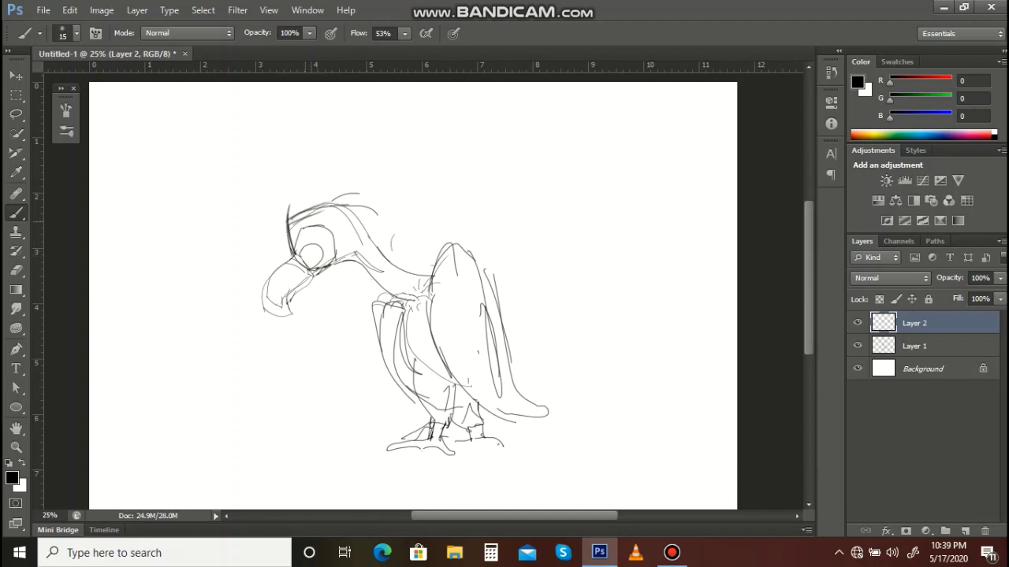
{"action": "key", "text": "ctrl+z"}
{"action": "mouse_move", "coordinate": [286, 220]}
{"action": "left_mouse_down"}
{"action": "mouse_move", "coordinate": [327, 200]}
{"action": "mouse_move", "coordinate": [374, 259]}
{"action": "left_mouse_up"}
{"action": "left_click_drag", "start_coordinate": [356, 217], "coordinate": [415, 286]}
{"action": "left_click_drag", "start_coordinate": [431, 276], "coordinate": [416, 287]}
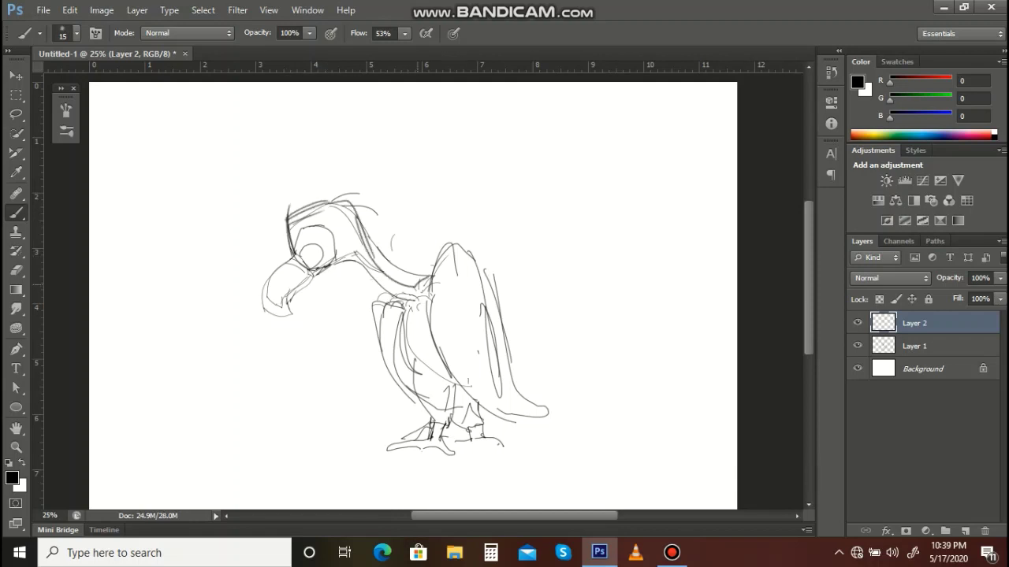
{"action": "mouse_move", "coordinate": [354, 260]}
{"action": "left_mouse_down"}
{"action": "mouse_move", "coordinate": [374, 297]}
{"action": "mouse_move", "coordinate": [402, 294]}
{"action": "left_mouse_up"}
{"action": "key", "text": "ctrl+z"}
{"action": "left_click_drag", "start_coordinate": [312, 276], "coordinate": [356, 252]}
{"action": "left_click_drag", "start_coordinate": [357, 217], "coordinate": [412, 280]}
{"action": "mouse_move", "coordinate": [374, 241]}
{"action": "left_mouse_down"}
{"action": "mouse_move", "coordinate": [420, 275]}
{"action": "mouse_move", "coordinate": [384, 274]}
{"action": "mouse_move", "coordinate": [370, 301]}
{"action": "left_mouse_up"}
{"action": "mouse_move", "coordinate": [367, 264]}
{"action": "left_mouse_down"}
{"action": "mouse_move", "coordinate": [431, 295]}
{"action": "mouse_move", "coordinate": [349, 297]}
{"action": "mouse_move", "coordinate": [376, 301]}
{"action": "left_mouse_up"}
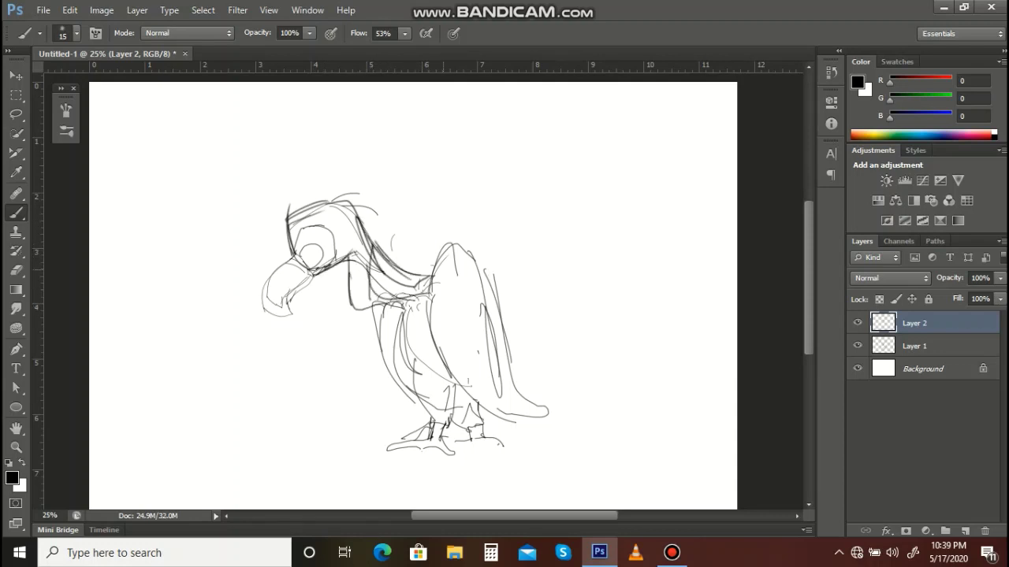
{"action": "key", "text": "ctrl+alt+z"}
{"action": "key", "text": "ctrl+alt+z"}
{"action": "key", "text": "ctrl+alt+z"}
{"action": "key", "text": "ctrl+alt+z"}
{"action": "key", "text": "ctrl+alt+z"}
{"action": "key", "text": "ctrl+alt+z"}
{"action": "key", "text": "ctrl+alt+z"}
{"action": "key", "text": "ctrl+alt+z"}
{"action": "key", "text": "ctrl+alt+z"}
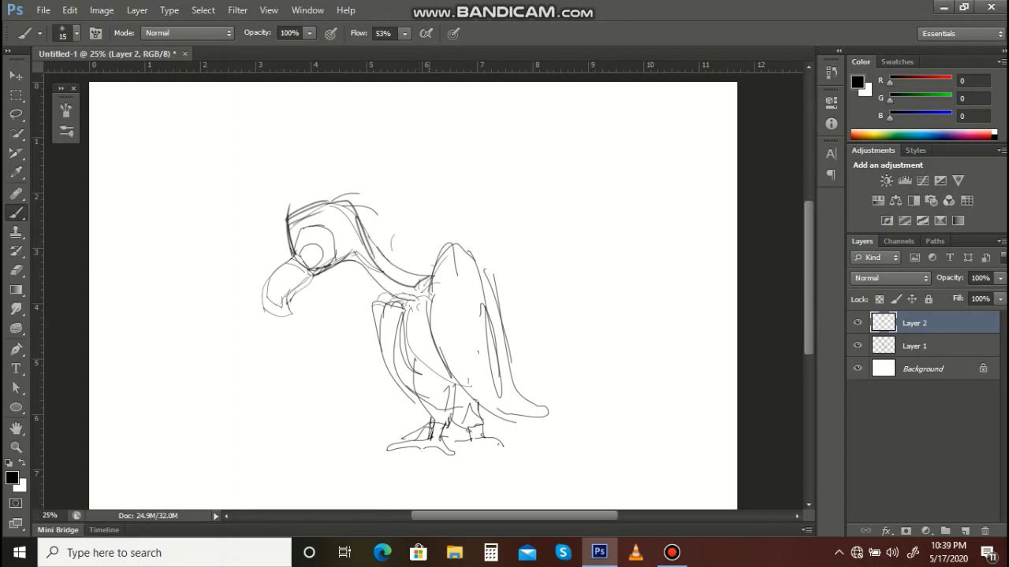
Step: Redraw the back of the neck down to the shoulder and the underside of the jaw and throat
{"action": "mouse_move", "coordinate": [359, 210]}
{"action": "left_mouse_down"}
{"action": "mouse_move", "coordinate": [378, 258]}
{"action": "mouse_move", "coordinate": [436, 273]}
{"action": "left_mouse_up"}
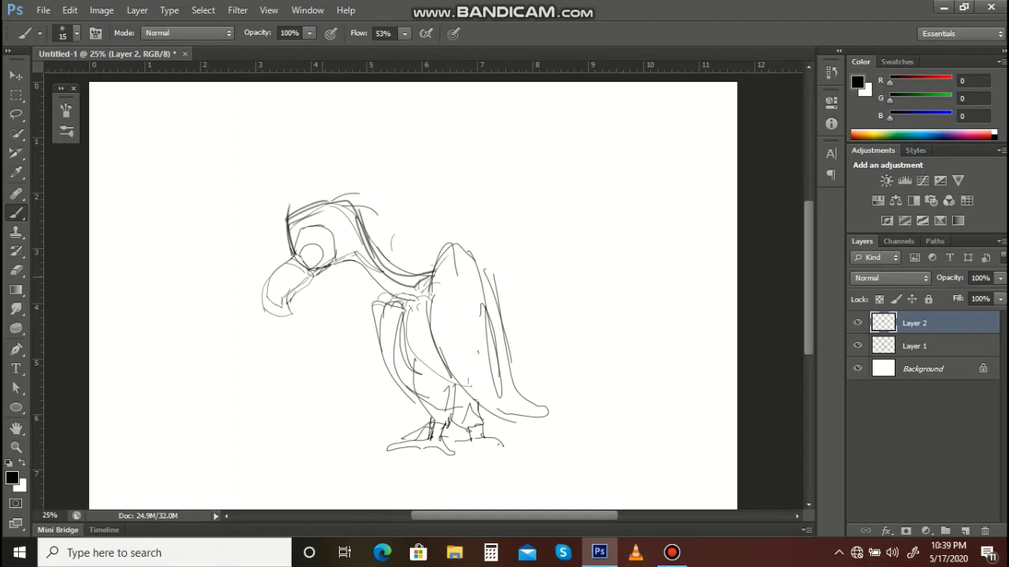
{"action": "mouse_move", "coordinate": [318, 276]}
{"action": "left_mouse_down"}
{"action": "mouse_move", "coordinate": [356, 251]}
{"action": "mouse_move", "coordinate": [374, 286]}
{"action": "mouse_move", "coordinate": [409, 293]}
{"action": "left_mouse_up"}
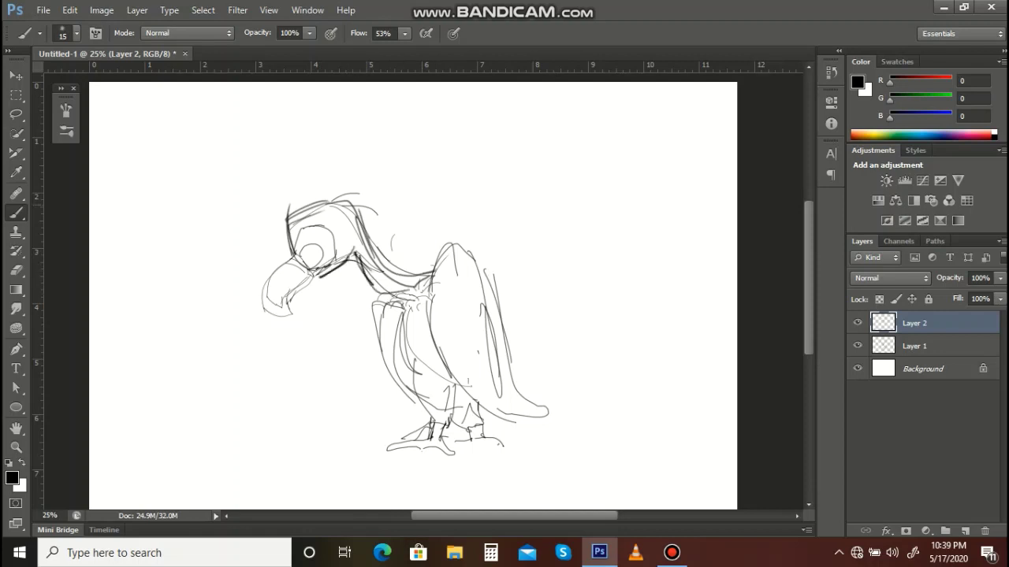
Step: Try to rotate the lassoed body below the neck by -13.40° on Layer 2
{"action": "left_click", "coordinate": [15, 113]}
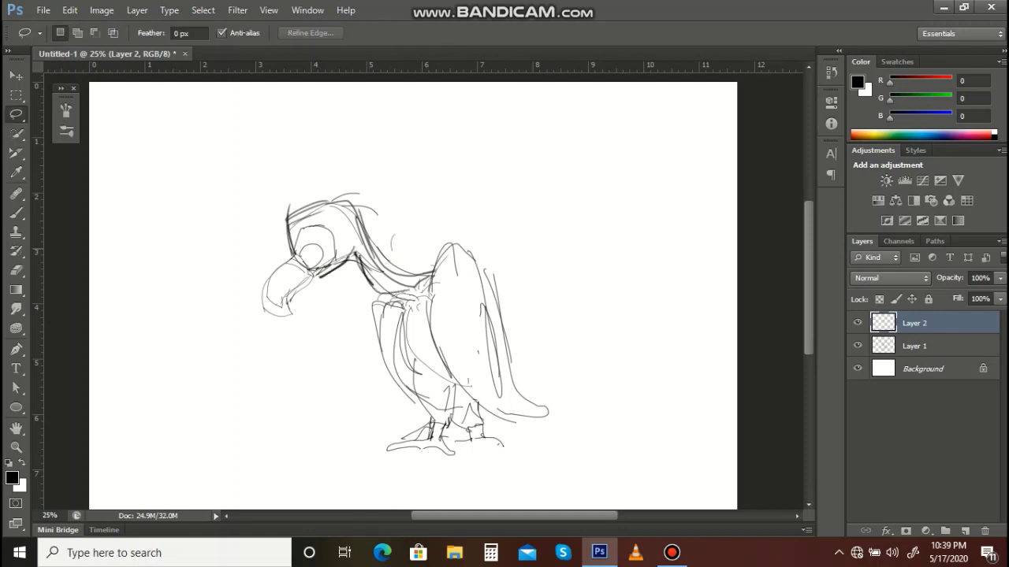
{"action": "mouse_move", "coordinate": [424, 271]}
{"action": "left_mouse_down"}
{"action": "mouse_move", "coordinate": [569, 377]}
{"action": "mouse_move", "coordinate": [364, 386]}
{"action": "mouse_move", "coordinate": [394, 291]}
{"action": "left_mouse_up"}
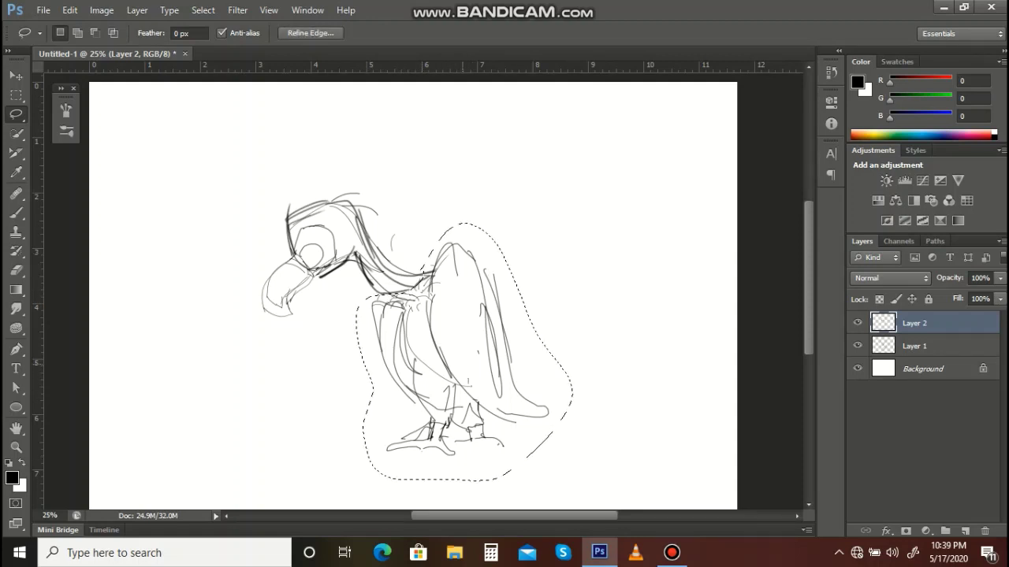
{"action": "key", "text": "ctrl+t"}
{"action": "left_click_drag", "start_coordinate": [602, 216], "coordinate": [568, 185]}
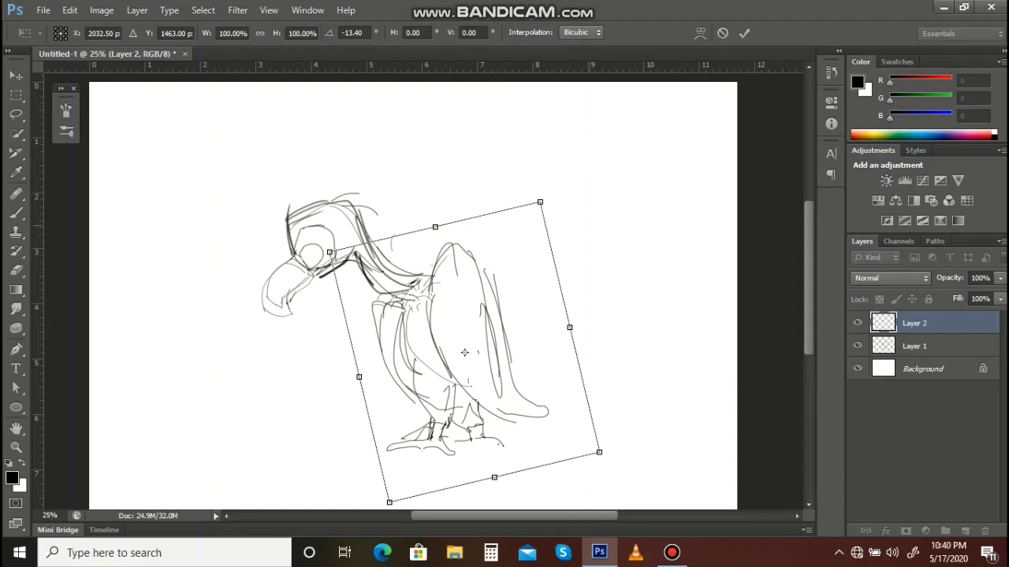
{"action": "key", "text": "Return"}
Step: On Layer 1, lasso the body below the neck, rotate it 2.23°, move it closer to the head and deselect
{"action": "left_click", "coordinate": [915, 346]}
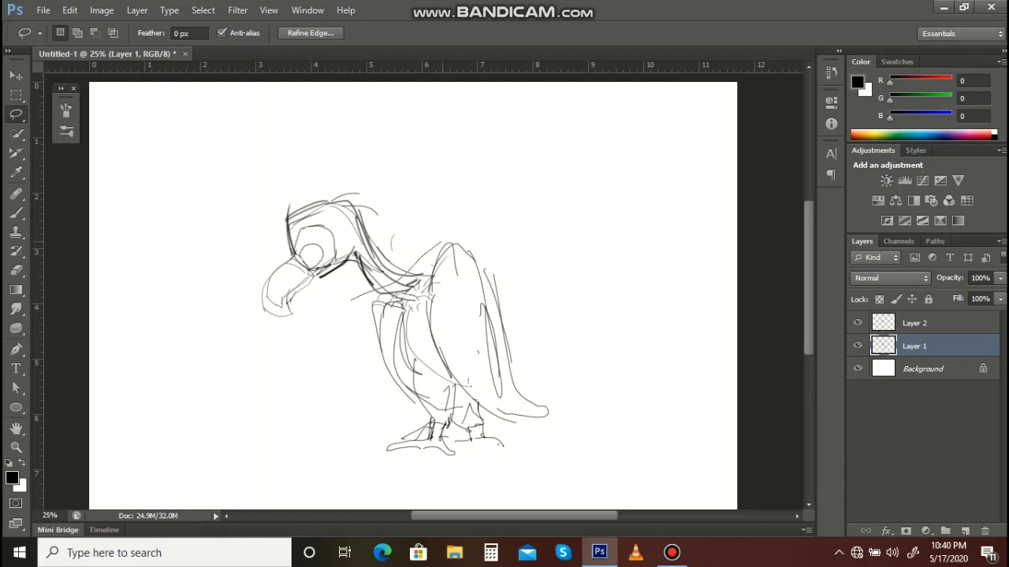
{"action": "mouse_move", "coordinate": [432, 249]}
{"action": "left_mouse_down"}
{"action": "mouse_move", "coordinate": [466, 495]}
{"action": "mouse_move", "coordinate": [355, 299]}
{"action": "left_mouse_up"}
{"action": "key", "text": "ctrl+t"}
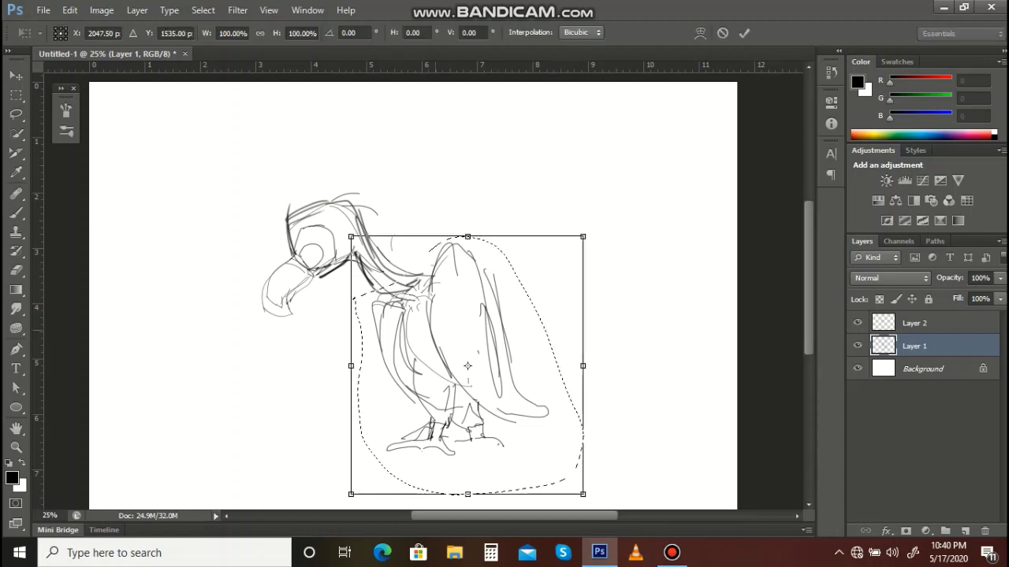
{"action": "mouse_move", "coordinate": [592, 213]}
{"action": "left_mouse_down"}
{"action": "mouse_move", "coordinate": [597, 146]}
{"action": "mouse_move", "coordinate": [602, 273]}
{"action": "left_mouse_up"}
{"action": "left_click_drag", "start_coordinate": [435, 321], "coordinate": [412, 331]}
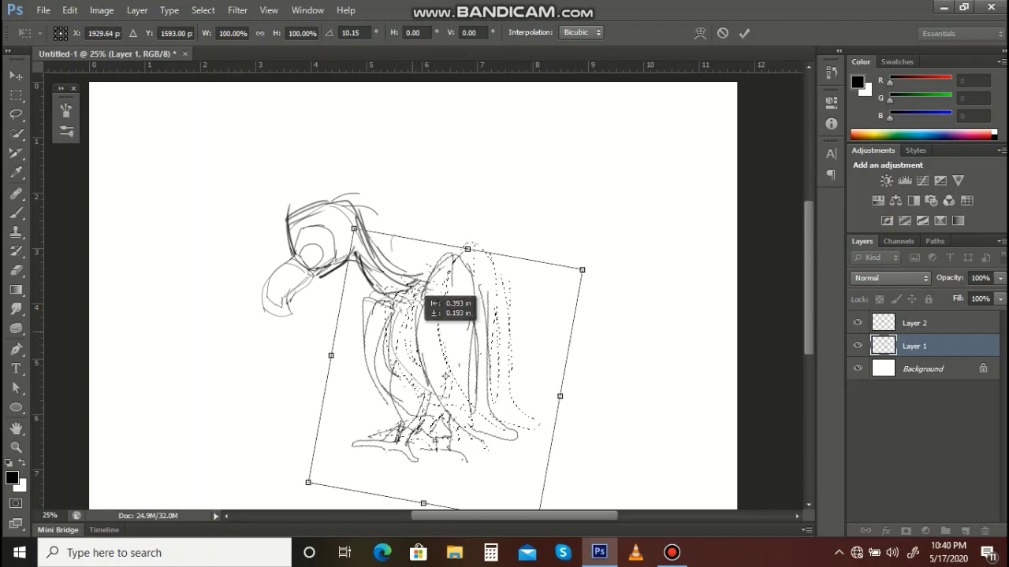
{"action": "left_click_drag", "start_coordinate": [423, 296], "coordinate": [413, 293]}
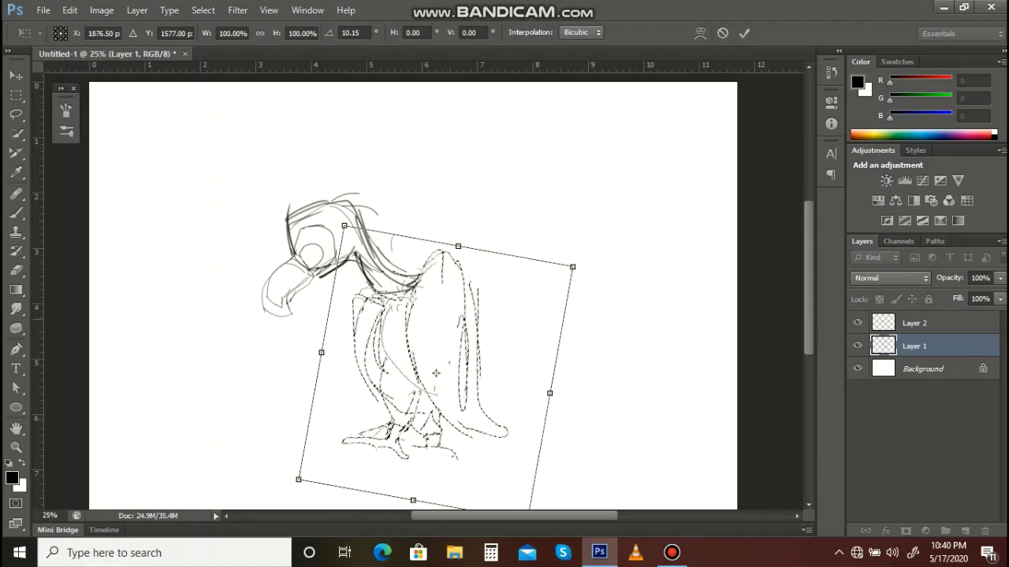
{"action": "left_click_drag", "start_coordinate": [583, 267], "coordinate": [576, 259]}
{"action": "mouse_move", "coordinate": [488, 385]}
{"action": "left_mouse_down"}
{"action": "mouse_move", "coordinate": [495, 375]}
{"action": "mouse_move", "coordinate": [492, 384]}
{"action": "left_mouse_up"}
{"action": "mouse_move", "coordinate": [493, 337]}
{"action": "left_mouse_down"}
{"action": "mouse_move", "coordinate": [491, 349]}
{"action": "mouse_move", "coordinate": [509, 346]}
{"action": "mouse_move", "coordinate": [500, 339]}
{"action": "left_mouse_up"}
{"action": "left_click_drag", "start_coordinate": [587, 252], "coordinate": [581, 236]}
{"action": "left_click_drag", "start_coordinate": [480, 337], "coordinate": [489, 338]}
{"action": "mouse_move", "coordinate": [489, 299]}
{"action": "left_mouse_down"}
{"action": "mouse_move", "coordinate": [483, 268]}
{"action": "mouse_move", "coordinate": [479, 283]}
{"action": "left_mouse_up"}
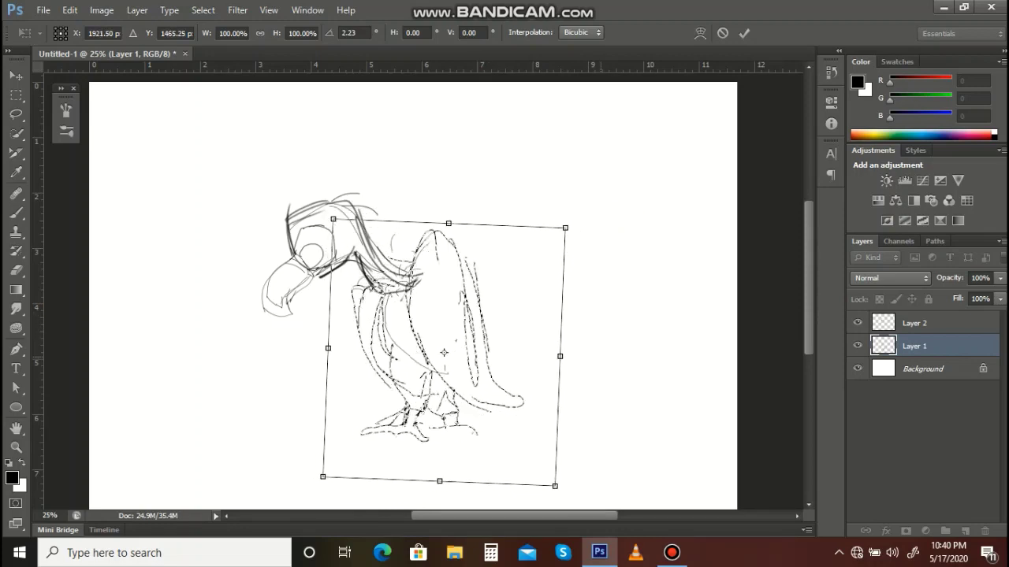
{"action": "left_click", "coordinate": [15, 116]}
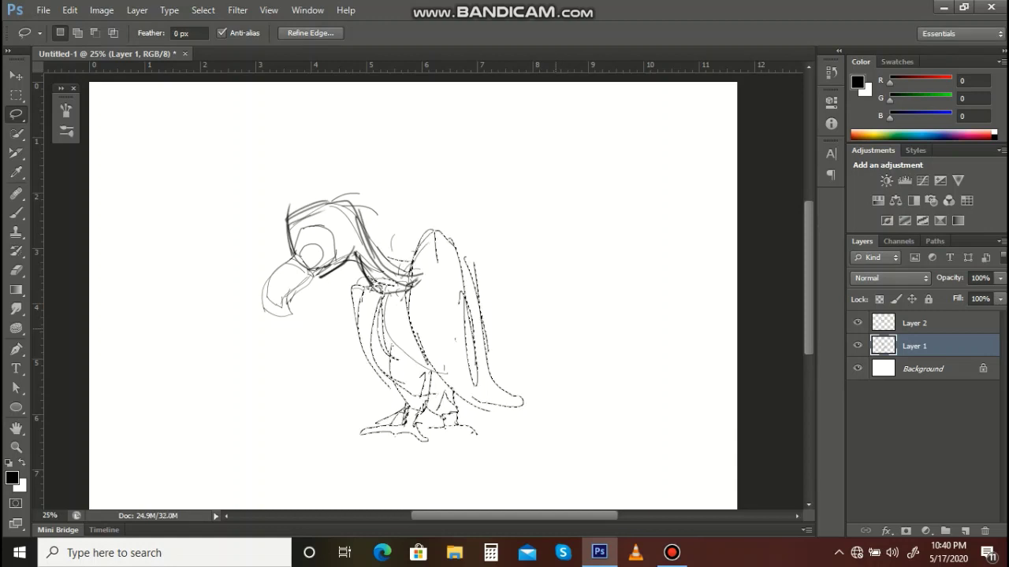
{"action": "key", "text": "ctrl+d"}
Step: Brush over the jaw line, the front wing and the rounded top and back edge of the large wing on Layer 1
{"action": "key", "text": "b"}
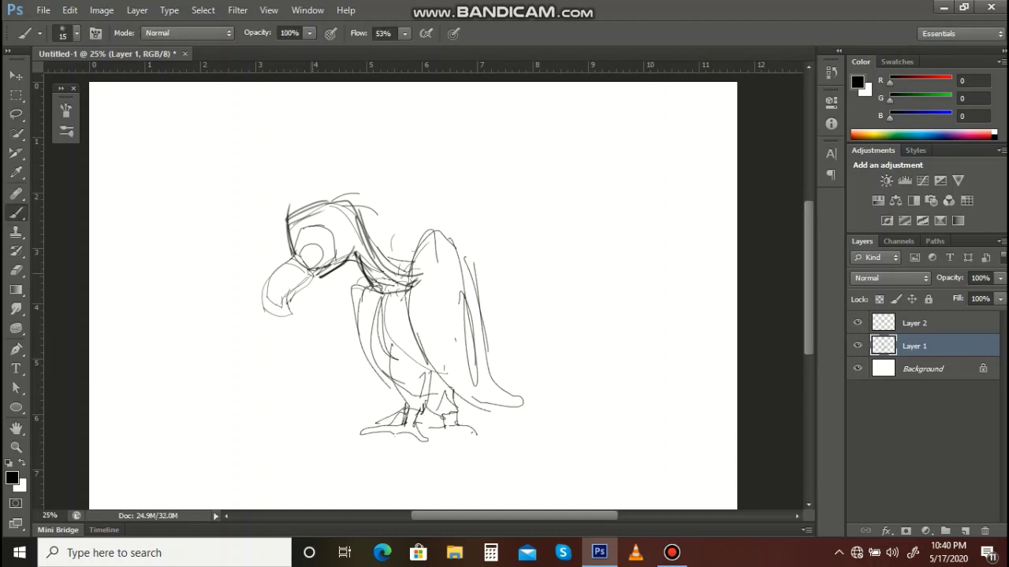
{"action": "mouse_move", "coordinate": [316, 278]}
{"action": "left_mouse_down"}
{"action": "mouse_move", "coordinate": [352, 252]}
{"action": "mouse_move", "coordinate": [289, 220]}
{"action": "left_mouse_up"}
{"action": "mouse_move", "coordinate": [425, 235]}
{"action": "left_mouse_down"}
{"action": "mouse_move", "coordinate": [411, 274]}
{"action": "mouse_move", "coordinate": [377, 300]}
{"action": "mouse_move", "coordinate": [374, 320]}
{"action": "left_mouse_up"}
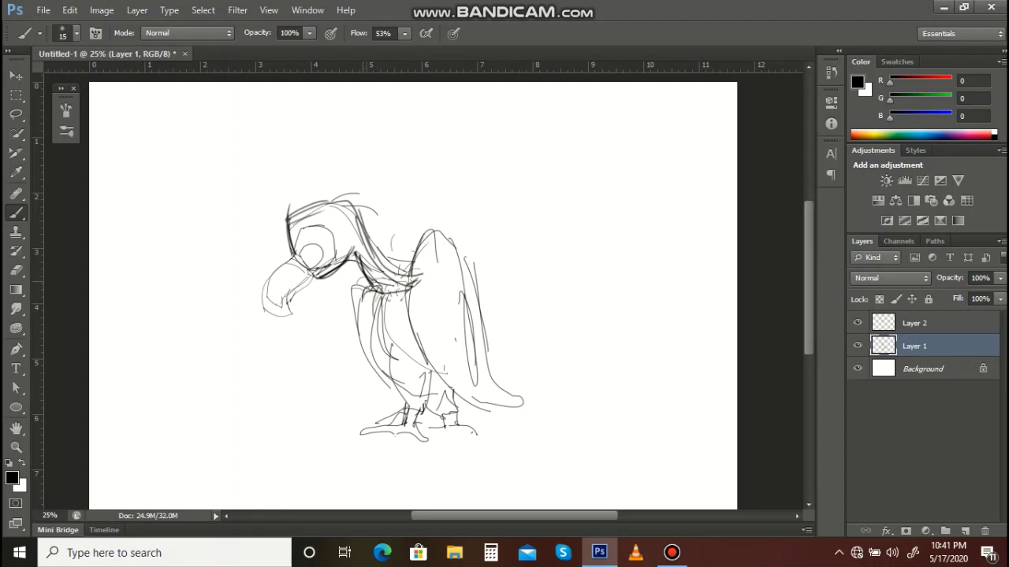
{"action": "mouse_move", "coordinate": [371, 281]}
{"action": "left_mouse_down"}
{"action": "mouse_move", "coordinate": [347, 301]}
{"action": "mouse_move", "coordinate": [391, 376]}
{"action": "left_mouse_up"}
{"action": "mouse_move", "coordinate": [408, 292]}
{"action": "left_mouse_down"}
{"action": "mouse_move", "coordinate": [430, 229]}
{"action": "mouse_move", "coordinate": [468, 289]}
{"action": "left_mouse_up"}
{"action": "left_click_drag", "start_coordinate": [446, 234], "coordinate": [485, 333]}
{"action": "left_click_drag", "start_coordinate": [455, 238], "coordinate": [487, 370]}
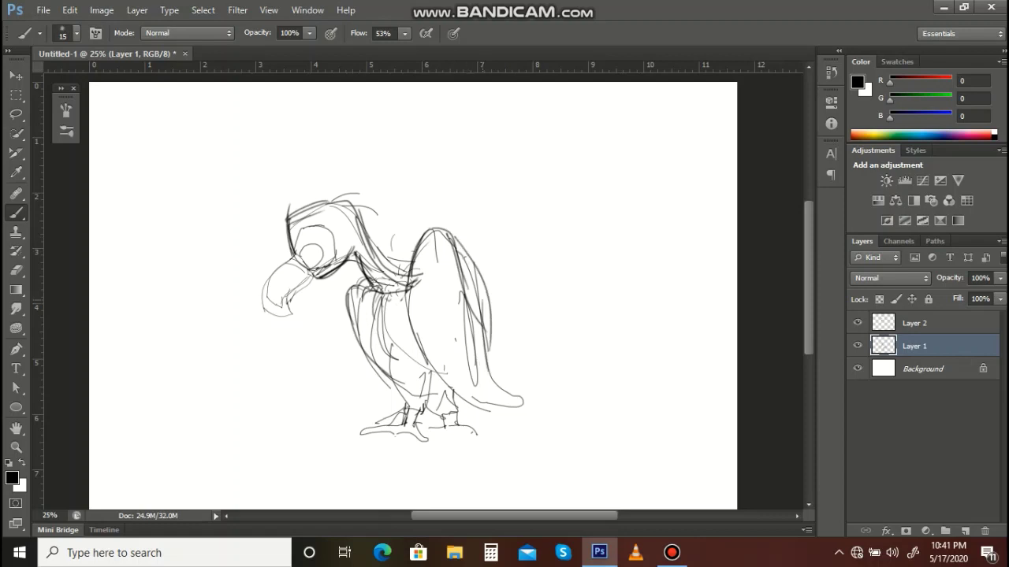
Step: Draw the large wing's long front and back edges and bring the tail to a pointed tip
{"action": "left_click_drag", "start_coordinate": [487, 296], "coordinate": [502, 393]}
{"action": "left_click_drag", "start_coordinate": [413, 279], "coordinate": [464, 388]}
{"action": "mouse_move", "coordinate": [445, 346]}
{"action": "left_mouse_down"}
{"action": "mouse_move", "coordinate": [463, 394]}
{"action": "mouse_move", "coordinate": [509, 415]}
{"action": "left_mouse_up"}
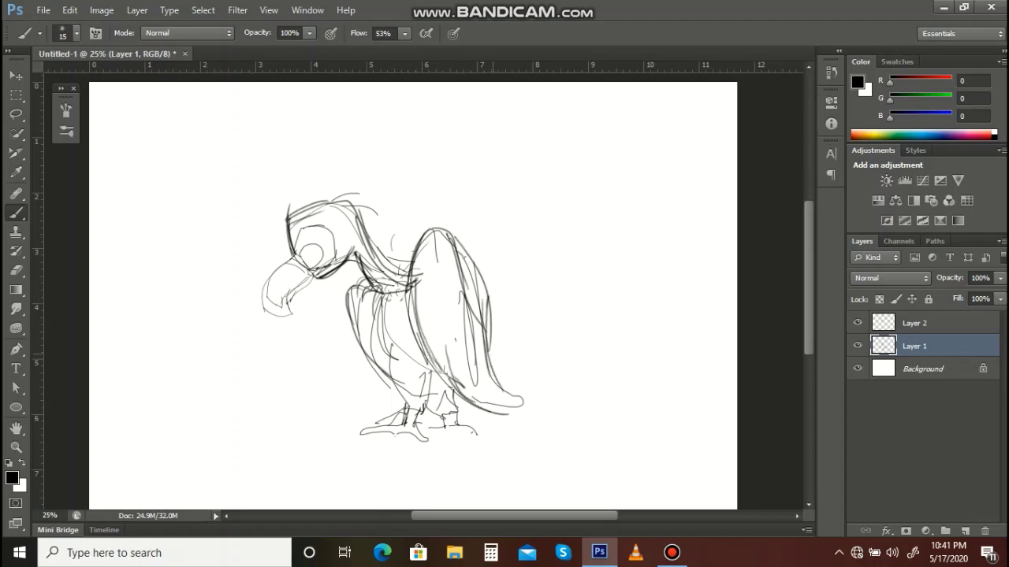
{"action": "left_click_drag", "start_coordinate": [493, 354], "coordinate": [537, 407]}
{"action": "left_click_drag", "start_coordinate": [538, 406], "coordinate": [494, 407]}
Step: Define the front wing's lower edge, the belly curve and the upper leg with darker strokes
{"action": "left_click_drag", "start_coordinate": [370, 357], "coordinate": [397, 391]}
{"action": "left_click_drag", "start_coordinate": [391, 339], "coordinate": [405, 405]}
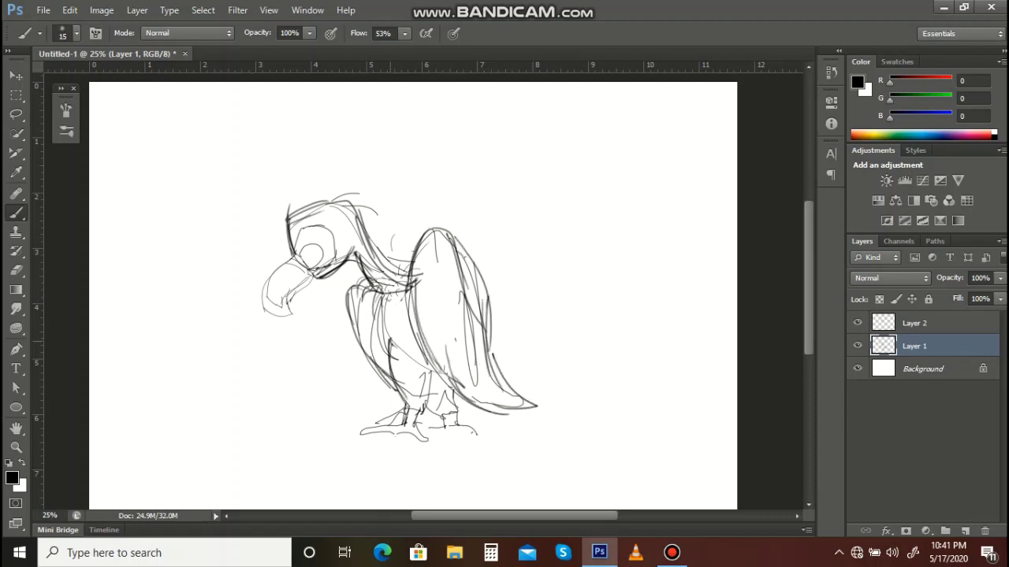
{"action": "left_click_drag", "start_coordinate": [430, 370], "coordinate": [417, 407]}
{"action": "left_click_drag", "start_coordinate": [381, 333], "coordinate": [391, 394]}
{"action": "left_click_drag", "start_coordinate": [391, 353], "coordinate": [401, 400]}
{"action": "mouse_move", "coordinate": [380, 295]}
{"action": "left_mouse_down"}
{"action": "mouse_move", "coordinate": [392, 368]}
{"action": "mouse_move", "coordinate": [428, 374]}
{"action": "left_mouse_up"}
{"action": "left_click_drag", "start_coordinate": [416, 369], "coordinate": [439, 379]}
{"action": "left_click_drag", "start_coordinate": [388, 355], "coordinate": [421, 380]}
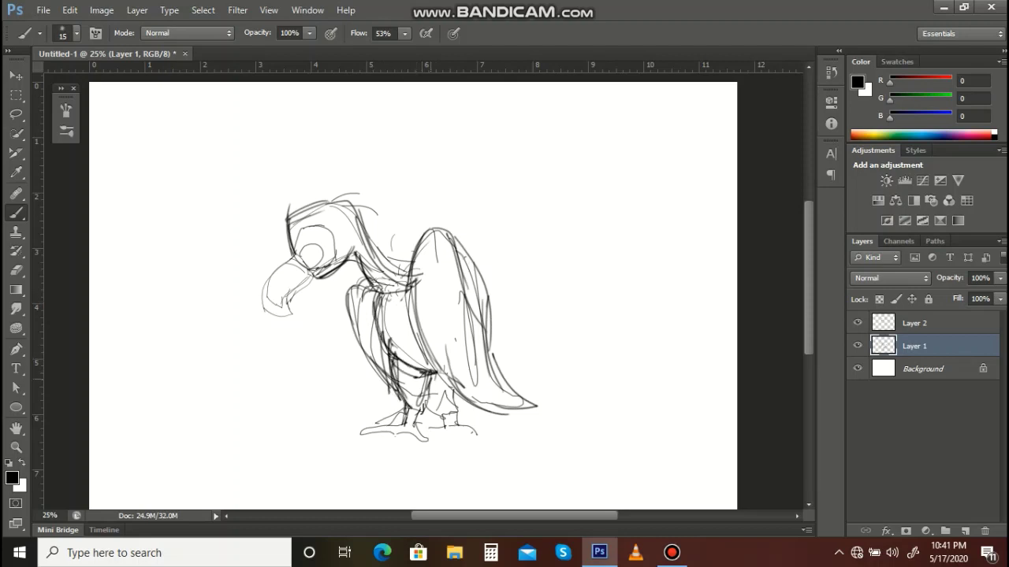
{"action": "left_click_drag", "start_coordinate": [433, 370], "coordinate": [421, 408]}
Step: On Layer 2, redraw the forehead, a more angular crown, the back of the neck and the throat
{"action": "left_click", "coordinate": [929, 323]}
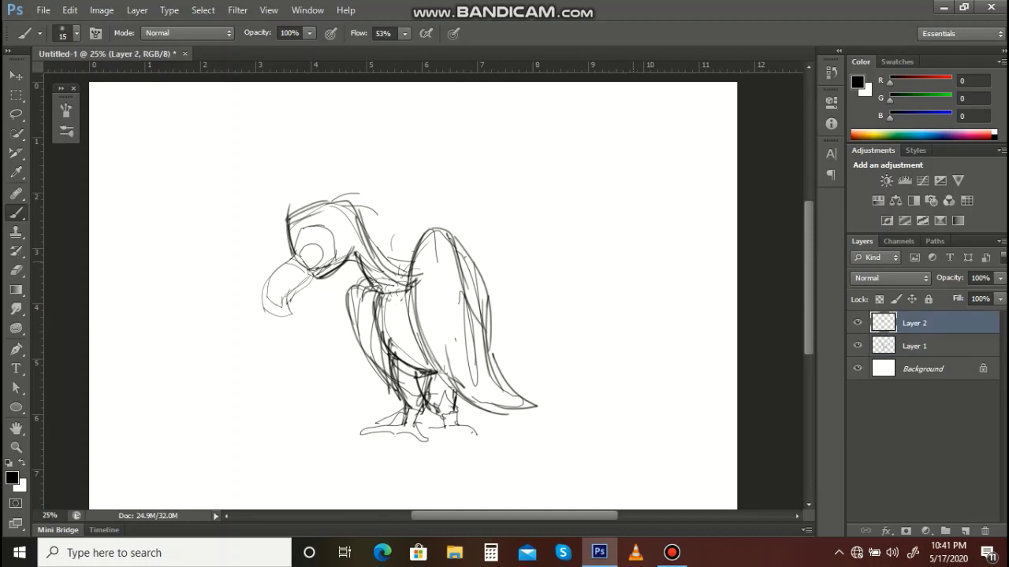
{"action": "mouse_move", "coordinate": [288, 218]}
{"action": "left_mouse_down"}
{"action": "mouse_move", "coordinate": [293, 265]}
{"action": "mouse_move", "coordinate": [321, 205]}
{"action": "mouse_move", "coordinate": [289, 253]}
{"action": "mouse_move", "coordinate": [319, 200]}
{"action": "mouse_move", "coordinate": [356, 192]}
{"action": "mouse_move", "coordinate": [365, 226]}
{"action": "left_mouse_up"}
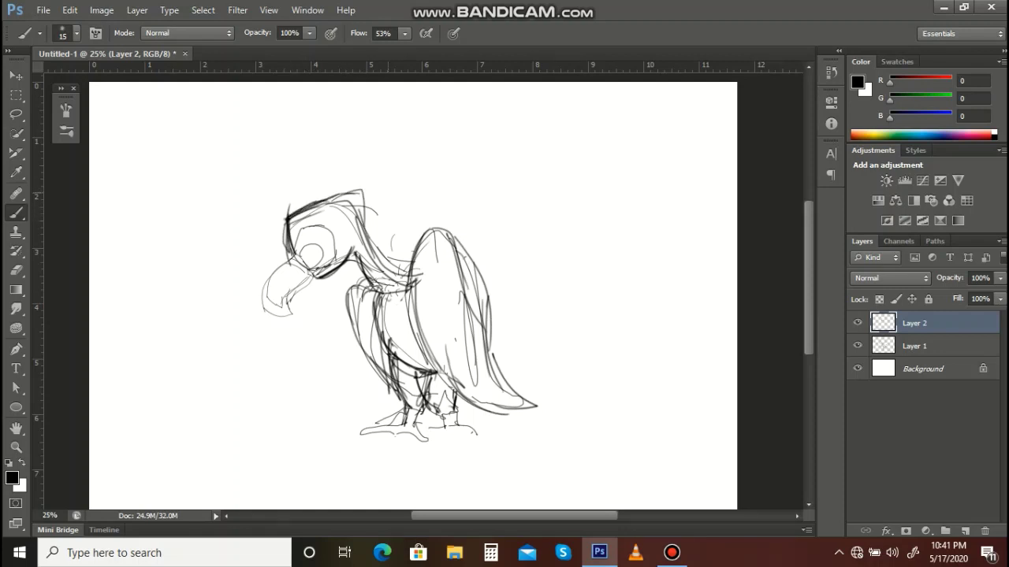
{"action": "key", "text": "ctrl+z"}
{"action": "mouse_move", "coordinate": [307, 206]}
{"action": "left_mouse_down"}
{"action": "mouse_move", "coordinate": [359, 218]}
{"action": "mouse_move", "coordinate": [339, 189]}
{"action": "mouse_move", "coordinate": [370, 243]}
{"action": "left_mouse_up"}
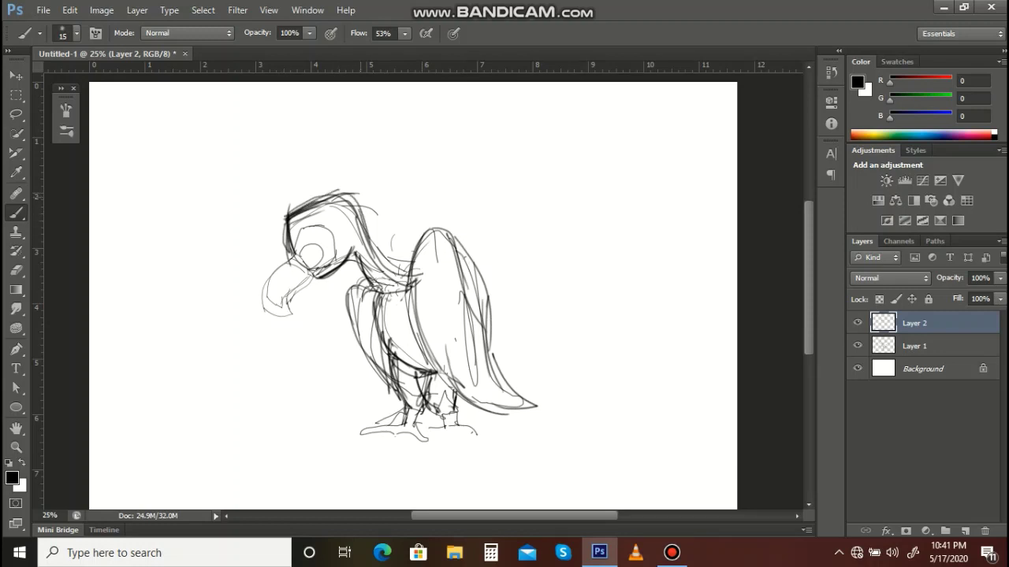
{"action": "mouse_move", "coordinate": [359, 195]}
{"action": "left_mouse_down"}
{"action": "mouse_move", "coordinate": [395, 276]}
{"action": "mouse_move", "coordinate": [382, 267]}
{"action": "mouse_move", "coordinate": [411, 270]}
{"action": "left_mouse_up"}
{"action": "left_click_drag", "start_coordinate": [352, 256], "coordinate": [368, 284]}
Step: Widen the front wing's outline and strengthen the large wing's edge down to the tail
{"action": "mouse_move", "coordinate": [354, 248]}
{"action": "left_mouse_down"}
{"action": "mouse_move", "coordinate": [368, 282]}
{"action": "mouse_move", "coordinate": [341, 335]}
{"action": "left_mouse_up"}
{"action": "left_click_drag", "start_coordinate": [343, 285], "coordinate": [382, 386]}
{"action": "mouse_move", "coordinate": [411, 293]}
{"action": "left_mouse_down"}
{"action": "mouse_move", "coordinate": [465, 251]}
{"action": "mouse_move", "coordinate": [499, 379]}
{"action": "mouse_move", "coordinate": [488, 407]}
{"action": "left_mouse_up"}
Step: Darken the chest, belly and upper leg lines beneath the wings
{"action": "left_click_drag", "start_coordinate": [372, 289], "coordinate": [395, 351]}
{"action": "mouse_move", "coordinate": [380, 295]}
{"action": "left_mouse_down"}
{"action": "mouse_move", "coordinate": [401, 358]}
{"action": "mouse_move", "coordinate": [392, 386]}
{"action": "left_mouse_up"}
{"action": "left_click_drag", "start_coordinate": [390, 349], "coordinate": [412, 408]}
{"action": "mouse_move", "coordinate": [426, 372]}
{"action": "left_mouse_down"}
{"action": "mouse_move", "coordinate": [417, 387]}
{"action": "mouse_move", "coordinate": [426, 408]}
{"action": "left_mouse_up"}
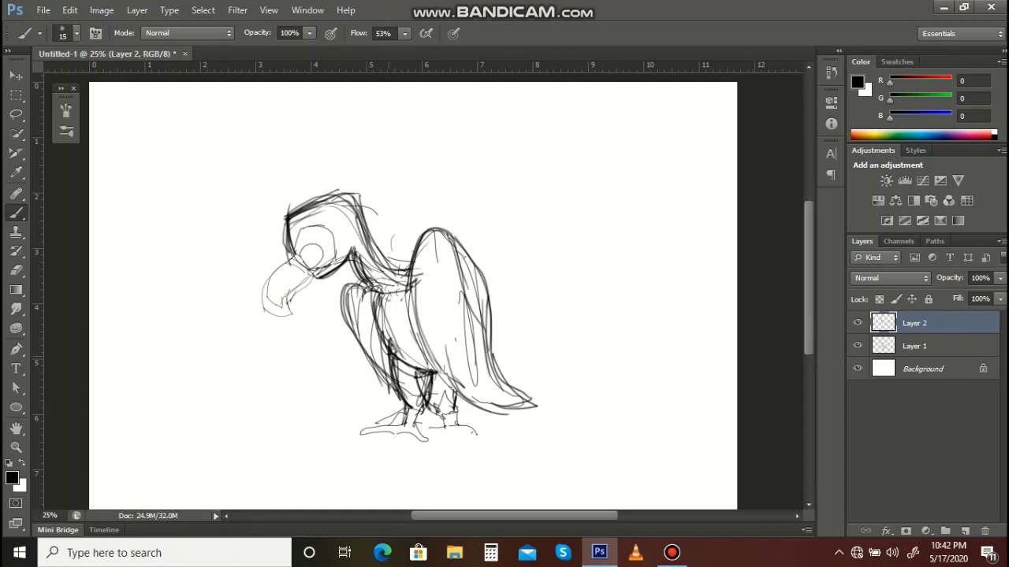
{"action": "mouse_move", "coordinate": [376, 316]}
{"action": "left_mouse_down"}
{"action": "mouse_move", "coordinate": [388, 360]}
{"action": "mouse_move", "coordinate": [453, 416]}
{"action": "left_mouse_up"}
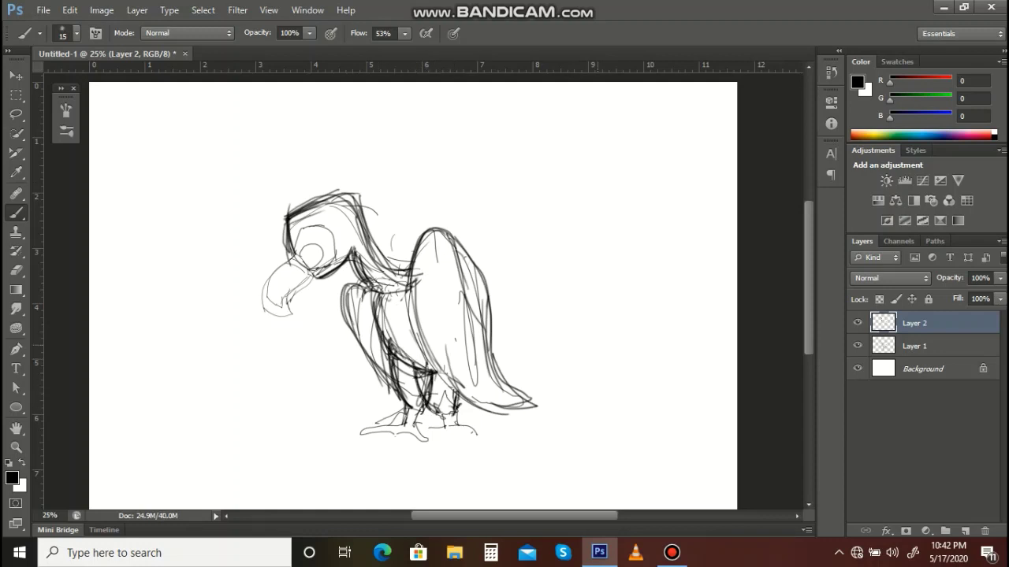
Step: Add an empty layer above Layer 2, then make Layer 2 active again
{"action": "left_click", "coordinate": [965, 531]}
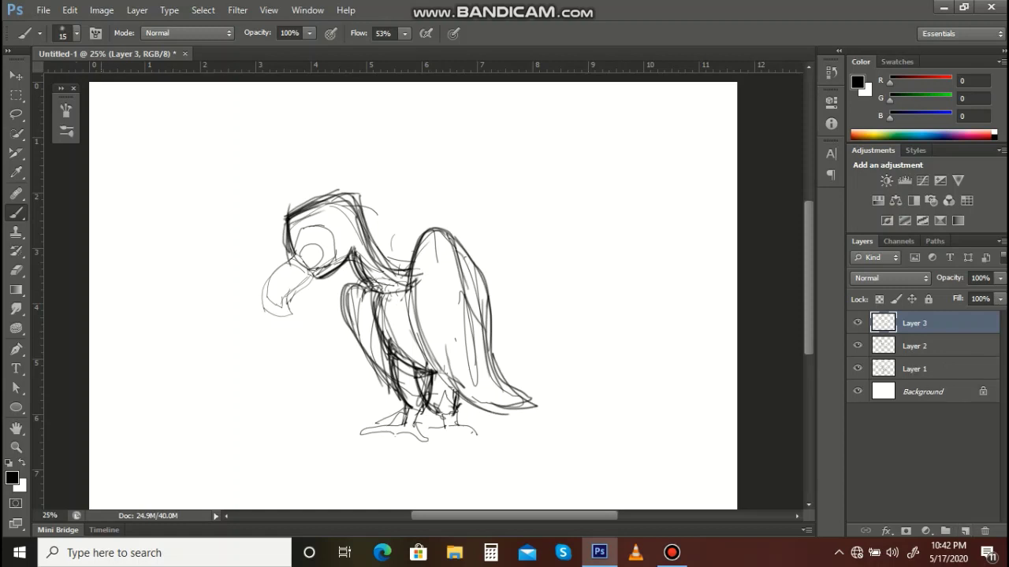
{"action": "left_click", "coordinate": [916, 345]}
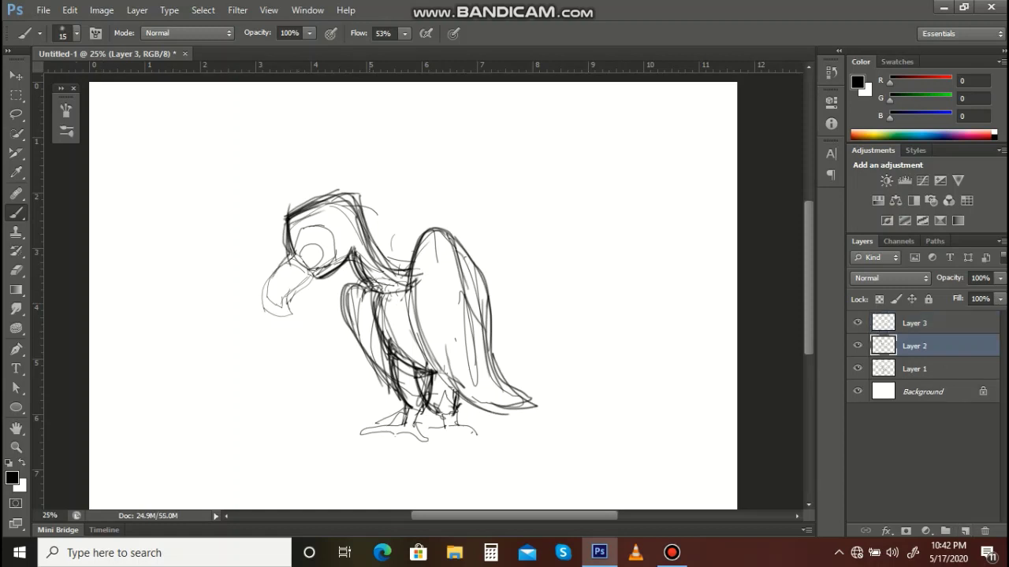
Step: Redraw the beak with an angular hooked tip and refine the round eye outline
{"action": "mouse_move", "coordinate": [288, 256]}
{"action": "left_mouse_down"}
{"action": "mouse_move", "coordinate": [263, 284]}
{"action": "mouse_move", "coordinate": [272, 322]}
{"action": "mouse_move", "coordinate": [290, 323]}
{"action": "mouse_move", "coordinate": [292, 303]}
{"action": "left_mouse_up"}
{"action": "left_click_drag", "start_coordinate": [293, 303], "coordinate": [302, 292]}
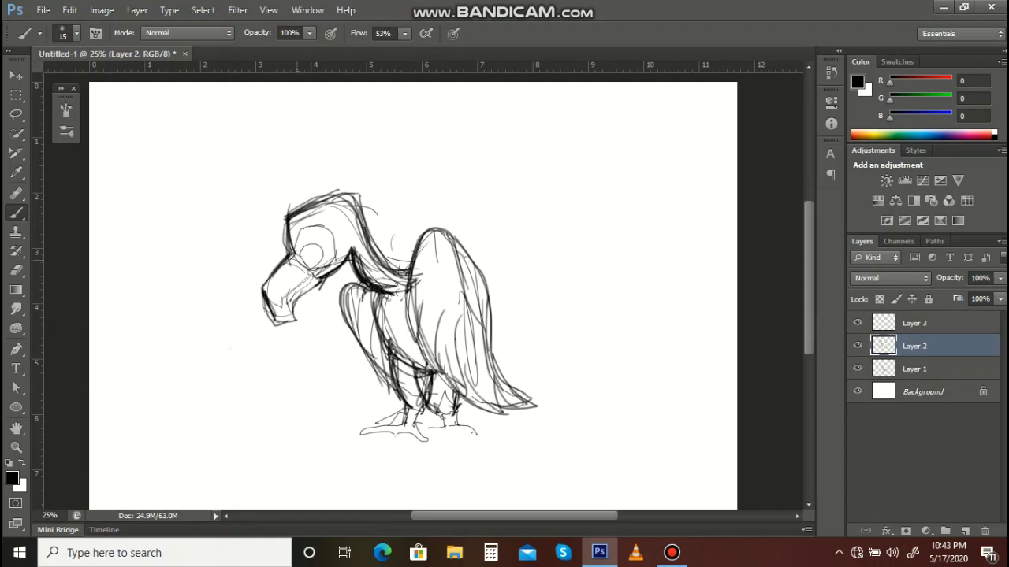
{"action": "mouse_move", "coordinate": [296, 252]}
{"action": "left_mouse_down"}
{"action": "mouse_move", "coordinate": [305, 228]}
{"action": "mouse_move", "coordinate": [323, 230]}
{"action": "mouse_move", "coordinate": [311, 284]}
{"action": "left_mouse_up"}
{"action": "key", "text": "ctrl+z"}
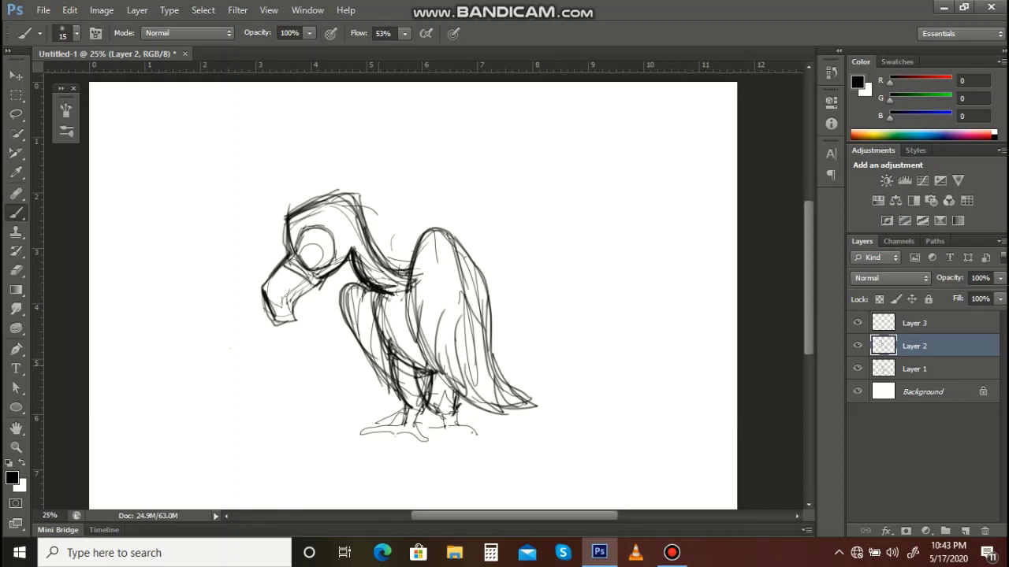
Step: Add a second, lower tail feather beneath the wing tip and darken the rear leg
{"action": "mouse_move", "coordinate": [464, 426]}
{"action": "left_mouse_down"}
{"action": "mouse_move", "coordinate": [525, 435]}
{"action": "mouse_move", "coordinate": [490, 426]}
{"action": "left_mouse_up"}
{"action": "mouse_move", "coordinate": [513, 412]}
{"action": "left_mouse_down"}
{"action": "mouse_move", "coordinate": [536, 430]}
{"action": "mouse_move", "coordinate": [504, 430]}
{"action": "left_mouse_up"}
{"action": "left_click_drag", "start_coordinate": [455, 403], "coordinate": [453, 432]}
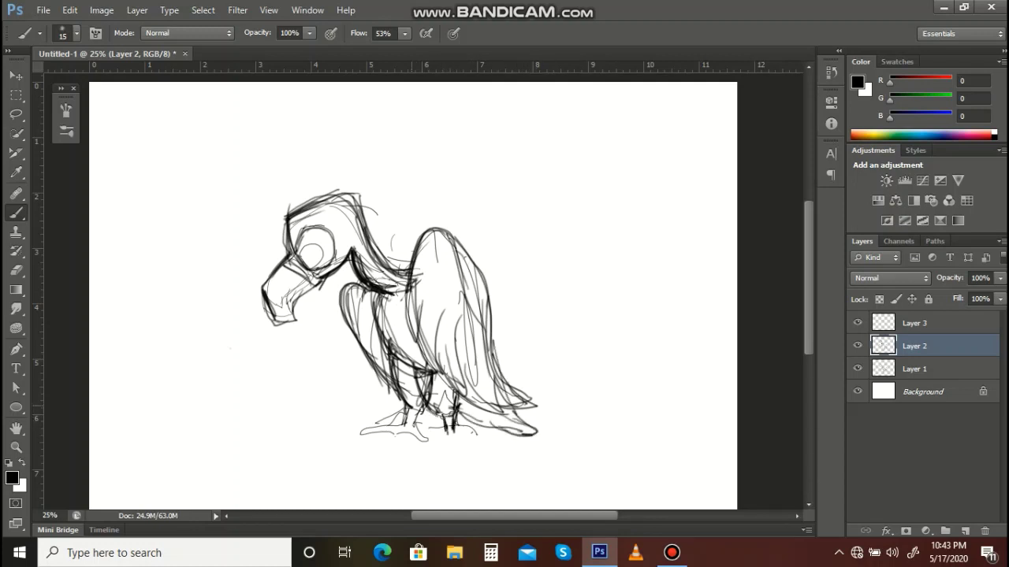
Step: Draw the front leg and both feet with splayed toes and pointed claws
{"action": "left_click_drag", "start_coordinate": [408, 408], "coordinate": [402, 433]}
{"action": "mouse_move", "coordinate": [420, 412]}
{"action": "left_mouse_down"}
{"action": "mouse_move", "coordinate": [414, 433]}
{"action": "mouse_move", "coordinate": [357, 448]}
{"action": "mouse_move", "coordinate": [402, 471]}
{"action": "left_mouse_up"}
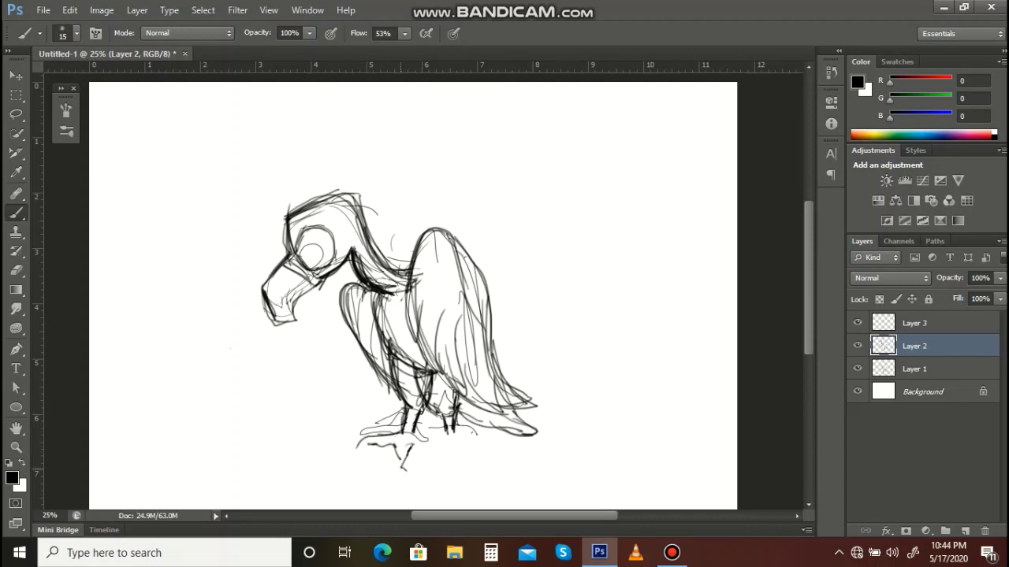
{"action": "mouse_move", "coordinate": [422, 438]}
{"action": "left_mouse_down"}
{"action": "mouse_move", "coordinate": [438, 450]}
{"action": "mouse_move", "coordinate": [446, 435]}
{"action": "mouse_move", "coordinate": [485, 435]}
{"action": "mouse_move", "coordinate": [444, 460]}
{"action": "mouse_move", "coordinate": [456, 464]}
{"action": "left_mouse_up"}
{"action": "mouse_move", "coordinate": [463, 442]}
{"action": "left_mouse_down"}
{"action": "mouse_move", "coordinate": [478, 444]}
{"action": "mouse_move", "coordinate": [446, 446]}
{"action": "mouse_move", "coordinate": [459, 468]}
{"action": "left_mouse_up"}
{"action": "left_click_drag", "start_coordinate": [465, 442], "coordinate": [458, 456]}
{"action": "left_click_drag", "start_coordinate": [467, 445], "coordinate": [487, 449]}
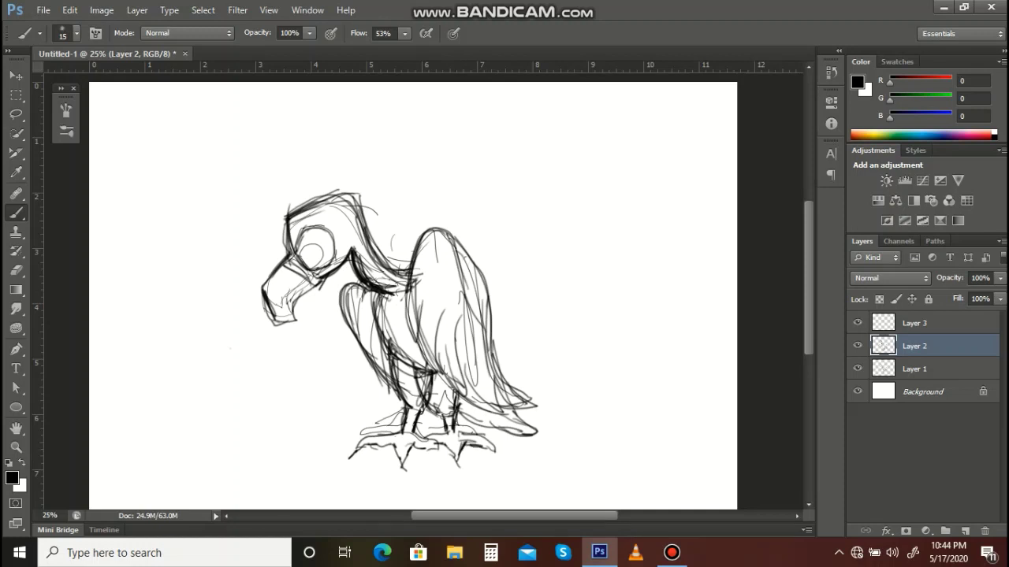
Step: Add long feather strokes and darker edges along the large wing, the tail and the front wing
{"action": "mouse_move", "coordinate": [411, 289]}
{"action": "left_mouse_down"}
{"action": "mouse_move", "coordinate": [406, 329]}
{"action": "mouse_move", "coordinate": [438, 371]}
{"action": "left_mouse_up"}
{"action": "left_click_drag", "start_coordinate": [418, 339], "coordinate": [437, 368]}
{"action": "mouse_move", "coordinate": [435, 315]}
{"action": "left_mouse_down"}
{"action": "mouse_move", "coordinate": [438, 370]}
{"action": "mouse_move", "coordinate": [450, 381]}
{"action": "left_mouse_up"}
{"action": "left_click_drag", "start_coordinate": [446, 347], "coordinate": [472, 403]}
{"action": "mouse_move", "coordinate": [452, 318]}
{"action": "left_mouse_down"}
{"action": "mouse_move", "coordinate": [471, 402]}
{"action": "mouse_move", "coordinate": [488, 408]}
{"action": "left_mouse_up"}
{"action": "left_click_drag", "start_coordinate": [480, 372], "coordinate": [490, 396]}
{"action": "left_click_drag", "start_coordinate": [491, 397], "coordinate": [513, 412]}
{"action": "mouse_move", "coordinate": [497, 355]}
{"action": "left_mouse_down"}
{"action": "mouse_move", "coordinate": [509, 399]}
{"action": "mouse_move", "coordinate": [518, 393]}
{"action": "left_mouse_up"}
{"action": "left_click_drag", "start_coordinate": [501, 373], "coordinate": [535, 411]}
{"action": "left_click_drag", "start_coordinate": [369, 355], "coordinate": [394, 392]}
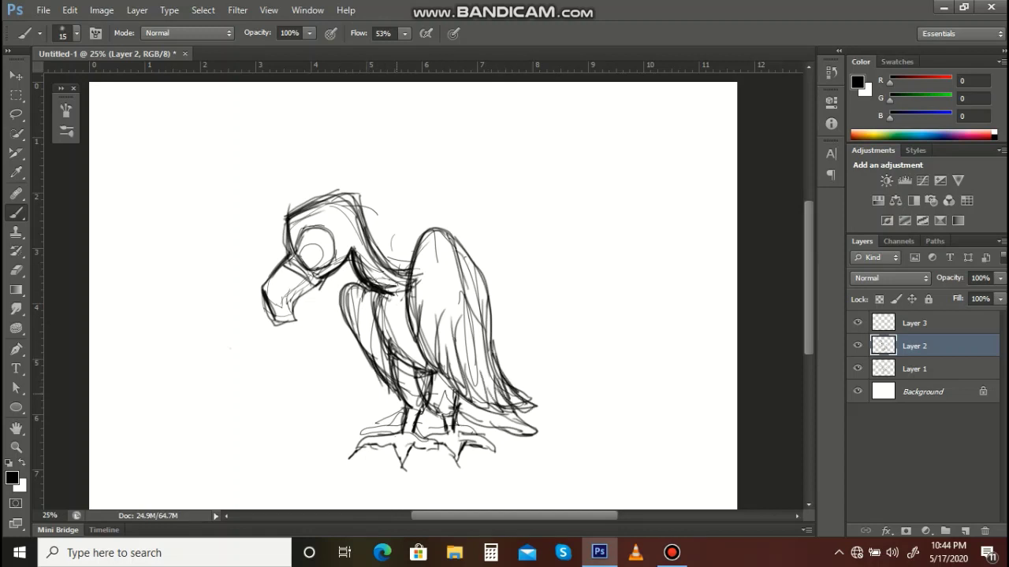
Step: Add darker strokes to the front wing, the hooked beak tip and the outline of the head on Layer 2
{"action": "mouse_move", "coordinate": [362, 324]}
{"action": "left_mouse_down"}
{"action": "mouse_move", "coordinate": [401, 394]}
{"action": "mouse_move", "coordinate": [379, 365]}
{"action": "left_mouse_up"}
{"action": "mouse_move", "coordinate": [291, 299]}
{"action": "left_mouse_down"}
{"action": "mouse_move", "coordinate": [314, 286]}
{"action": "mouse_move", "coordinate": [294, 318]}
{"action": "mouse_move", "coordinate": [319, 285]}
{"action": "left_mouse_up"}
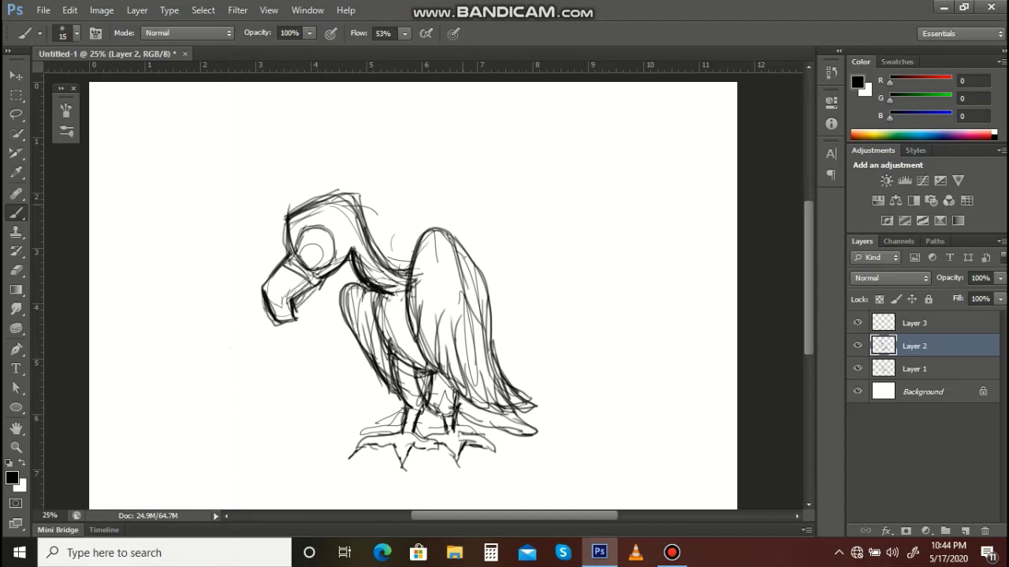
{"action": "left_click_drag", "start_coordinate": [295, 209], "coordinate": [290, 238]}
{"action": "left_click_drag", "start_coordinate": [326, 199], "coordinate": [359, 210]}
Step: Make Layer 3 active and set up a black Brush with a size of 150
{"action": "left_click", "coordinate": [915, 323]}
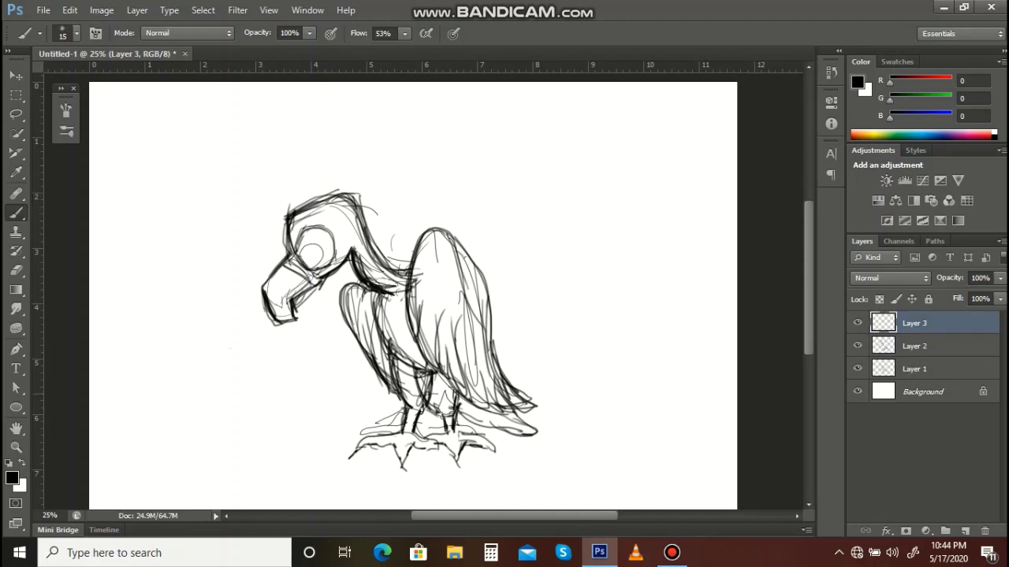
{"action": "left_click", "coordinate": [12, 478]}
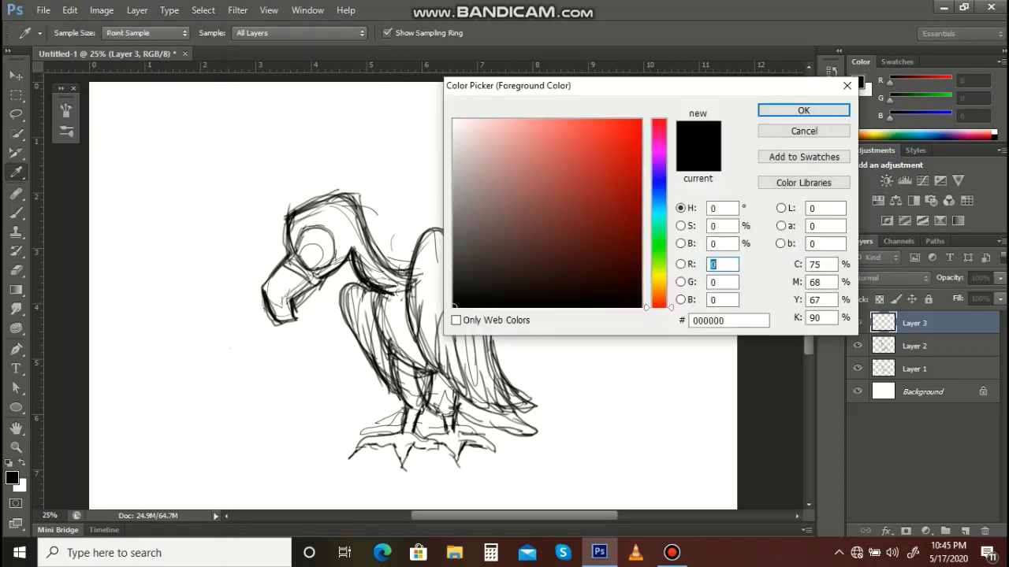
{"action": "left_click", "coordinate": [803, 111]}
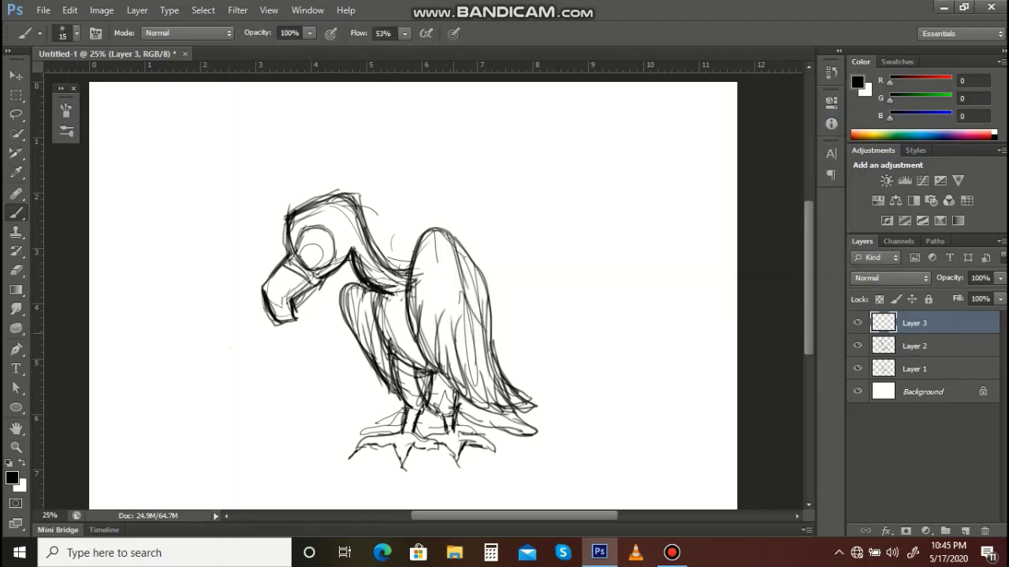
{"action": "key", "text": "shift+b"}
{"action": "left_click", "coordinate": [76, 33]}
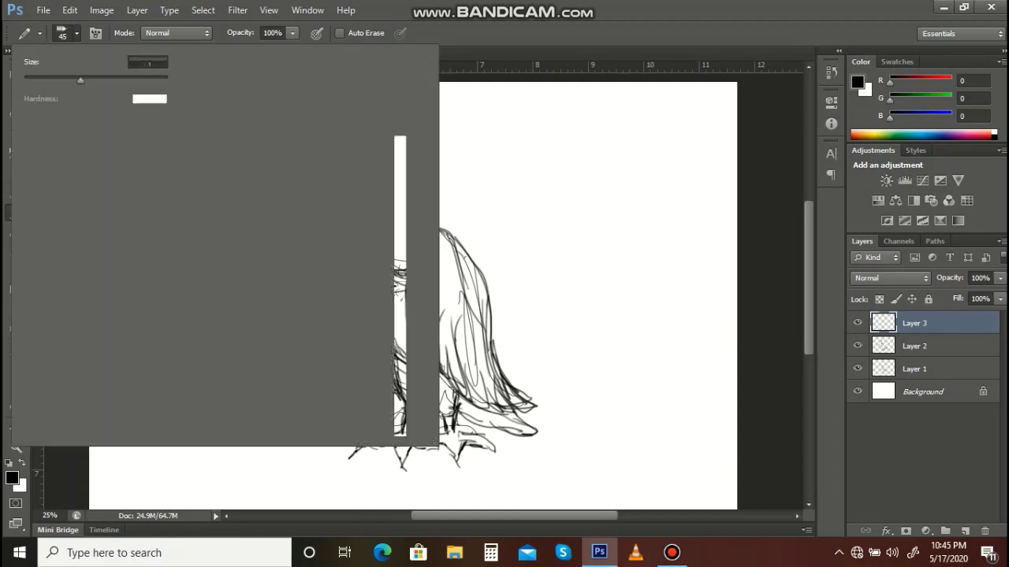
{"action": "left_click", "coordinate": [76, 33]}
{"action": "right_click", "coordinate": [15, 213]}
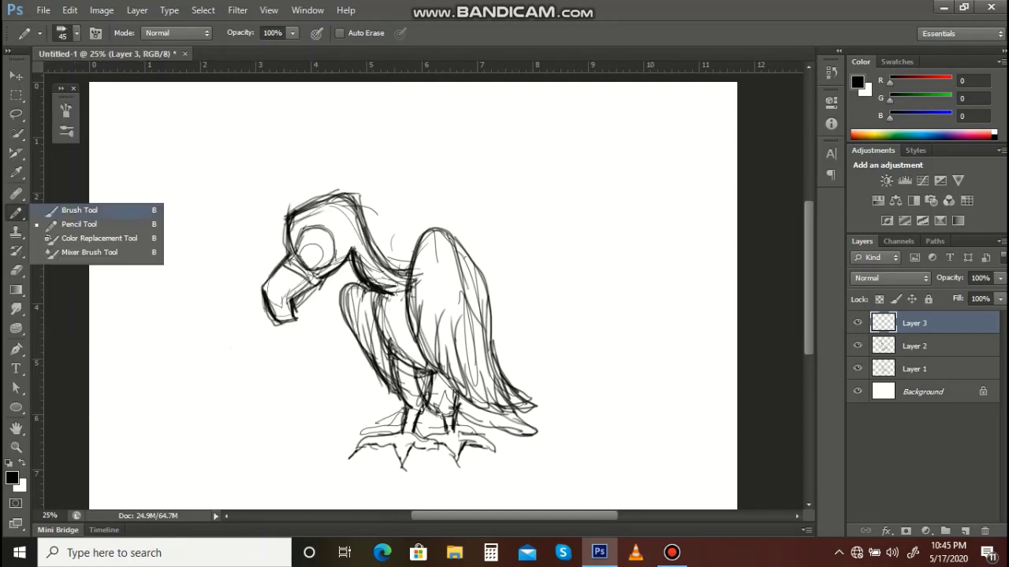
{"action": "left_click", "coordinate": [79, 210]}
{"action": "right_click", "coordinate": [16, 213]}
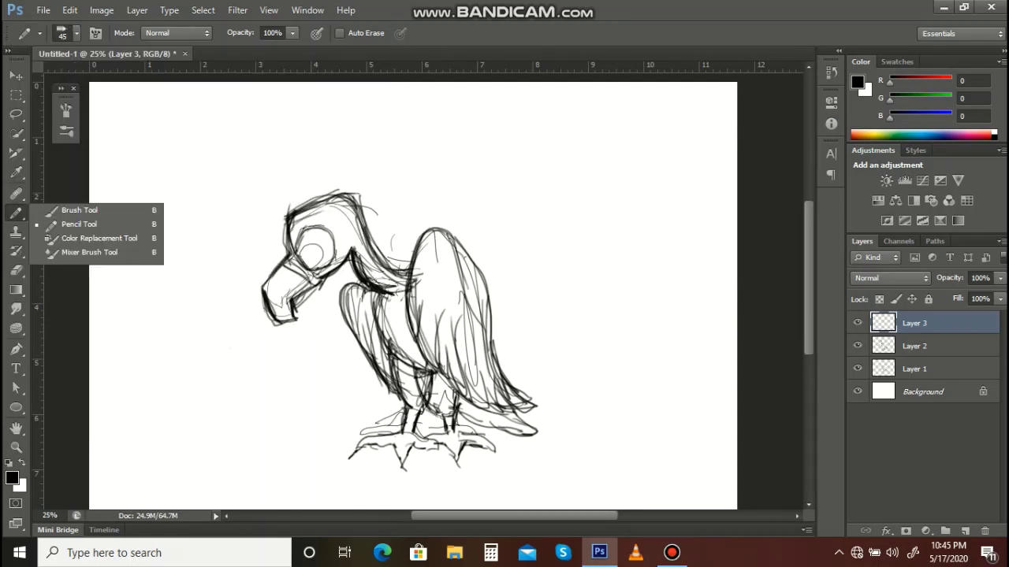
{"action": "left_click", "coordinate": [63, 208]}
{"action": "key", "text": "bracketright"}
{"action": "key", "text": "bracketright"}
{"action": "key", "text": "bracketright"}
{"action": "key", "text": "bracketright"}
{"action": "key", "text": "bracketright"}
{"action": "key", "text": "bracketright"}
{"action": "key", "text": "bracketright"}
{"action": "key", "text": "bracketright"}
{"action": "key", "text": "bracketright"}
{"action": "key", "text": "bracketright"}
{"action": "key", "text": "bracketright"}
{"action": "key", "text": "bracketright"}
{"action": "key", "text": "bracketright"}
{"action": "key", "text": "bracketright"}
{"action": "key", "text": "bracketright"}
{"action": "key", "text": "bracketright"}
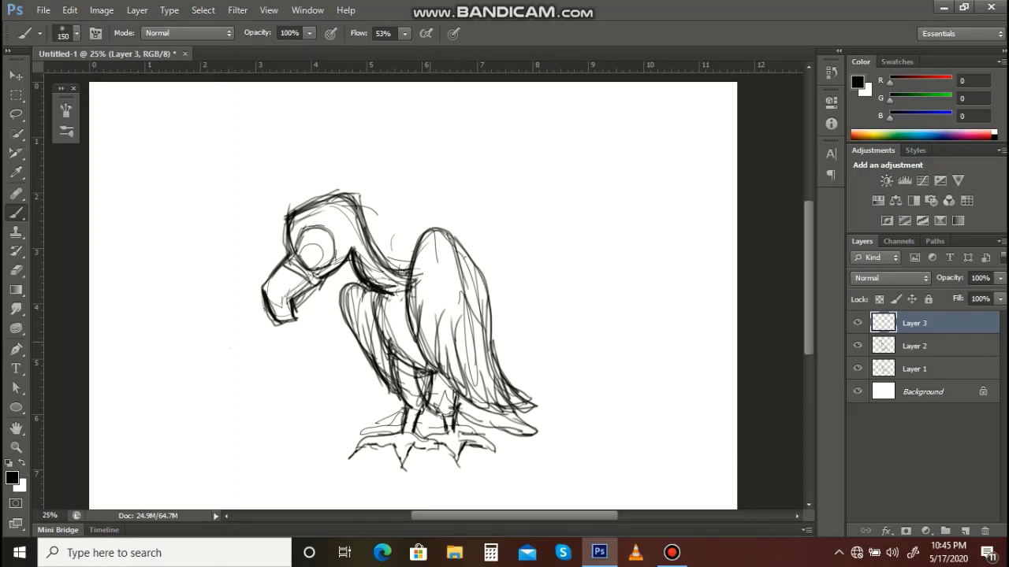
{"action": "mouse_move", "coordinate": [430, 345]}
{"action": "left_mouse_down"}
{"action": "mouse_move", "coordinate": [431, 293]}
{"action": "mouse_move", "coordinate": [450, 364]}
{"action": "mouse_move", "coordinate": [479, 388]}
{"action": "mouse_move", "coordinate": [486, 365]}
{"action": "mouse_move", "coordinate": [457, 299]}
{"action": "mouse_move", "coordinate": [455, 335]}
{"action": "mouse_move", "coordinate": [478, 284]}
{"action": "left_mouse_up"}
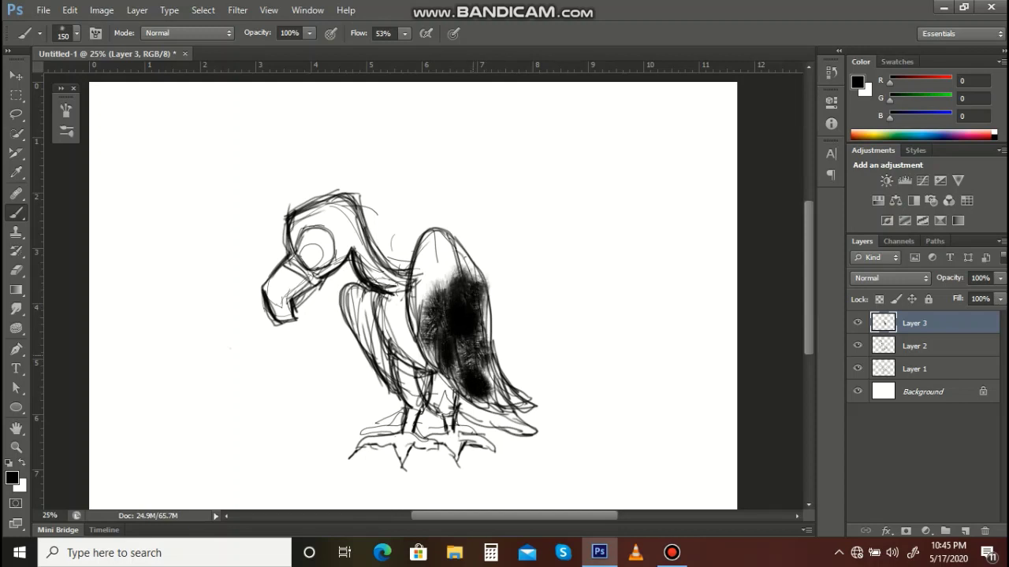
{"action": "left_click_drag", "start_coordinate": [473, 338], "coordinate": [498, 401]}
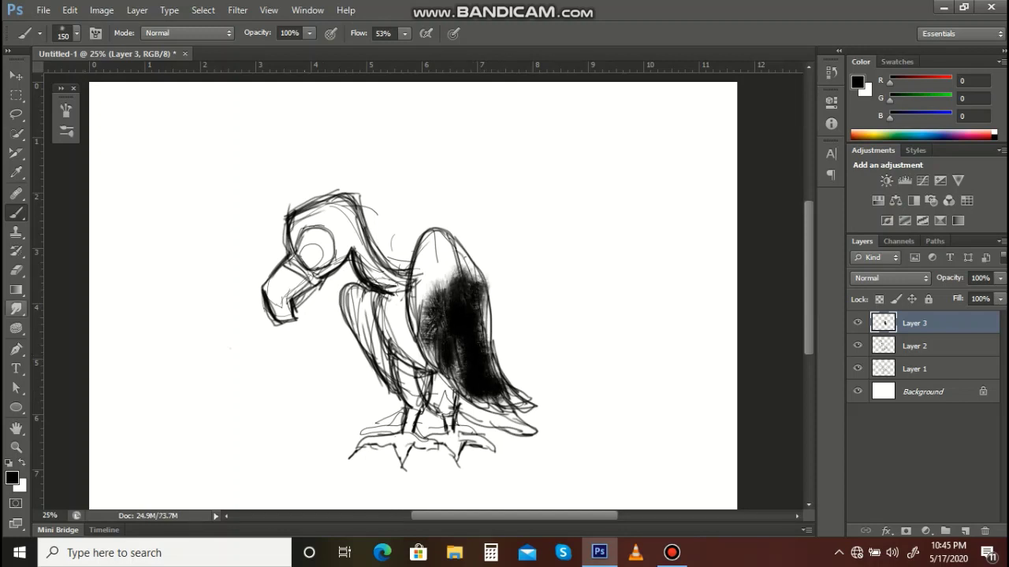
{"action": "left_click", "coordinate": [16, 290]}
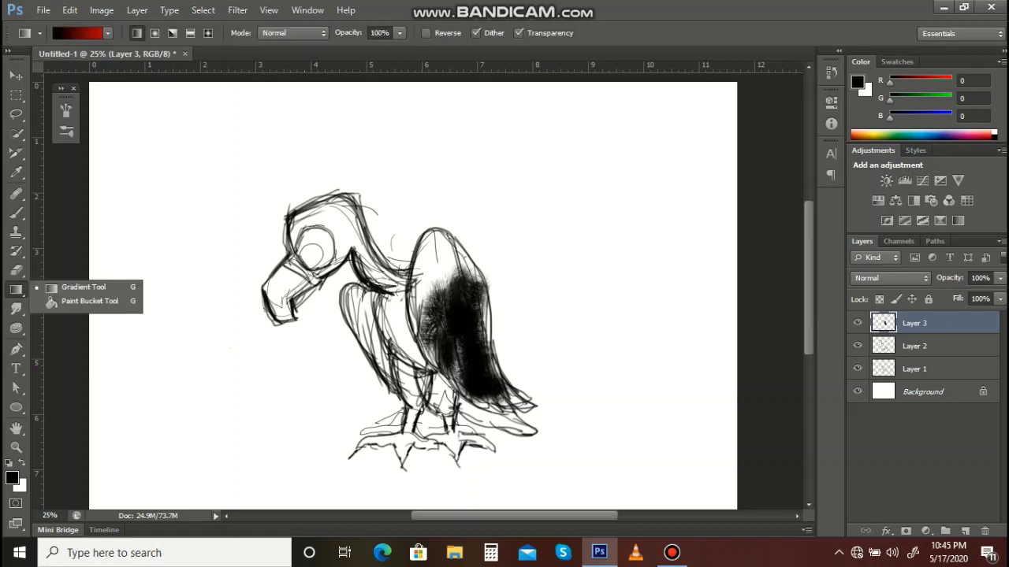
{"action": "left_click", "coordinate": [89, 301]}
{"action": "key", "text": "ctrl+alt+z"}
{"action": "key", "text": "ctrl+alt+z"}
{"action": "key", "text": "ctrl+alt+z"}
{"action": "key", "text": "ctrl+alt+z"}
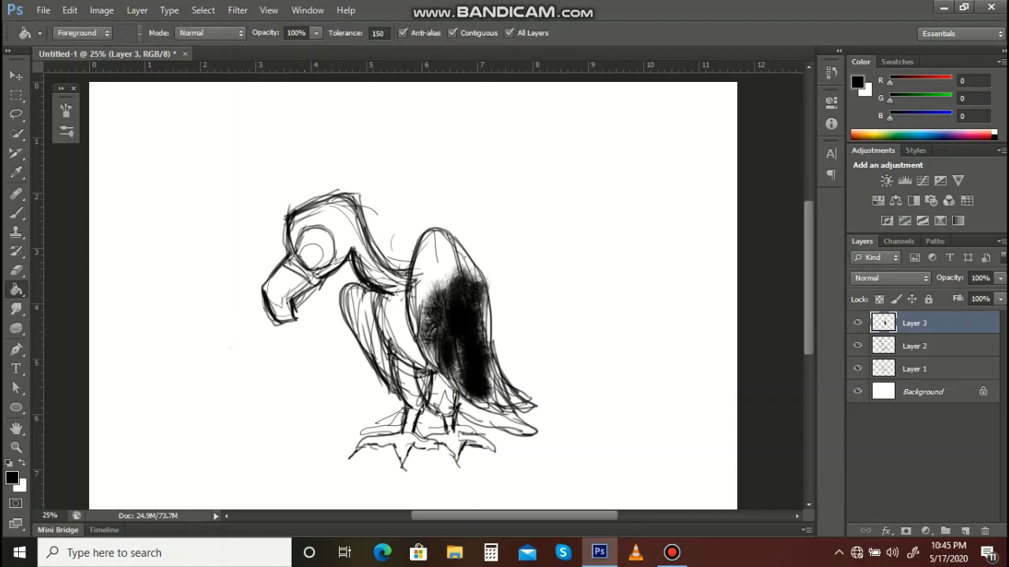
{"action": "key", "text": "ctrl+alt+z"}
{"action": "key", "text": "ctrl+alt+z"}
{"action": "key", "text": "ctrl+alt+z"}
{"action": "key", "text": "ctrl+alt+z"}
{"action": "key", "text": "ctrl+alt+z"}
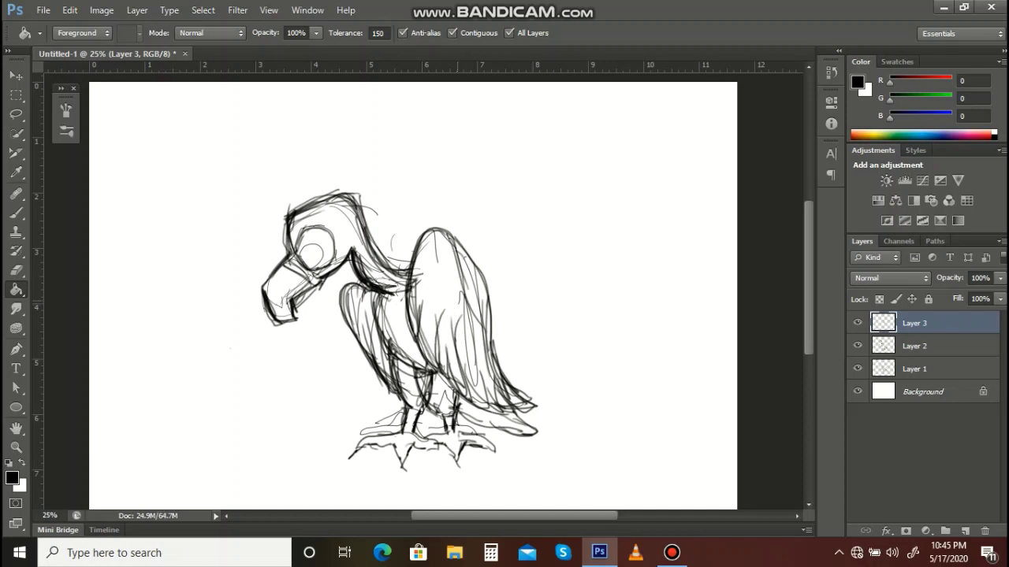
{"action": "left_click", "coordinate": [459, 301]}
{"action": "key", "text": "ctrl+z"}
Step: Paint the large wing and the smaller front wing solid black with the Brush on Layer 3
{"action": "left_click", "coordinate": [16, 213]}
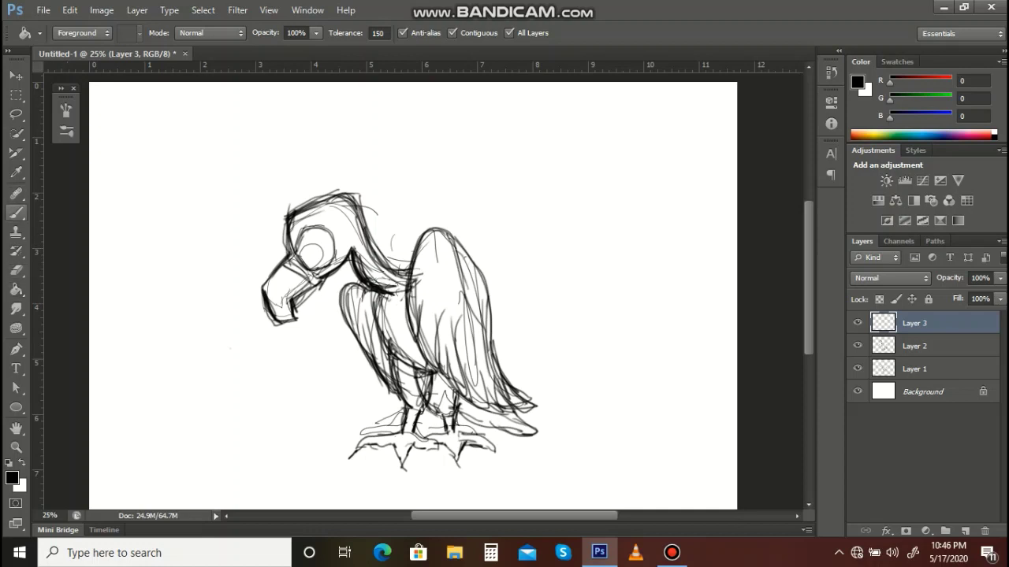
{"action": "mouse_move", "coordinate": [428, 270]}
{"action": "left_mouse_down"}
{"action": "mouse_move", "coordinate": [430, 320]}
{"action": "mouse_move", "coordinate": [429, 254]}
{"action": "mouse_move", "coordinate": [421, 320]}
{"action": "mouse_move", "coordinate": [440, 272]}
{"action": "mouse_move", "coordinate": [437, 237]}
{"action": "mouse_move", "coordinate": [465, 346]}
{"action": "mouse_move", "coordinate": [457, 375]}
{"action": "mouse_move", "coordinate": [441, 367]}
{"action": "mouse_move", "coordinate": [466, 260]}
{"action": "mouse_move", "coordinate": [477, 370]}
{"action": "mouse_move", "coordinate": [496, 403]}
{"action": "mouse_move", "coordinate": [514, 406]}
{"action": "mouse_move", "coordinate": [483, 293]}
{"action": "mouse_move", "coordinate": [490, 364]}
{"action": "left_mouse_up"}
{"action": "mouse_move", "coordinate": [478, 328]}
{"action": "left_mouse_down"}
{"action": "mouse_move", "coordinate": [511, 400]}
{"action": "mouse_move", "coordinate": [526, 405]}
{"action": "left_mouse_up"}
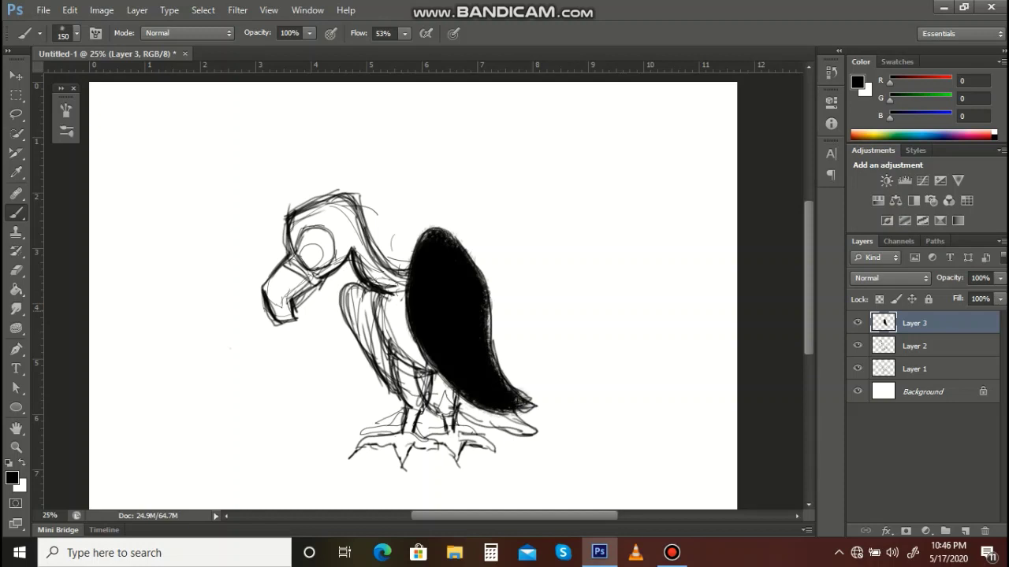
{"action": "mouse_move", "coordinate": [353, 299]}
{"action": "left_mouse_down"}
{"action": "mouse_move", "coordinate": [386, 386]}
{"action": "mouse_move", "coordinate": [390, 339]}
{"action": "mouse_move", "coordinate": [364, 371]}
{"action": "mouse_move", "coordinate": [386, 394]}
{"action": "mouse_move", "coordinate": [351, 331]}
{"action": "left_mouse_up"}
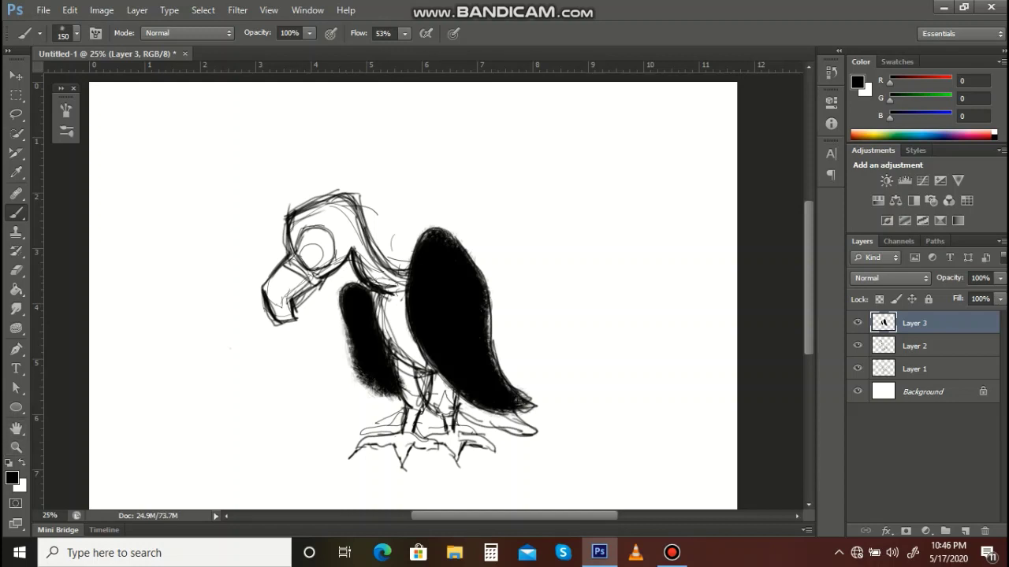
Step: Paint the top of the head and the neck grey (RGB 147, 142, 142) at brush size 100, and add a new layer
{"action": "key", "text": "x"}
{"action": "left_click", "coordinate": [21, 487]}
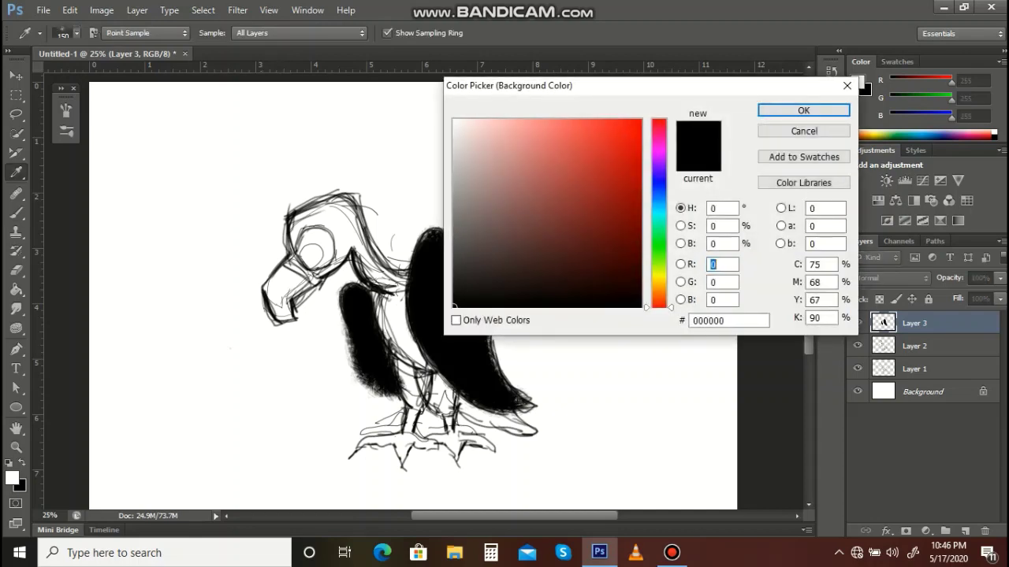
{"action": "left_click", "coordinate": [459, 198]}
{"action": "left_click", "coordinate": [803, 109]}
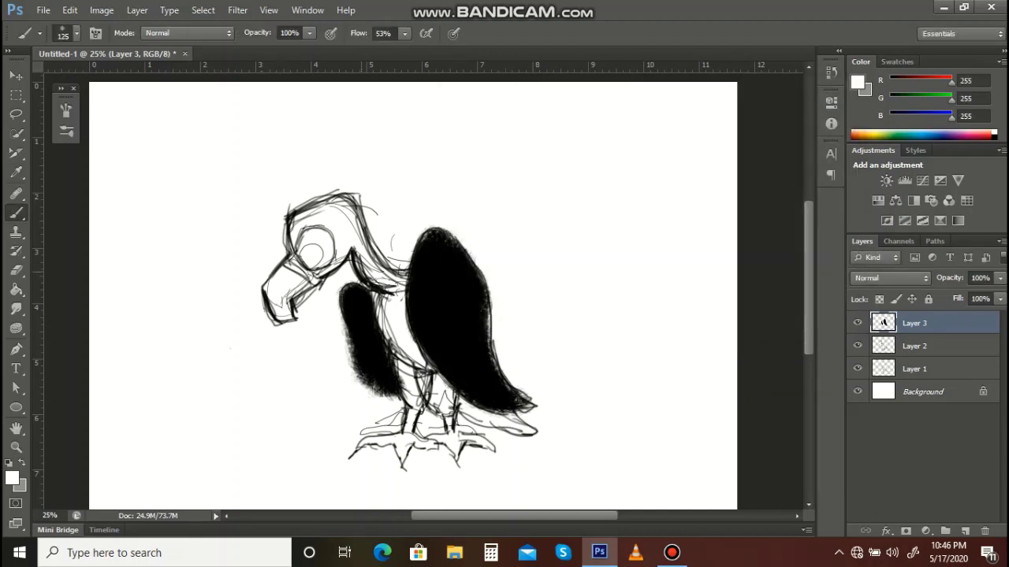
{"action": "key", "text": "z"}
{"action": "left_click", "coordinate": [382, 289]}
{"action": "key", "text": "b"}
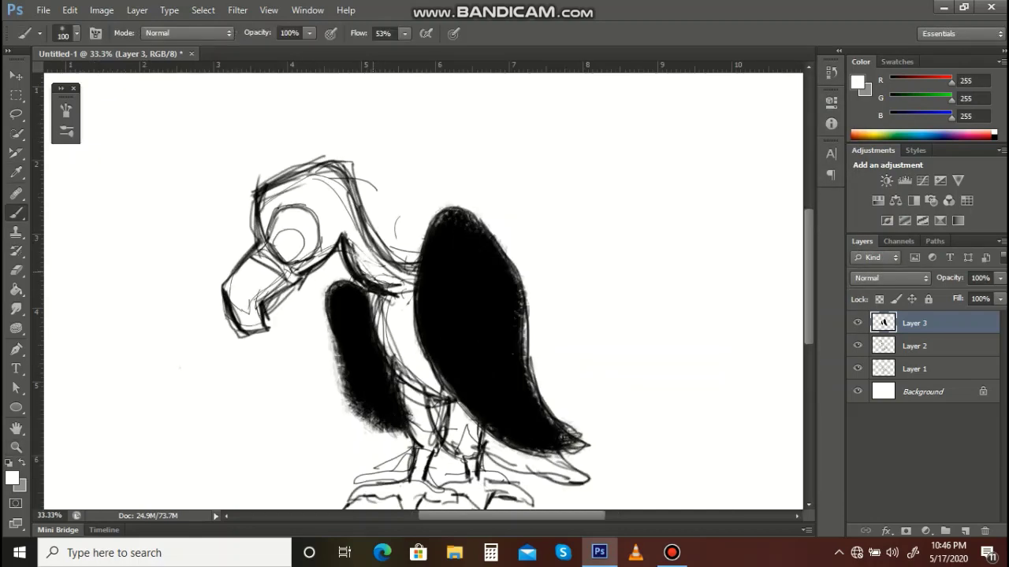
{"action": "key", "text": "x"}
{"action": "mouse_move", "coordinate": [390, 279]}
{"action": "left_mouse_down"}
{"action": "mouse_move", "coordinate": [284, 187]}
{"action": "mouse_move", "coordinate": [327, 169]}
{"action": "mouse_move", "coordinate": [264, 209]}
{"action": "left_mouse_up"}
{"action": "left_click", "coordinate": [964, 531]}
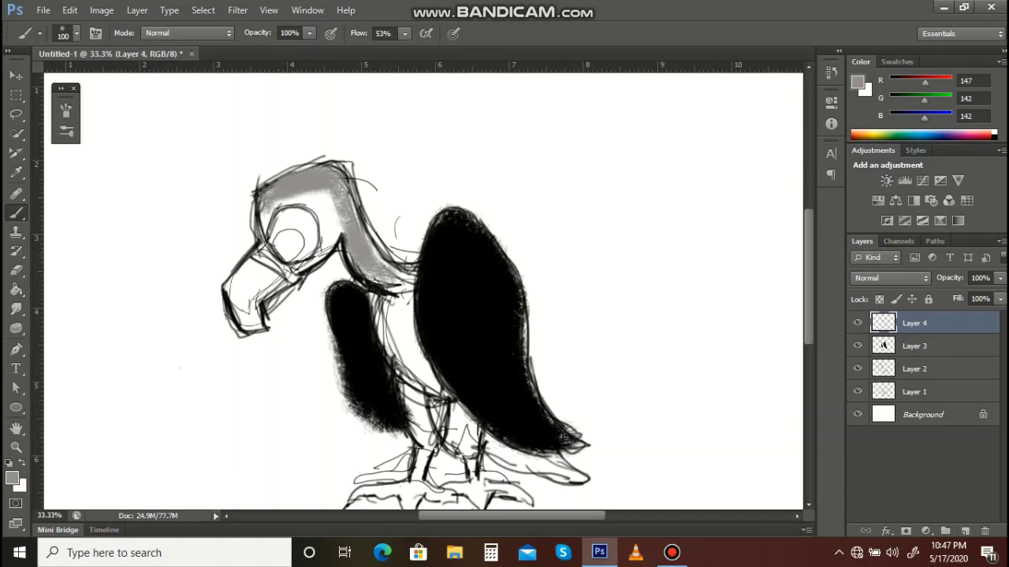
{"action": "left_click", "coordinate": [928, 299]}
{"action": "left_click", "coordinate": [342, 190]}
{"action": "left_click", "coordinate": [508, 217]}
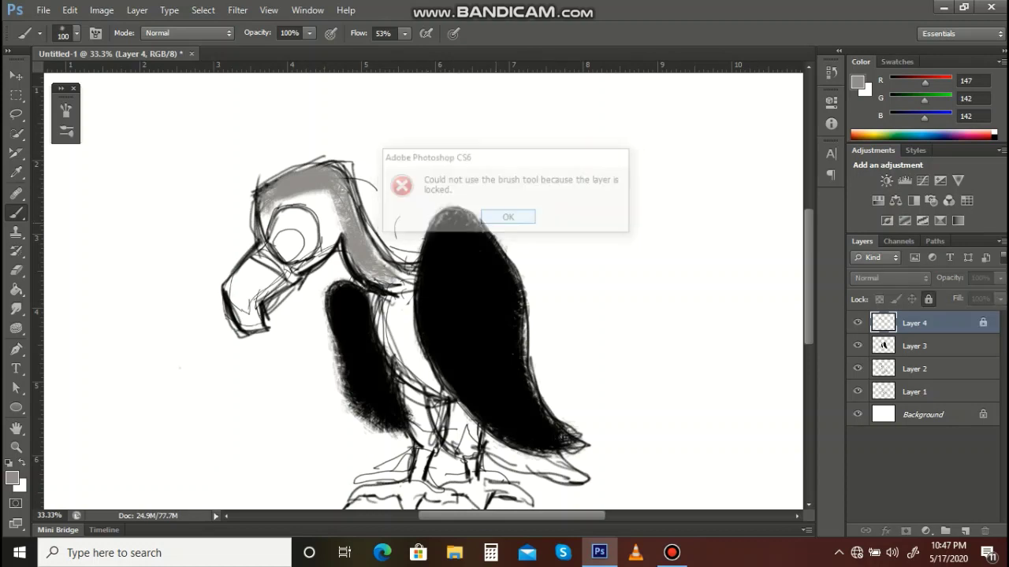
{"action": "double_click", "coordinate": [983, 323]}
{"action": "left_click", "coordinate": [498, 218]}
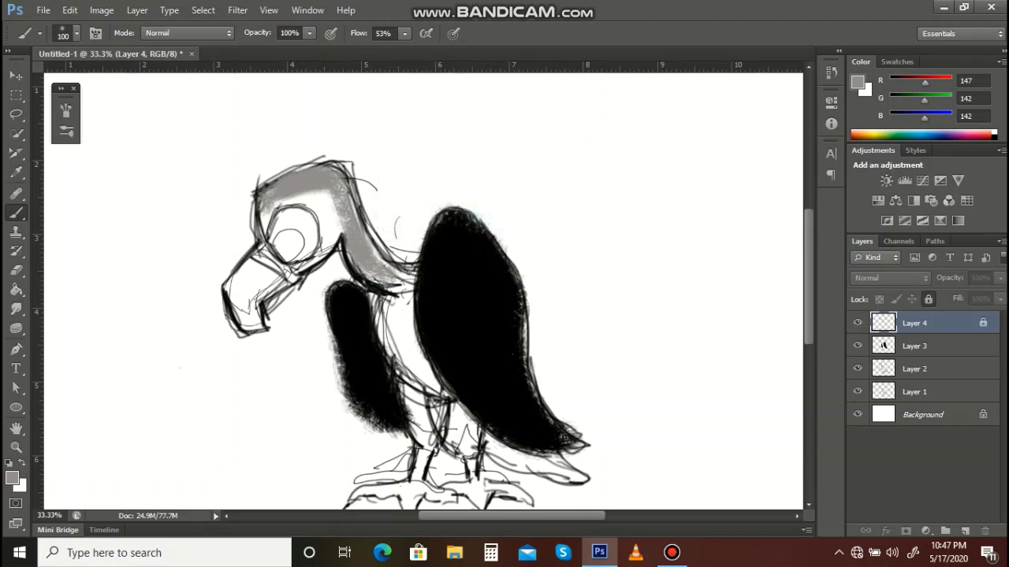
{"action": "left_click", "coordinate": [927, 298]}
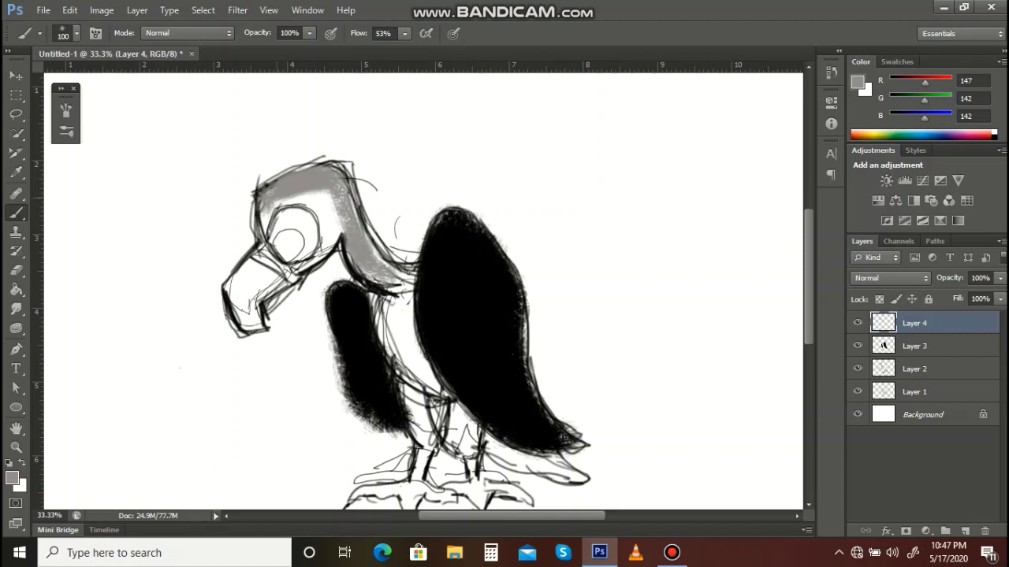
{"action": "left_click", "coordinate": [879, 299]}
Step: Fill the head around the eye, the neck, the body and the upper legs with the same grey on Layer 3
{"action": "left_click", "coordinate": [875, 350]}
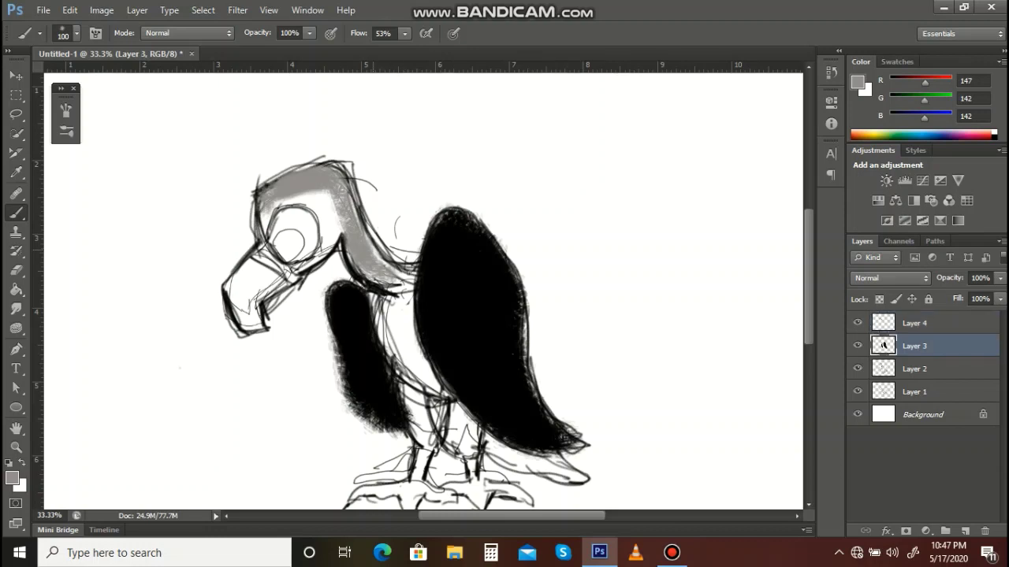
{"action": "mouse_move", "coordinate": [331, 209]}
{"action": "left_mouse_down"}
{"action": "mouse_move", "coordinate": [316, 197]}
{"action": "mouse_move", "coordinate": [260, 201]}
{"action": "mouse_move", "coordinate": [290, 228]}
{"action": "mouse_move", "coordinate": [329, 237]}
{"action": "mouse_move", "coordinate": [342, 251]}
{"action": "mouse_move", "coordinate": [342, 161]}
{"action": "mouse_move", "coordinate": [369, 277]}
{"action": "mouse_move", "coordinate": [391, 272]}
{"action": "mouse_move", "coordinate": [408, 283]}
{"action": "mouse_move", "coordinate": [385, 356]}
{"action": "mouse_move", "coordinate": [408, 293]}
{"action": "mouse_move", "coordinate": [431, 402]}
{"action": "left_mouse_up"}
{"action": "mouse_move", "coordinate": [394, 268]}
{"action": "left_mouse_down"}
{"action": "mouse_move", "coordinate": [411, 273]}
{"action": "mouse_move", "coordinate": [368, 298]}
{"action": "mouse_move", "coordinate": [406, 386]}
{"action": "mouse_move", "coordinate": [430, 378]}
{"action": "mouse_move", "coordinate": [413, 402]}
{"action": "mouse_move", "coordinate": [378, 335]}
{"action": "mouse_move", "coordinate": [403, 396]}
{"action": "left_mouse_up"}
{"action": "mouse_move", "coordinate": [422, 356]}
{"action": "left_mouse_down"}
{"action": "mouse_move", "coordinate": [446, 402]}
{"action": "mouse_move", "coordinate": [439, 414]}
{"action": "mouse_move", "coordinate": [465, 437]}
{"action": "mouse_move", "coordinate": [473, 430]}
{"action": "mouse_move", "coordinate": [457, 465]}
{"action": "mouse_move", "coordinate": [466, 457]}
{"action": "mouse_move", "coordinate": [473, 468]}
{"action": "left_mouse_up"}
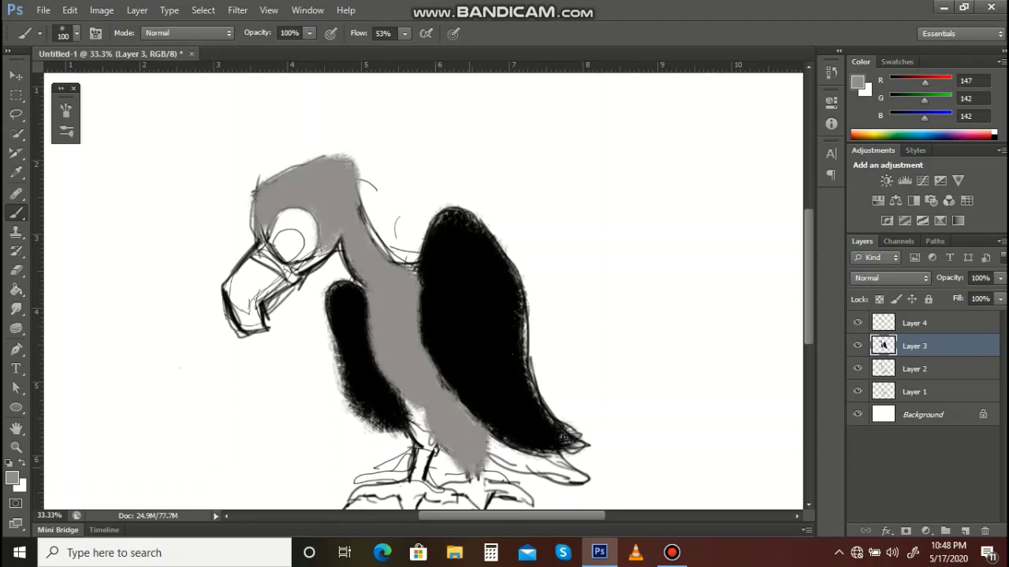
{"action": "left_click_drag", "start_coordinate": [415, 412], "coordinate": [423, 441]}
Step: Choose a darker grey (RGB 110, 102, 102) and paint the upper part of the leg beside the front wing
{"action": "left_click", "coordinate": [12, 478]}
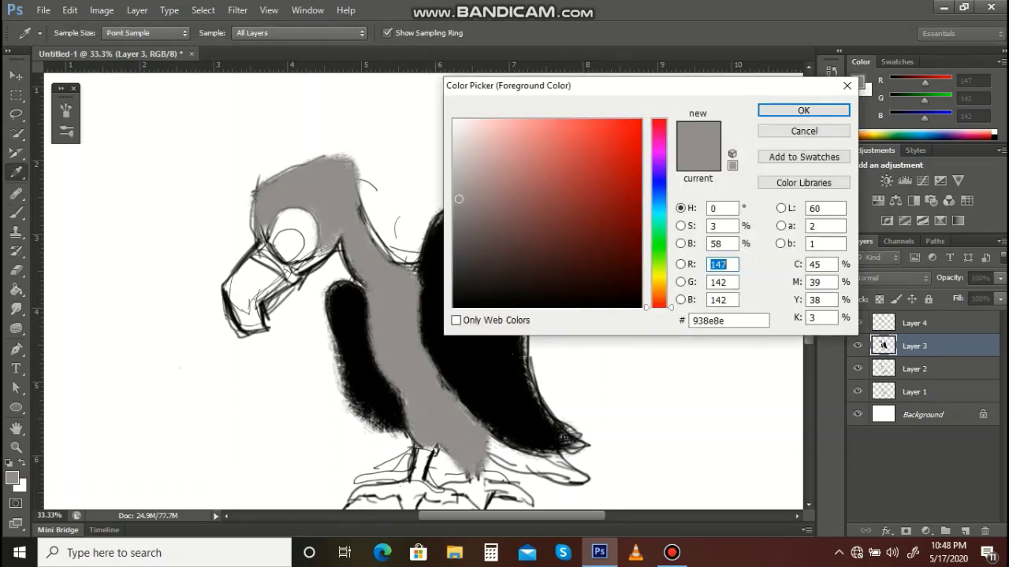
{"action": "left_click", "coordinate": [467, 225]}
{"action": "left_click", "coordinate": [804, 110]}
{"action": "mouse_move", "coordinate": [438, 418]}
{"action": "left_mouse_down"}
{"action": "mouse_move", "coordinate": [421, 450]}
{"action": "mouse_move", "coordinate": [414, 402]}
{"action": "mouse_move", "coordinate": [406, 465]}
{"action": "mouse_move", "coordinate": [433, 450]}
{"action": "left_mouse_up"}
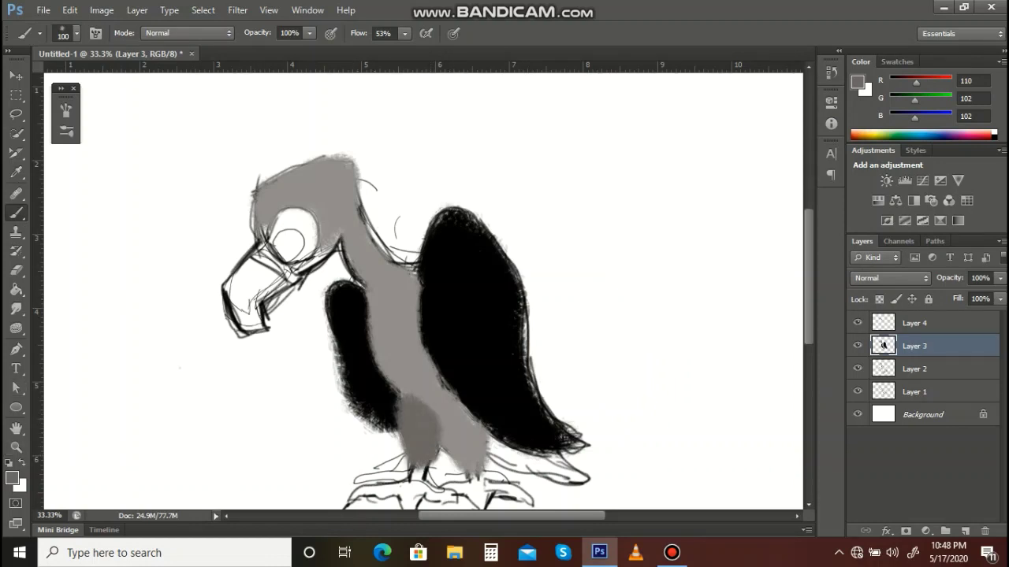
Step: Choose a light pinkish grey (RGB 223, 205, 205) and paint the beak with it
{"action": "left_click", "coordinate": [11, 479]}
{"action": "left_click", "coordinate": [468, 143]}
{"action": "key", "text": "Return"}
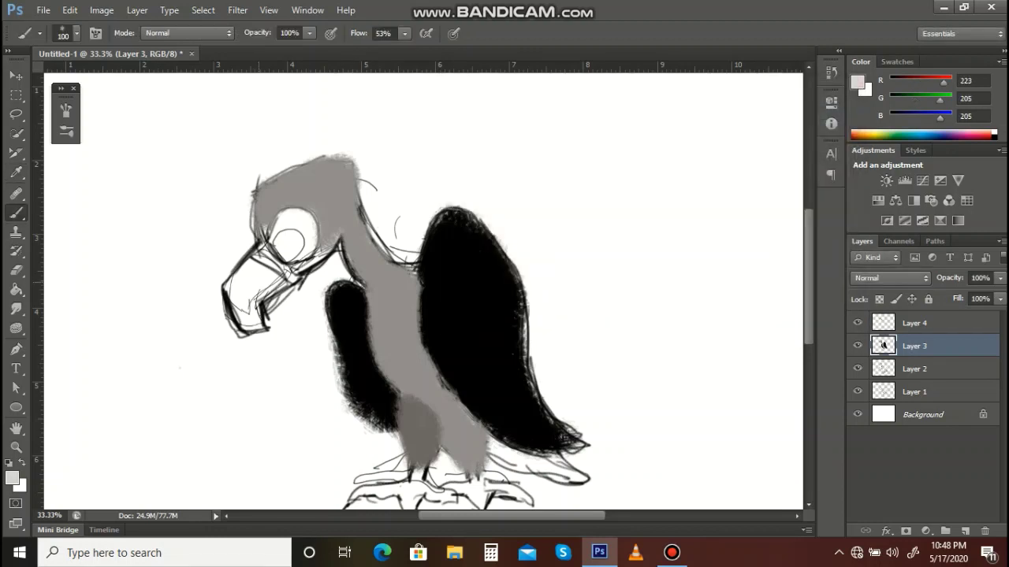
{"action": "mouse_move", "coordinate": [256, 307]}
{"action": "left_mouse_down"}
{"action": "mouse_move", "coordinate": [246, 268]}
{"action": "mouse_move", "coordinate": [237, 280]}
{"action": "mouse_move", "coordinate": [248, 316]}
{"action": "mouse_move", "coordinate": [266, 279]}
{"action": "left_mouse_up"}
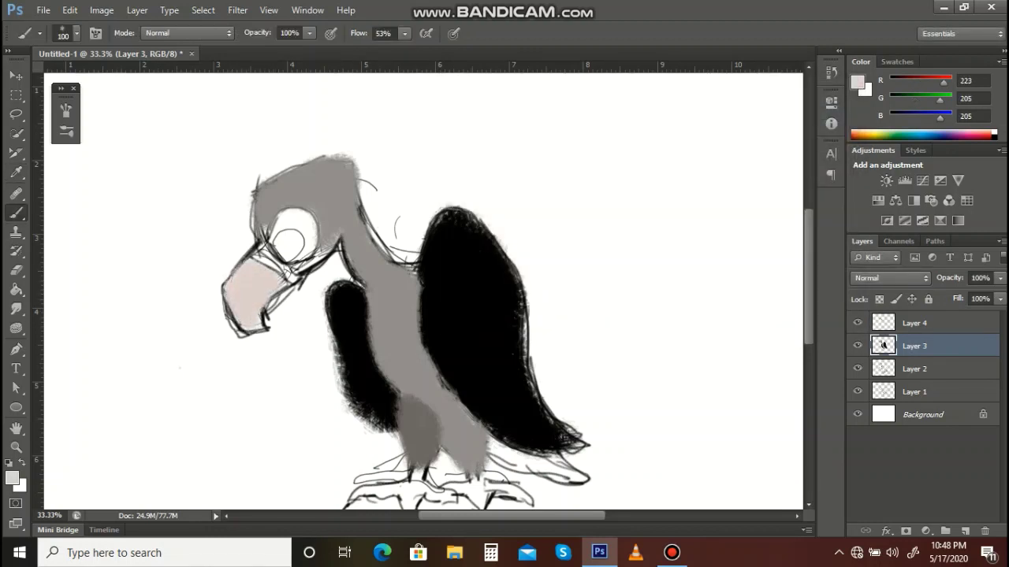
Step: Paint light pinkish-grey highlights down the chest and belly on Layer 4
{"action": "left_click", "coordinate": [915, 323]}
{"action": "mouse_move", "coordinate": [376, 302]}
{"action": "left_mouse_down"}
{"action": "mouse_move", "coordinate": [379, 334]}
{"action": "mouse_move", "coordinate": [406, 367]}
{"action": "mouse_move", "coordinate": [385, 371]}
{"action": "mouse_move", "coordinate": [429, 394]}
{"action": "left_mouse_up"}
{"action": "left_click", "coordinate": [393, 335]}
{"action": "left_click", "coordinate": [393, 341]}
{"action": "left_click", "coordinate": [397, 359]}
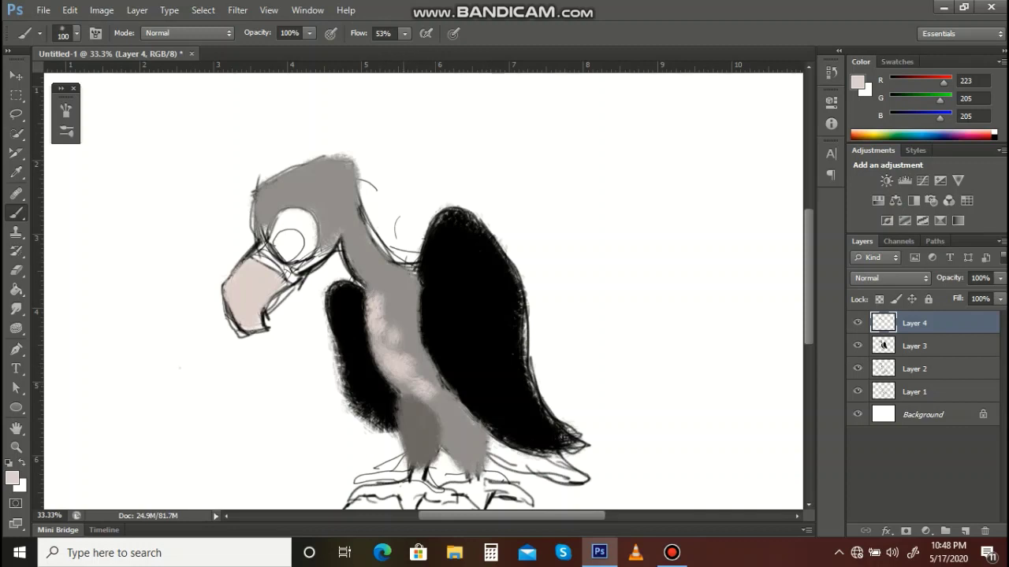
{"action": "left_click", "coordinate": [672, 552]}
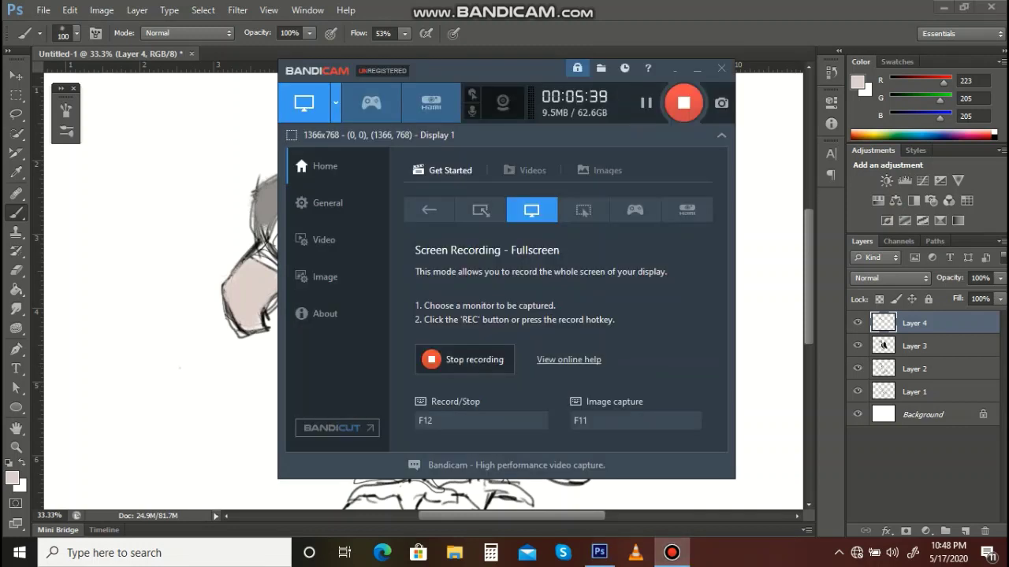
{"action": "left_click", "coordinate": [675, 69]}
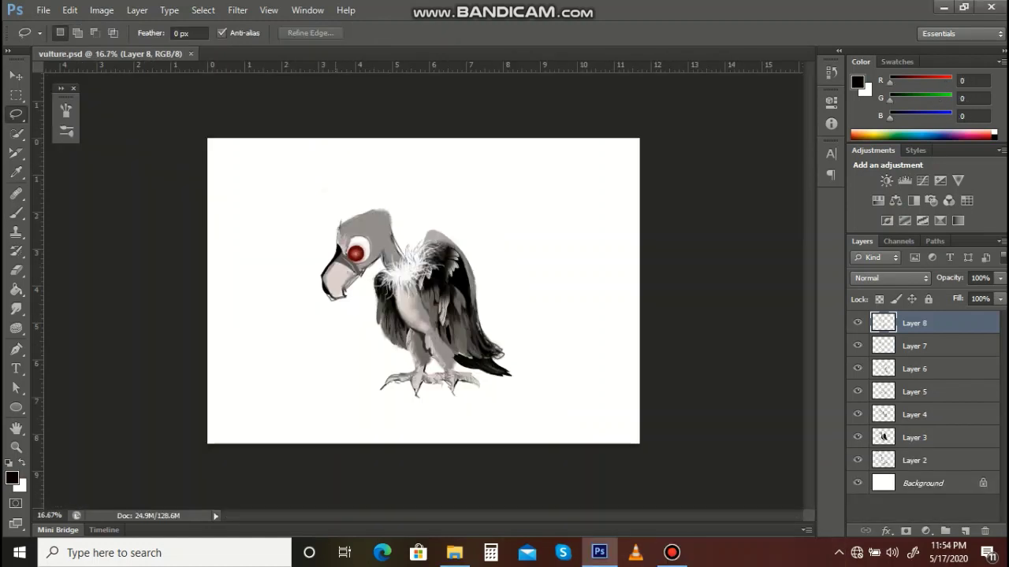
Step: Shrink the brush to 6 px and draw the first thin black feather strokes on the vulture's left leg on Layer 8
{"action": "key", "text": "z"}
{"action": "left_click", "coordinate": [428, 322]}
{"action": "left_click", "coordinate": [418, 337]}
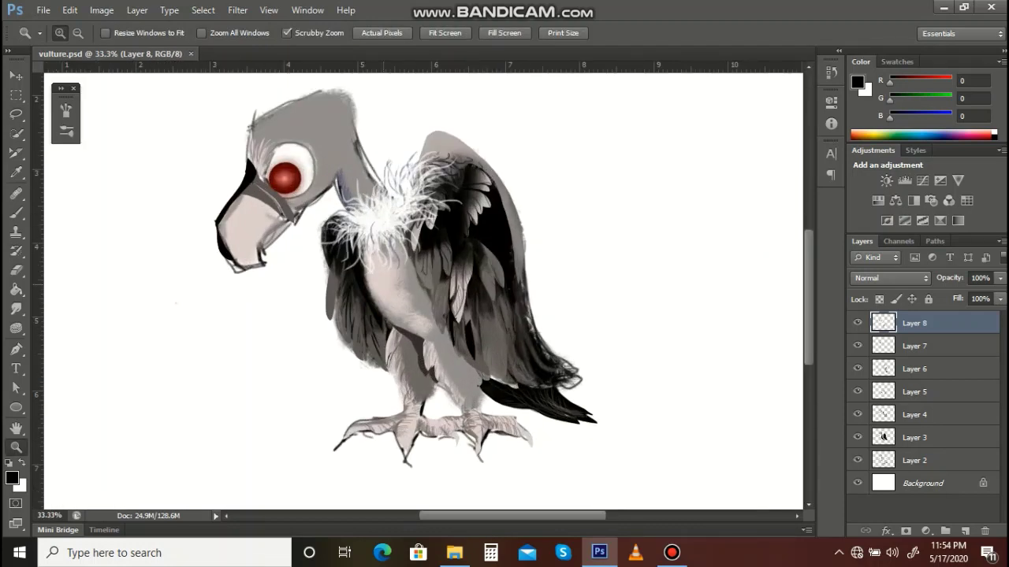
{"action": "key", "text": "b"}
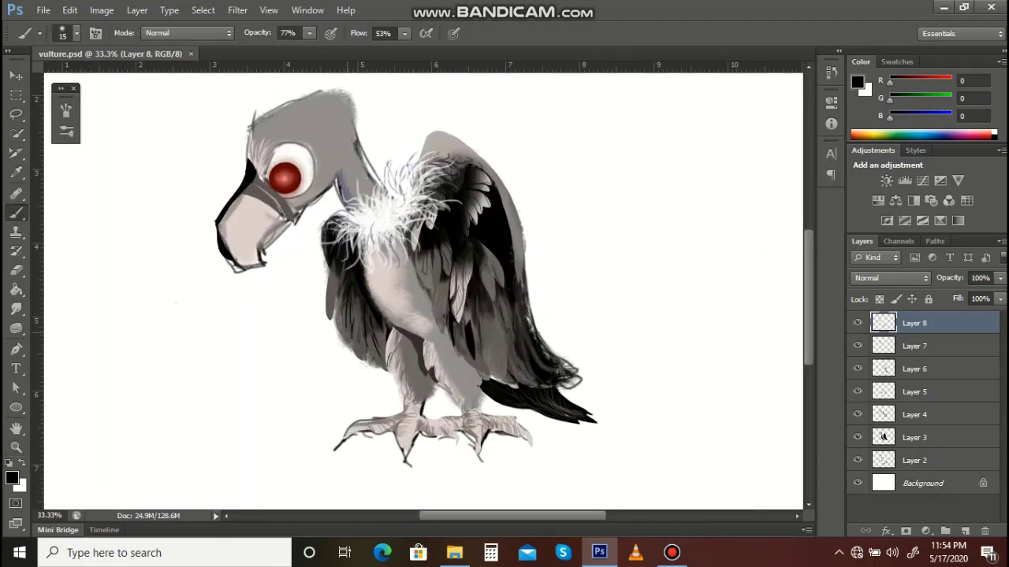
{"action": "key", "text": "bracketleft"}
{"action": "key", "text": "bracketleft"}
{"action": "key", "text": "bracketleft"}
{"action": "key", "text": "bracketleft"}
{"action": "key", "text": "bracketleft"}
{"action": "key", "text": "x"}
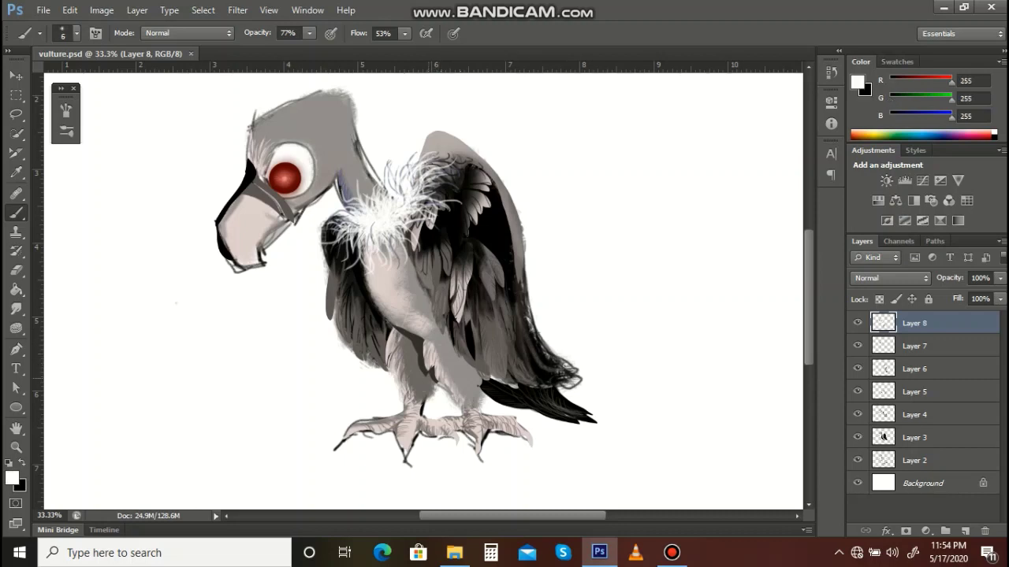
{"action": "key", "text": "z"}
{"action": "key", "text": "x"}
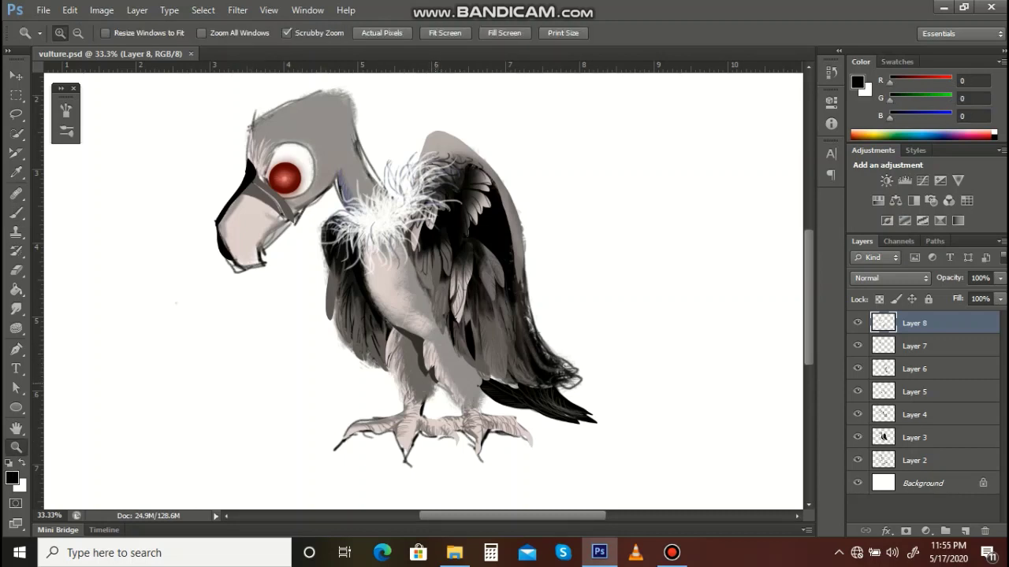
{"action": "left_click", "coordinate": [421, 383]}
{"action": "key", "text": "b"}
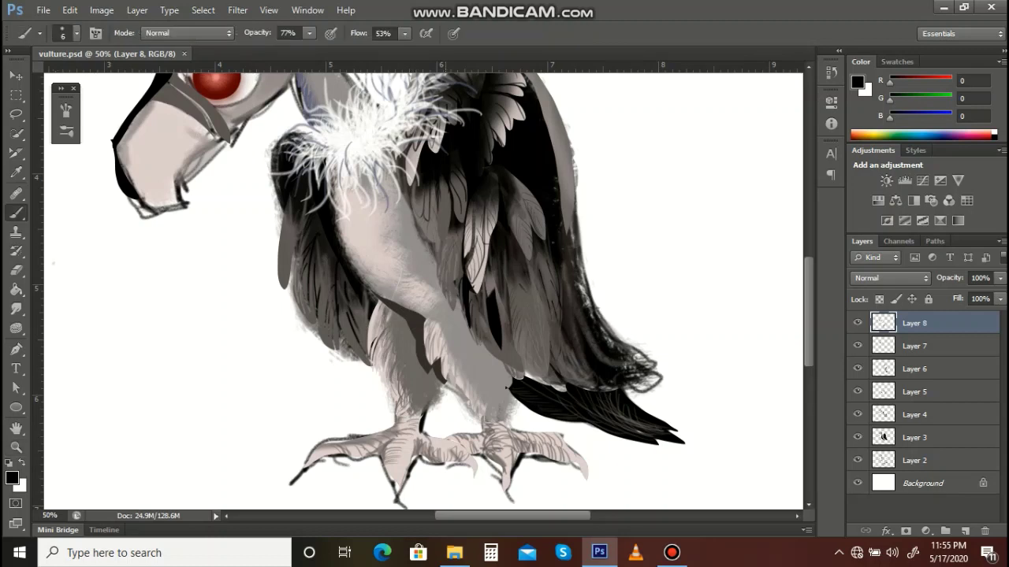
{"action": "left_click_drag", "start_coordinate": [387, 345], "coordinate": [396, 368]}
{"action": "left_click_drag", "start_coordinate": [433, 392], "coordinate": [430, 412]}
Step: Draw short black feather strokes across the lower half of the left leg with a 5 px brush
{"action": "key", "text": "z"}
{"action": "left_click", "coordinate": [426, 405]}
{"action": "left_click", "coordinate": [426, 405]}
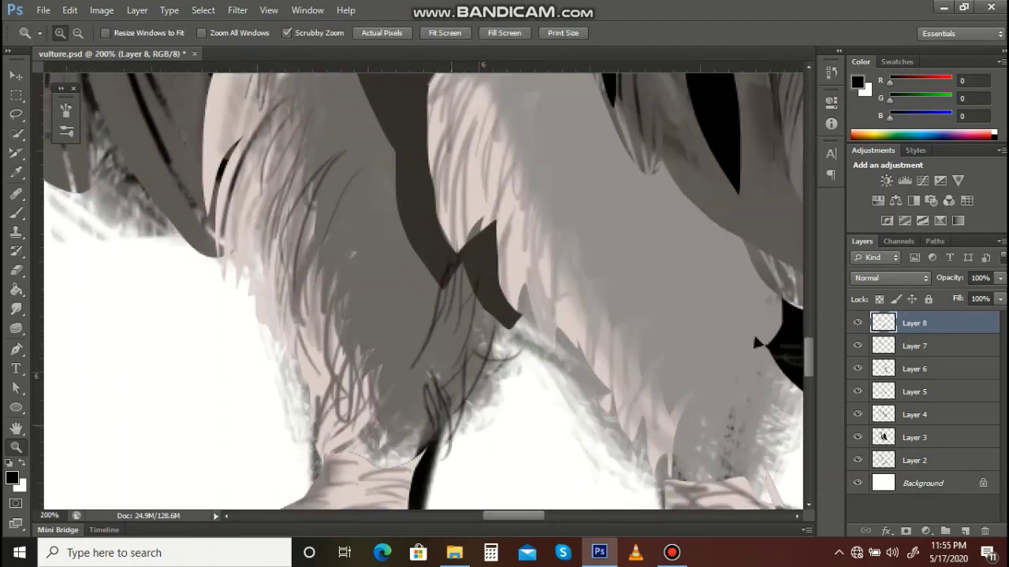
{"action": "left_click_drag", "start_coordinate": [451, 415], "coordinate": [355, 416]}
{"action": "left_click", "coordinate": [402, 419]}
{"action": "left_click", "coordinate": [403, 418]}
{"action": "key", "text": "b"}
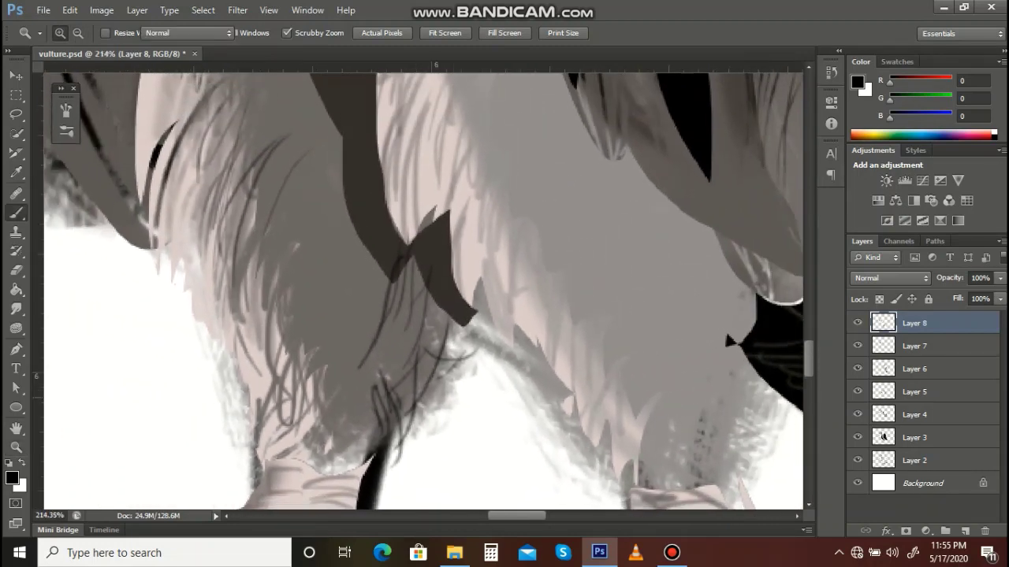
{"action": "key", "text": "z"}
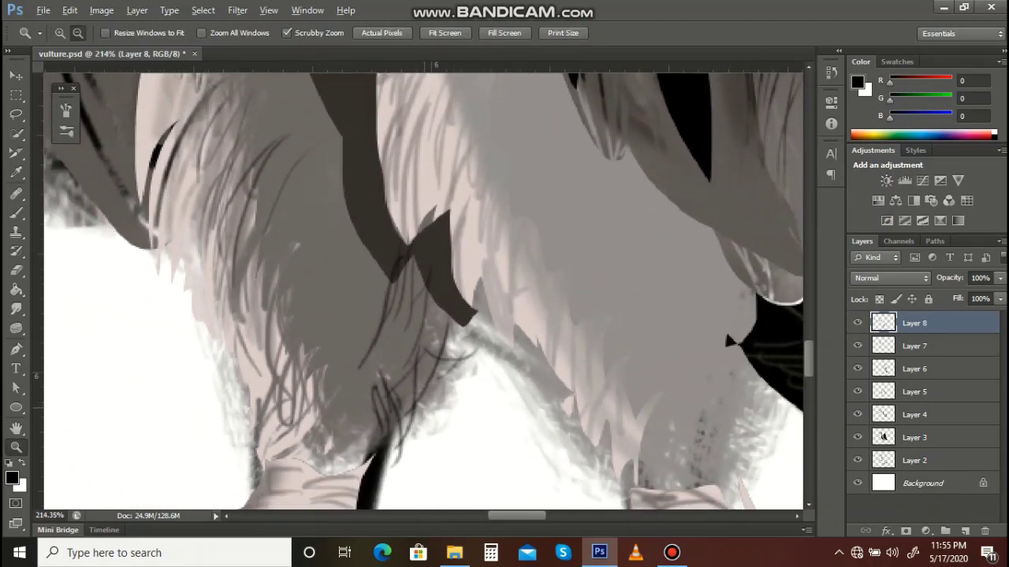
{"action": "left_click", "coordinate": [422, 412], "text": "alt"}
{"action": "left_click", "coordinate": [422, 412], "text": "alt"}
{"action": "key", "text": "b"}
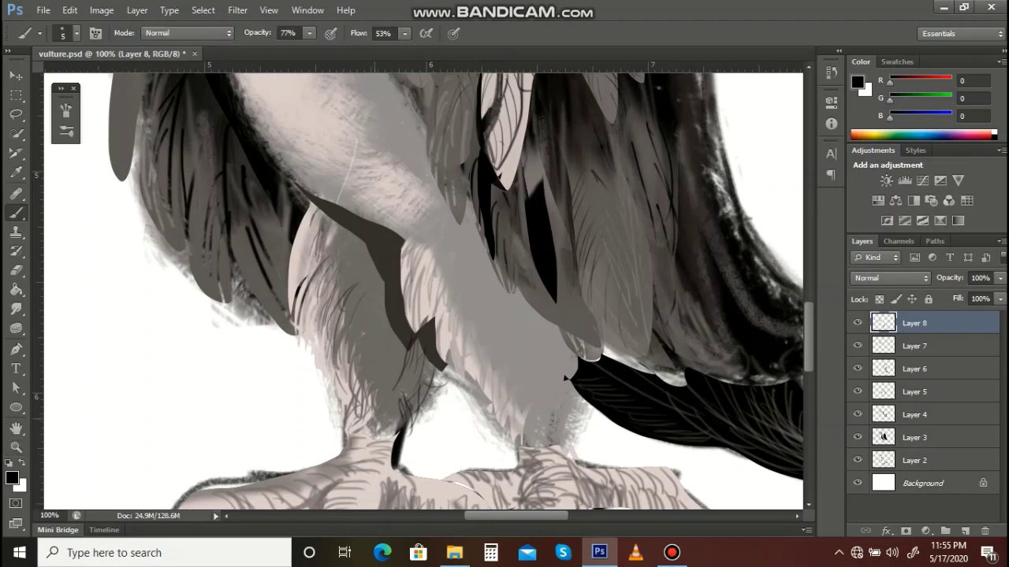
{"action": "left_click_drag", "start_coordinate": [374, 401], "coordinate": [396, 428]}
{"action": "left_click_drag", "start_coordinate": [400, 335], "coordinate": [397, 364]}
{"action": "left_click_drag", "start_coordinate": [355, 331], "coordinate": [346, 361]}
{"action": "left_click_drag", "start_coordinate": [347, 343], "coordinate": [345, 372]}
{"action": "left_click_drag", "start_coordinate": [345, 332], "coordinate": [330, 381]}
{"action": "left_click_drag", "start_coordinate": [314, 337], "coordinate": [310, 363]}
{"action": "left_click_drag", "start_coordinate": [314, 326], "coordinate": [309, 372]}
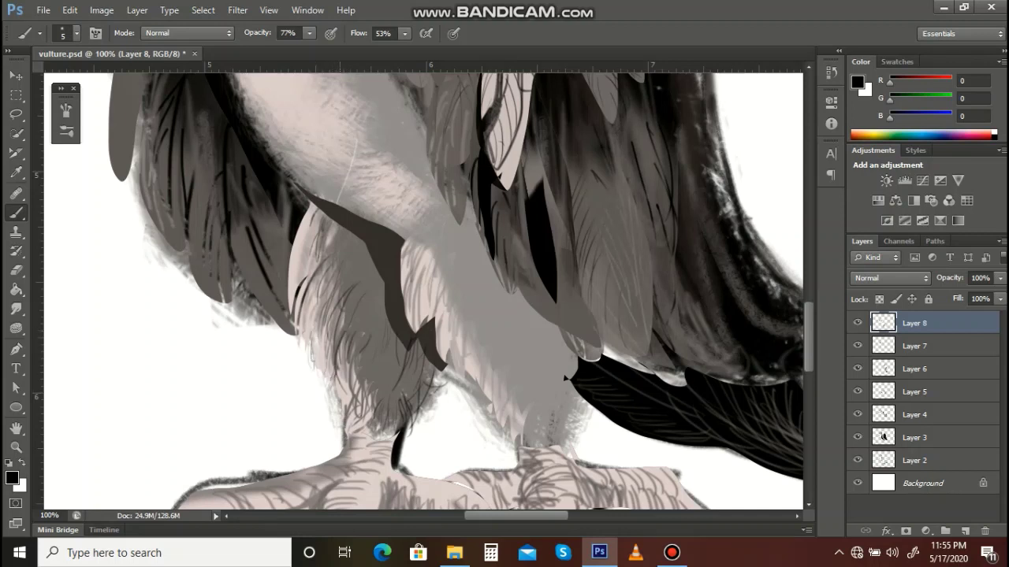
Step: Add fine black feather strokes along the outer side of the left leg's upper part
{"action": "left_click_drag", "start_coordinate": [329, 282], "coordinate": [313, 327]}
{"action": "left_click_drag", "start_coordinate": [318, 281], "coordinate": [314, 306]}
{"action": "left_click_drag", "start_coordinate": [323, 258], "coordinate": [310, 296]}
{"action": "left_click_drag", "start_coordinate": [323, 236], "coordinate": [311, 271]}
{"action": "left_click_drag", "start_coordinate": [318, 240], "coordinate": [309, 262]}
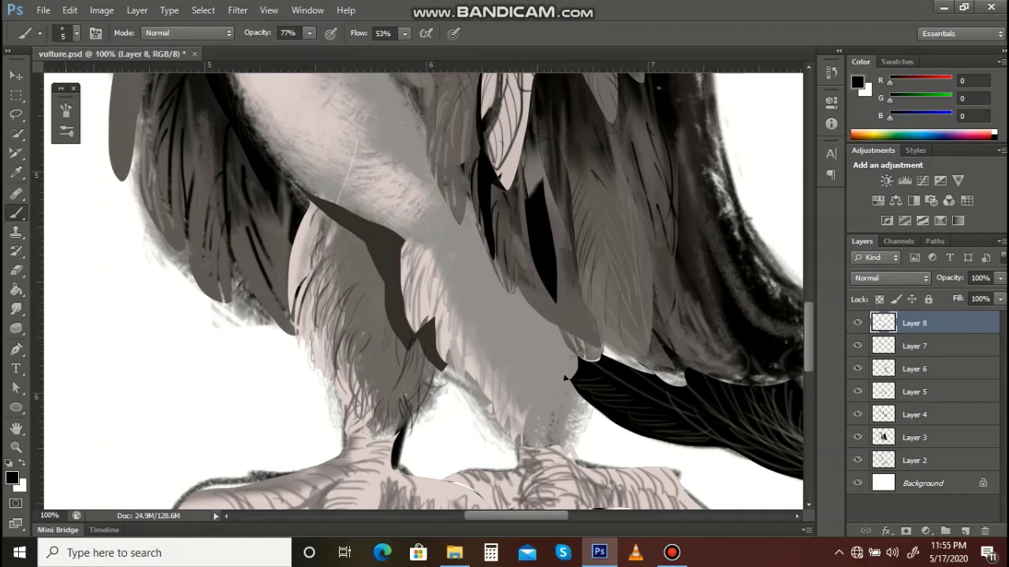
Step: Sample a near-black (RGB 15, 14, 14), set the brush opacity to 97% and stroke feathers along the lower inner edge of the left leg
{"action": "key", "text": "i"}
{"action": "left_click", "coordinate": [298, 217]}
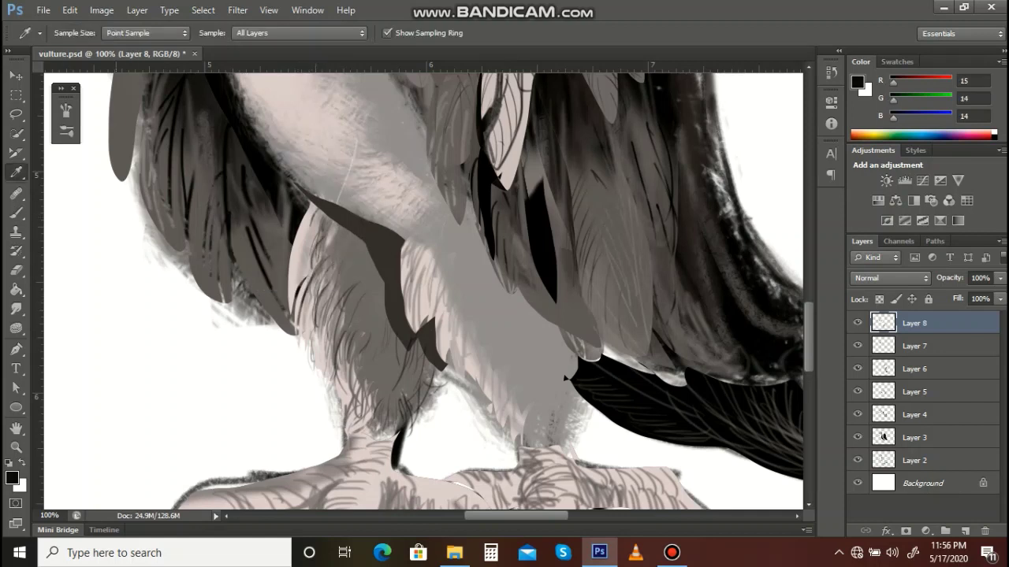
{"action": "key", "text": "b"}
{"action": "left_click_drag", "start_coordinate": [310, 33], "coordinate": [324, 49]}
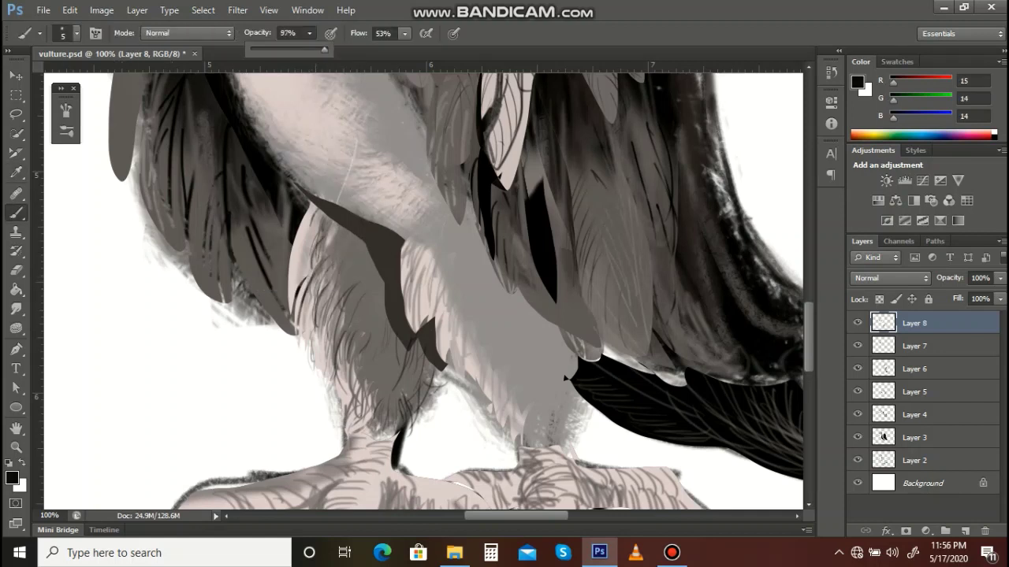
{"action": "mouse_move", "coordinate": [412, 361]}
{"action": "left_mouse_down"}
{"action": "mouse_move", "coordinate": [409, 384]}
{"action": "mouse_move", "coordinate": [416, 371]}
{"action": "mouse_move", "coordinate": [420, 394]}
{"action": "left_mouse_up"}
{"action": "left_click_drag", "start_coordinate": [434, 388], "coordinate": [430, 402]}
{"action": "mouse_move", "coordinate": [428, 365]}
{"action": "left_mouse_down"}
{"action": "mouse_move", "coordinate": [416, 385]}
{"action": "mouse_move", "coordinate": [420, 409]}
{"action": "left_mouse_up"}
{"action": "left_click_drag", "start_coordinate": [422, 396], "coordinate": [417, 410]}
{"action": "left_click_drag", "start_coordinate": [399, 363], "coordinate": [384, 411]}
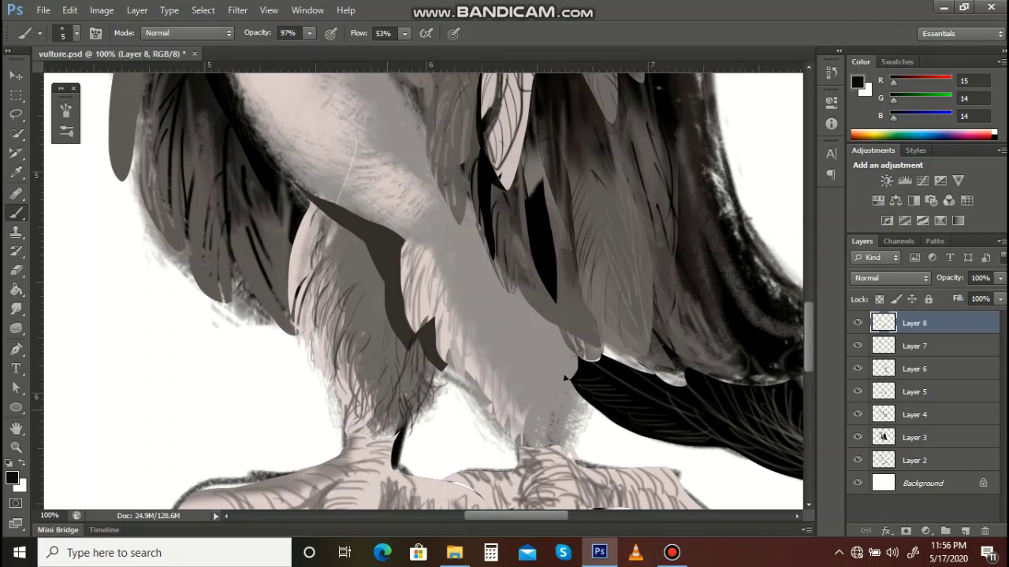
Step: Reduce the brush to 2 px and add thinner near-black hair strokes to the left leg's lower feathers
{"action": "key", "text": "bracketleft"}
{"action": "key", "text": "bracketleft"}
{"action": "key", "text": "bracketleft"}
{"action": "left_click_drag", "start_coordinate": [411, 349], "coordinate": [405, 373]}
{"action": "left_click_drag", "start_coordinate": [414, 353], "coordinate": [409, 371]}
{"action": "left_click_drag", "start_coordinate": [345, 369], "coordinate": [339, 399]}
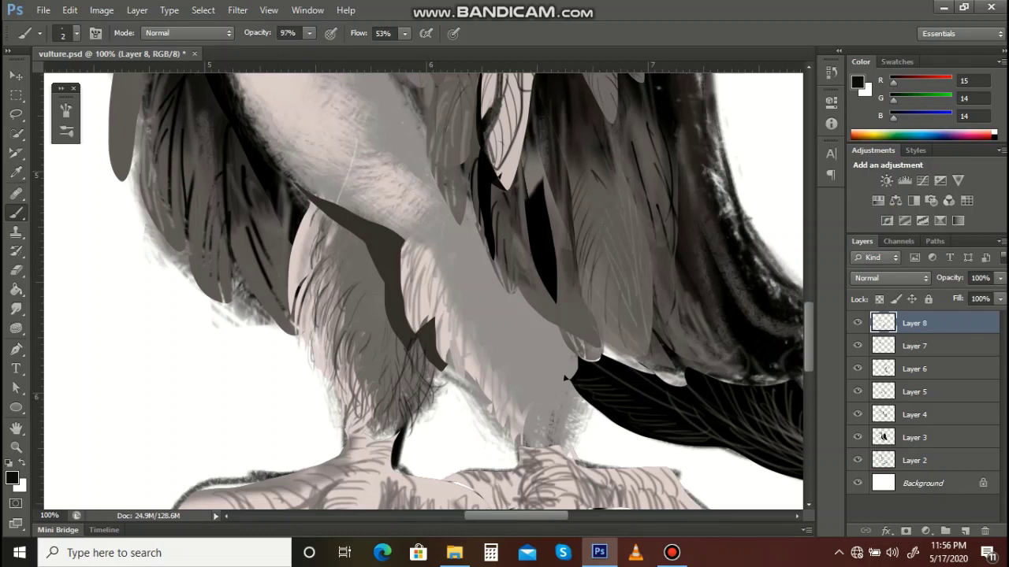
Step: Raise the brush flow to 100% and draw fine hair strokes in the middle and upper part of the left leg
{"action": "left_click", "coordinate": [405, 34]}
{"action": "left_click_drag", "start_coordinate": [405, 51], "coordinate": [445, 51]}
{"action": "left_click", "coordinate": [360, 360]}
{"action": "left_click_drag", "start_coordinate": [360, 360], "coordinate": [359, 377]}
{"action": "mouse_move", "coordinate": [335, 237]}
{"action": "left_mouse_down"}
{"action": "mouse_move", "coordinate": [329, 270]}
{"action": "mouse_move", "coordinate": [313, 251]}
{"action": "left_mouse_up"}
{"action": "mouse_move", "coordinate": [317, 222]}
{"action": "left_mouse_down"}
{"action": "mouse_move", "coordinate": [304, 262]}
{"action": "mouse_move", "coordinate": [310, 281]}
{"action": "left_mouse_up"}
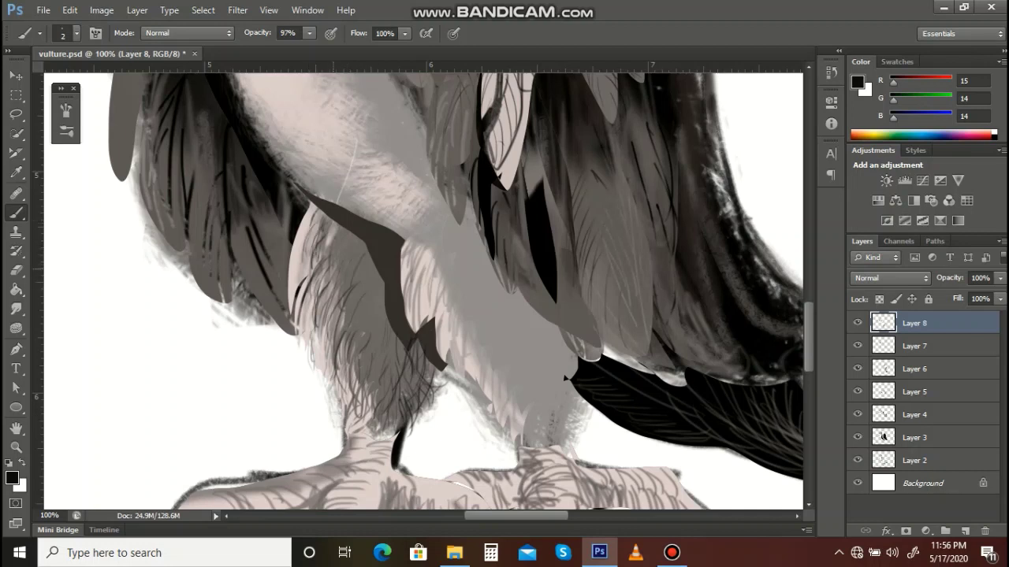
Step: Draw thin feather strokes hanging over the outer lower edge of the left leg
{"action": "mouse_move", "coordinate": [313, 365]}
{"action": "left_mouse_down"}
{"action": "mouse_move", "coordinate": [314, 383]}
{"action": "mouse_move", "coordinate": [329, 390]}
{"action": "left_mouse_up"}
{"action": "left_click_drag", "start_coordinate": [330, 354], "coordinate": [335, 384]}
{"action": "left_click_drag", "start_coordinate": [336, 352], "coordinate": [331, 380]}
{"action": "left_click_drag", "start_coordinate": [334, 338], "coordinate": [335, 358]}
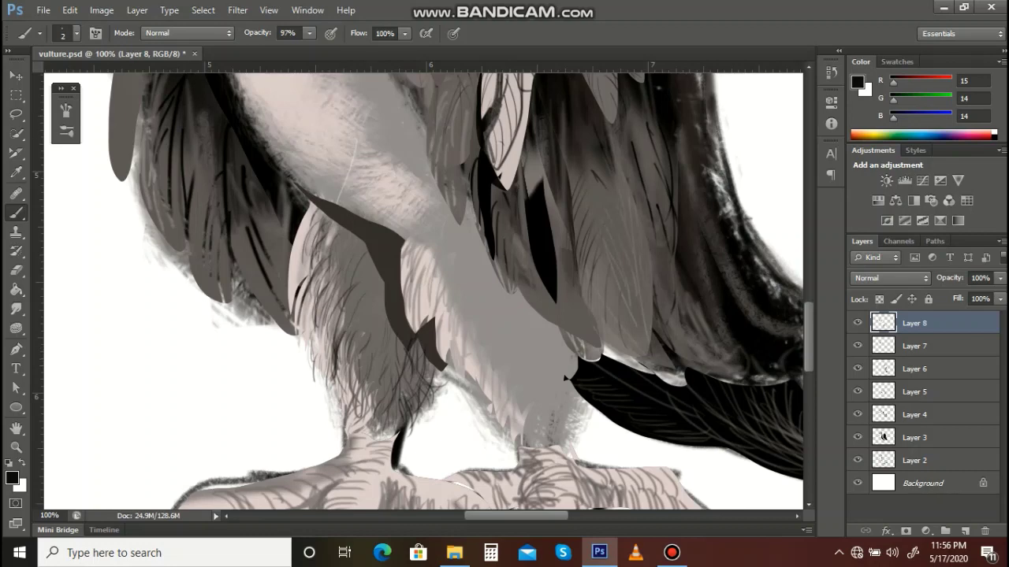
Step: Review the brush tip options and the Shape Dynamics settings
{"action": "left_click", "coordinate": [76, 33]}
{"action": "left_click", "coordinate": [102, 148]}
{"action": "left_click", "coordinate": [96, 34]}
{"action": "left_click", "coordinate": [95, 33]}
{"action": "left_click", "coordinate": [126, 154]}
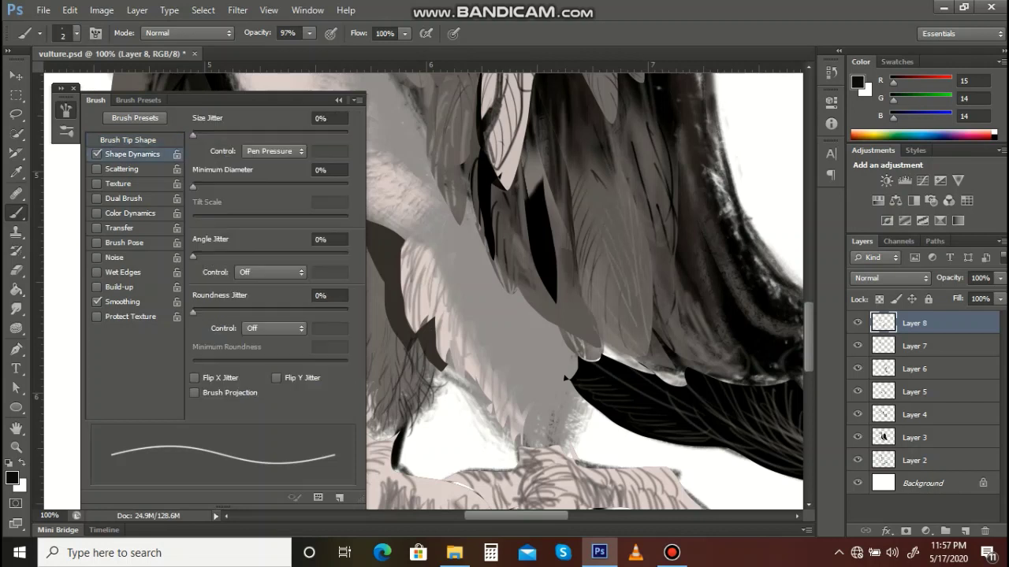
{"action": "left_click", "coordinate": [339, 101]}
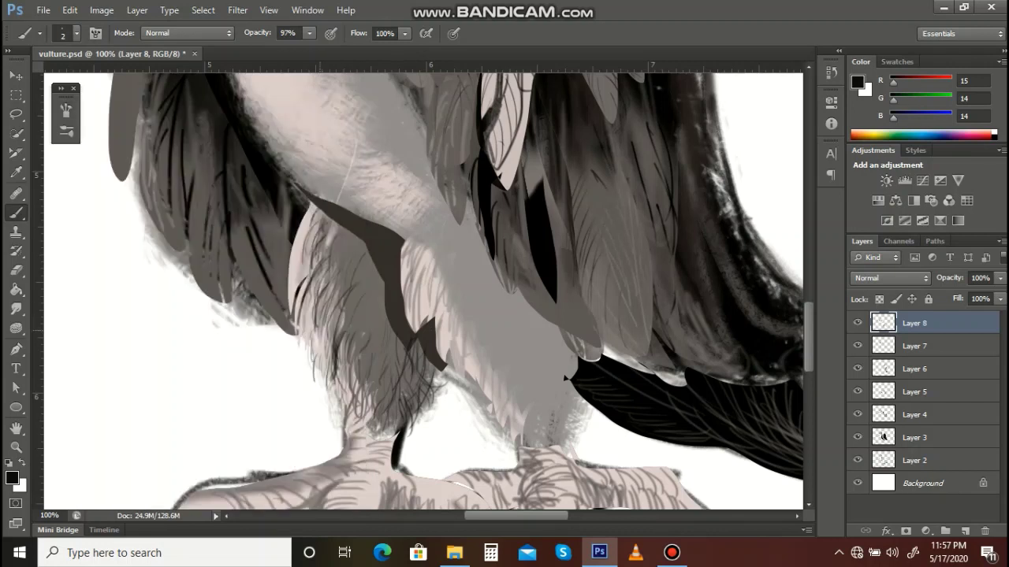
Step: Draw long thin near-black strands down the left leg's feathers toward the ankle
{"action": "left_click_drag", "start_coordinate": [348, 374], "coordinate": [345, 407]}
{"action": "left_click_drag", "start_coordinate": [355, 369], "coordinate": [339, 428]}
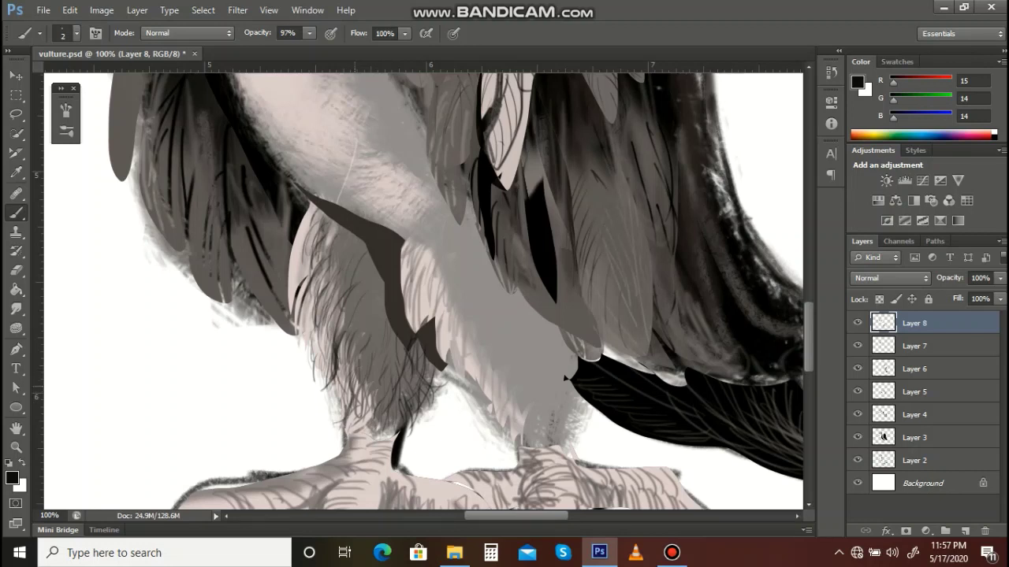
{"action": "mouse_move", "coordinate": [352, 367]}
{"action": "left_mouse_down"}
{"action": "mouse_move", "coordinate": [349, 412]}
{"action": "mouse_move", "coordinate": [357, 409]}
{"action": "left_mouse_up"}
{"action": "left_click_drag", "start_coordinate": [368, 362], "coordinate": [365, 445]}
{"action": "left_click_drag", "start_coordinate": [392, 372], "coordinate": [373, 416]}
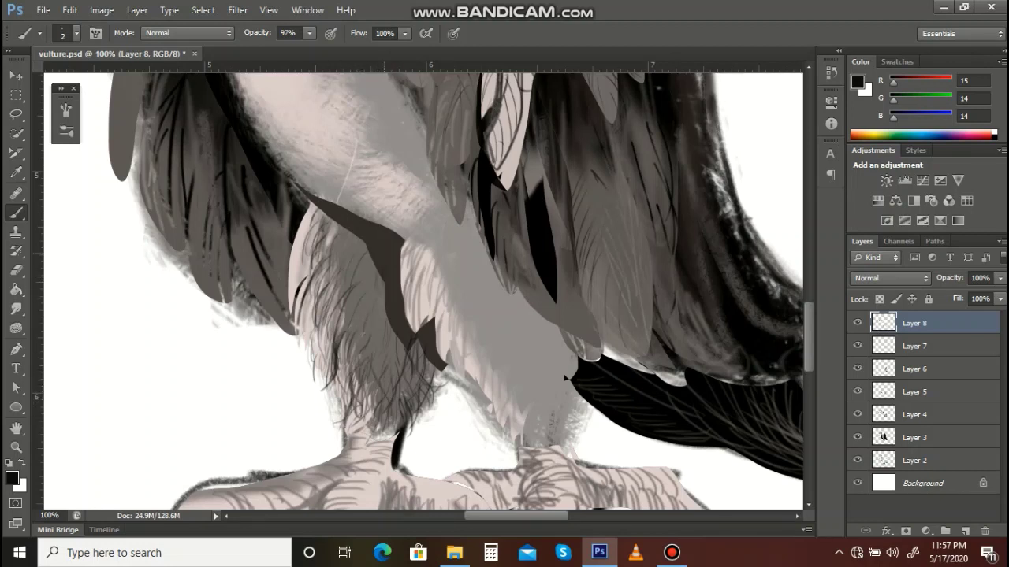
Step: Sample a dark grey (RGB 53, 45, 45) and add fine feather strokes along the left leg's inner edge and top
{"action": "left_click", "coordinate": [382, 244], "text": "alt"}
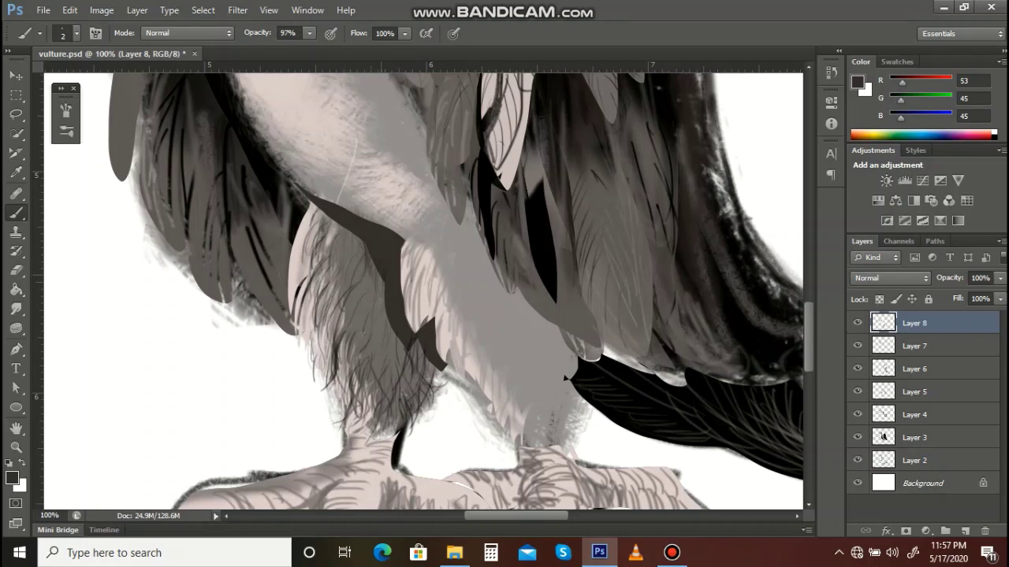
{"action": "left_click_drag", "start_coordinate": [387, 321], "coordinate": [429, 384]}
{"action": "left_click_drag", "start_coordinate": [439, 372], "coordinate": [438, 394]}
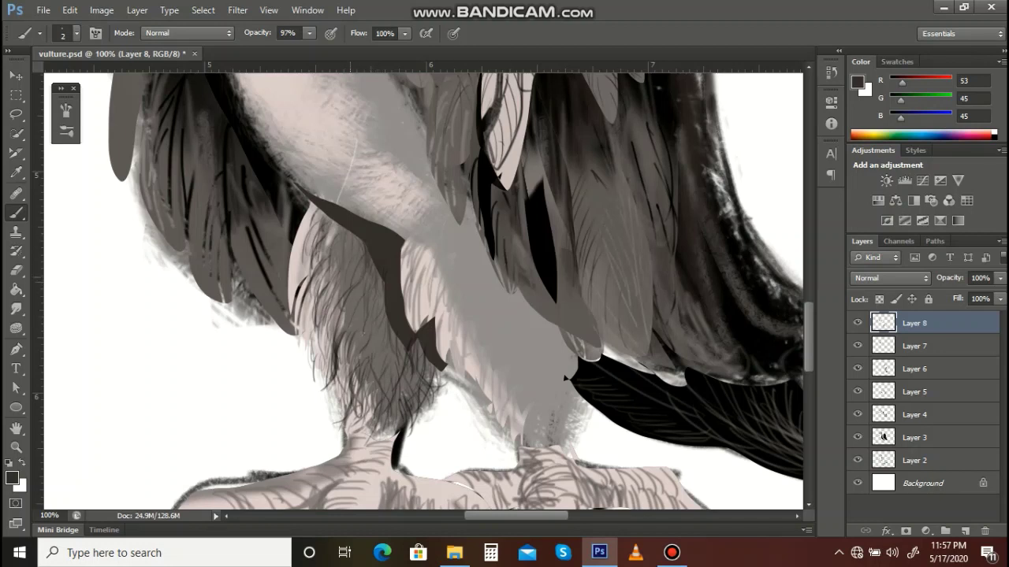
{"action": "mouse_move", "coordinate": [350, 238]}
{"action": "left_mouse_down"}
{"action": "mouse_move", "coordinate": [348, 257]}
{"action": "mouse_move", "coordinate": [332, 224]}
{"action": "left_mouse_up"}
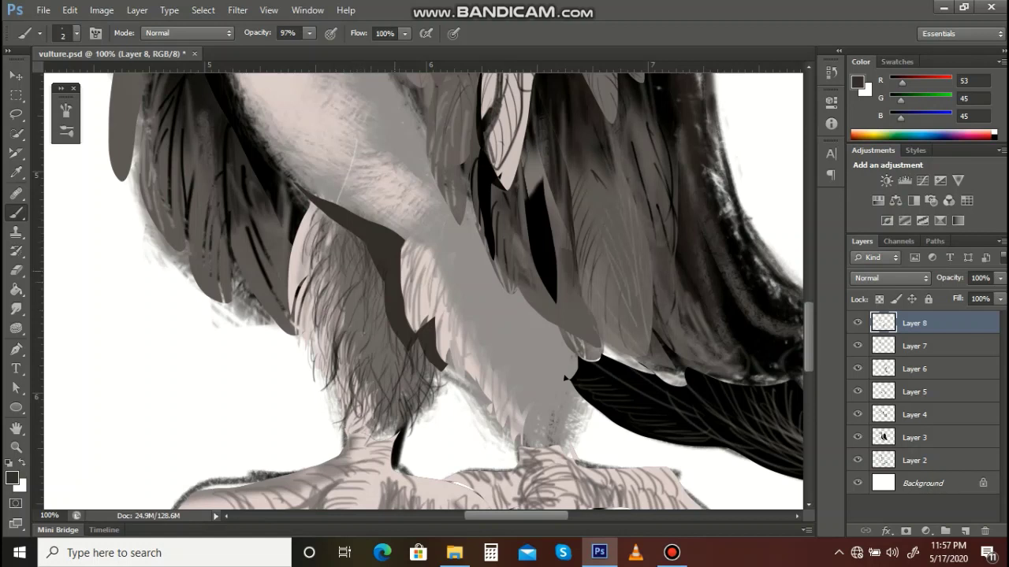
{"action": "left_click_drag", "start_coordinate": [377, 301], "coordinate": [377, 280]}
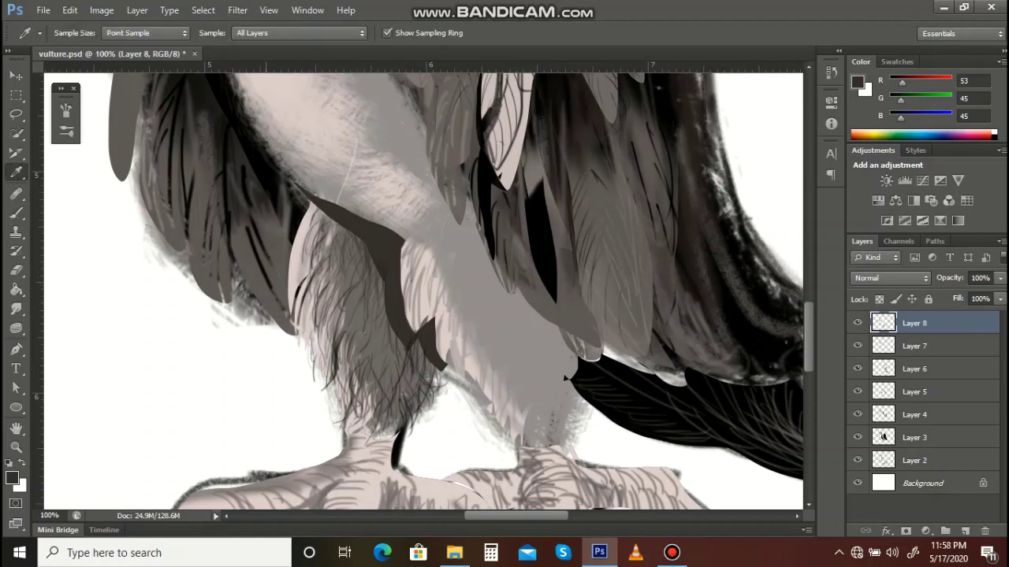
Step: Sample pure black from the wing and draw hair strokes blending the left leg's upper feathers into the dark shadow strip
{"action": "left_click", "coordinate": [270, 176], "text": "alt"}
{"action": "left_click_drag", "start_coordinate": [383, 268], "coordinate": [379, 312]}
{"action": "mouse_move", "coordinate": [369, 265]}
{"action": "left_mouse_down"}
{"action": "mouse_move", "coordinate": [363, 302]}
{"action": "mouse_move", "coordinate": [360, 252]}
{"action": "left_mouse_up"}
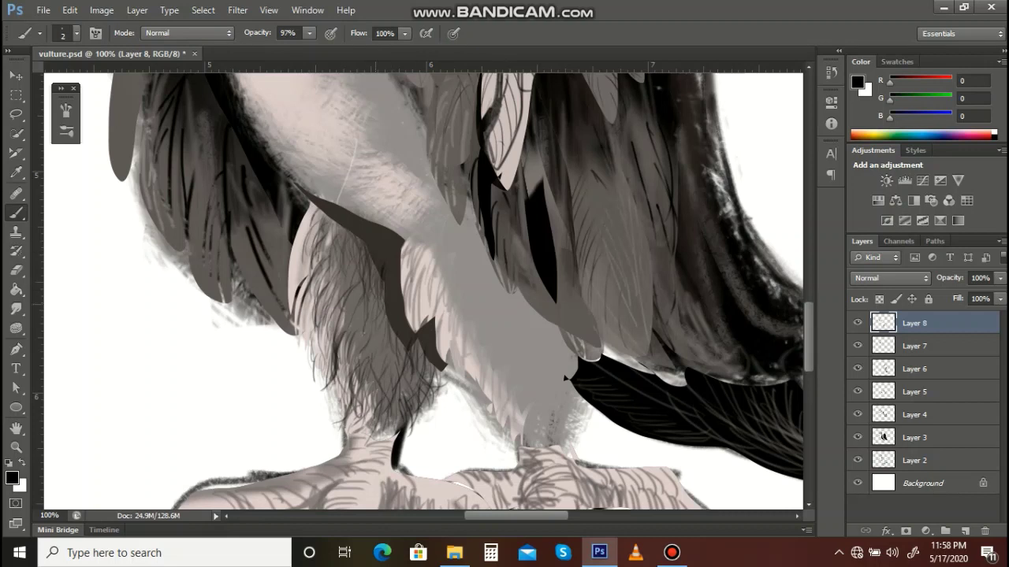
{"action": "mouse_move", "coordinate": [412, 366]}
{"action": "left_mouse_down"}
{"action": "mouse_move", "coordinate": [418, 323]}
{"action": "mouse_move", "coordinate": [416, 338]}
{"action": "mouse_move", "coordinate": [387, 304]}
{"action": "left_mouse_up"}
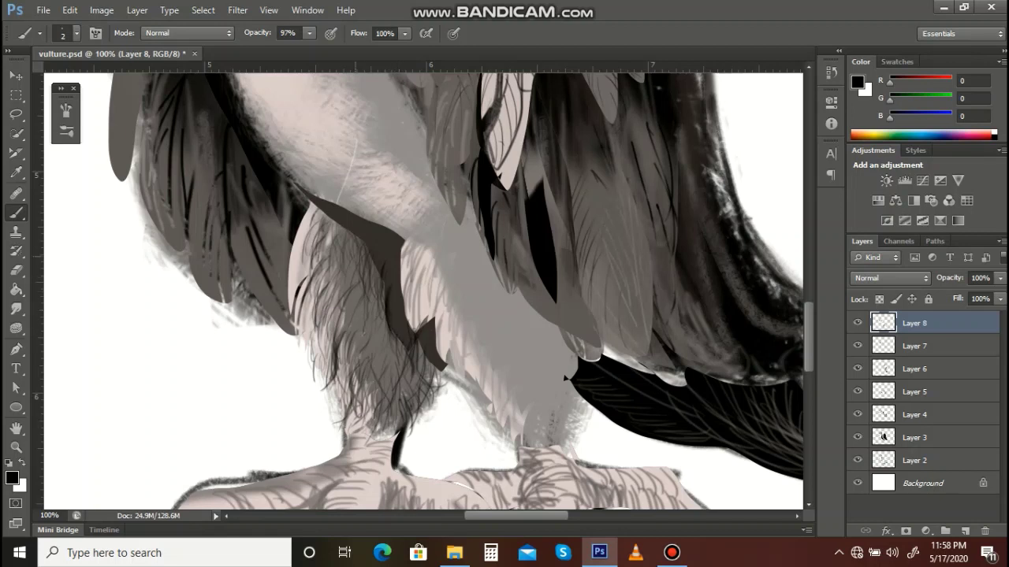
{"action": "left_click_drag", "start_coordinate": [355, 253], "coordinate": [362, 297]}
{"action": "mouse_move", "coordinate": [360, 247]}
{"action": "left_mouse_down"}
{"action": "mouse_move", "coordinate": [363, 272]}
{"action": "mouse_move", "coordinate": [356, 241]}
{"action": "mouse_move", "coordinate": [348, 270]}
{"action": "left_mouse_up"}
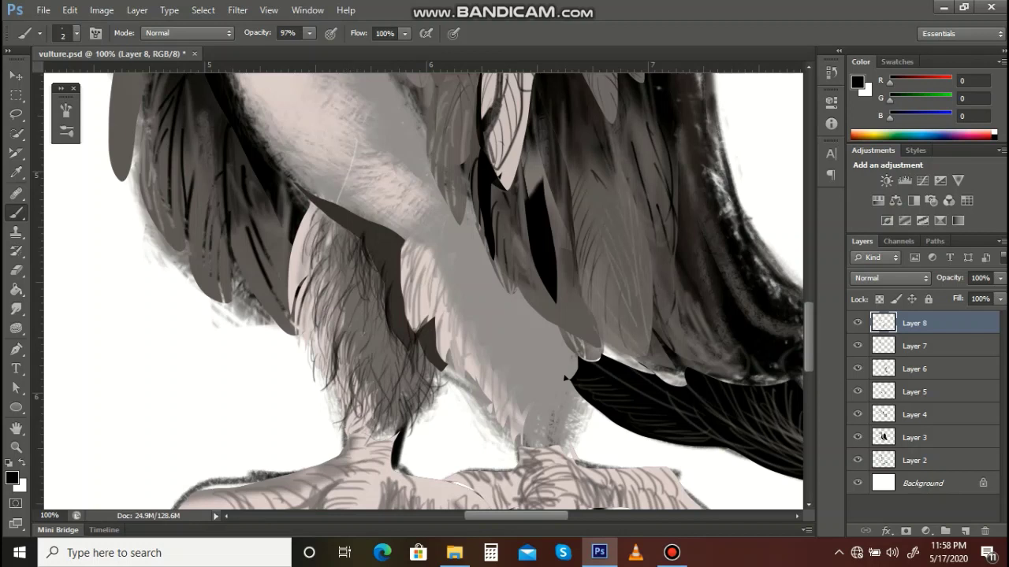
{"action": "mouse_move", "coordinate": [348, 234]}
{"action": "left_mouse_down"}
{"action": "mouse_move", "coordinate": [353, 245]}
{"action": "mouse_move", "coordinate": [342, 239]}
{"action": "left_mouse_up"}
Step: Enlarge the brush to 3 px and thicken the black feather strokes at the top and inner side of the left leg
{"action": "key", "text": "bracketright"}
{"action": "left_click_drag", "start_coordinate": [326, 214], "coordinate": [332, 244]}
{"action": "mouse_move", "coordinate": [342, 239]}
{"action": "left_mouse_down"}
{"action": "mouse_move", "coordinate": [347, 276]}
{"action": "mouse_move", "coordinate": [345, 227]}
{"action": "left_mouse_up"}
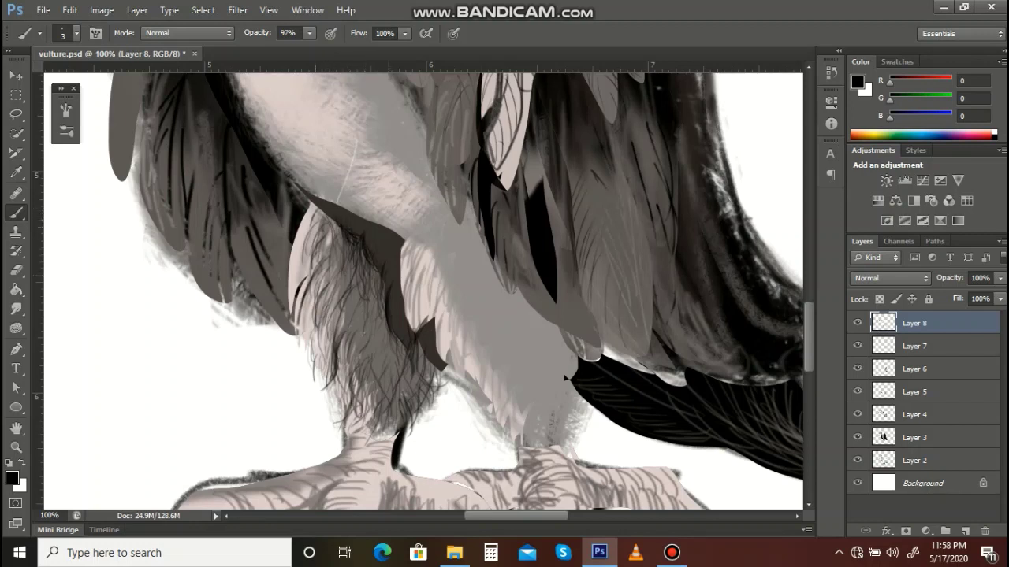
{"action": "left_click_drag", "start_coordinate": [377, 269], "coordinate": [368, 298]}
{"action": "mouse_move", "coordinate": [333, 233]}
{"action": "left_mouse_down"}
{"action": "mouse_move", "coordinate": [337, 261]}
{"action": "mouse_move", "coordinate": [330, 252]}
{"action": "left_mouse_up"}
{"action": "mouse_move", "coordinate": [323, 222]}
{"action": "left_mouse_down"}
{"action": "mouse_move", "coordinate": [330, 254]}
{"action": "mouse_move", "coordinate": [323, 246]}
{"action": "left_mouse_up"}
{"action": "mouse_move", "coordinate": [317, 216]}
{"action": "left_mouse_down"}
{"action": "mouse_move", "coordinate": [321, 226]}
{"action": "mouse_move", "coordinate": [314, 204]}
{"action": "mouse_move", "coordinate": [339, 256]}
{"action": "left_mouse_up"}
{"action": "left_click_drag", "start_coordinate": [329, 219], "coordinate": [332, 241]}
{"action": "mouse_move", "coordinate": [330, 222]}
{"action": "left_mouse_down"}
{"action": "mouse_move", "coordinate": [333, 245]}
{"action": "mouse_move", "coordinate": [331, 219]}
{"action": "left_mouse_up"}
{"action": "left_click_drag", "start_coordinate": [383, 309], "coordinate": [383, 293]}
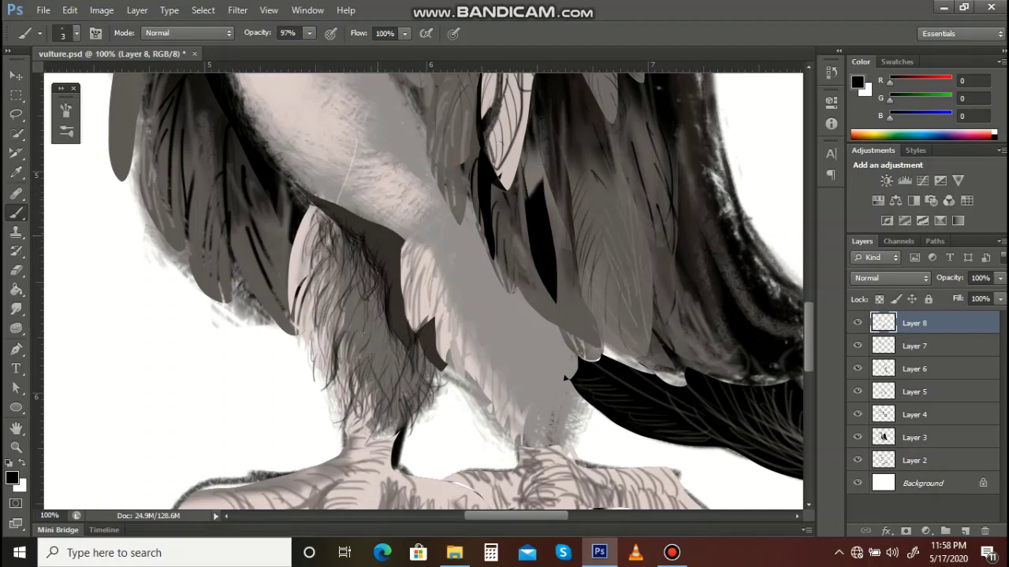
Step: Darken the shadow strip between the legs and under the belly with overlapping black strokes
{"action": "left_click_drag", "start_coordinate": [396, 331], "coordinate": [394, 309]}
{"action": "left_click_drag", "start_coordinate": [406, 364], "coordinate": [409, 344]}
{"action": "mouse_move", "coordinate": [409, 369]}
{"action": "left_mouse_down"}
{"action": "mouse_move", "coordinate": [408, 348]}
{"action": "mouse_move", "coordinate": [426, 344]}
{"action": "left_mouse_up"}
{"action": "mouse_move", "coordinate": [439, 384]}
{"action": "left_mouse_down"}
{"action": "mouse_move", "coordinate": [421, 341]}
{"action": "mouse_move", "coordinate": [444, 368]}
{"action": "left_mouse_up"}
{"action": "mouse_move", "coordinate": [378, 233]}
{"action": "left_mouse_down"}
{"action": "mouse_move", "coordinate": [405, 241]}
{"action": "mouse_move", "coordinate": [402, 286]}
{"action": "mouse_move", "coordinate": [375, 240]}
{"action": "left_mouse_up"}
{"action": "left_click_drag", "start_coordinate": [394, 304], "coordinate": [385, 246]}
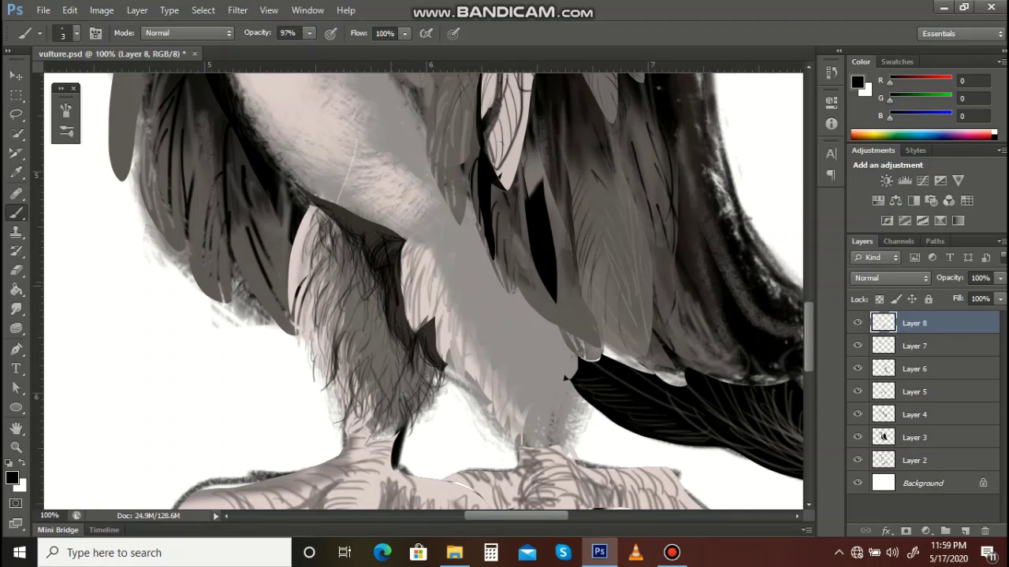
{"action": "left_click_drag", "start_coordinate": [394, 322], "coordinate": [391, 297]}
{"action": "left_click_drag", "start_coordinate": [406, 359], "coordinate": [397, 310]}
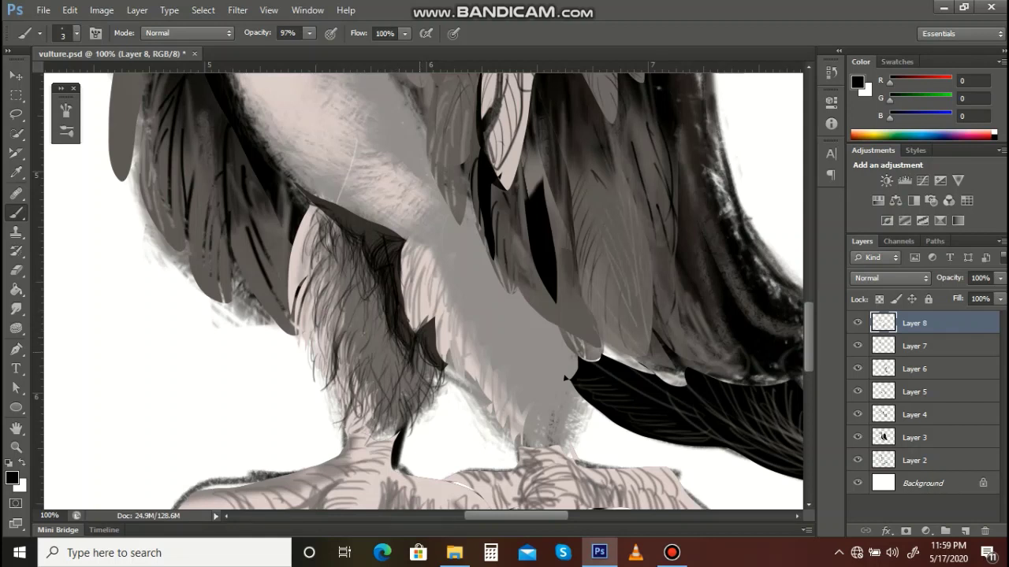
{"action": "mouse_move", "coordinate": [355, 230]}
{"action": "left_mouse_down"}
{"action": "mouse_move", "coordinate": [378, 232]}
{"action": "mouse_move", "coordinate": [340, 206]}
{"action": "left_mouse_up"}
Step: Draw long black strands through the middle and lower feathers of the left leg
{"action": "mouse_move", "coordinate": [381, 310]}
{"action": "left_mouse_down"}
{"action": "mouse_move", "coordinate": [374, 371]}
{"action": "mouse_move", "coordinate": [377, 358]}
{"action": "mouse_move", "coordinate": [369, 359]}
{"action": "mouse_move", "coordinate": [350, 399]}
{"action": "left_mouse_up"}
{"action": "left_click_drag", "start_coordinate": [358, 342], "coordinate": [345, 399]}
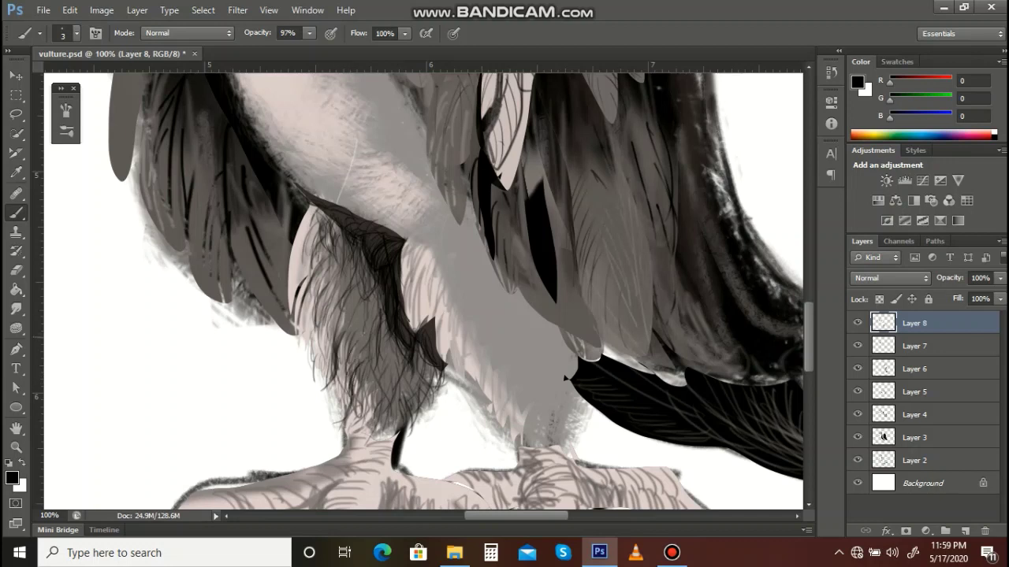
{"action": "left_click_drag", "start_coordinate": [343, 312], "coordinate": [335, 353]}
{"action": "left_click_drag", "start_coordinate": [338, 293], "coordinate": [330, 351]}
Step: Fill the left leg's upper outer area with dense black feather strokes and touch up the shadow's lower tip
{"action": "mouse_move", "coordinate": [335, 273]}
{"action": "left_mouse_down"}
{"action": "mouse_move", "coordinate": [310, 336]}
{"action": "mouse_move", "coordinate": [308, 277]}
{"action": "left_mouse_up"}
{"action": "left_click_drag", "start_coordinate": [316, 243], "coordinate": [301, 271]}
{"action": "mouse_move", "coordinate": [307, 259]}
{"action": "left_mouse_down"}
{"action": "mouse_move", "coordinate": [303, 277]}
{"action": "mouse_move", "coordinate": [335, 313]}
{"action": "left_mouse_up"}
{"action": "mouse_move", "coordinate": [328, 220]}
{"action": "left_mouse_down"}
{"action": "mouse_move", "coordinate": [325, 258]}
{"action": "mouse_move", "coordinate": [322, 238]}
{"action": "left_mouse_up"}
{"action": "left_click_drag", "start_coordinate": [321, 208], "coordinate": [313, 231]}
{"action": "left_click_drag", "start_coordinate": [315, 205], "coordinate": [308, 260]}
{"action": "left_click_drag", "start_coordinate": [324, 232], "coordinate": [313, 282]}
{"action": "mouse_move", "coordinate": [342, 213]}
{"action": "left_mouse_down"}
{"action": "mouse_move", "coordinate": [322, 232]}
{"action": "mouse_move", "coordinate": [316, 218]}
{"action": "mouse_move", "coordinate": [366, 289]}
{"action": "left_mouse_up"}
{"action": "mouse_move", "coordinate": [415, 355]}
{"action": "left_mouse_down"}
{"action": "mouse_move", "coordinate": [403, 391]}
{"action": "mouse_move", "coordinate": [427, 400]}
{"action": "mouse_move", "coordinate": [435, 381]}
{"action": "mouse_move", "coordinate": [417, 379]}
{"action": "left_mouse_up"}
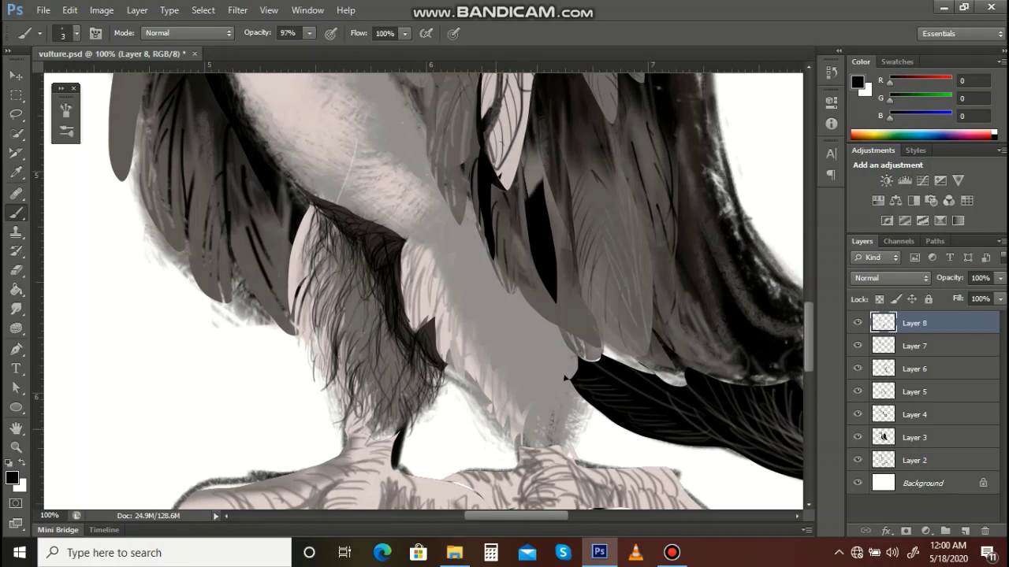
{"action": "key", "text": "z"}
{"action": "left_click", "coordinate": [380, 430], "text": "alt"}
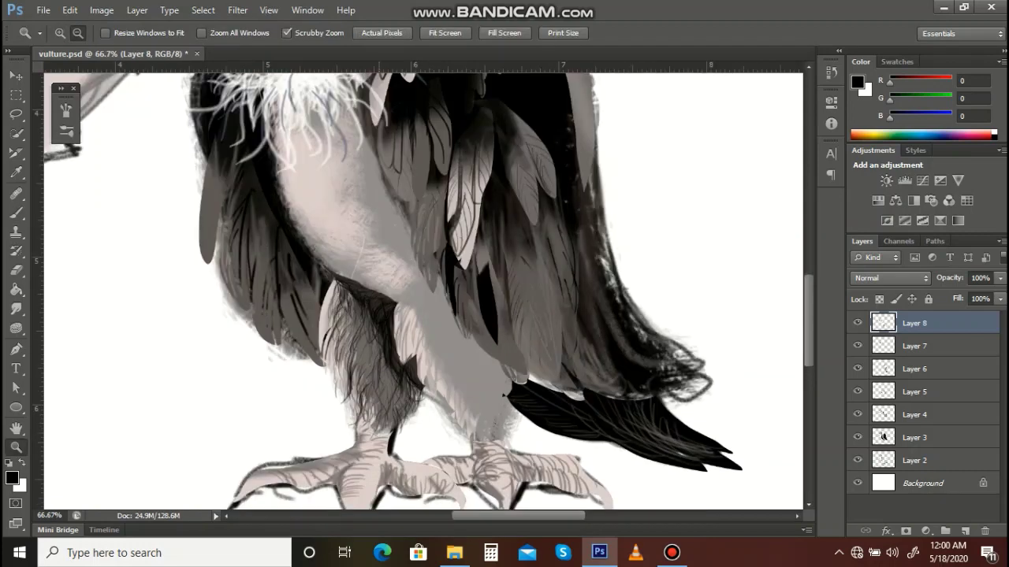
Step: Set the brush opacity to 100% and paint black feather strokes down the right leg and along its upper edge
{"action": "left_click", "coordinate": [380, 430], "text": "alt"}
{"action": "left_click", "coordinate": [380, 429], "text": "alt"}
{"action": "key", "text": "b"}
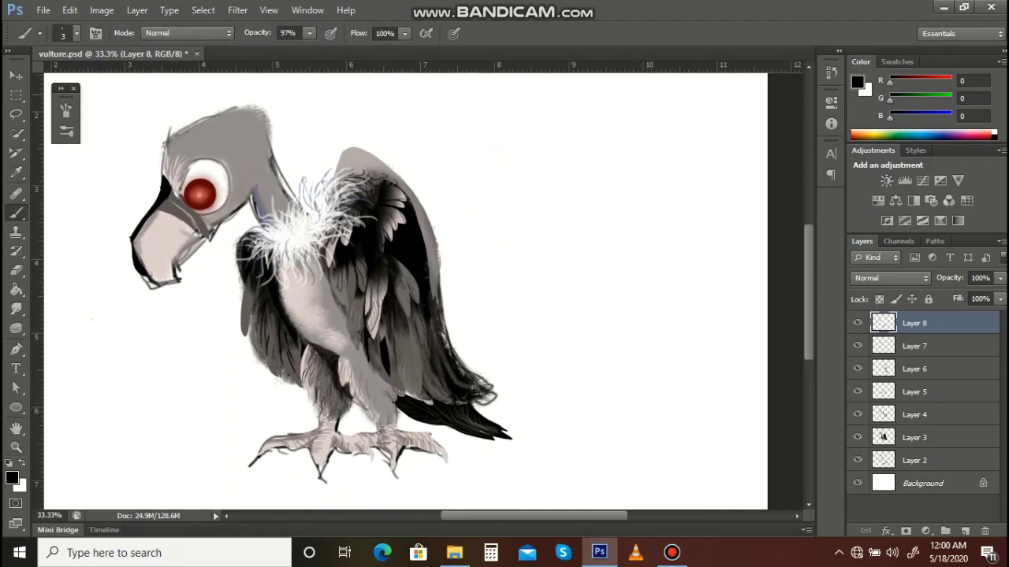
{"action": "left_click", "coordinate": [310, 33]}
{"action": "left_click_drag", "start_coordinate": [309, 49], "coordinate": [315, 50]}
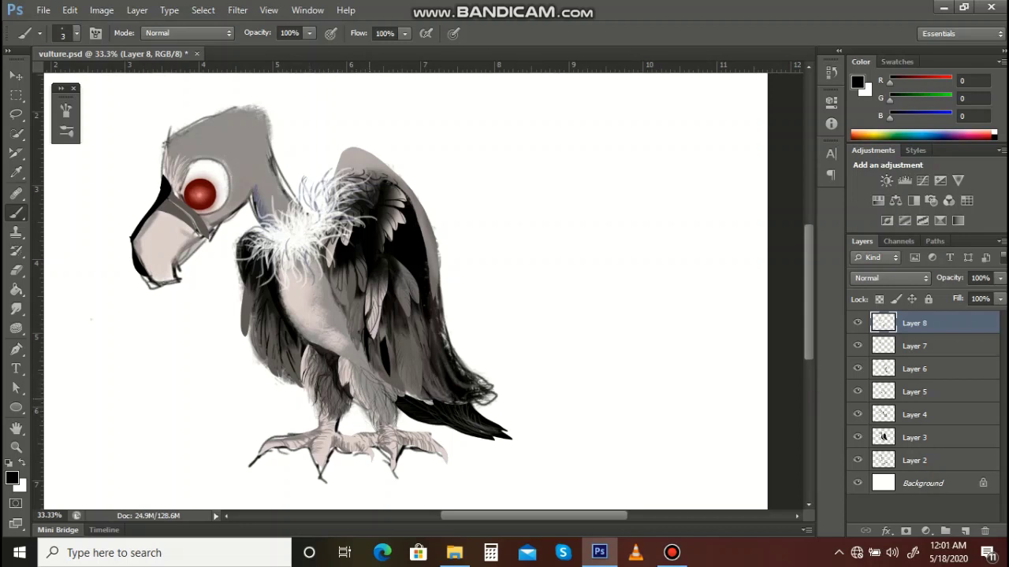
{"action": "left_click_drag", "start_coordinate": [365, 374], "coordinate": [368, 394]}
{"action": "mouse_move", "coordinate": [391, 408]}
{"action": "left_mouse_down"}
{"action": "mouse_move", "coordinate": [392, 421]}
{"action": "mouse_move", "coordinate": [363, 406]}
{"action": "mouse_move", "coordinate": [387, 415]}
{"action": "mouse_move", "coordinate": [356, 415]}
{"action": "left_mouse_up"}
{"action": "mouse_move", "coordinate": [362, 367]}
{"action": "left_mouse_down"}
{"action": "mouse_move", "coordinate": [353, 381]}
{"action": "mouse_move", "coordinate": [340, 373]}
{"action": "mouse_move", "coordinate": [394, 402]}
{"action": "left_mouse_up"}
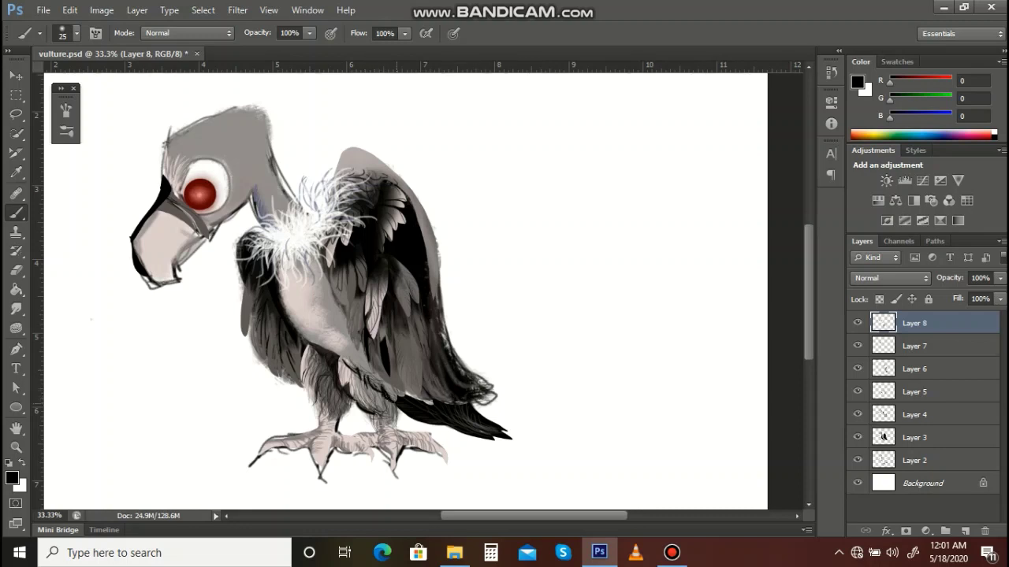
Step: Reduce the brush to 10 px and outline the feather edges beside the belly and along the lower edges of both wings in black
{"action": "left_click_drag", "start_coordinate": [360, 342], "coordinate": [348, 332]}
{"action": "key", "text": "bracketleft"}
{"action": "mouse_move", "coordinate": [365, 361]}
{"action": "left_mouse_down"}
{"action": "mouse_move", "coordinate": [391, 381]}
{"action": "mouse_move", "coordinate": [356, 349]}
{"action": "left_mouse_up"}
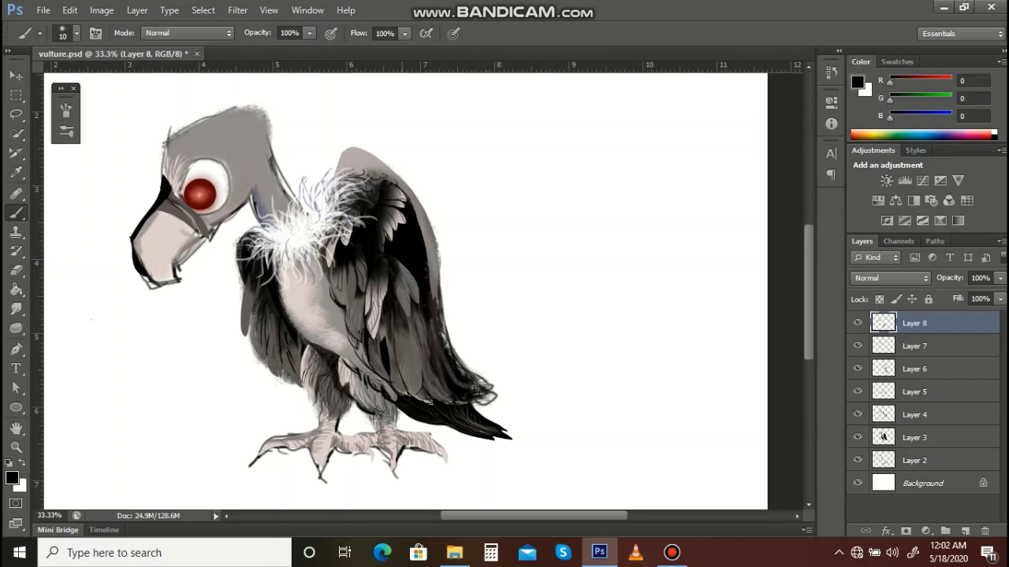
{"action": "left_click_drag", "start_coordinate": [281, 380], "coordinate": [308, 391]}
{"action": "left_click_drag", "start_coordinate": [264, 348], "coordinate": [269, 364]}
{"action": "left_click_drag", "start_coordinate": [251, 342], "coordinate": [264, 363]}
{"action": "left_click_drag", "start_coordinate": [410, 389], "coordinate": [426, 400]}
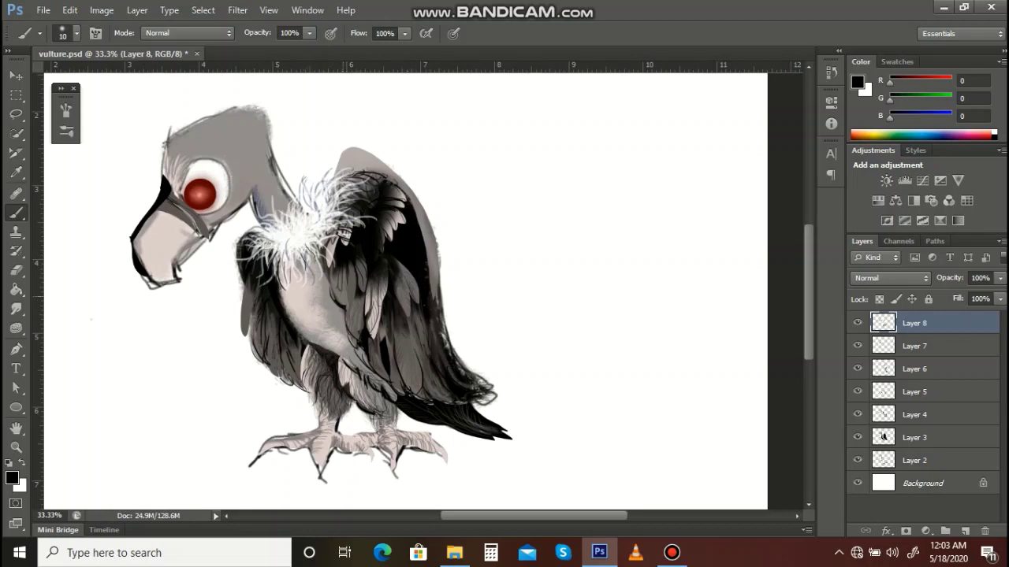
Step: Darken the right wing's outer edge and define its pointed lower tip with black strokes
{"action": "left_click_drag", "start_coordinate": [348, 277], "coordinate": [347, 301]}
{"action": "key", "text": "ctrl+z"}
{"action": "mouse_move", "coordinate": [438, 273]}
{"action": "left_mouse_down"}
{"action": "mouse_move", "coordinate": [431, 311]}
{"action": "mouse_move", "coordinate": [428, 282]}
{"action": "left_mouse_up"}
{"action": "left_click_drag", "start_coordinate": [455, 351], "coordinate": [484, 380]}
{"action": "mouse_move", "coordinate": [460, 360]}
{"action": "left_mouse_down"}
{"action": "mouse_move", "coordinate": [494, 386]}
{"action": "mouse_move", "coordinate": [473, 388]}
{"action": "mouse_move", "coordinate": [504, 397]}
{"action": "mouse_move", "coordinate": [479, 389]}
{"action": "mouse_move", "coordinate": [488, 394]}
{"action": "mouse_move", "coordinate": [473, 405]}
{"action": "left_mouse_up"}
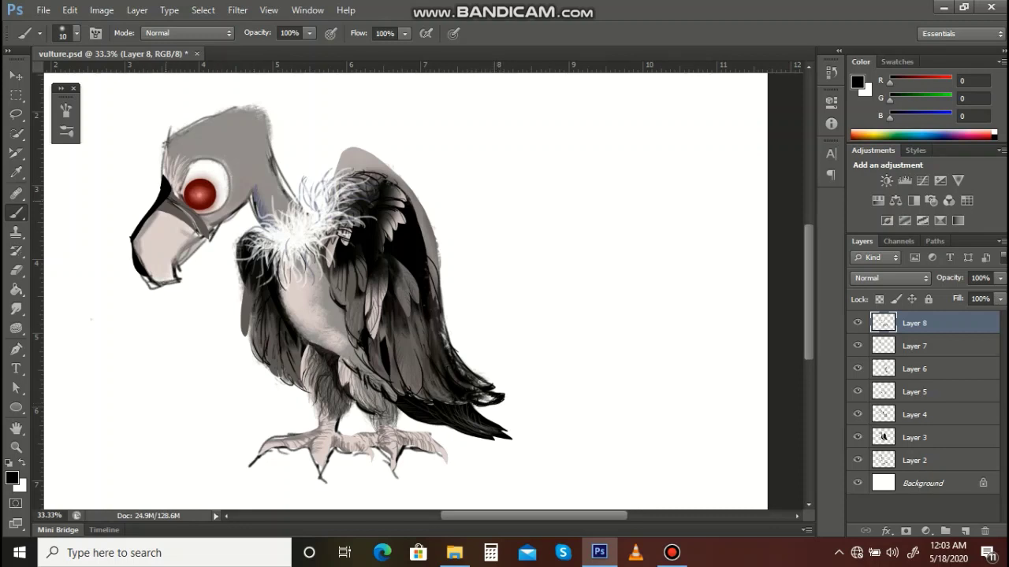
Step: Outline the base of the beak with black lines and draw a black nostril on its side
{"action": "left_click_drag", "start_coordinate": [167, 201], "coordinate": [212, 241]}
{"action": "key", "text": "ctrl+z"}
{"action": "left_click_drag", "start_coordinate": [170, 204], "coordinate": [203, 232]}
{"action": "key", "text": "ctrl+z"}
{"action": "mouse_move", "coordinate": [169, 200]}
{"action": "left_mouse_down"}
{"action": "mouse_move", "coordinate": [194, 221]}
{"action": "mouse_move", "coordinate": [200, 241]}
{"action": "mouse_move", "coordinate": [175, 266]}
{"action": "mouse_move", "coordinate": [146, 252]}
{"action": "left_mouse_up"}
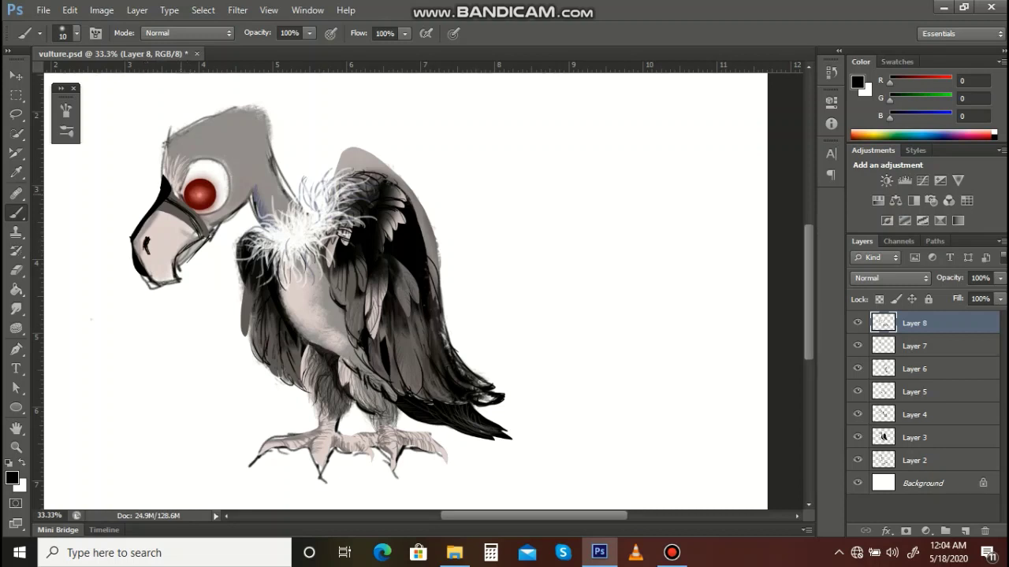
Step: Draw curved black outlines around the eyeball and the surrounding eye socket
{"action": "mouse_move", "coordinate": [182, 197]}
{"action": "left_mouse_down"}
{"action": "mouse_move", "coordinate": [180, 173]}
{"action": "mouse_move", "coordinate": [198, 154]}
{"action": "mouse_move", "coordinate": [224, 165]}
{"action": "mouse_move", "coordinate": [229, 192]}
{"action": "mouse_move", "coordinate": [202, 214]}
{"action": "mouse_move", "coordinate": [229, 201]}
{"action": "left_mouse_up"}
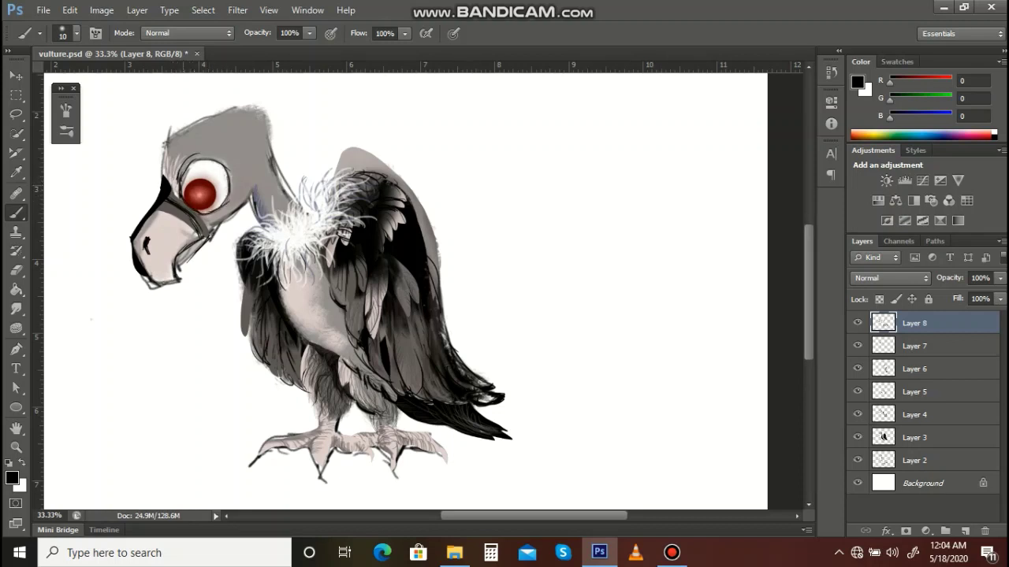
{"action": "left_click_drag", "start_coordinate": [176, 173], "coordinate": [180, 201]}
{"action": "mouse_move", "coordinate": [192, 154]}
{"action": "left_mouse_down"}
{"action": "mouse_move", "coordinate": [211, 148]}
{"action": "mouse_move", "coordinate": [236, 172]}
{"action": "mouse_move", "coordinate": [218, 216]}
{"action": "mouse_move", "coordinate": [199, 215]}
{"action": "left_mouse_up"}
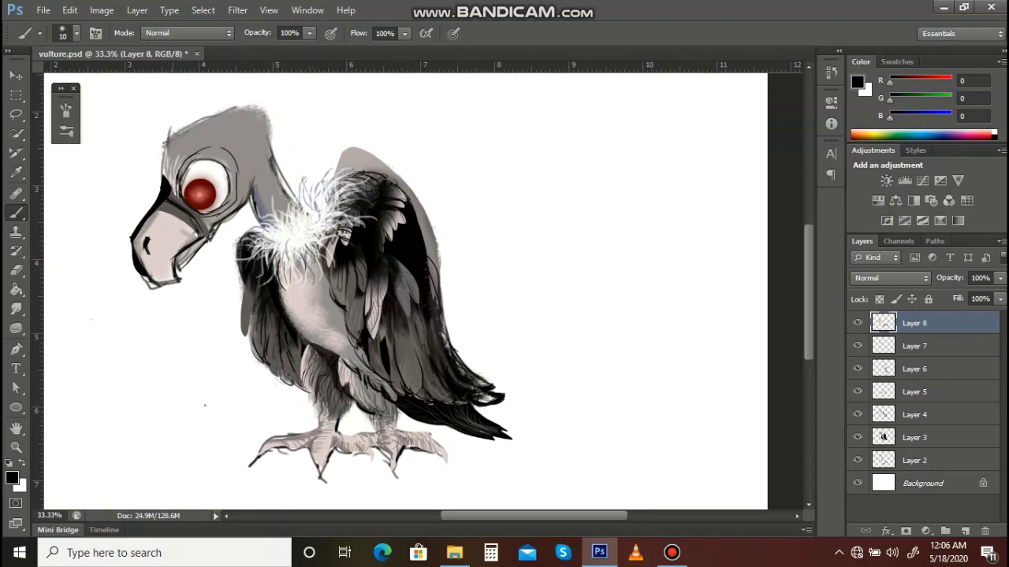
{"action": "mouse_move", "coordinate": [162, 174]}
{"action": "left_mouse_down"}
{"action": "mouse_move", "coordinate": [167, 142]}
{"action": "mouse_move", "coordinate": [226, 113]}
{"action": "left_mouse_up"}
{"action": "key", "text": "ctrl+alt+z"}
{"action": "key", "text": "ctrl+alt+z"}
{"action": "key", "text": "ctrl+alt+z"}
{"action": "key", "text": "ctrl+alt+z"}
Step: Sample the light pinkish tone from the chest and paint fine feather strokes along the brow above the eye
{"action": "key", "text": "i"}
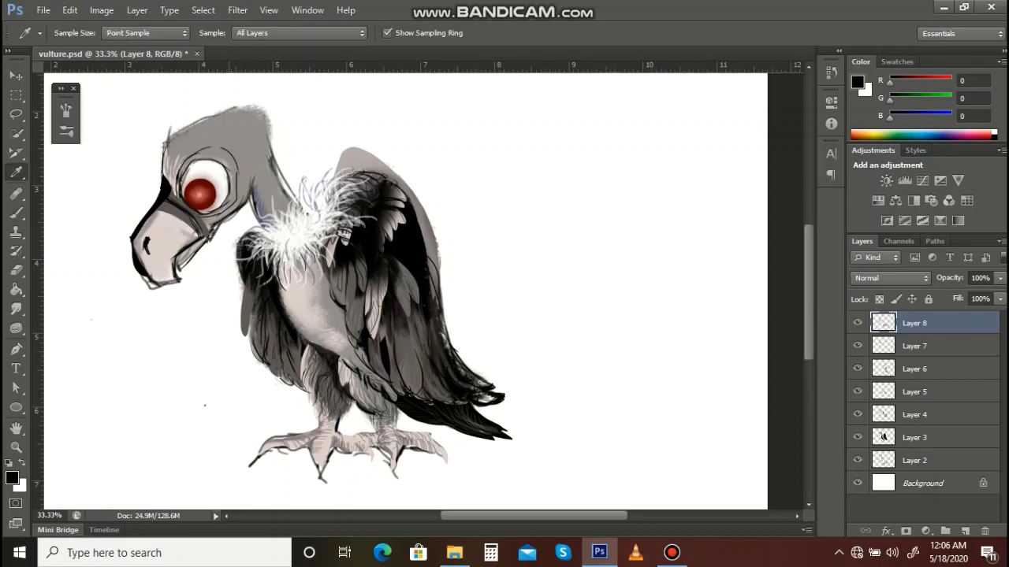
{"action": "left_click", "coordinate": [299, 297]}
{"action": "key", "text": "b"}
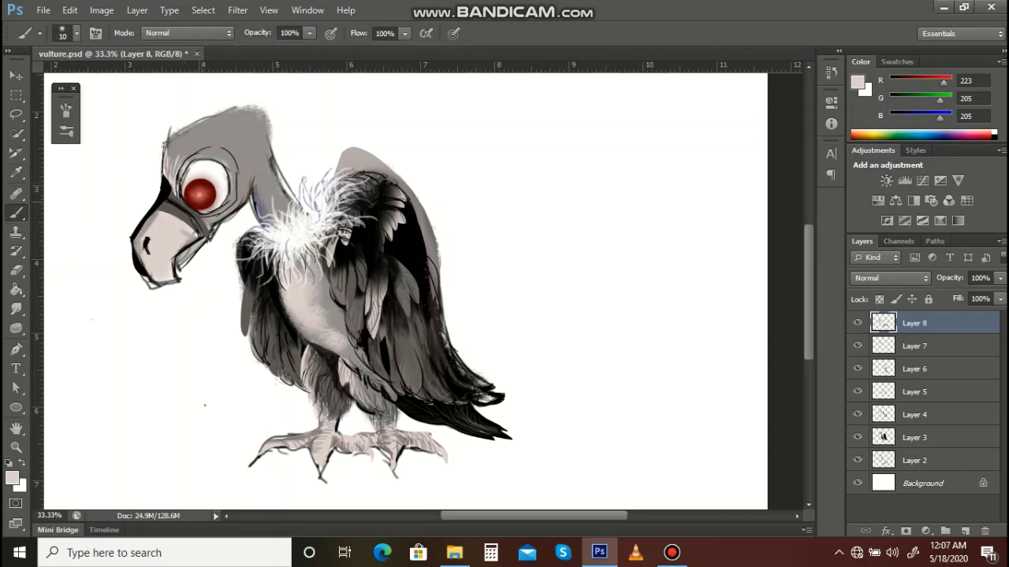
{"action": "key", "text": "z"}
{"action": "left_click", "coordinate": [189, 203]}
{"action": "left_click", "coordinate": [189, 202]}
{"action": "left_click_drag", "start_coordinate": [193, 202], "coordinate": [224, 251]}
{"action": "key", "text": "b"}
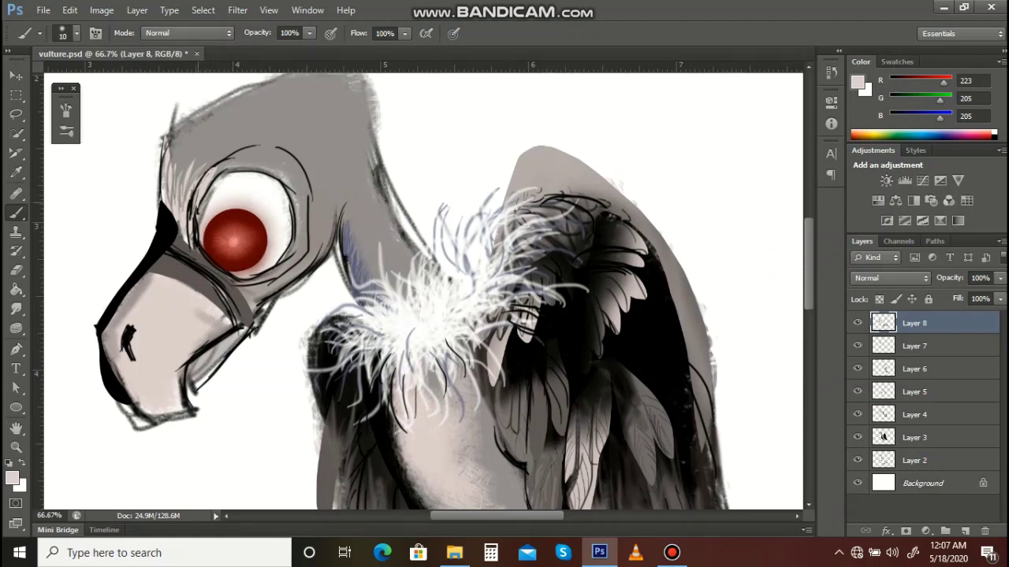
{"action": "mouse_move", "coordinate": [216, 170]}
{"action": "left_mouse_down"}
{"action": "mouse_move", "coordinate": [263, 147]}
{"action": "mouse_move", "coordinate": [292, 170]}
{"action": "left_mouse_up"}
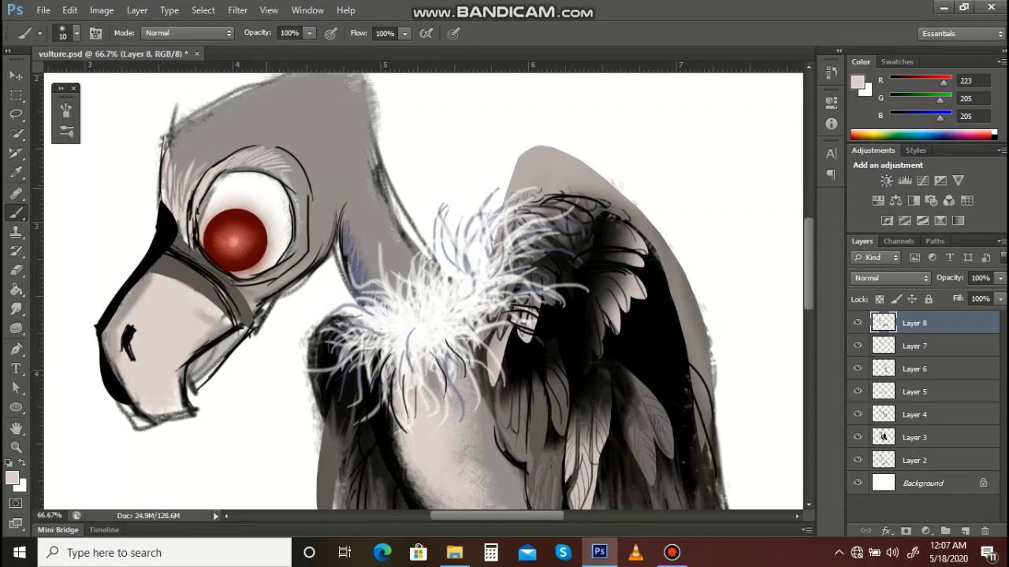
Step: Set the foreground colour to dark grey RGB 93, 85, 85 and paint short feather strokes all around the eye socket
{"action": "left_click", "coordinate": [12, 478]}
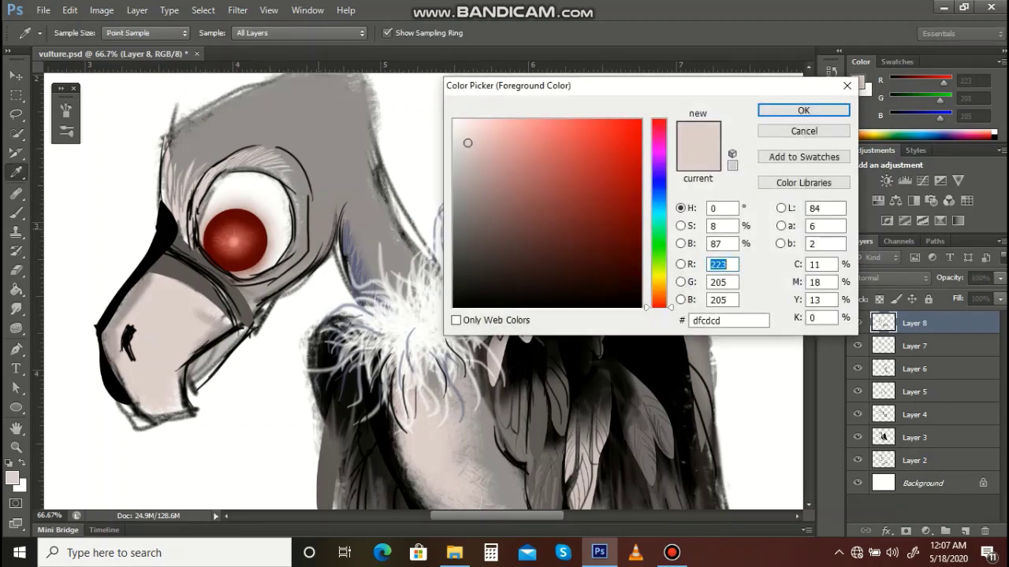
{"action": "left_click", "coordinate": [468, 237]}
{"action": "left_click", "coordinate": [803, 111]}
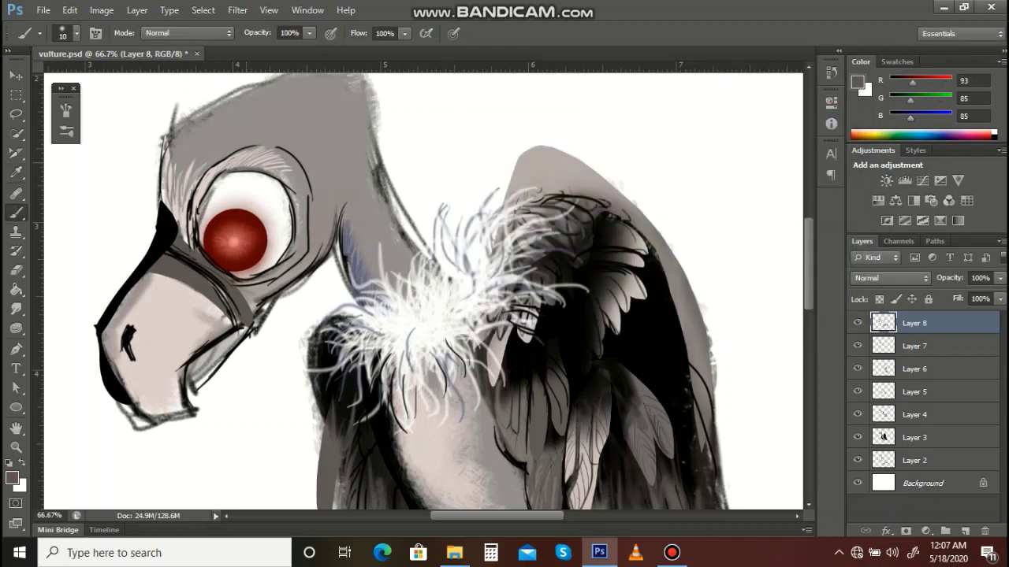
{"action": "mouse_move", "coordinate": [217, 173]}
{"action": "left_mouse_down"}
{"action": "mouse_move", "coordinate": [195, 202]}
{"action": "mouse_move", "coordinate": [194, 250]}
{"action": "mouse_move", "coordinate": [190, 239]}
{"action": "left_mouse_up"}
{"action": "left_click_drag", "start_coordinate": [199, 195], "coordinate": [196, 207]}
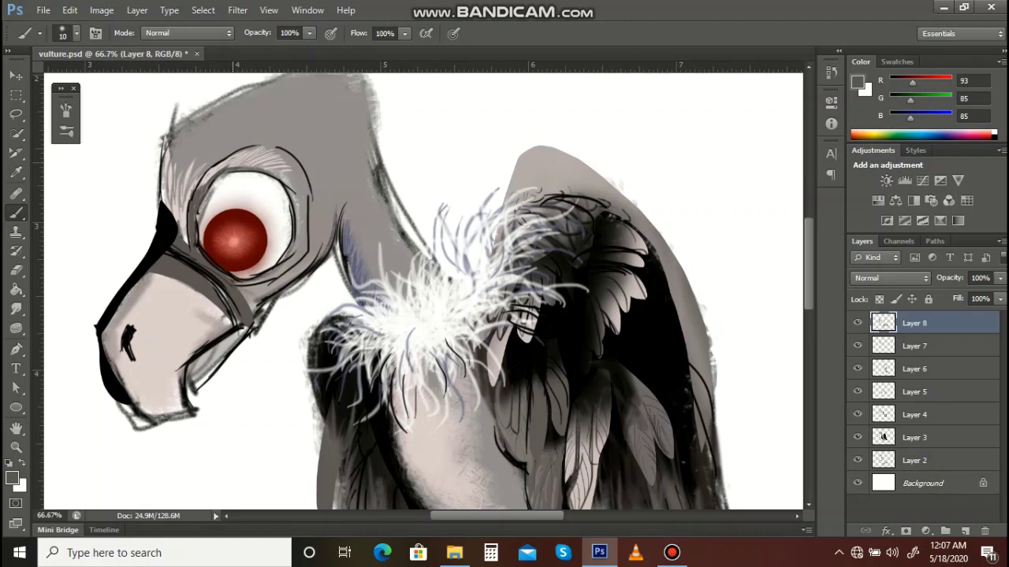
{"action": "mouse_move", "coordinate": [240, 168]}
{"action": "left_mouse_down"}
{"action": "mouse_move", "coordinate": [267, 168]}
{"action": "mouse_move", "coordinate": [286, 185]}
{"action": "mouse_move", "coordinate": [297, 209]}
{"action": "mouse_move", "coordinate": [293, 254]}
{"action": "left_mouse_up"}
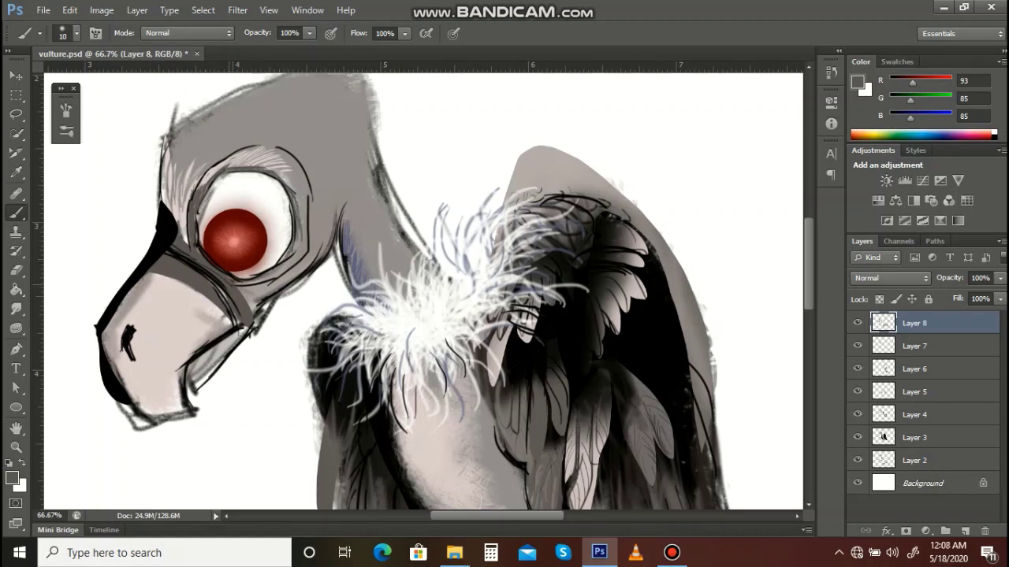
{"action": "mouse_move", "coordinate": [230, 278]}
{"action": "left_mouse_down"}
{"action": "mouse_move", "coordinate": [279, 273]}
{"action": "mouse_move", "coordinate": [295, 244]}
{"action": "mouse_move", "coordinate": [286, 264]}
{"action": "mouse_move", "coordinate": [238, 285]}
{"action": "left_mouse_up"}
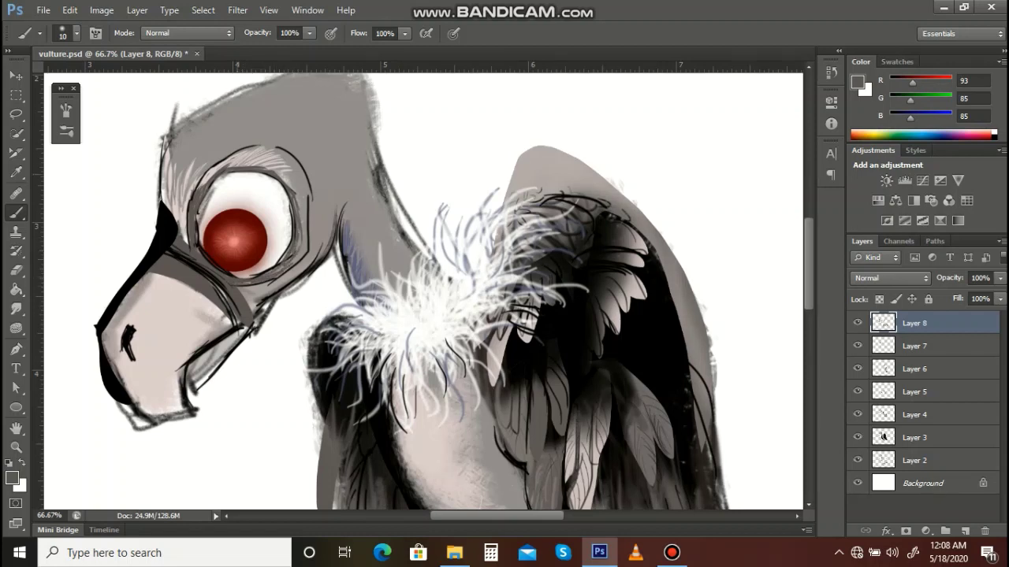
{"action": "mouse_move", "coordinate": [200, 189]}
{"action": "left_mouse_down"}
{"action": "mouse_move", "coordinate": [236, 156]}
{"action": "mouse_move", "coordinate": [271, 164]}
{"action": "mouse_move", "coordinate": [234, 164]}
{"action": "left_mouse_up"}
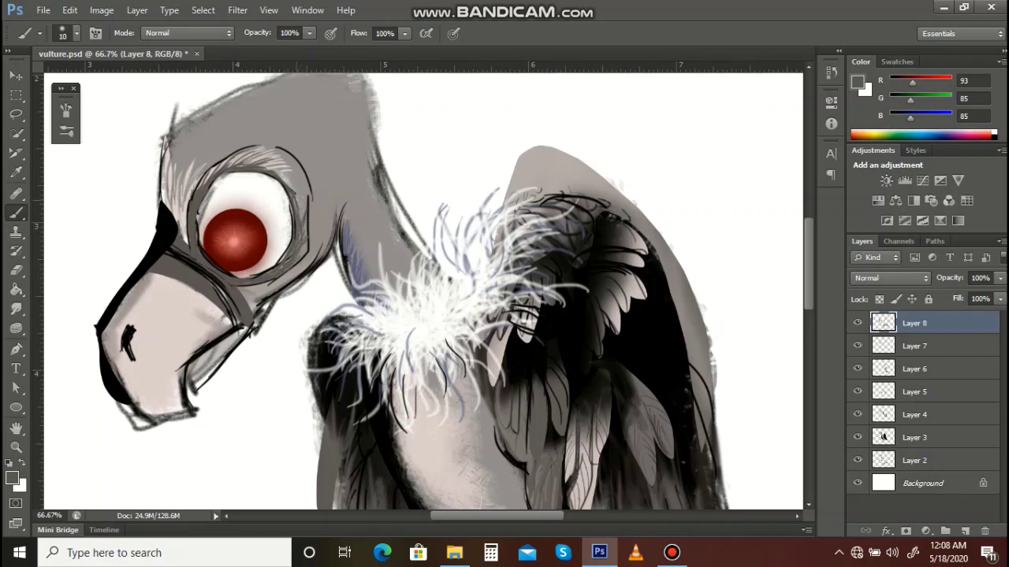
{"action": "mouse_move", "coordinate": [262, 164]}
{"action": "left_mouse_down"}
{"action": "mouse_move", "coordinate": [284, 167]}
{"action": "mouse_move", "coordinate": [297, 191]}
{"action": "mouse_move", "coordinate": [309, 249]}
{"action": "mouse_move", "coordinate": [305, 240]}
{"action": "left_mouse_up"}
{"action": "left_click_drag", "start_coordinate": [311, 196], "coordinate": [311, 249]}
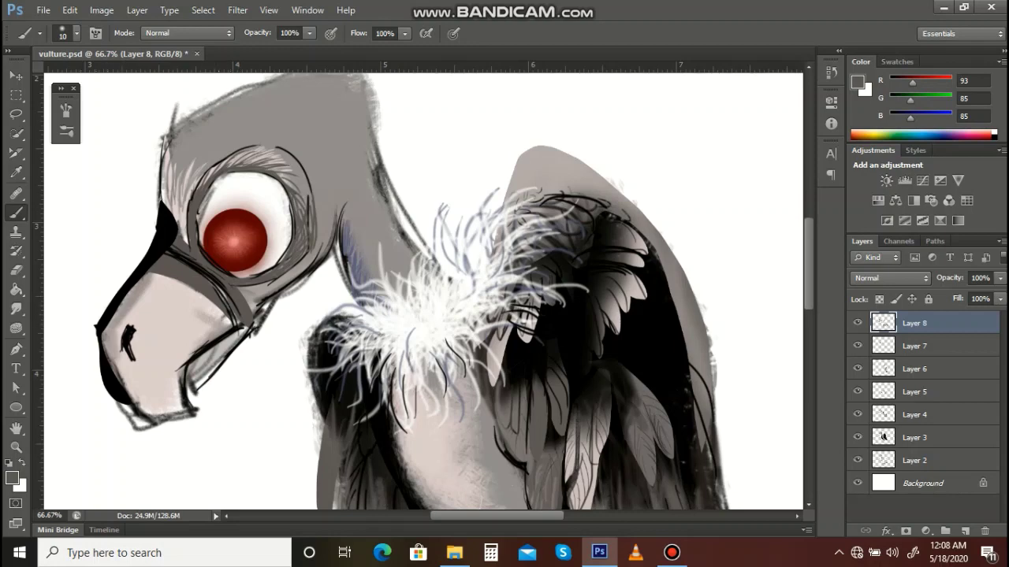
Step: Set the foreground colour to RGB 53, 46, 46 and add darker strokes behind the eye and between the eye and beak
{"action": "left_click", "coordinate": [12, 478]}
{"action": "left_click", "coordinate": [478, 269]}
{"action": "left_click", "coordinate": [803, 109]}
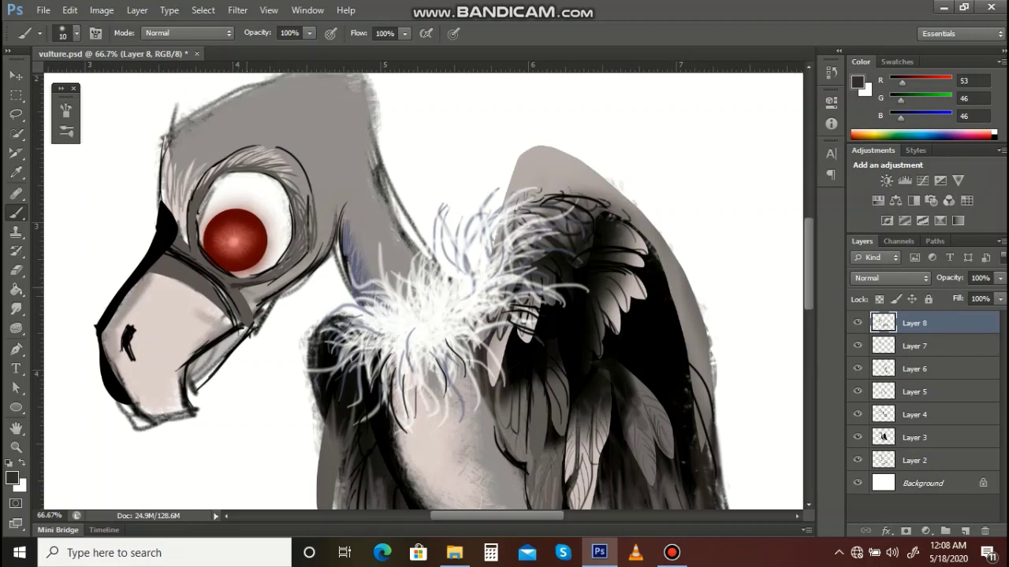
{"action": "mouse_move", "coordinate": [311, 237]}
{"action": "left_mouse_down"}
{"action": "mouse_move", "coordinate": [304, 261]}
{"action": "mouse_move", "coordinate": [310, 249]}
{"action": "left_mouse_up"}
{"action": "left_click_drag", "start_coordinate": [312, 194], "coordinate": [310, 249]}
{"action": "left_click_drag", "start_coordinate": [314, 219], "coordinate": [313, 239]}
{"action": "left_click_drag", "start_coordinate": [185, 242], "coordinate": [177, 223]}
{"action": "left_click_drag", "start_coordinate": [186, 240], "coordinate": [182, 212]}
{"action": "left_click_drag", "start_coordinate": [186, 226], "coordinate": [184, 203]}
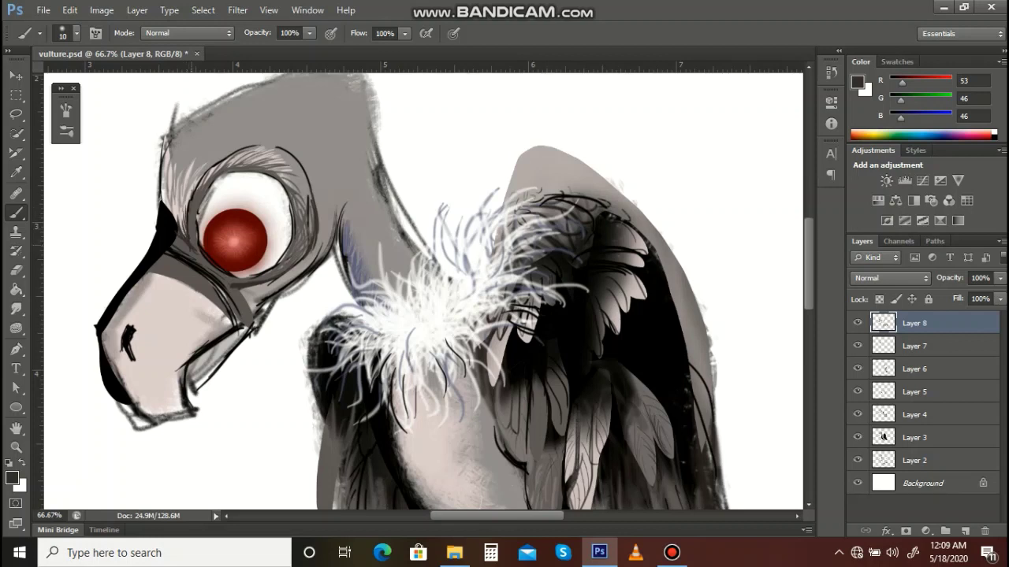
Step: Shade the front, lower and upper rim of the eye with short dark grey strokes
{"action": "left_click_drag", "start_coordinate": [192, 243], "coordinate": [188, 216]}
{"action": "left_click_drag", "start_coordinate": [198, 250], "coordinate": [191, 234]}
{"action": "left_click_drag", "start_coordinate": [219, 273], "coordinate": [236, 281]}
{"action": "left_click_drag", "start_coordinate": [199, 216], "coordinate": [193, 232]}
{"action": "mouse_move", "coordinate": [205, 188]}
{"action": "left_mouse_down"}
{"action": "mouse_move", "coordinate": [194, 213]}
{"action": "mouse_move", "coordinate": [212, 180]}
{"action": "left_mouse_up"}
{"action": "mouse_move", "coordinate": [227, 173]}
{"action": "left_mouse_down"}
{"action": "mouse_move", "coordinate": [213, 183]}
{"action": "mouse_move", "coordinate": [258, 160]}
{"action": "mouse_move", "coordinate": [278, 164]}
{"action": "left_mouse_up"}
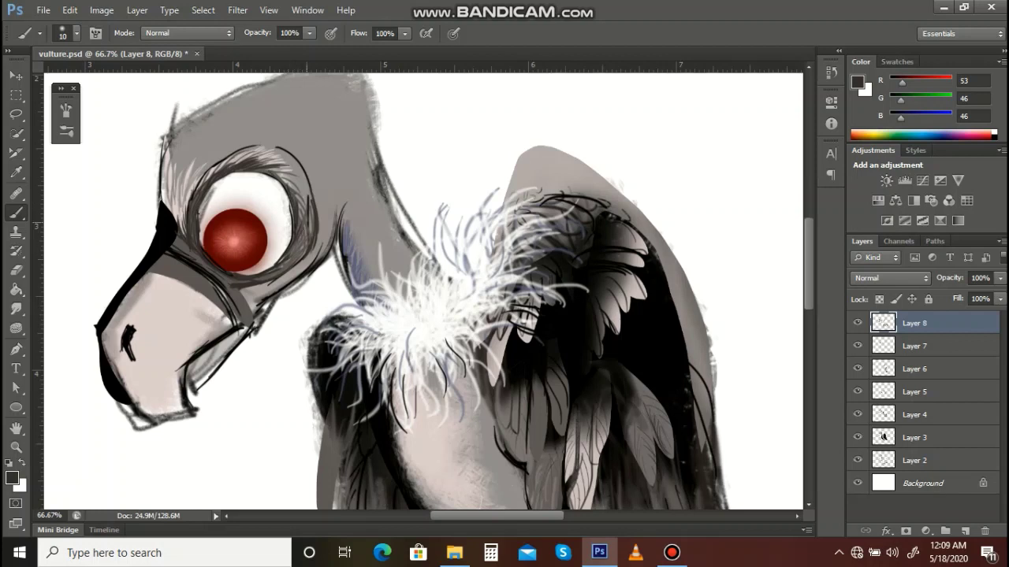
Step: Add dark grey feather strokes rising from the top of the beak along the front of the forehead
{"action": "left_click_drag", "start_coordinate": [178, 225], "coordinate": [168, 200]}
{"action": "left_click_drag", "start_coordinate": [170, 212], "coordinate": [163, 181]}
{"action": "left_click_drag", "start_coordinate": [166, 201], "coordinate": [162, 170]}
{"action": "mouse_move", "coordinate": [175, 220]}
{"action": "left_mouse_down"}
{"action": "mouse_move", "coordinate": [172, 172]}
{"action": "mouse_move", "coordinate": [174, 209]}
{"action": "left_mouse_up"}
{"action": "left_click_drag", "start_coordinate": [182, 229], "coordinate": [181, 198]}
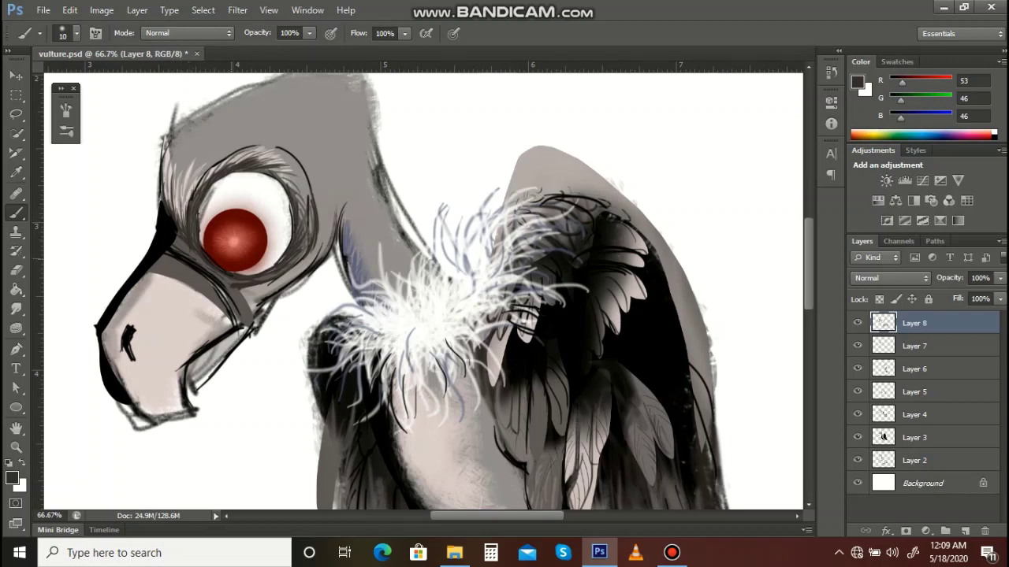
Step: Sample black from the top of the beak and draw strokes along the front edge of the eye socket
{"action": "left_click", "coordinate": [166, 224], "text": "alt"}
{"action": "left_click_drag", "start_coordinate": [191, 232], "coordinate": [188, 203]}
{"action": "left_click_drag", "start_coordinate": [192, 244], "coordinate": [196, 190]}
Step: Deepen the front rim of the eye with overlapping black strokes running up from the beak
{"action": "key", "text": "z"}
{"action": "left_click", "coordinate": [211, 246]}
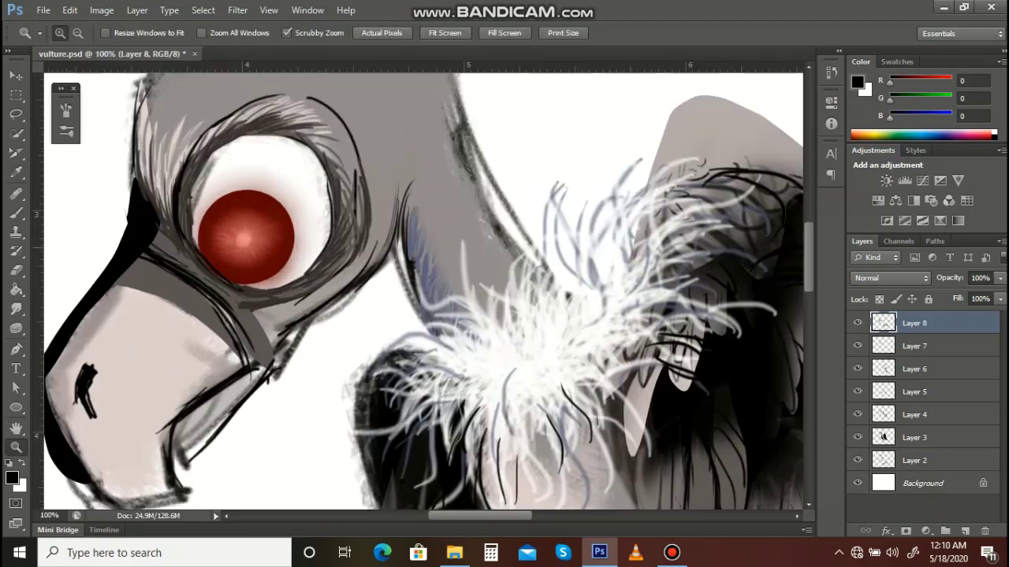
{"action": "mouse_move", "coordinate": [212, 246]}
{"action": "left_mouse_down"}
{"action": "mouse_move", "coordinate": [223, 336]}
{"action": "mouse_move", "coordinate": [234, 340]}
{"action": "left_mouse_up"}
{"action": "key", "text": "b"}
{"action": "left_click_drag", "start_coordinate": [205, 263], "coordinate": [231, 225]}
{"action": "left_click_drag", "start_coordinate": [211, 259], "coordinate": [236, 222]}
{"action": "left_click_drag", "start_coordinate": [199, 315], "coordinate": [214, 277]}
{"action": "key", "text": "ctrl+z"}
{"action": "left_click_drag", "start_coordinate": [210, 333], "coordinate": [225, 258]}
{"action": "left_click_drag", "start_coordinate": [213, 302], "coordinate": [225, 259]}
{"action": "mouse_move", "coordinate": [222, 270]}
{"action": "left_mouse_down"}
{"action": "mouse_move", "coordinate": [233, 250]}
{"action": "mouse_move", "coordinate": [222, 270]}
{"action": "left_mouse_up"}
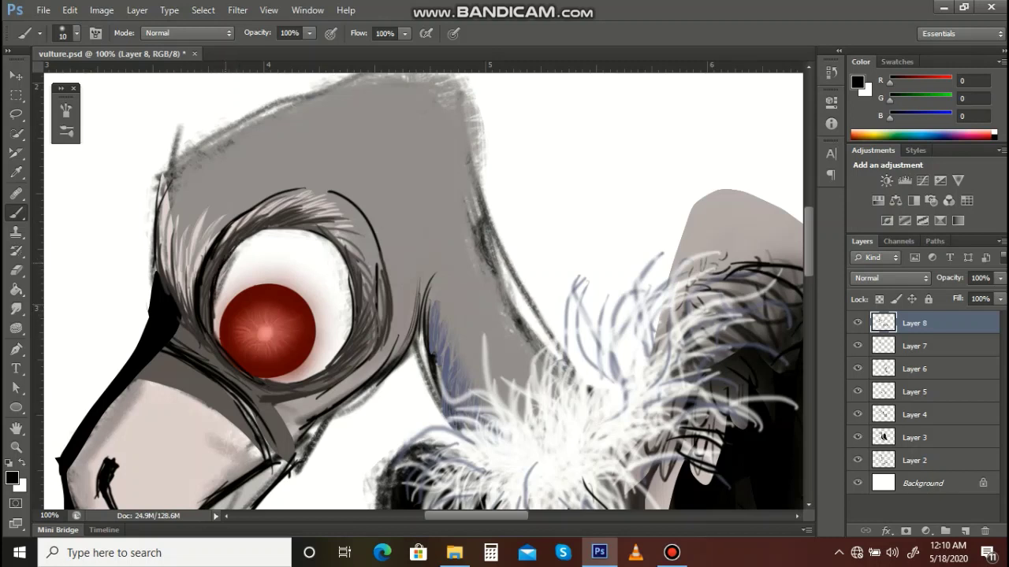
Step: Add short black strokes along the upper rim of the eyeball
{"action": "mouse_move", "coordinate": [253, 238]}
{"action": "left_mouse_down"}
{"action": "mouse_move", "coordinate": [229, 259]}
{"action": "mouse_move", "coordinate": [235, 247]}
{"action": "mouse_move", "coordinate": [224, 276]}
{"action": "left_mouse_up"}
{"action": "key", "text": "ctrl+z"}
{"action": "mouse_move", "coordinate": [294, 228]}
{"action": "left_mouse_down"}
{"action": "mouse_move", "coordinate": [274, 227]}
{"action": "mouse_move", "coordinate": [221, 274]}
{"action": "mouse_move", "coordinate": [208, 327]}
{"action": "left_mouse_up"}
{"action": "key", "text": "ctrl+z"}
{"action": "left_click_drag", "start_coordinate": [242, 241], "coordinate": [218, 276]}
{"action": "mouse_move", "coordinate": [271, 228]}
{"action": "left_mouse_down"}
{"action": "mouse_move", "coordinate": [225, 268]}
{"action": "mouse_move", "coordinate": [296, 228]}
{"action": "left_mouse_up"}
{"action": "mouse_move", "coordinate": [224, 235]}
{"action": "left_mouse_down"}
{"action": "mouse_move", "coordinate": [282, 198]}
{"action": "mouse_move", "coordinate": [344, 194]}
{"action": "left_mouse_up"}
{"action": "key", "text": "ctrl+z"}
{"action": "left_click_drag", "start_coordinate": [272, 201], "coordinate": [337, 193]}
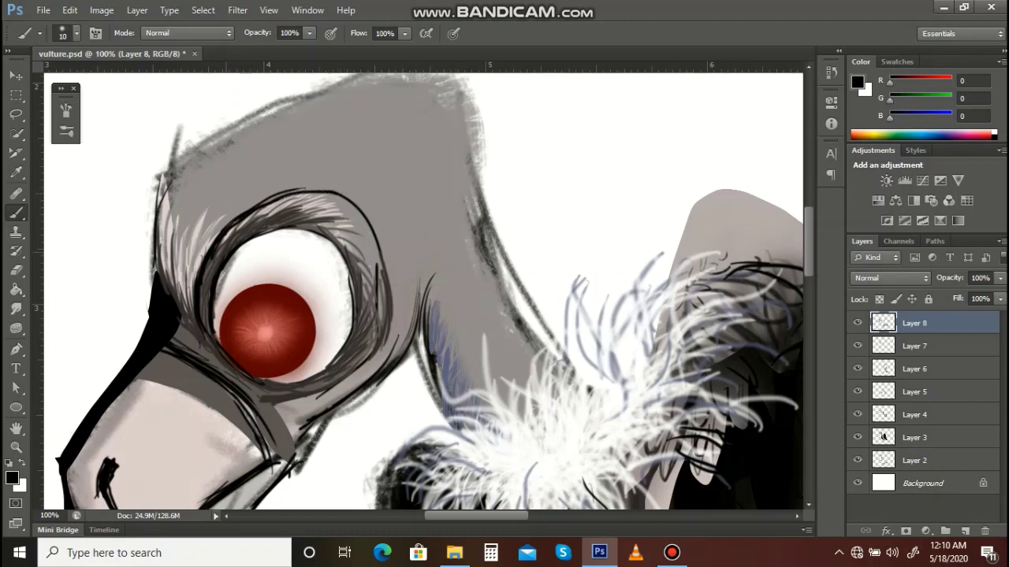
{"action": "key", "text": "ctrl+z"}
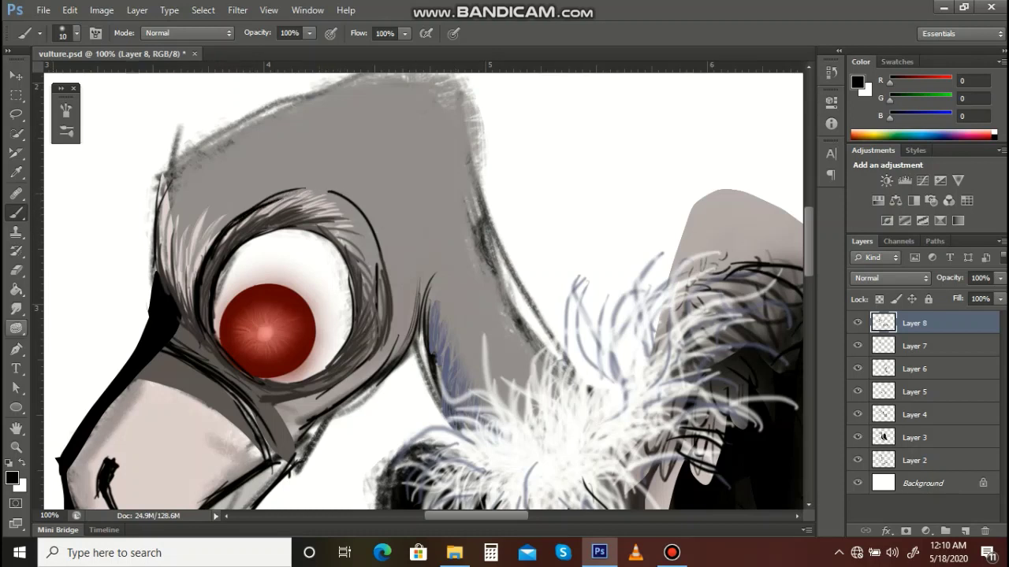
Step: Switch to the Smudge tool and reduce its size to 9 px
{"action": "left_click", "coordinate": [16, 309]}
{"action": "key", "text": "["}
{"action": "key", "text": "bracketleft"}
{"action": "key", "text": "bracketleft"}
{"action": "key", "text": "bracketleft"}
{"action": "key", "text": "bracketleft"}
{"action": "key", "text": "bracketleft"}
{"action": "key", "text": "bracketleft"}
{"action": "key", "text": "bracketleft"}
{"action": "key", "text": "bracketleft"}
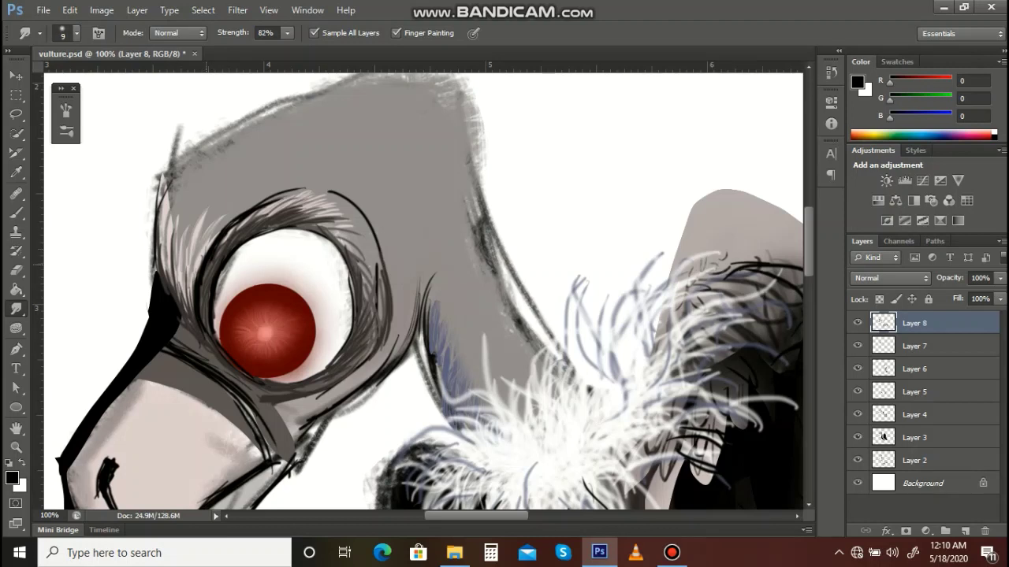
Step: Add a new layer and paint a bold black contour around the top and front of the eye socket
{"action": "left_click", "coordinate": [965, 531]}
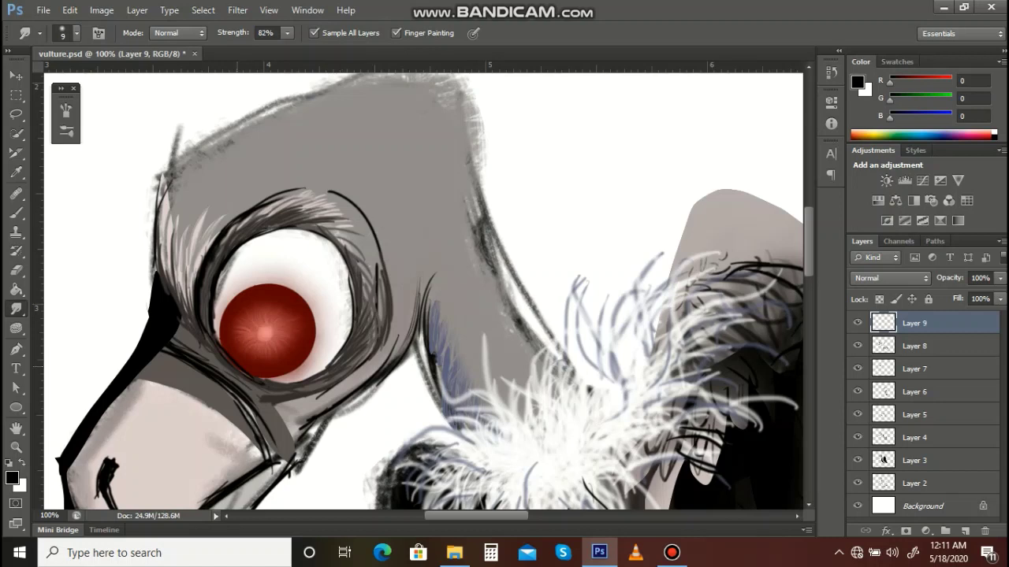
{"action": "key", "text": "b"}
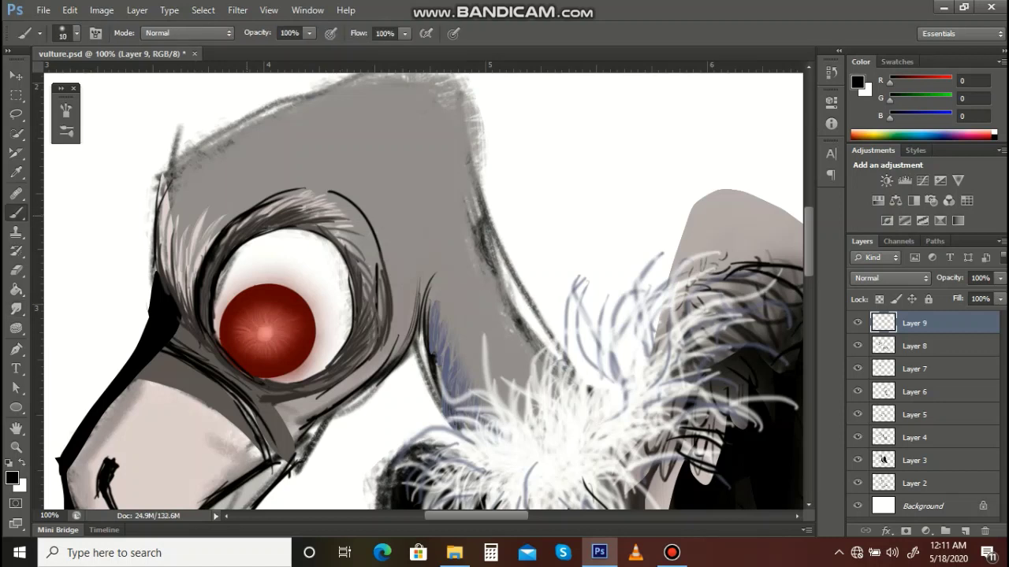
{"action": "mouse_move", "coordinate": [260, 203]}
{"action": "left_mouse_down"}
{"action": "mouse_move", "coordinate": [309, 190]}
{"action": "mouse_move", "coordinate": [346, 200]}
{"action": "left_mouse_up"}
{"action": "mouse_move", "coordinate": [287, 194]}
{"action": "left_mouse_down"}
{"action": "mouse_move", "coordinate": [254, 203]}
{"action": "mouse_move", "coordinate": [227, 235]}
{"action": "mouse_move", "coordinate": [207, 280]}
{"action": "mouse_move", "coordinate": [206, 336]}
{"action": "left_mouse_up"}
Step: Continue the bold black contour around the underside and back of the eye socket
{"action": "left_click_drag", "start_coordinate": [297, 336], "coordinate": [273, 264]}
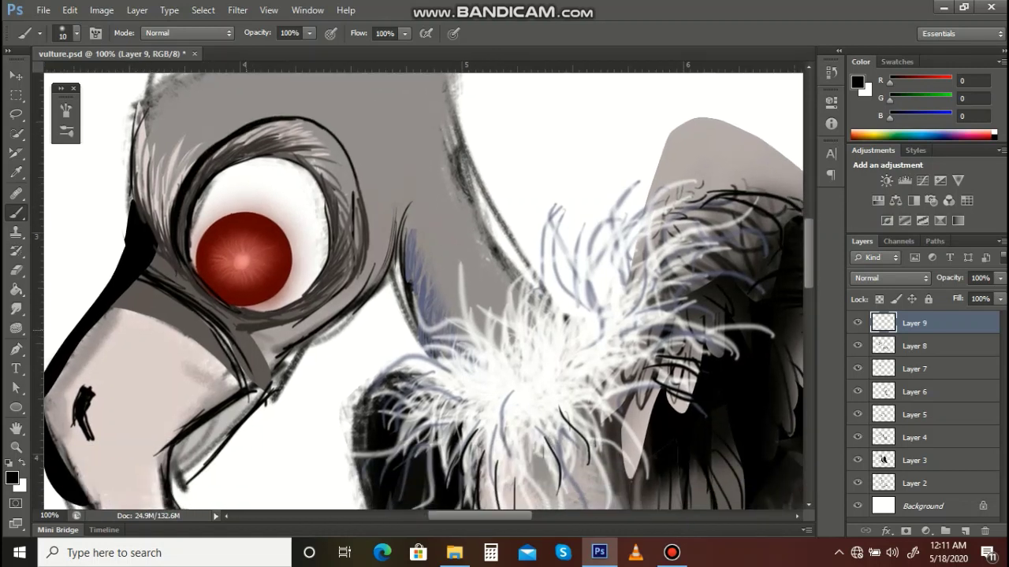
{"action": "mouse_move", "coordinate": [245, 331]}
{"action": "left_mouse_down"}
{"action": "mouse_move", "coordinate": [293, 326]}
{"action": "mouse_move", "coordinate": [340, 300]}
{"action": "left_mouse_up"}
{"action": "key", "text": "ctrl+z"}
{"action": "mouse_move", "coordinate": [249, 329]}
{"action": "left_mouse_down"}
{"action": "mouse_move", "coordinate": [339, 292]}
{"action": "mouse_move", "coordinate": [360, 254]}
{"action": "left_mouse_up"}
{"action": "mouse_move", "coordinate": [370, 199]}
{"action": "left_mouse_down"}
{"action": "mouse_move", "coordinate": [315, 260]}
{"action": "mouse_move", "coordinate": [297, 251]}
{"action": "mouse_move", "coordinate": [295, 327]}
{"action": "mouse_move", "coordinate": [412, 305]}
{"action": "left_mouse_up"}
{"action": "mouse_move", "coordinate": [322, 149]}
{"action": "left_mouse_down"}
{"action": "mouse_move", "coordinate": [385, 170]}
{"action": "mouse_move", "coordinate": [411, 263]}
{"action": "left_mouse_up"}
Step: Sample the beak's light pinkish grey and paint fine feather strokes on the front of the forehead with a 7 px brush
{"action": "left_click_drag", "start_coordinate": [472, 302], "coordinate": [471, 390]}
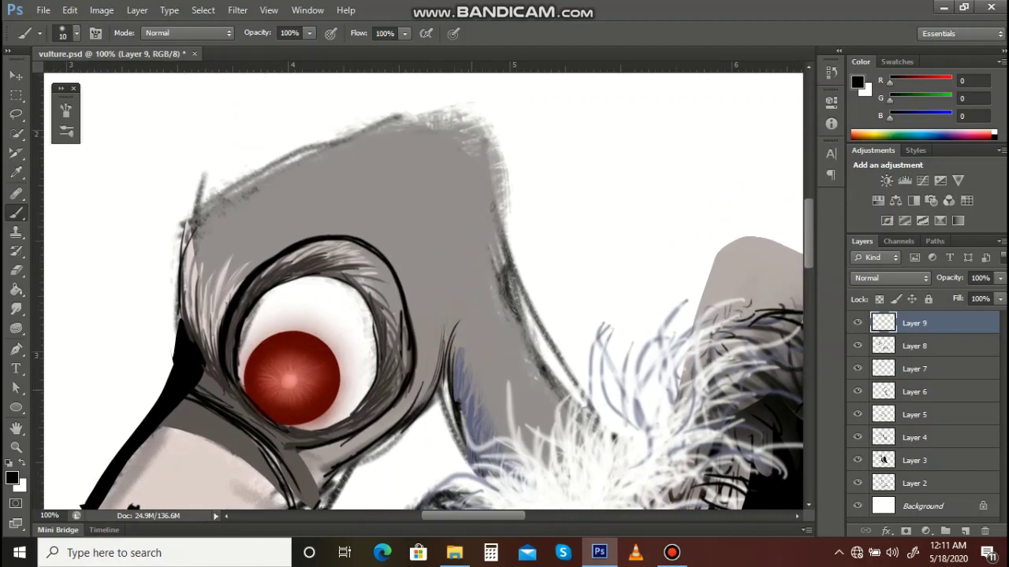
{"action": "key", "text": "i"}
{"action": "left_click", "coordinate": [334, 249]}
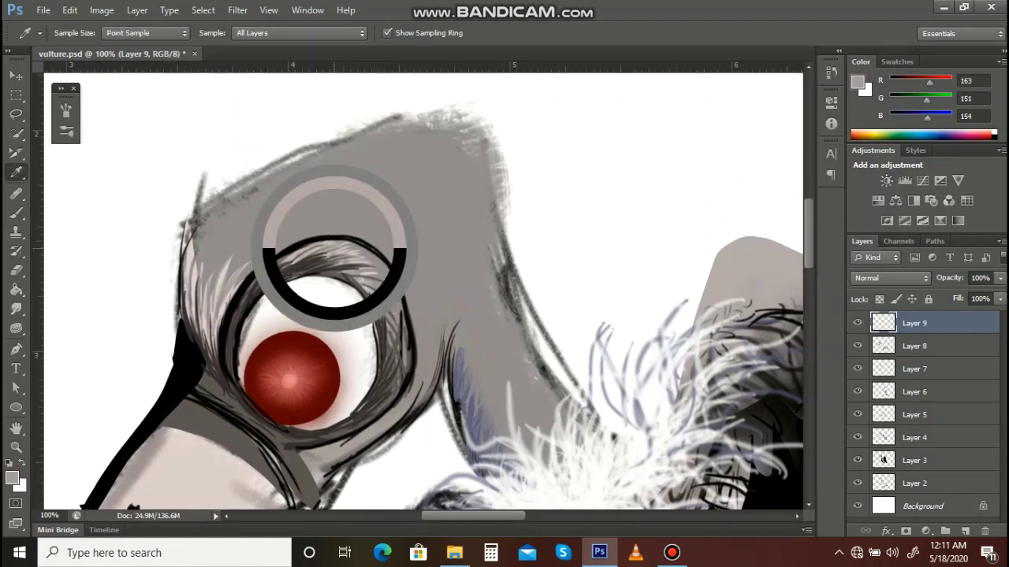
{"action": "left_click", "coordinate": [146, 485]}
{"action": "key", "text": "b"}
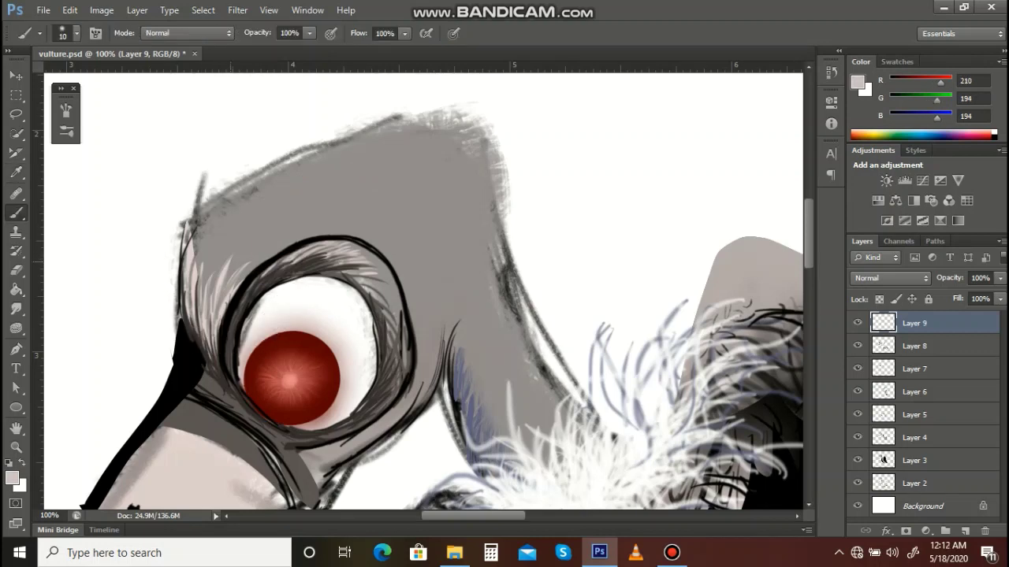
{"action": "key", "text": "bracketleft"}
{"action": "key", "text": "bracketleft"}
{"action": "key", "text": "bracketleft"}
{"action": "mouse_move", "coordinate": [198, 259]}
{"action": "left_mouse_down"}
{"action": "mouse_move", "coordinate": [213, 229]}
{"action": "mouse_move", "coordinate": [198, 215]}
{"action": "left_mouse_up"}
{"action": "mouse_move", "coordinate": [188, 242]}
{"action": "left_mouse_down"}
{"action": "mouse_move", "coordinate": [209, 204]}
{"action": "mouse_move", "coordinate": [221, 199]}
{"action": "mouse_move", "coordinate": [225, 209]}
{"action": "left_mouse_up"}
{"action": "left_click_drag", "start_coordinate": [210, 271], "coordinate": [222, 222]}
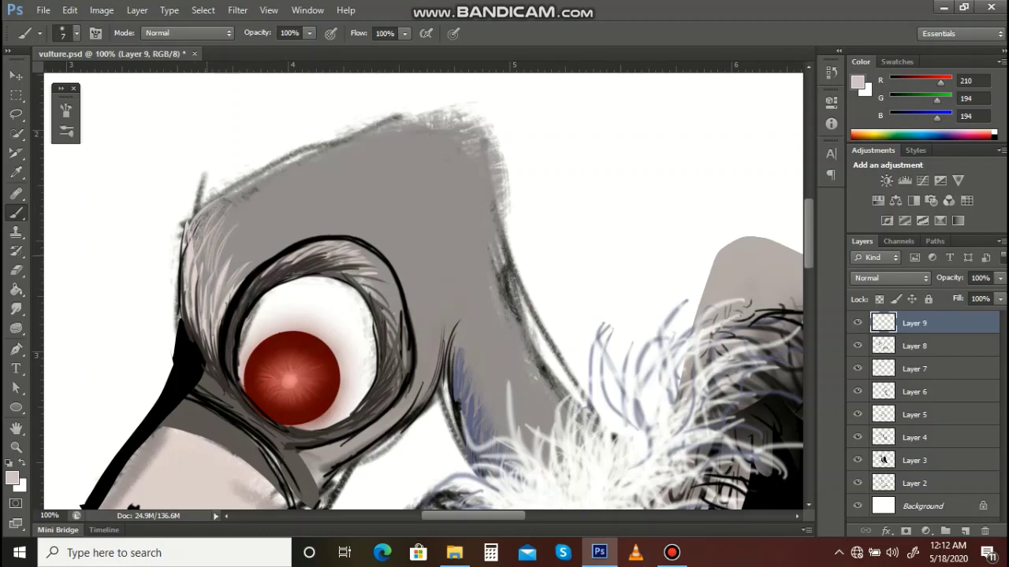
Step: Add more fine light feather strokes above the eye socket and along the upper edge of the forehead
{"action": "left_click", "coordinate": [76, 33]}
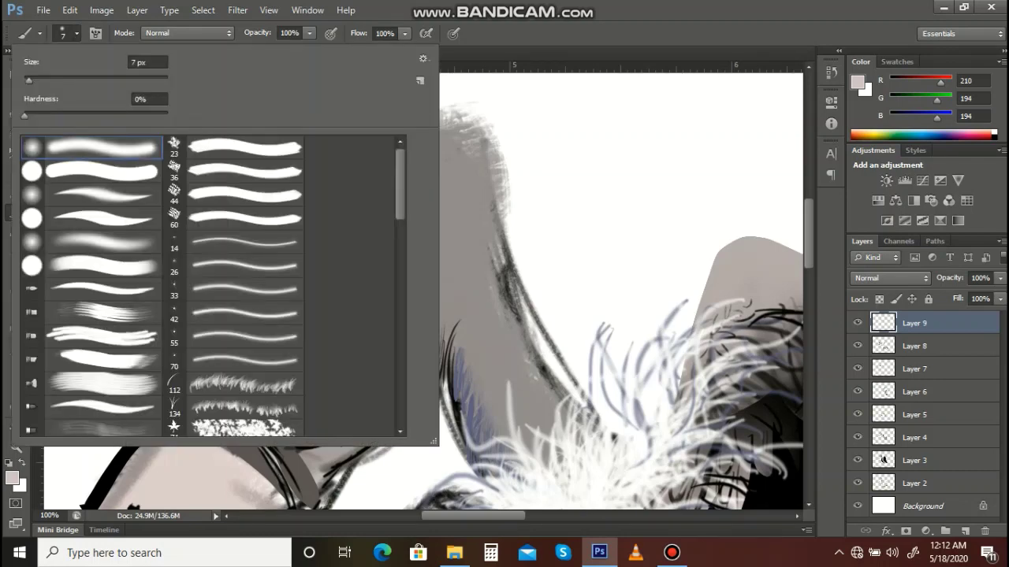
{"action": "left_click", "coordinate": [95, 33]}
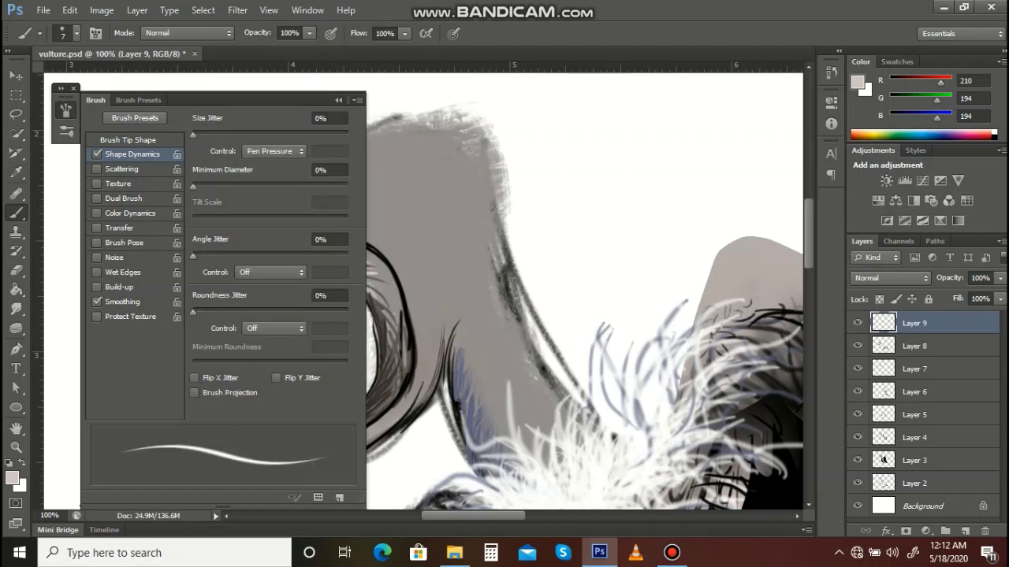
{"action": "left_click", "coordinate": [338, 100]}
{"action": "left_click_drag", "start_coordinate": [232, 251], "coordinate": [263, 173]}
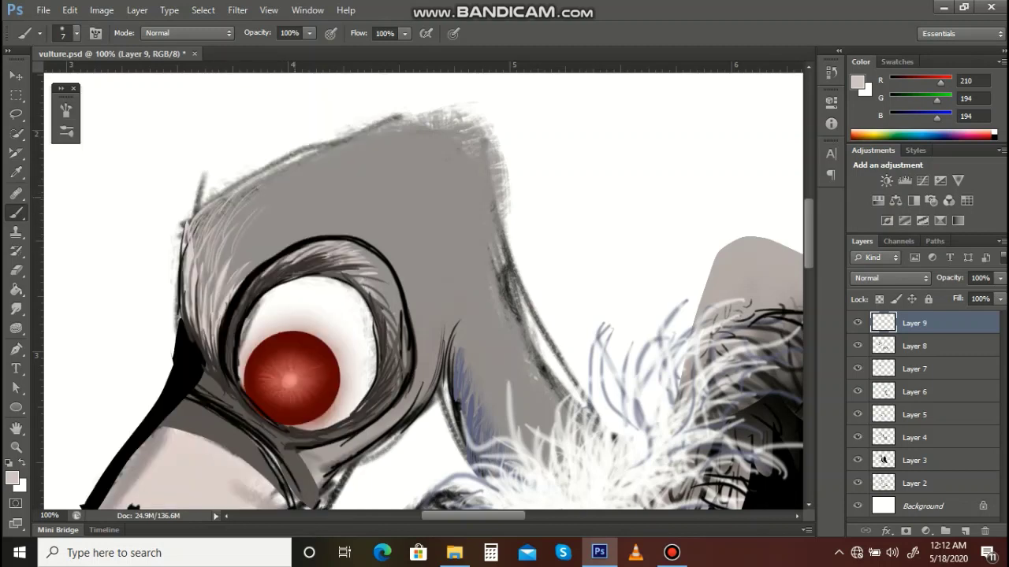
{"action": "mouse_move", "coordinate": [237, 247]}
{"action": "left_mouse_down"}
{"action": "mouse_move", "coordinate": [265, 210]}
{"action": "mouse_move", "coordinate": [301, 207]}
{"action": "mouse_move", "coordinate": [279, 223]}
{"action": "mouse_move", "coordinate": [289, 228]}
{"action": "left_mouse_up"}
{"action": "mouse_move", "coordinate": [266, 252]}
{"action": "left_mouse_down"}
{"action": "mouse_move", "coordinate": [294, 227]}
{"action": "mouse_move", "coordinate": [285, 235]}
{"action": "left_mouse_up"}
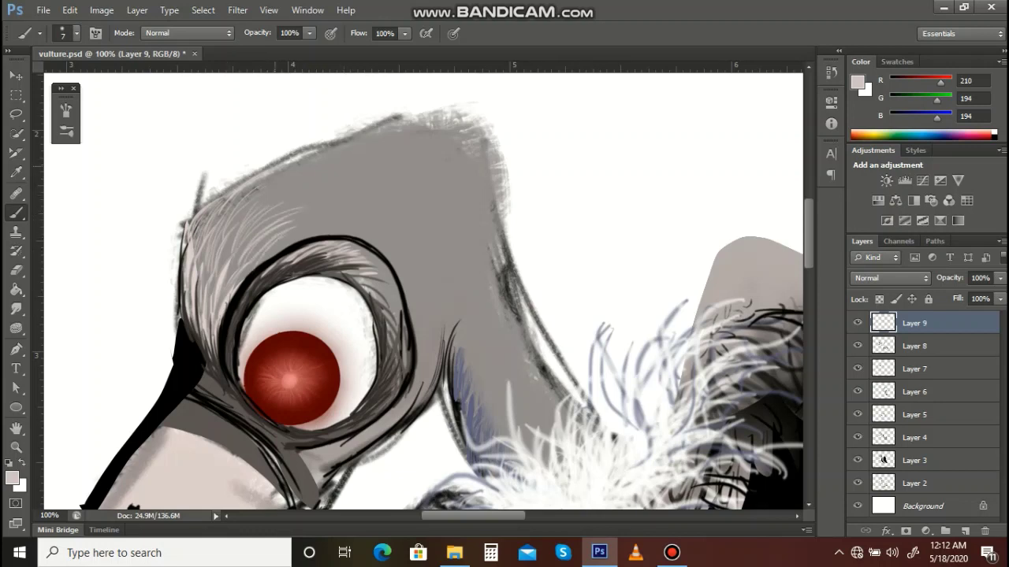
{"action": "mouse_move", "coordinate": [232, 192]}
{"action": "left_mouse_down"}
{"action": "mouse_move", "coordinate": [303, 149]}
{"action": "mouse_move", "coordinate": [258, 250]}
{"action": "mouse_move", "coordinate": [235, 239]}
{"action": "left_mouse_up"}
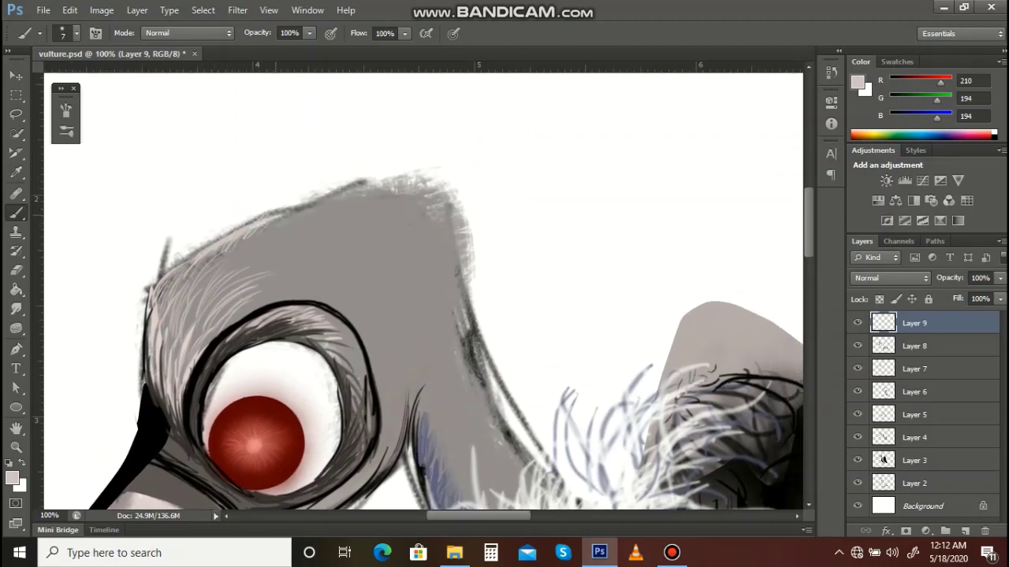
Step: Sample the head's grey and darken the foreground colour to RGB 115, 106, 106
{"action": "key", "text": "i"}
{"action": "left_click", "coordinate": [256, 236]}
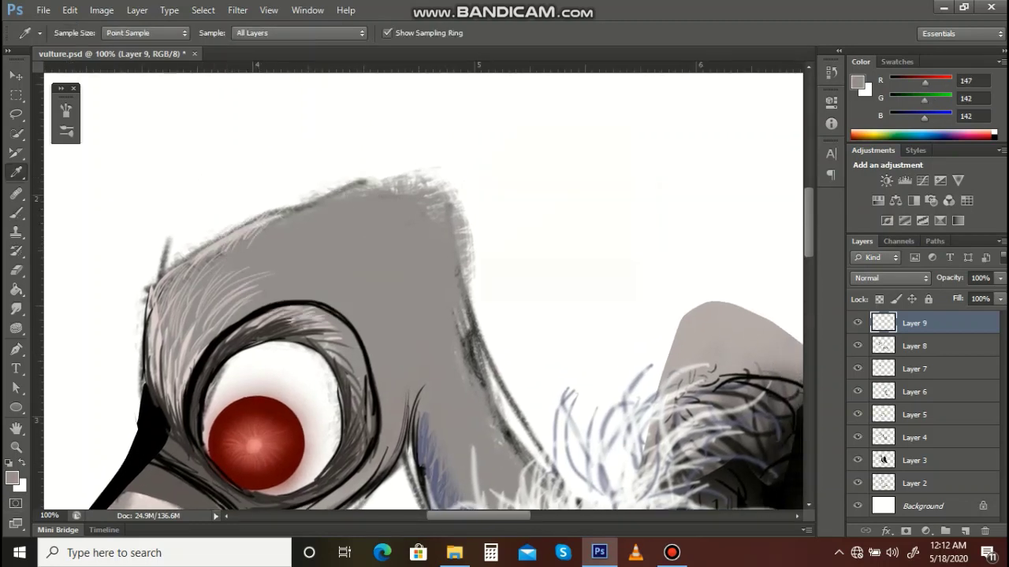
{"action": "left_click", "coordinate": [12, 478]}
{"action": "left_click", "coordinate": [465, 223]}
{"action": "left_click", "coordinate": [800, 107]}
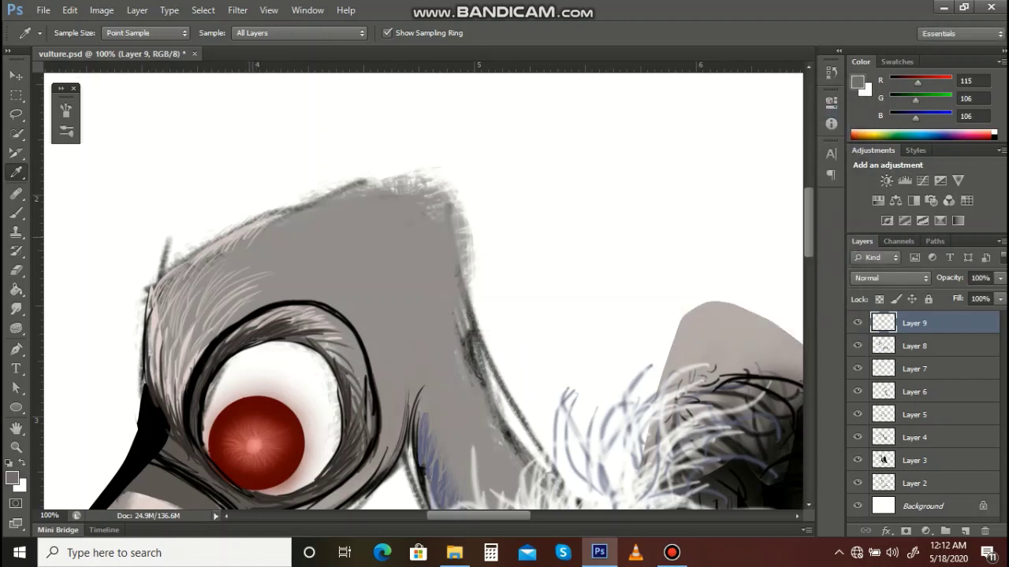
Step: Paint fine dark grey feather strokes along the crown and around the back of the head
{"action": "key", "text": "b"}
{"action": "left_click_drag", "start_coordinate": [303, 204], "coordinate": [394, 171]}
{"action": "mouse_move", "coordinate": [346, 197]}
{"action": "left_mouse_down"}
{"action": "mouse_move", "coordinate": [425, 169]}
{"action": "mouse_move", "coordinate": [462, 175]}
{"action": "left_mouse_up"}
{"action": "key", "text": "ctrl+alt+z"}
{"action": "key", "text": "ctrl+alt+z"}
{"action": "key", "text": "ctrl+alt+z"}
{"action": "key", "text": "ctrl+alt+z"}
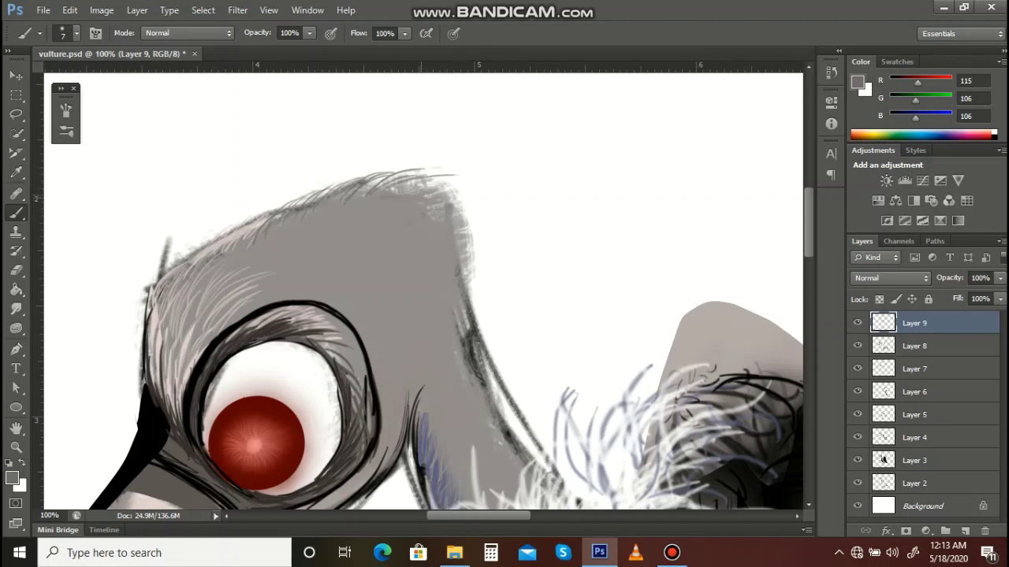
{"action": "mouse_move", "coordinate": [388, 184]}
{"action": "left_mouse_down"}
{"action": "mouse_move", "coordinate": [461, 174]}
{"action": "mouse_move", "coordinate": [475, 219]}
{"action": "left_mouse_up"}
{"action": "left_click_drag", "start_coordinate": [453, 207], "coordinate": [470, 249]}
{"action": "left_click_drag", "start_coordinate": [448, 221], "coordinate": [466, 282]}
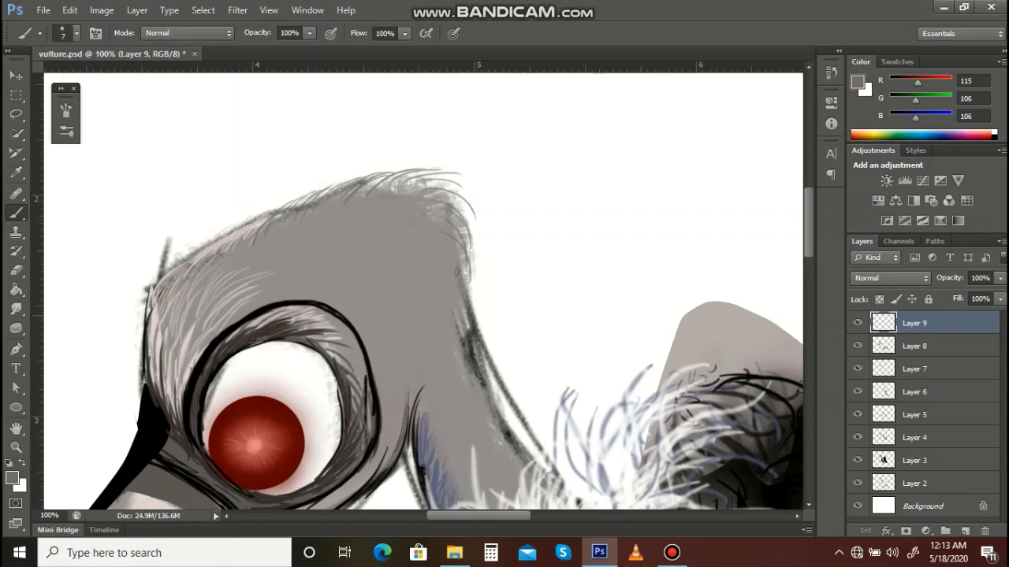
Step: Continue the dark grey feather strokes down the back edge of the neck
{"action": "left_click_drag", "start_coordinate": [473, 338], "coordinate": [432, 225]}
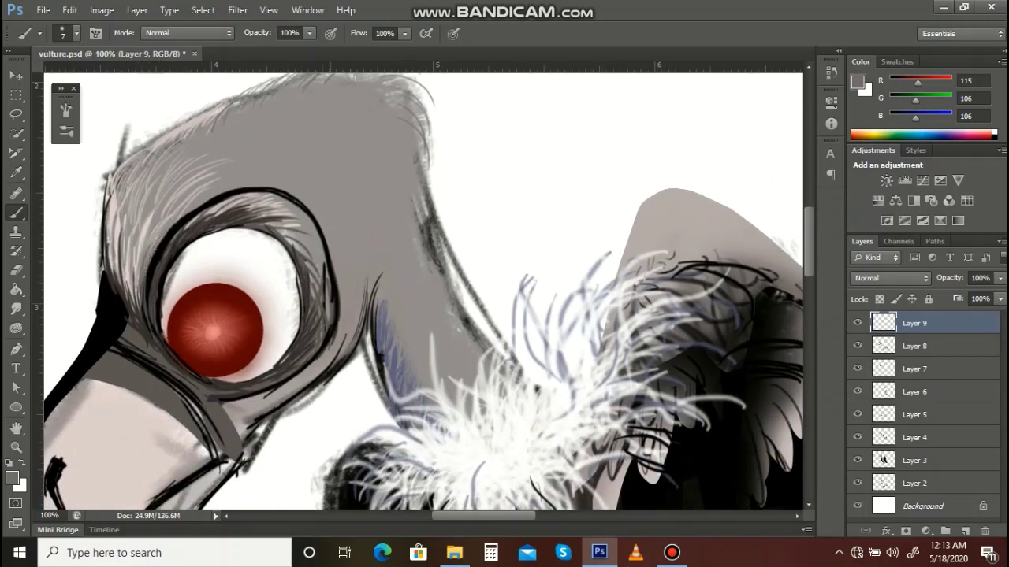
{"action": "left_click_drag", "start_coordinate": [402, 164], "coordinate": [419, 178]}
{"action": "left_click_drag", "start_coordinate": [399, 146], "coordinate": [446, 301]}
{"action": "left_click_drag", "start_coordinate": [413, 249], "coordinate": [455, 324]}
Step: Fill the lower neck above the white ruff with curved dark grey feather strokes
{"action": "left_click_drag", "start_coordinate": [382, 374], "coordinate": [398, 315]}
{"action": "mouse_move", "coordinate": [401, 359]}
{"action": "left_mouse_down"}
{"action": "mouse_move", "coordinate": [411, 311]}
{"action": "mouse_move", "coordinate": [417, 319]}
{"action": "left_mouse_up"}
{"action": "mouse_move", "coordinate": [405, 356]}
{"action": "left_mouse_down"}
{"action": "mouse_move", "coordinate": [409, 329]}
{"action": "mouse_move", "coordinate": [420, 337]}
{"action": "mouse_move", "coordinate": [376, 312]}
{"action": "left_mouse_up"}
{"action": "left_click_drag", "start_coordinate": [384, 299], "coordinate": [385, 281]}
{"action": "mouse_move", "coordinate": [382, 298]}
{"action": "left_mouse_down"}
{"action": "mouse_move", "coordinate": [396, 274]}
{"action": "mouse_move", "coordinate": [390, 300]}
{"action": "left_mouse_up"}
{"action": "mouse_move", "coordinate": [390, 303]}
{"action": "left_mouse_down"}
{"action": "mouse_move", "coordinate": [399, 275]}
{"action": "mouse_move", "coordinate": [396, 328]}
{"action": "left_mouse_up"}
{"action": "mouse_move", "coordinate": [421, 288]}
{"action": "left_mouse_down"}
{"action": "mouse_move", "coordinate": [407, 315]}
{"action": "mouse_move", "coordinate": [416, 335]}
{"action": "mouse_move", "coordinate": [437, 321]}
{"action": "mouse_move", "coordinate": [420, 296]}
{"action": "left_mouse_up"}
{"action": "mouse_move", "coordinate": [435, 294]}
{"action": "left_mouse_down"}
{"action": "mouse_move", "coordinate": [415, 283]}
{"action": "mouse_move", "coordinate": [404, 315]}
{"action": "mouse_move", "coordinate": [429, 342]}
{"action": "mouse_move", "coordinate": [421, 358]}
{"action": "left_mouse_up"}
{"action": "mouse_move", "coordinate": [438, 339]}
{"action": "left_mouse_down"}
{"action": "mouse_move", "coordinate": [427, 371]}
{"action": "mouse_move", "coordinate": [475, 364]}
{"action": "left_mouse_up"}
{"action": "left_click_drag", "start_coordinate": [471, 342], "coordinate": [479, 364]}
{"action": "mouse_move", "coordinate": [434, 325]}
{"action": "left_mouse_down"}
{"action": "mouse_move", "coordinate": [414, 359]}
{"action": "mouse_move", "coordinate": [428, 379]}
{"action": "left_mouse_up"}
{"action": "left_click_drag", "start_coordinate": [444, 357], "coordinate": [443, 376]}
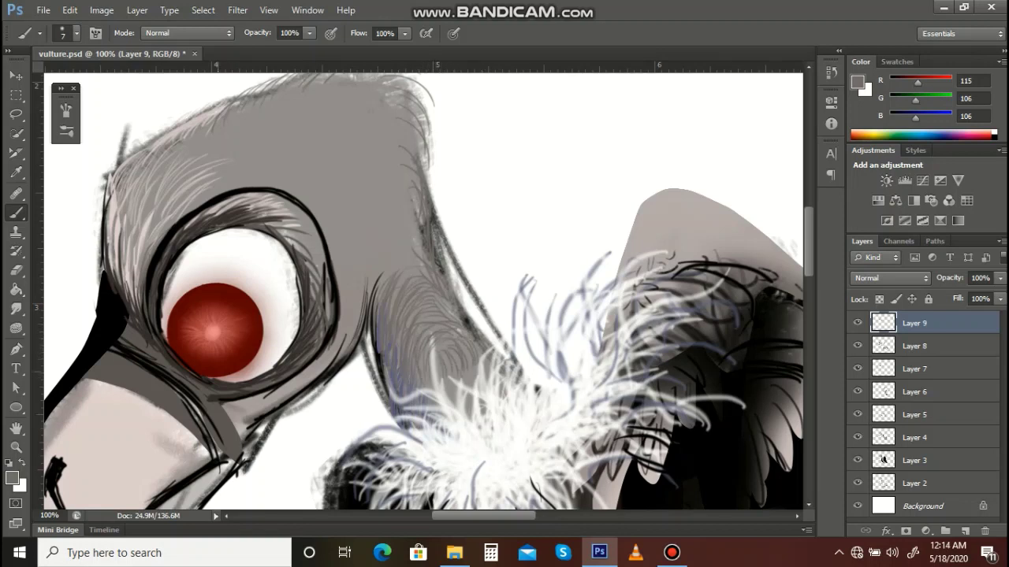
Step: Paint long curved dark grey strokes on the upper neck, behind the eye socket and above the eye
{"action": "left_click_drag", "start_coordinate": [373, 243], "coordinate": [358, 290]}
{"action": "key", "text": "ctrl+z"}
{"action": "left_click_drag", "start_coordinate": [376, 225], "coordinate": [375, 284]}
{"action": "left_click_drag", "start_coordinate": [398, 231], "coordinate": [386, 272]}
{"action": "left_click_drag", "start_coordinate": [413, 222], "coordinate": [405, 259]}
{"action": "left_click_drag", "start_coordinate": [416, 223], "coordinate": [413, 250]}
{"action": "left_click_drag", "start_coordinate": [413, 173], "coordinate": [379, 185]}
{"action": "left_click_drag", "start_coordinate": [231, 179], "coordinate": [315, 167]}
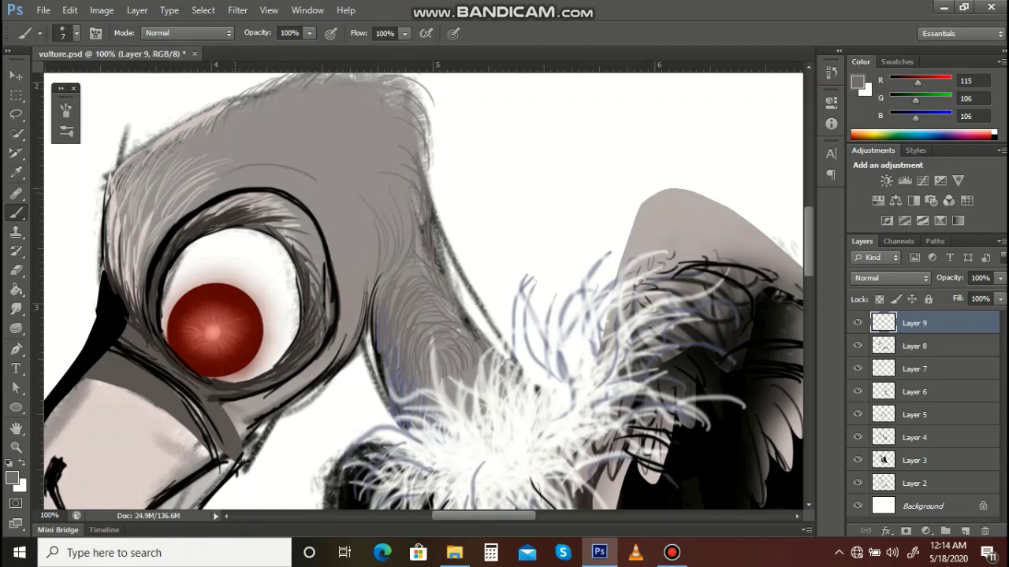
{"action": "mouse_move", "coordinate": [342, 222]}
{"action": "left_mouse_down"}
{"action": "mouse_move", "coordinate": [328, 273]}
{"action": "mouse_move", "coordinate": [360, 276]}
{"action": "mouse_move", "coordinate": [356, 314]}
{"action": "left_mouse_up"}
{"action": "left_click_drag", "start_coordinate": [368, 240], "coordinate": [364, 287]}
Step: View the whole vulture, touch up the neck with a small feather stroke and save the document
{"action": "key", "text": "z"}
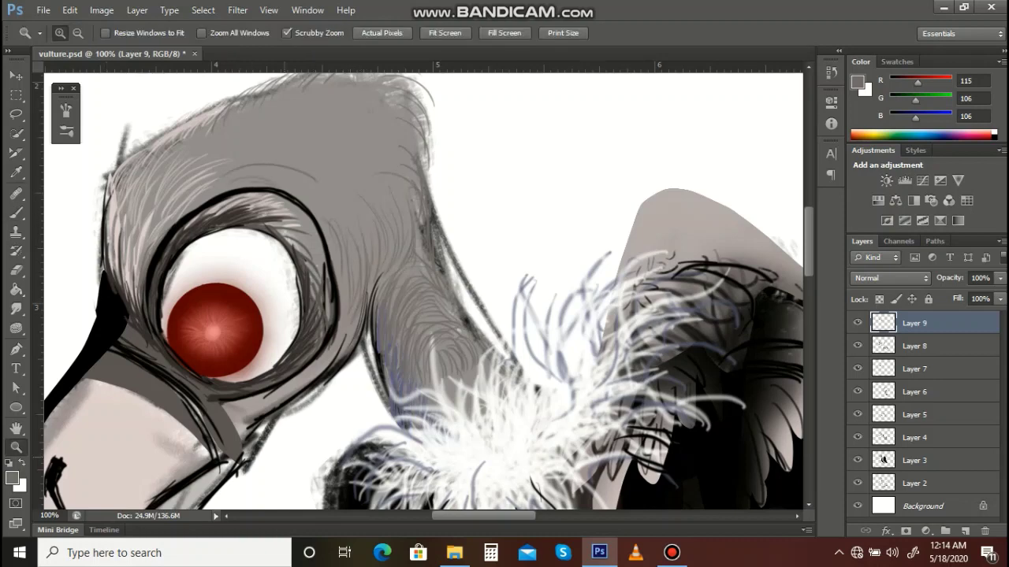
{"action": "left_click", "coordinate": [303, 421], "text": "alt"}
{"action": "left_click", "coordinate": [307, 451], "text": "alt"}
{"action": "left_click", "coordinate": [311, 456], "text": "alt"}
{"action": "left_click", "coordinate": [371, 476], "text": "alt"}
{"action": "left_click_drag", "start_coordinate": [413, 459], "coordinate": [465, 259]}
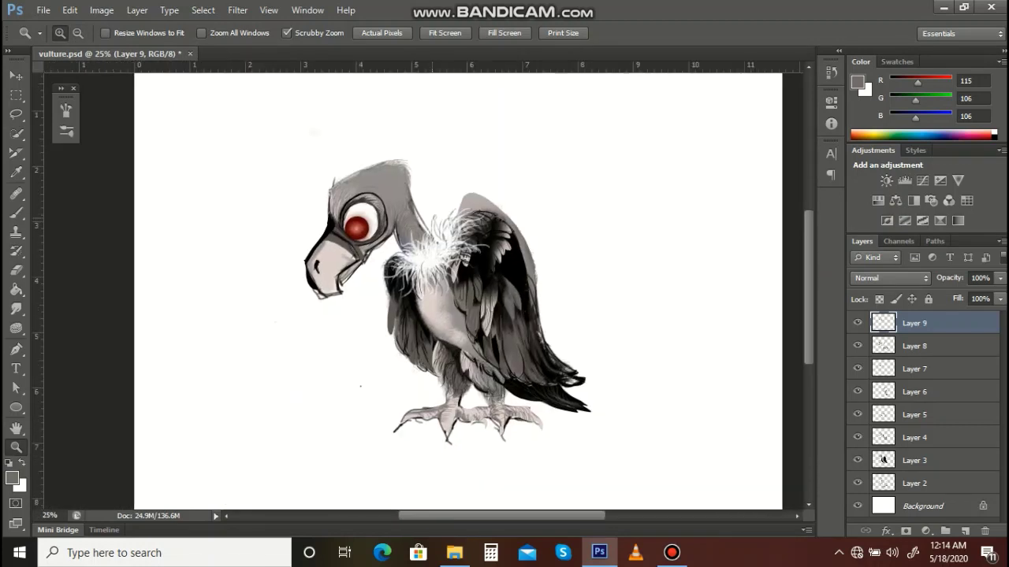
{"action": "key", "text": "b"}
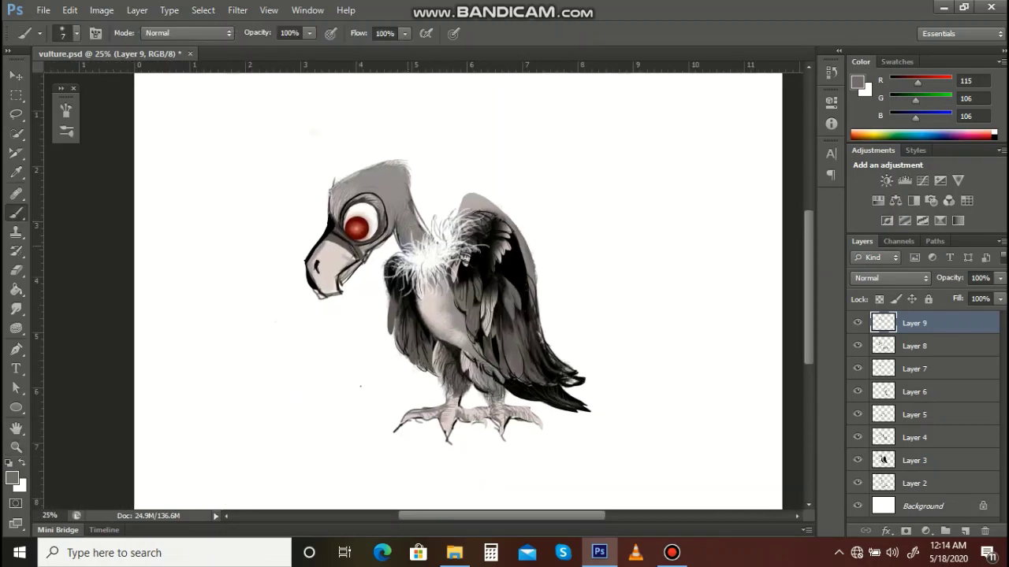
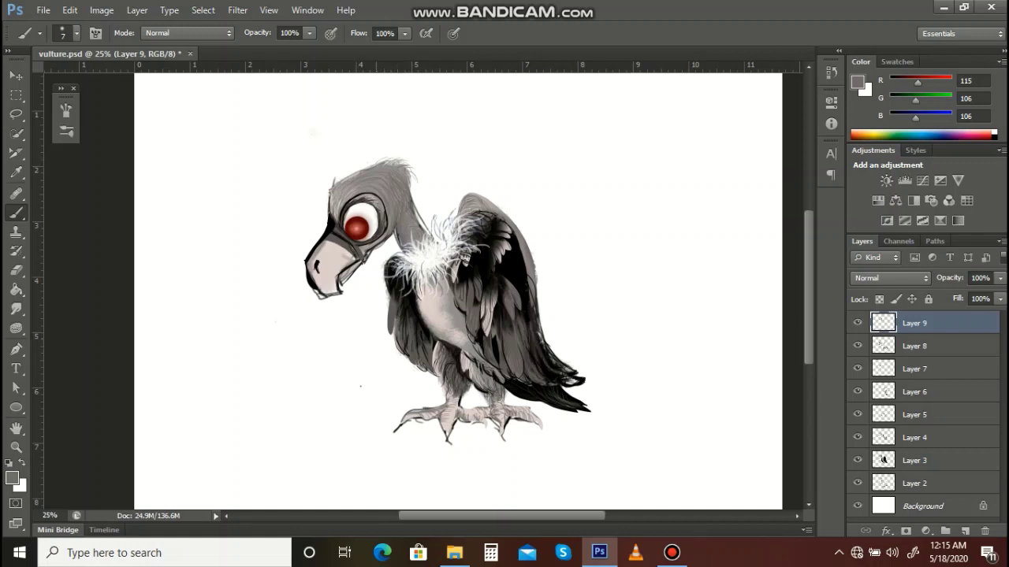
{"action": "key", "text": "ctrl+s"}
{"action": "left_click_drag", "start_coordinate": [409, 224], "coordinate": [410, 234]}
{"action": "key", "text": "ctrl+s"}
Step: Set the foreground colour to pale blue (RGB 209, 220, 247) and add a new layer for brush work
{"action": "left_click", "coordinate": [12, 479]}
{"action": "left_click", "coordinate": [658, 190]}
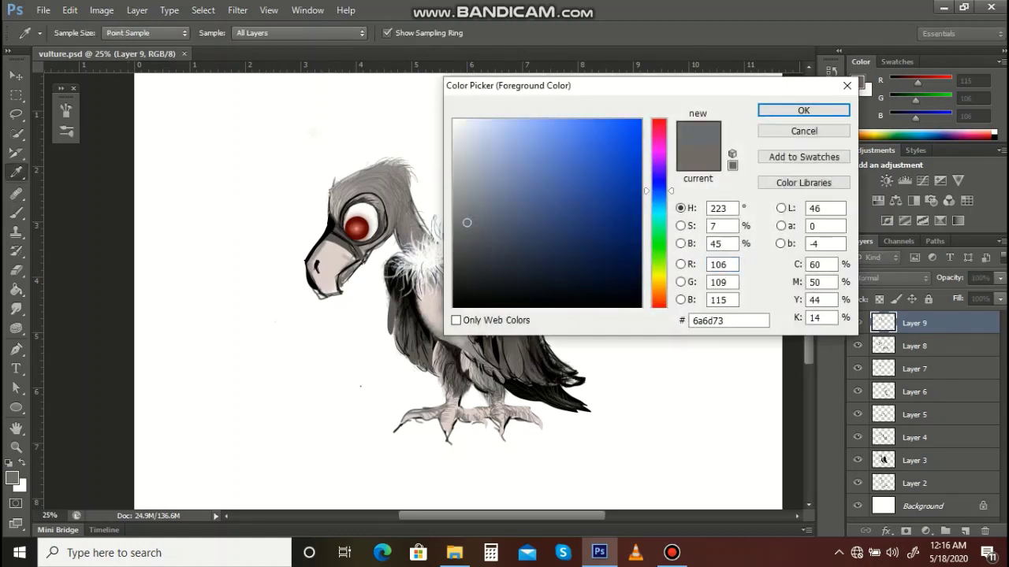
{"action": "left_click", "coordinate": [481, 125]}
{"action": "left_click", "coordinate": [788, 112]}
{"action": "key", "text": "z"}
{"action": "left_click", "coordinate": [381, 226]}
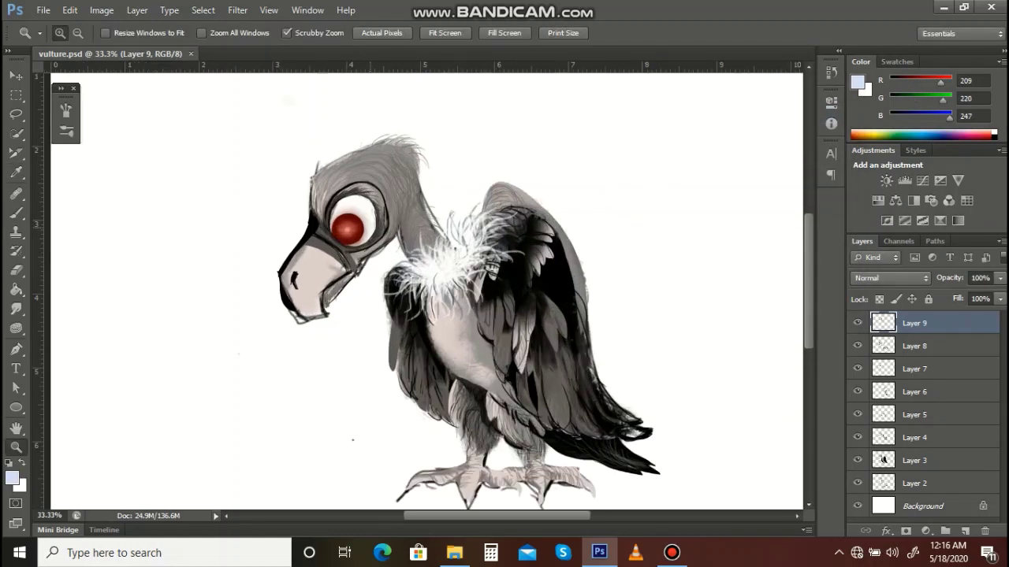
{"action": "left_click", "coordinate": [373, 226]}
{"action": "left_click", "coordinate": [964, 531]}
{"action": "key", "text": "b"}
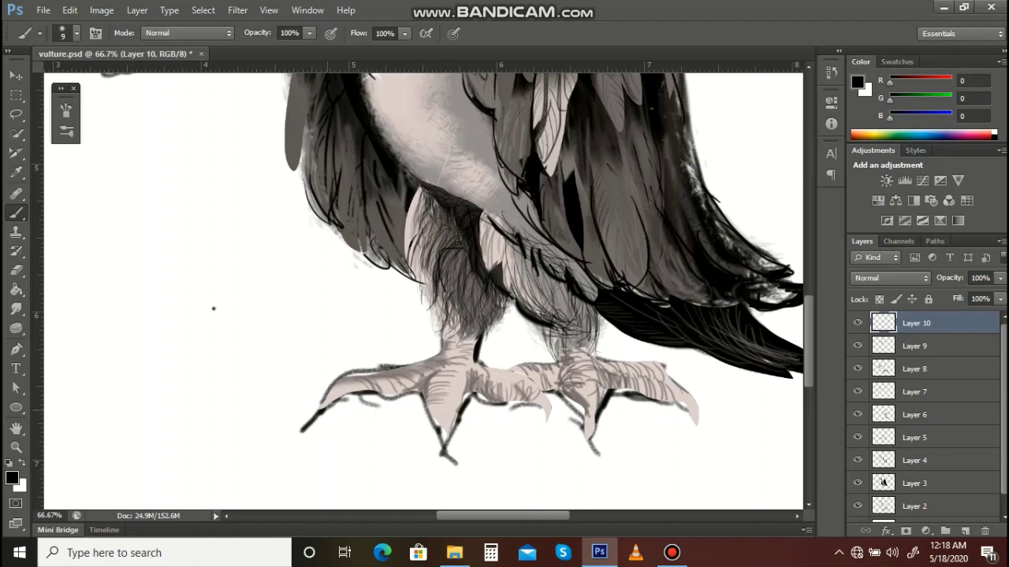
Step: Hide Layer 2, then lasso the claw of the foremost toe and fill it with black
{"action": "left_click", "coordinate": [857, 506]}
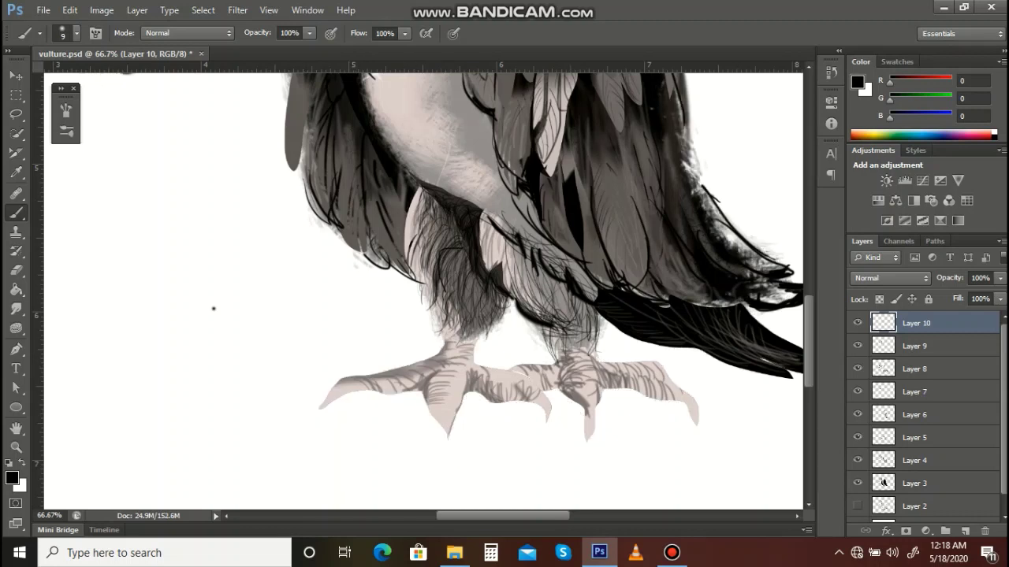
{"action": "left_click_drag", "start_coordinate": [329, 393], "coordinate": [342, 391]}
{"action": "key", "text": "ctrl+z"}
{"action": "key", "text": "l"}
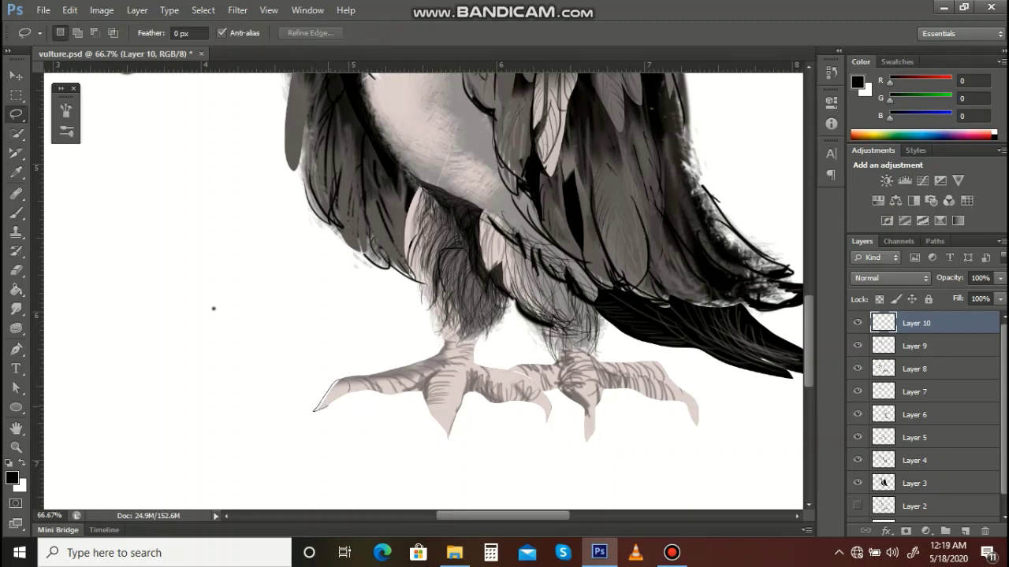
{"action": "left_click_drag", "start_coordinate": [315, 407], "coordinate": [314, 410]}
{"action": "key", "text": "alt+BackSpace"}
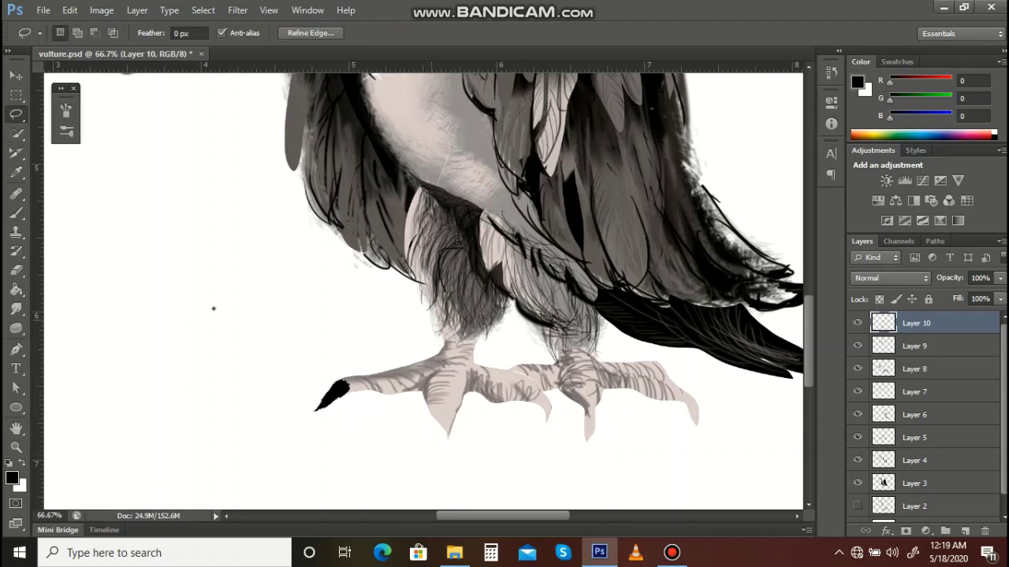
Step: Sample the foot's pale pinkish grey and paint a small highlight in the middle of the black claw
{"action": "key", "text": "b"}
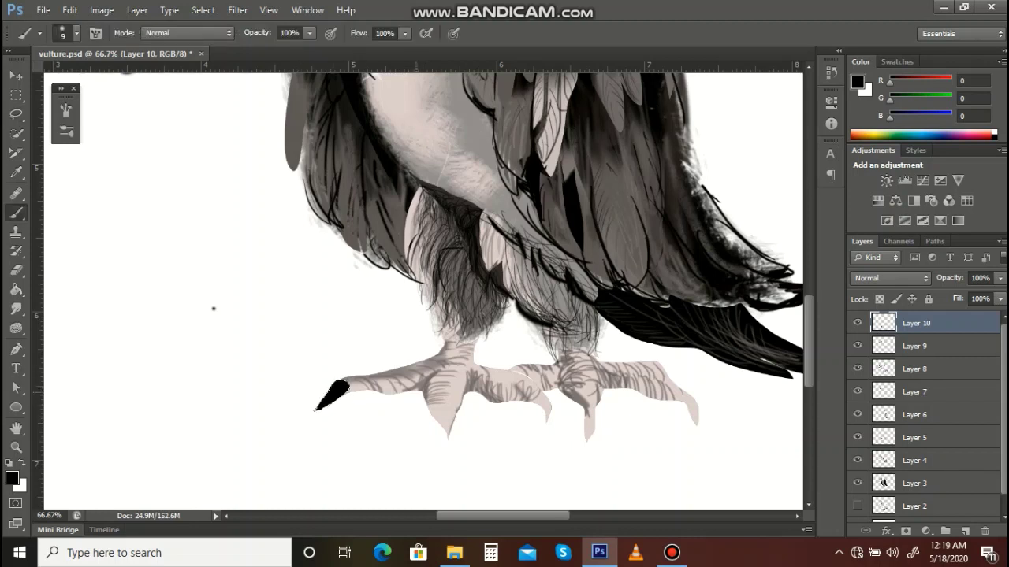
{"action": "key", "text": "i"}
{"action": "left_click", "coordinate": [430, 394]}
{"action": "key", "text": "b"}
{"action": "left_click_drag", "start_coordinate": [331, 399], "coordinate": [339, 386]}
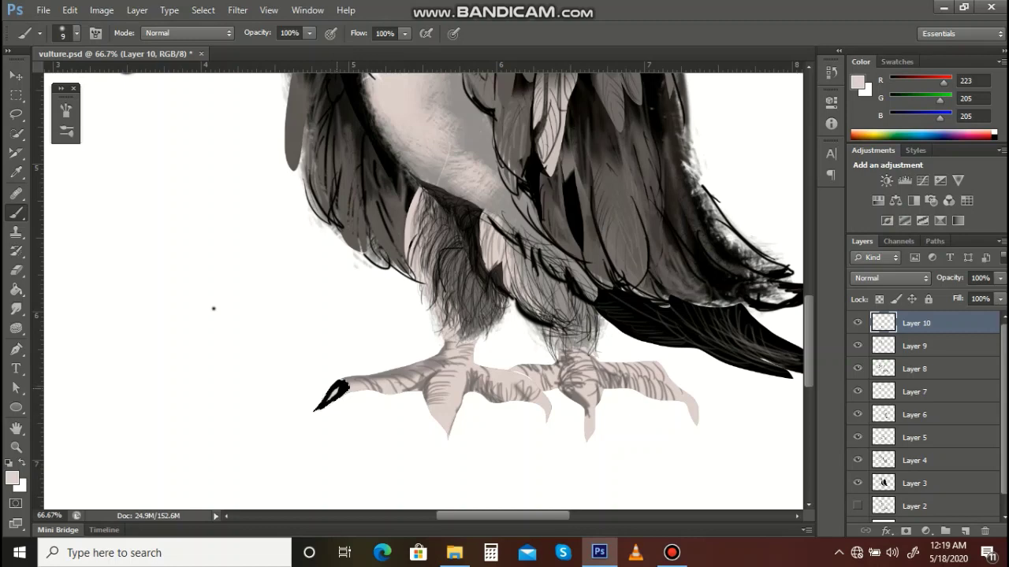
Step: Enlarge the brush to 25 px, set the foreground colour to dark blue 2e2d68 and tint the claw's edges
{"action": "key", "text": "bracketright"}
{"action": "key", "text": "bracketright"}
{"action": "key", "text": "bracketright"}
{"action": "key", "text": "bracketright"}
{"action": "left_click", "coordinate": [12, 479]}
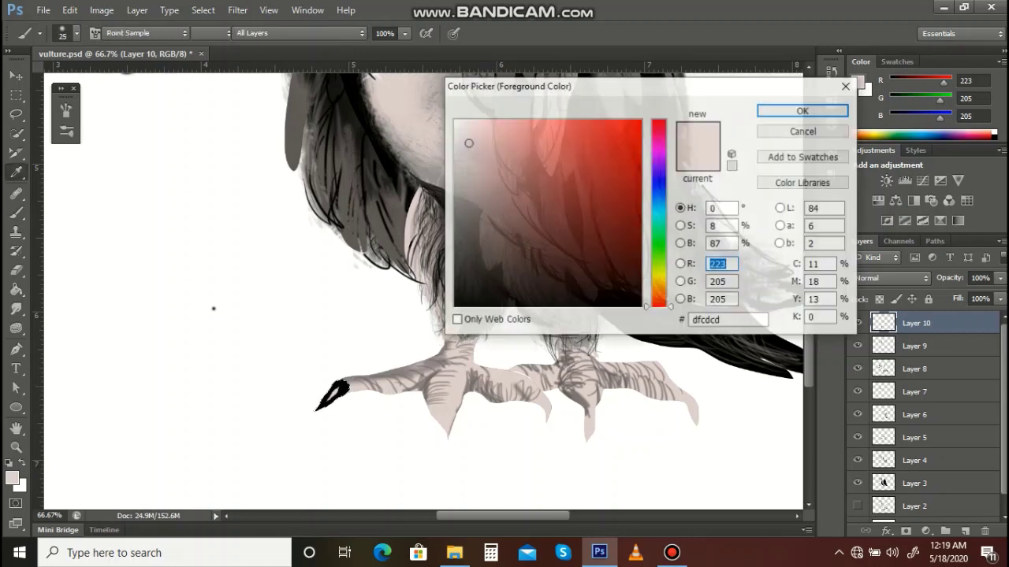
{"action": "left_click", "coordinate": [658, 181]}
{"action": "left_click", "coordinate": [559, 231]}
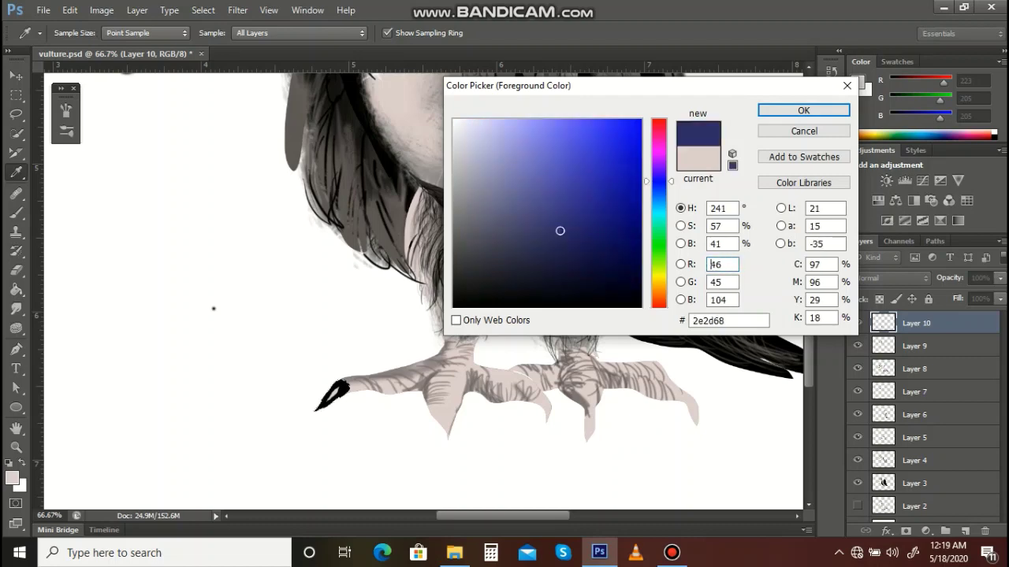
{"action": "key", "text": "Return"}
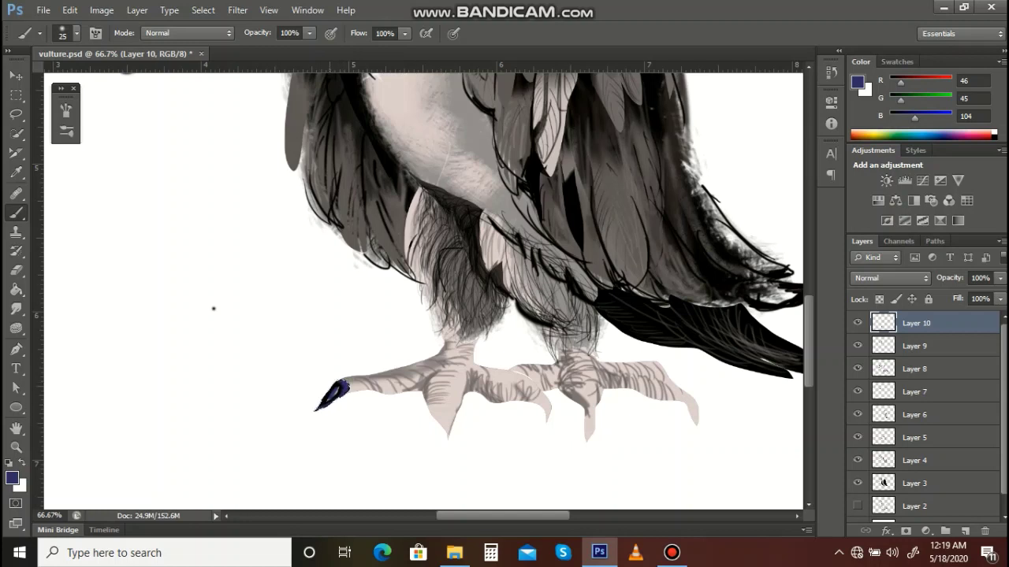
Step: Sample white from the background and paint a highlight down the middle of the claw to its tip
{"action": "key", "text": "i"}
{"action": "left_click", "coordinate": [213, 308]}
{"action": "key", "text": "b"}
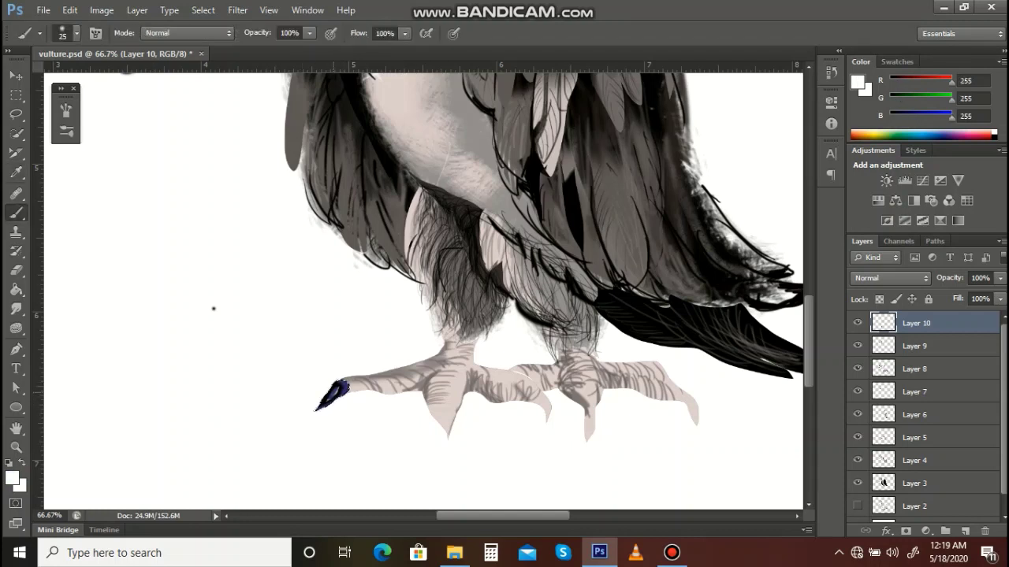
{"action": "key", "text": "z"}
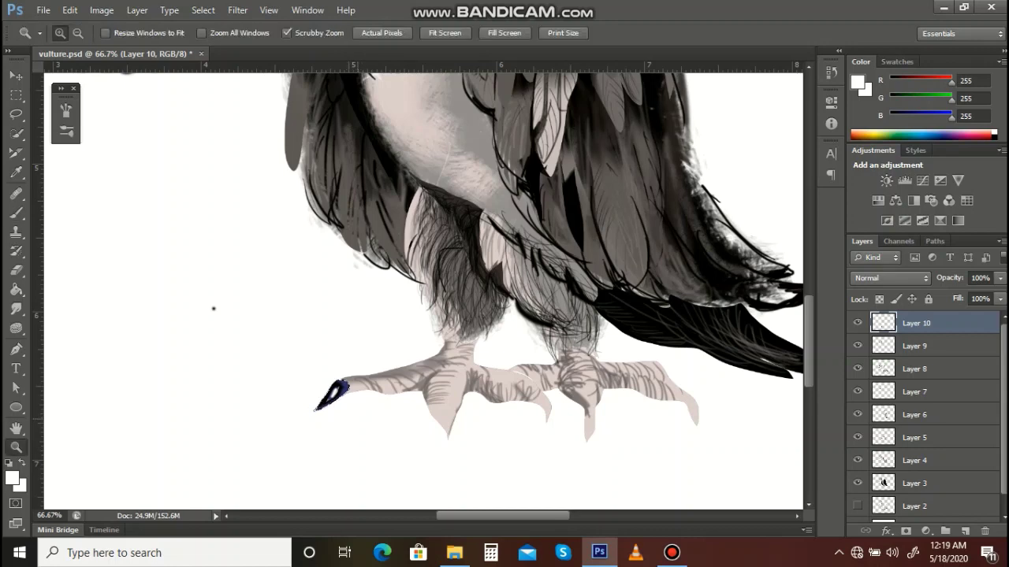
{"action": "left_click", "coordinate": [350, 416]}
{"action": "left_click", "coordinate": [351, 416]}
{"action": "left_click", "coordinate": [350, 416]}
{"action": "left_click_drag", "start_coordinate": [350, 416], "coordinate": [426, 456]}
{"action": "key", "text": "b"}
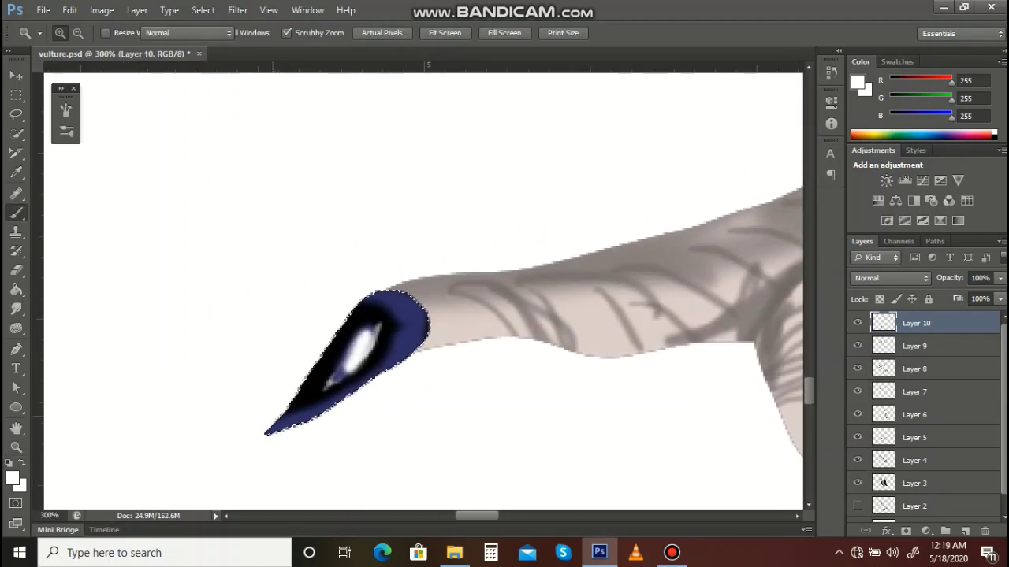
{"action": "left_click_drag", "start_coordinate": [367, 335], "coordinate": [281, 422]}
Step: Sample near-black from the foremost claw and paint its edges around the white highlight down to the tip
{"action": "key", "text": "i"}
{"action": "left_click", "coordinate": [386, 338]}
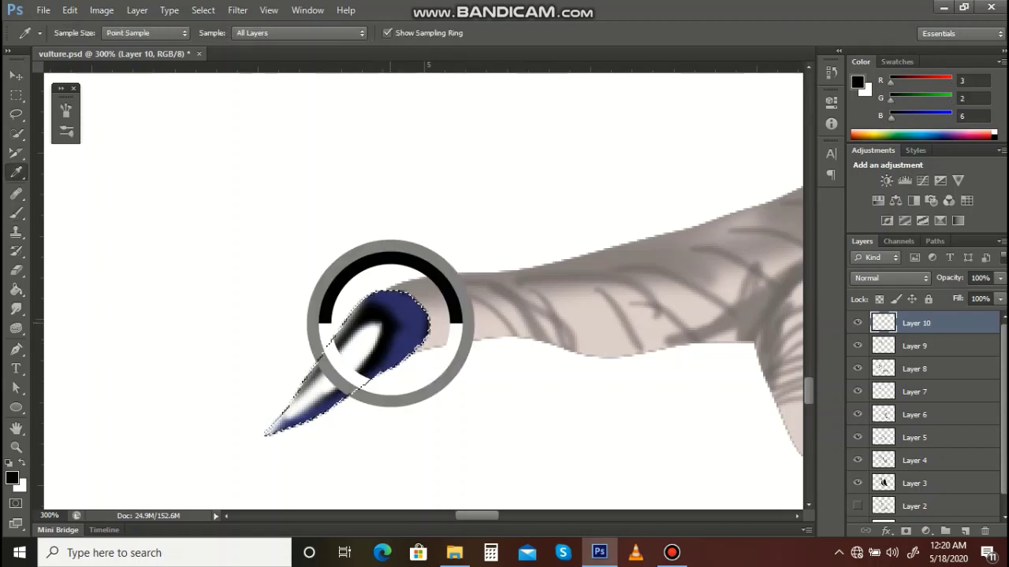
{"action": "key", "text": "b"}
{"action": "left_click_drag", "start_coordinate": [323, 354], "coordinate": [295, 398]}
{"action": "left_click_drag", "start_coordinate": [343, 330], "coordinate": [272, 427]}
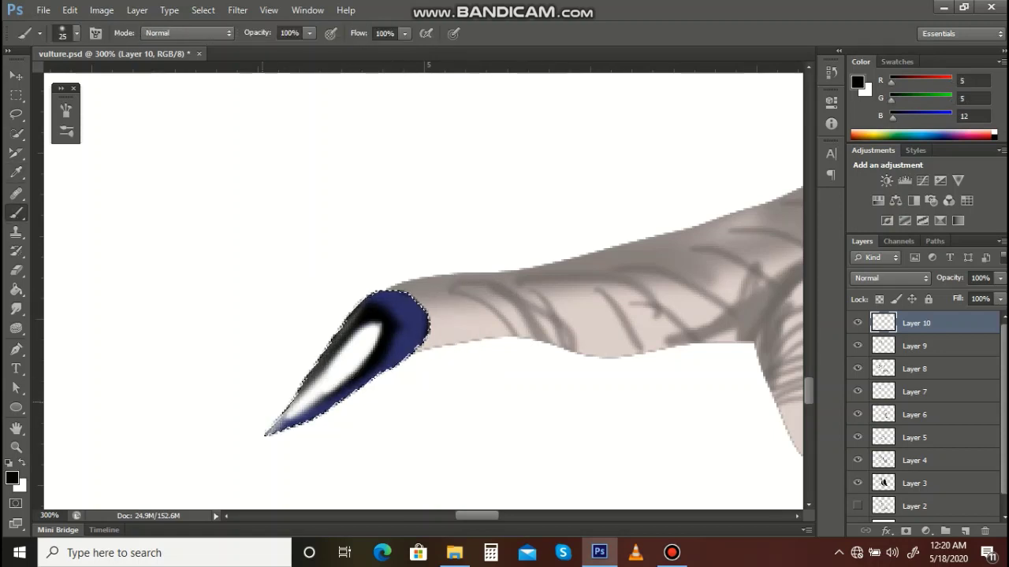
{"action": "left_click_drag", "start_coordinate": [322, 356], "coordinate": [268, 433]}
{"action": "mouse_move", "coordinate": [339, 334]}
{"action": "left_mouse_down"}
{"action": "mouse_move", "coordinate": [268, 431]}
{"action": "mouse_move", "coordinate": [290, 431]}
{"action": "mouse_move", "coordinate": [397, 367]}
{"action": "left_mouse_up"}
{"action": "mouse_move", "coordinate": [628, 437]}
{"action": "left_mouse_down"}
{"action": "mouse_move", "coordinate": [508, 421]}
{"action": "mouse_move", "coordinate": [568, 373]}
{"action": "mouse_move", "coordinate": [594, 377]}
{"action": "left_mouse_up"}
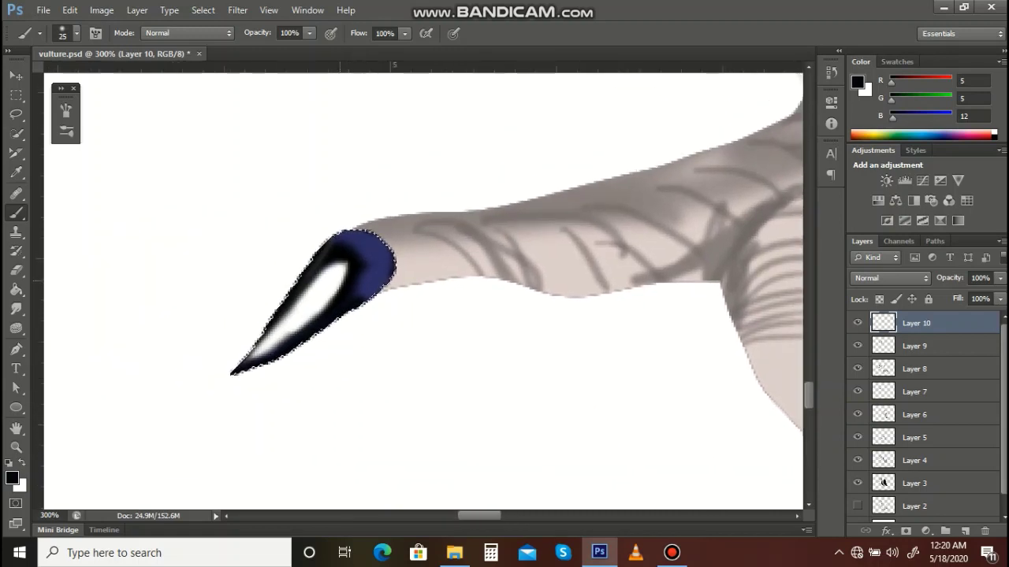
Step: Sample the claw's dark blue and smudge the upper end and edges of the white highlight into the surrounding colours
{"action": "key", "text": "i"}
{"action": "left_click", "coordinate": [374, 276]}
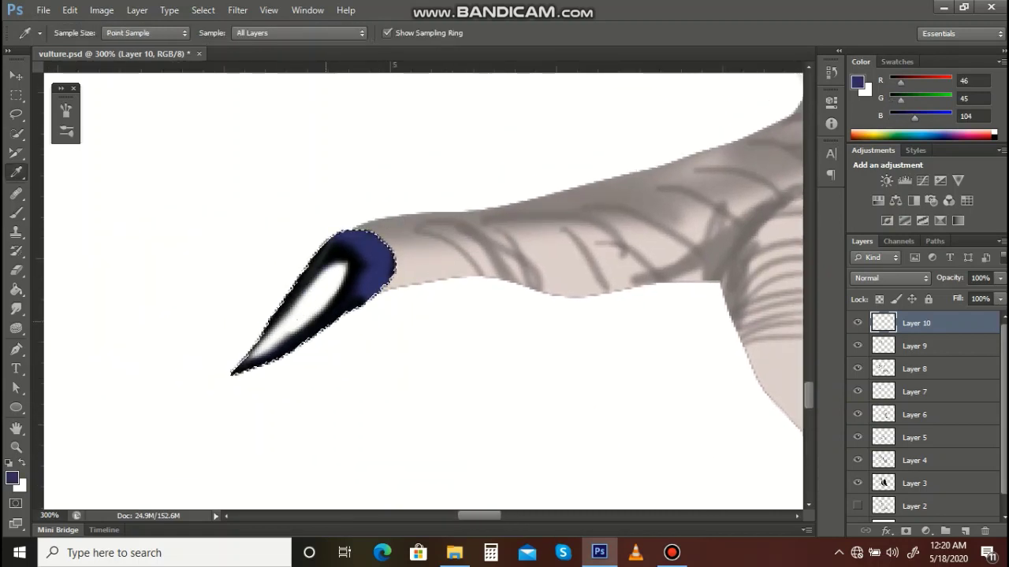
{"action": "key", "text": "b"}
{"action": "left_click", "coordinate": [15, 308]}
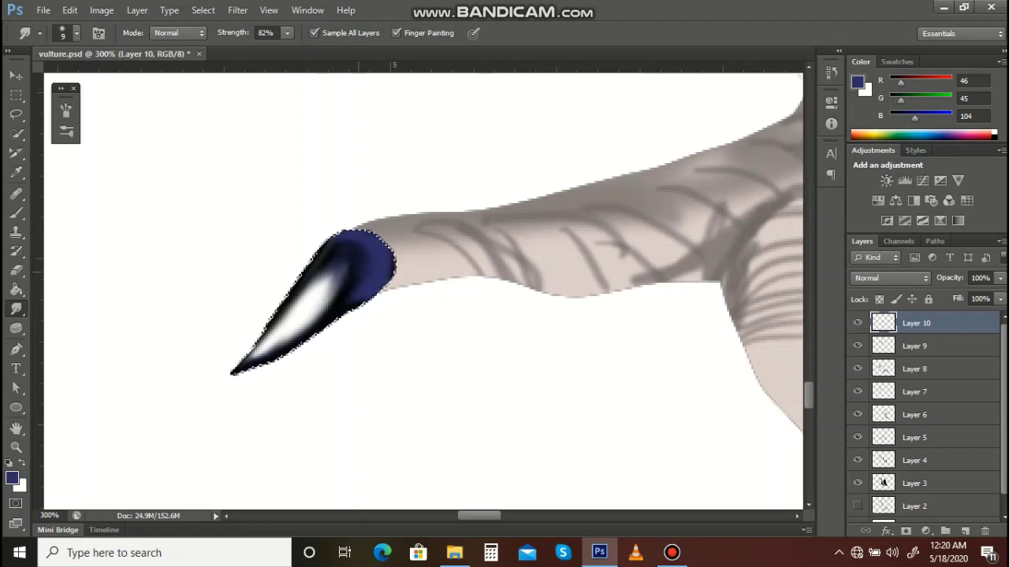
{"action": "left_click_drag", "start_coordinate": [360, 277], "coordinate": [334, 291]}
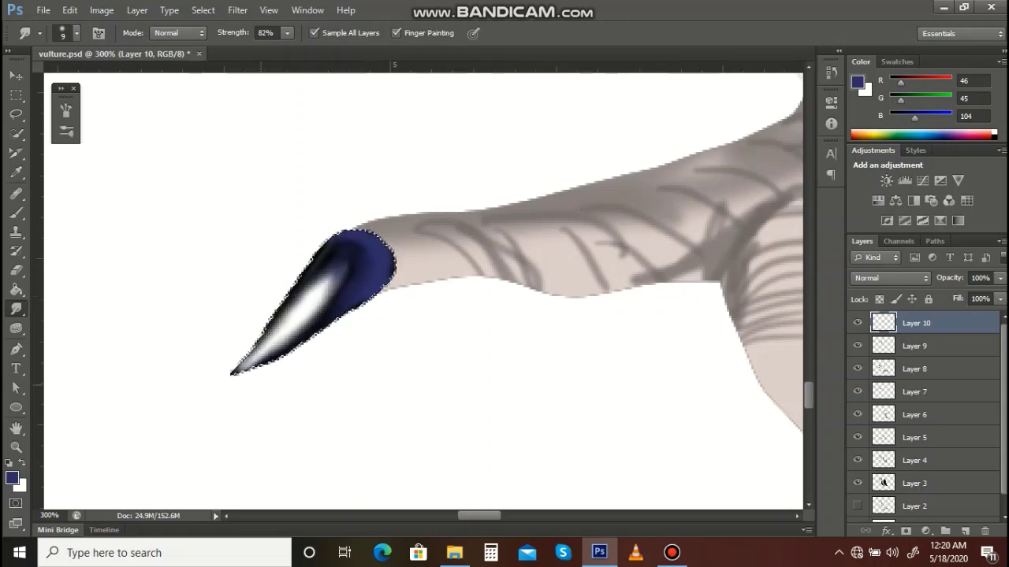
Step: Reset the foreground colour to black, darken the tip of the foremost claw and deselect it
{"action": "left_click", "coordinate": [9, 463]}
{"action": "key", "text": "b"}
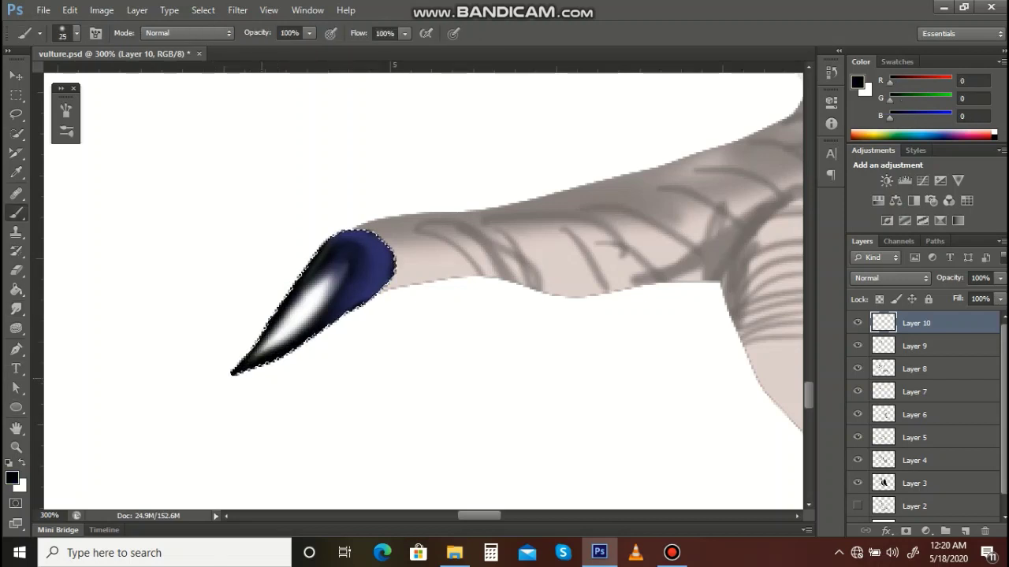
{"action": "mouse_move", "coordinate": [578, 420]}
{"action": "left_mouse_down"}
{"action": "mouse_move", "coordinate": [479, 381]}
{"action": "mouse_move", "coordinate": [406, 317]}
{"action": "left_mouse_up"}
{"action": "key", "text": "ctrl+d"}
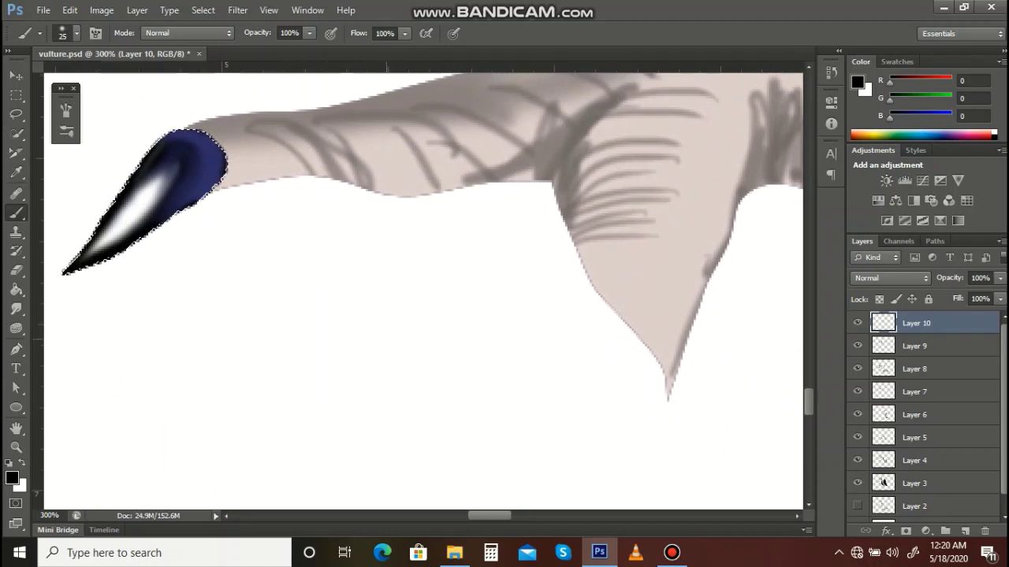
Step: Lasso the middle toe's claw and fill it with black, widening its lower half with a second black-filled lasso outline
{"action": "key", "text": "l"}
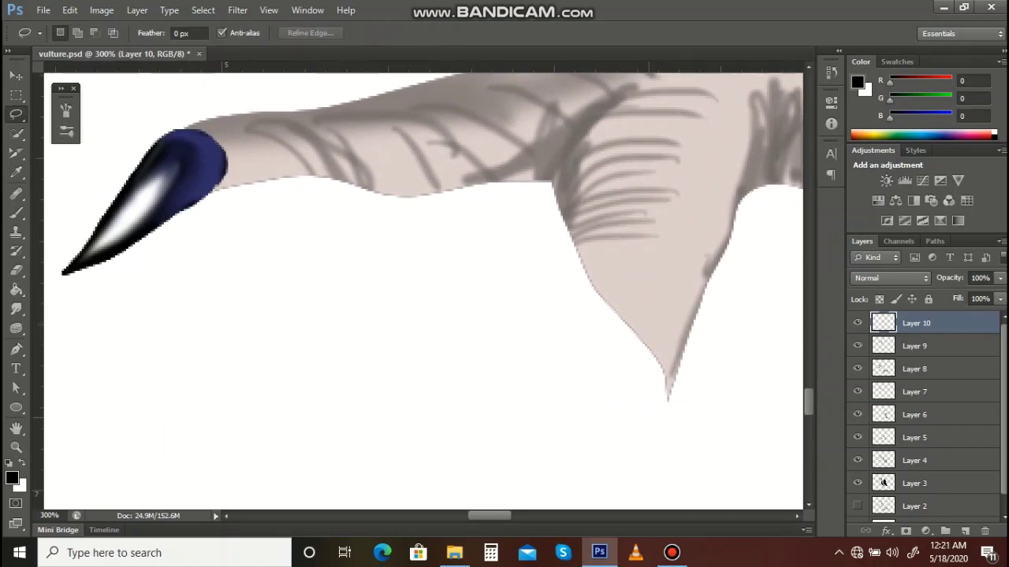
{"action": "scroll", "coordinate": [587, 276], "scroll_direction": "right", "scroll_amount": 3}
{"action": "mouse_move", "coordinate": [588, 275]}
{"action": "left_mouse_down"}
{"action": "mouse_move", "coordinate": [567, 234]}
{"action": "mouse_move", "coordinate": [499, 210]}
{"action": "mouse_move", "coordinate": [470, 279]}
{"action": "mouse_move", "coordinate": [520, 339]}
{"action": "mouse_move", "coordinate": [541, 413]}
{"action": "mouse_move", "coordinate": [589, 277]}
{"action": "left_mouse_up"}
{"action": "key", "text": "alt"}
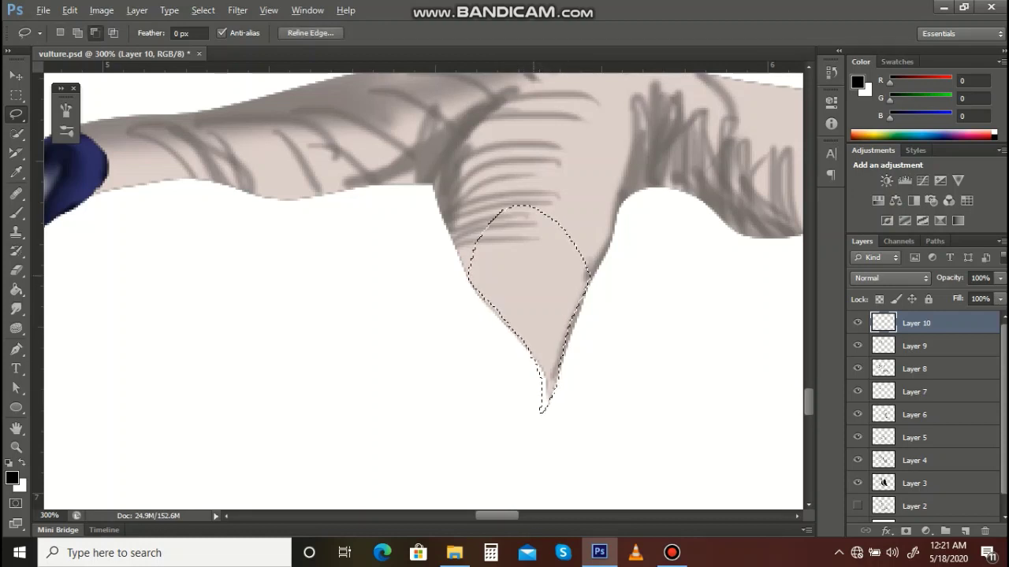
{"action": "key", "text": "alt+BackSpace"}
{"action": "left_click_drag", "start_coordinate": [512, 300], "coordinate": [548, 348]}
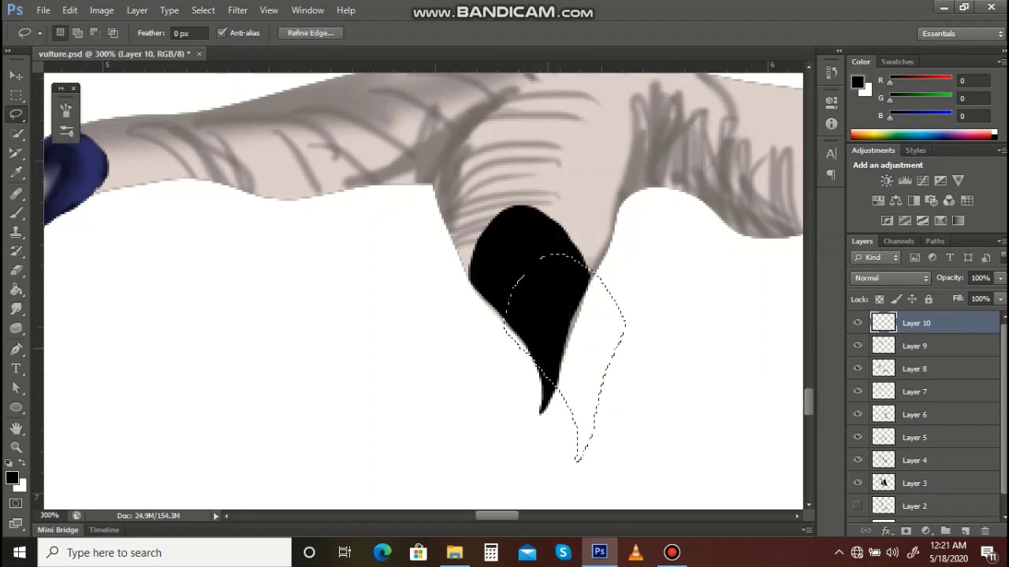
{"action": "key", "text": "ctrl+z"}
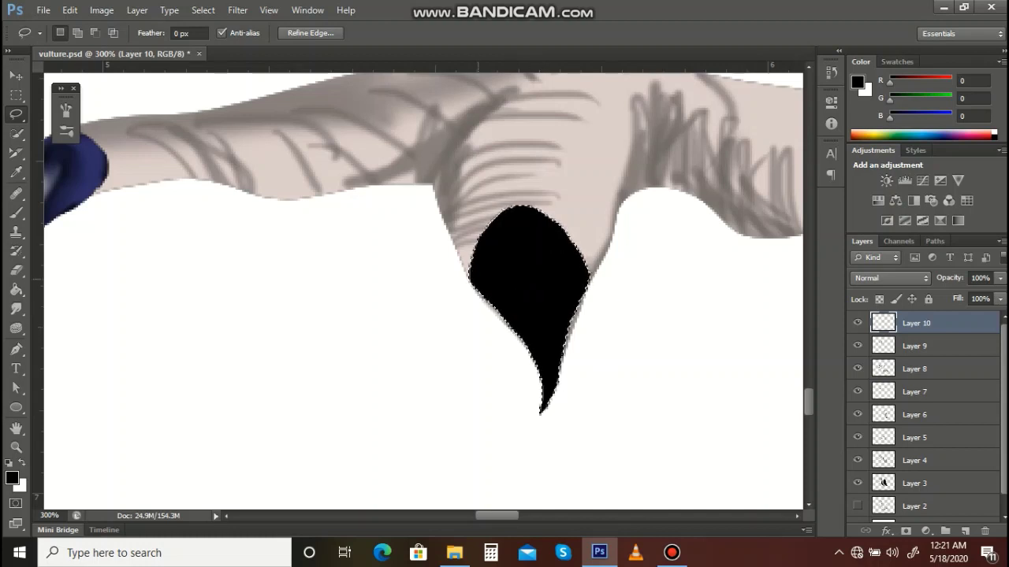
{"action": "mouse_move", "coordinate": [470, 282]}
{"action": "left_mouse_down"}
{"action": "mouse_move", "coordinate": [473, 320]}
{"action": "mouse_move", "coordinate": [533, 405]}
{"action": "left_mouse_up"}
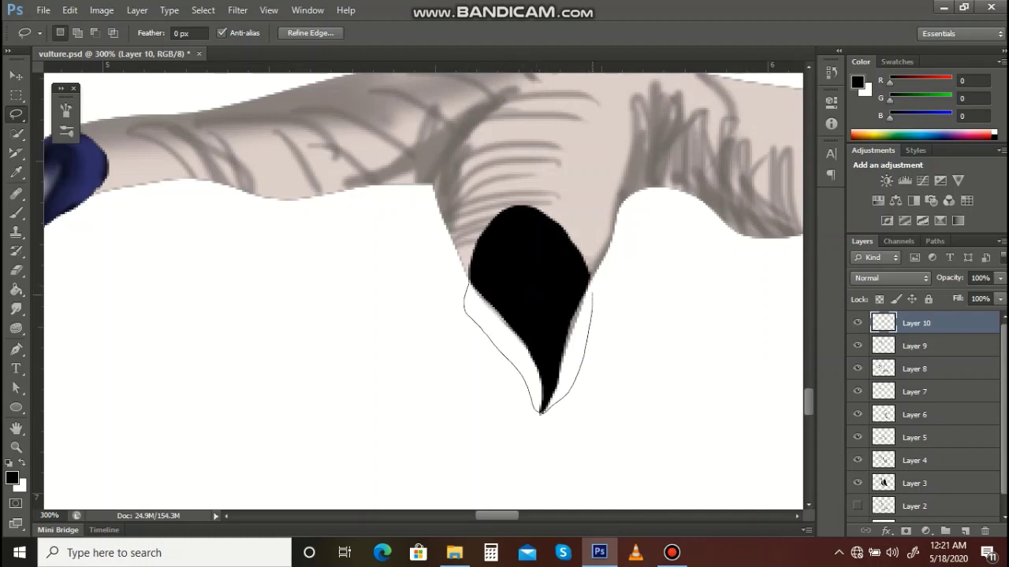
{"action": "key", "text": "alt+BackSpace"}
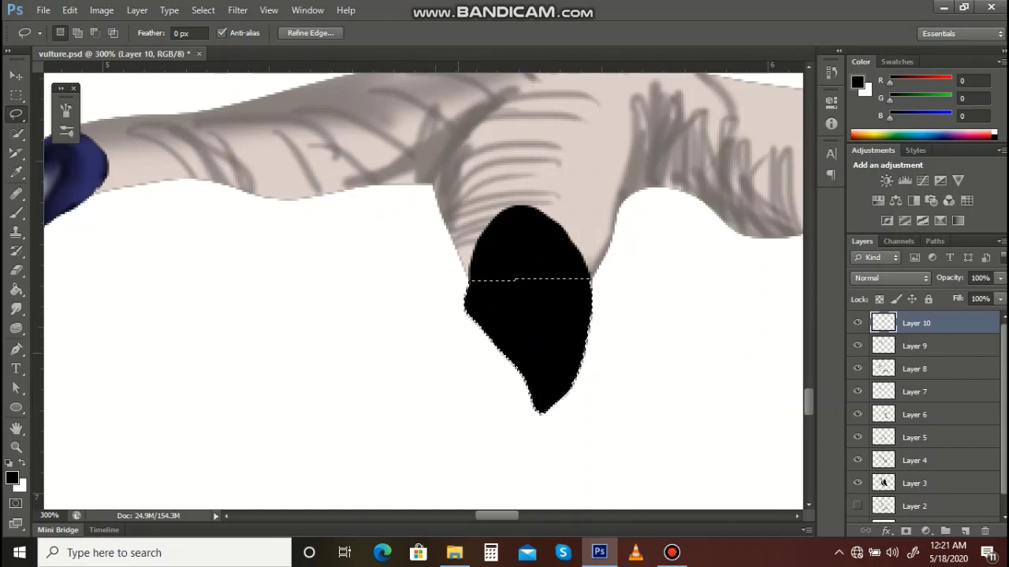
Step: Tint both sides of the claw's lower half with sampled dark blue and paint a white highlight down its middle
{"action": "key", "text": "b"}
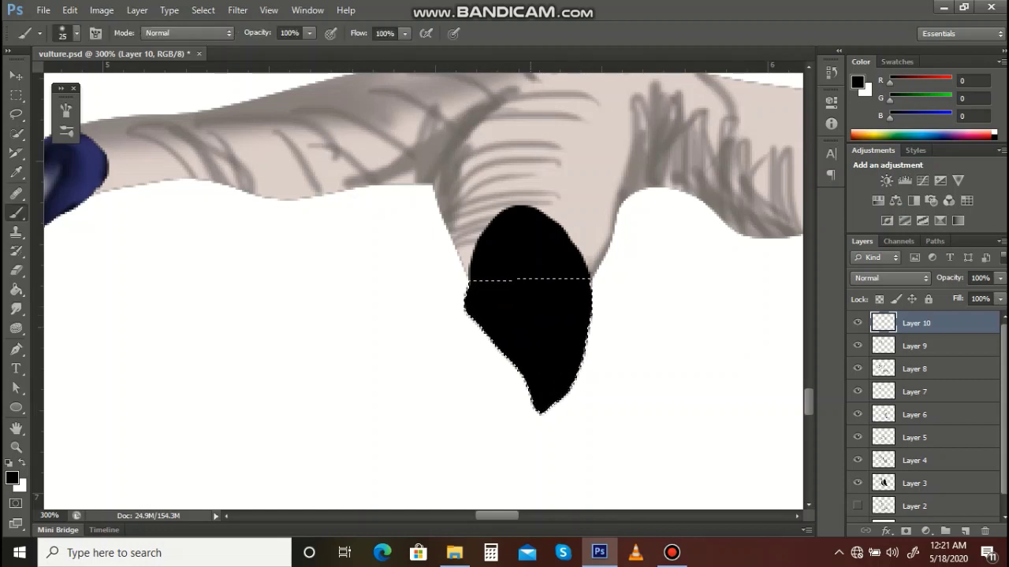
{"action": "left_click", "coordinate": [91, 172], "text": "alt"}
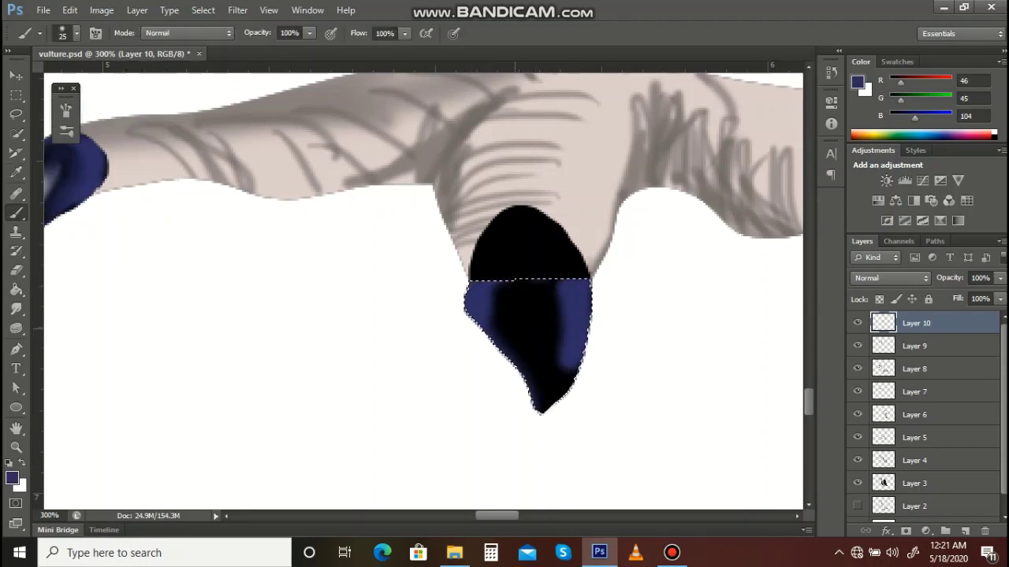
{"action": "left_click", "coordinate": [504, 386], "text": "alt"}
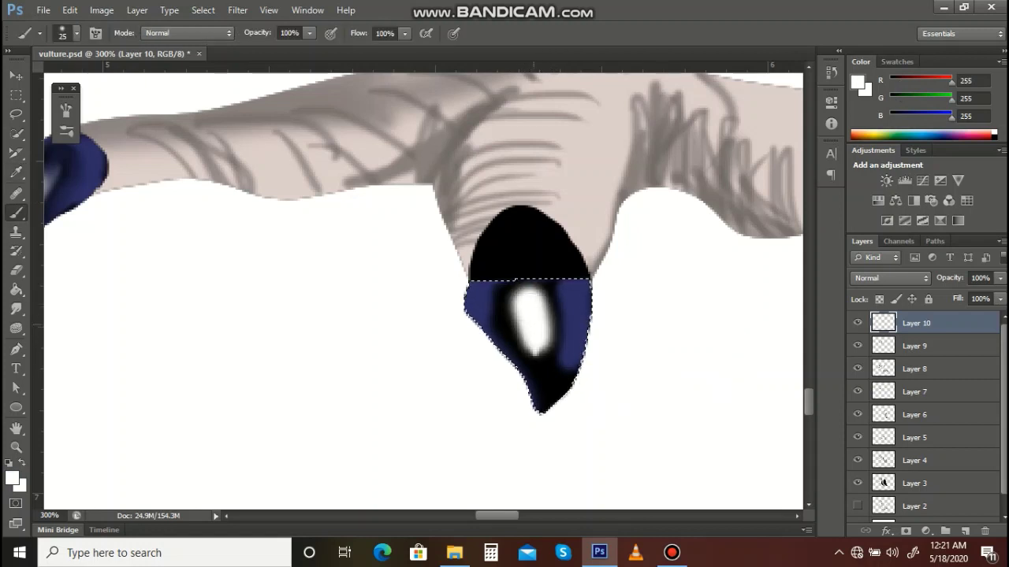
Step: Smudge the middle claw's highlight and blue sides together, darken its outer edges with sampled black and deselect
{"action": "left_click", "coordinate": [16, 308]}
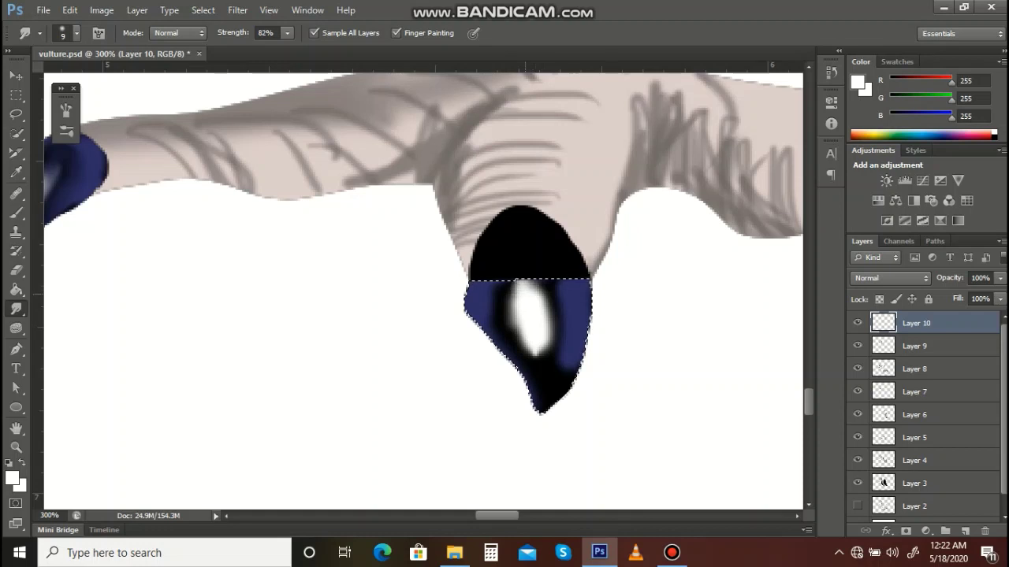
{"action": "left_click_drag", "start_coordinate": [502, 307], "coordinate": [499, 304]}
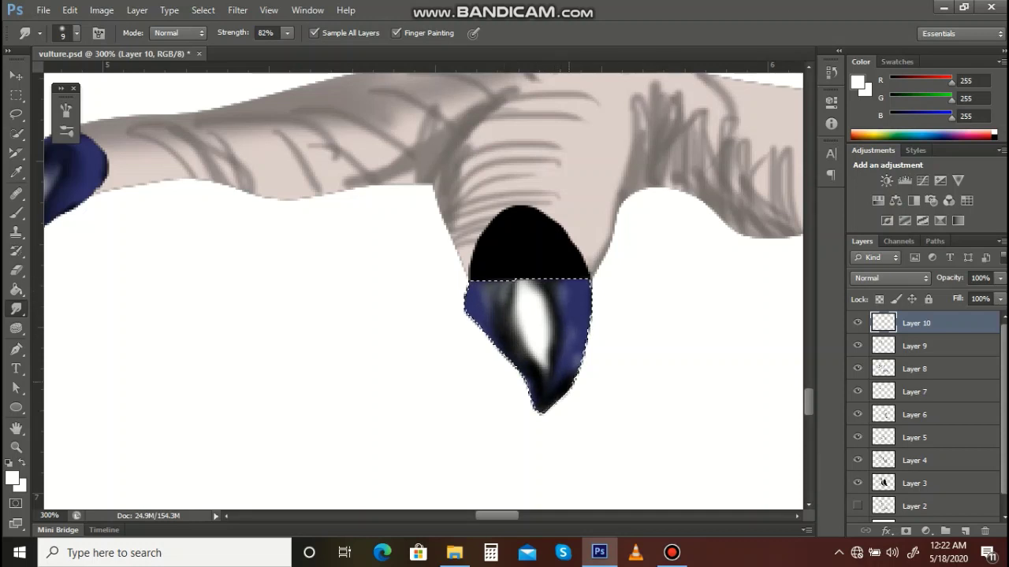
{"action": "key", "text": "i"}
{"action": "left_click", "coordinate": [508, 327]}
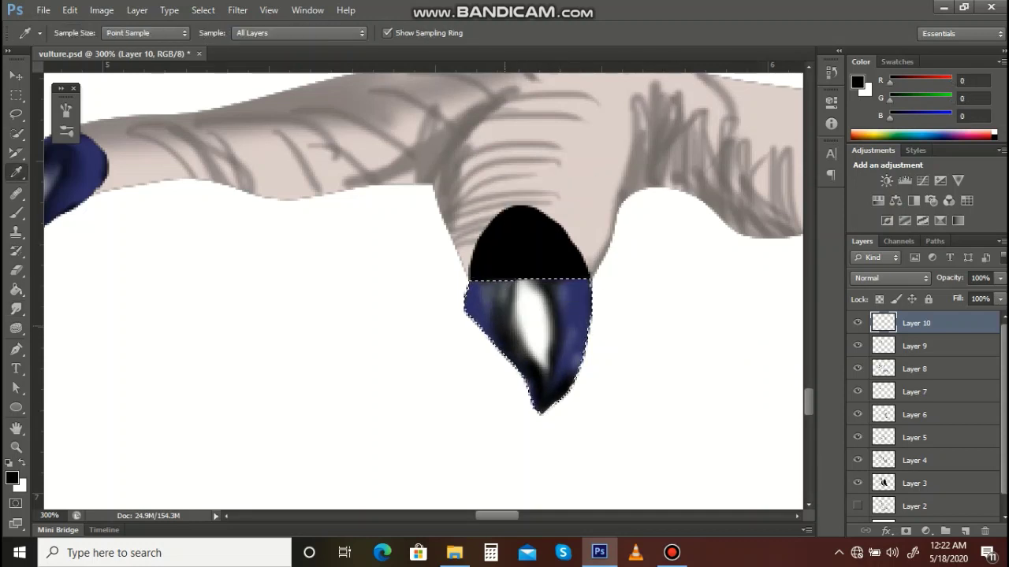
{"action": "key", "text": "b"}
{"action": "mouse_move", "coordinate": [600, 279]}
{"action": "left_mouse_down"}
{"action": "mouse_move", "coordinate": [603, 319]}
{"action": "mouse_move", "coordinate": [575, 390]}
{"action": "mouse_move", "coordinate": [490, 338]}
{"action": "left_mouse_up"}
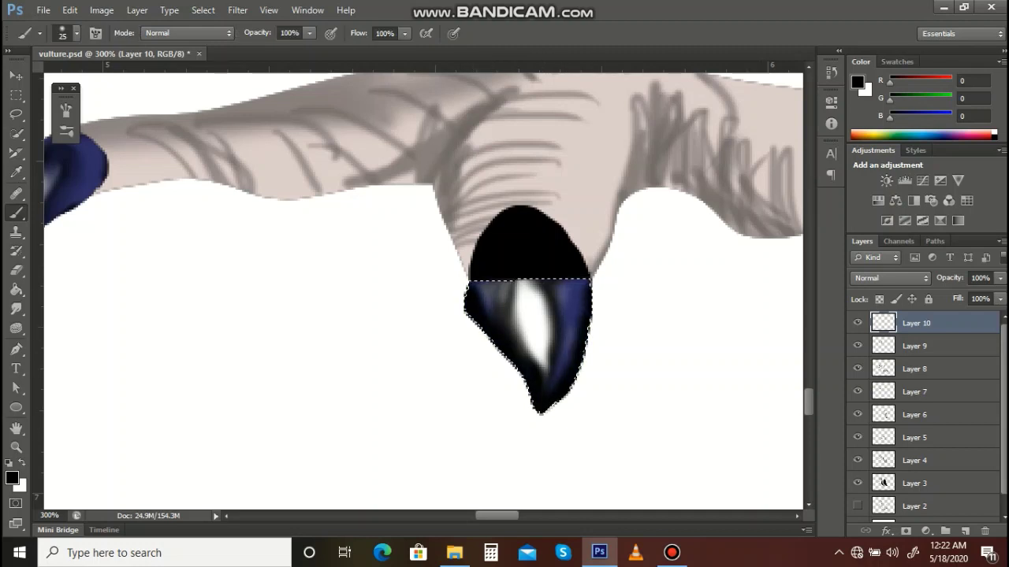
{"action": "key", "text": "ctrl+d"}
Step: Select the whole middle claw and paint its upper part and side with the sampled very dark blue (19, 19, 44)
{"action": "left_click_drag", "start_coordinate": [581, 341], "coordinate": [542, 436]}
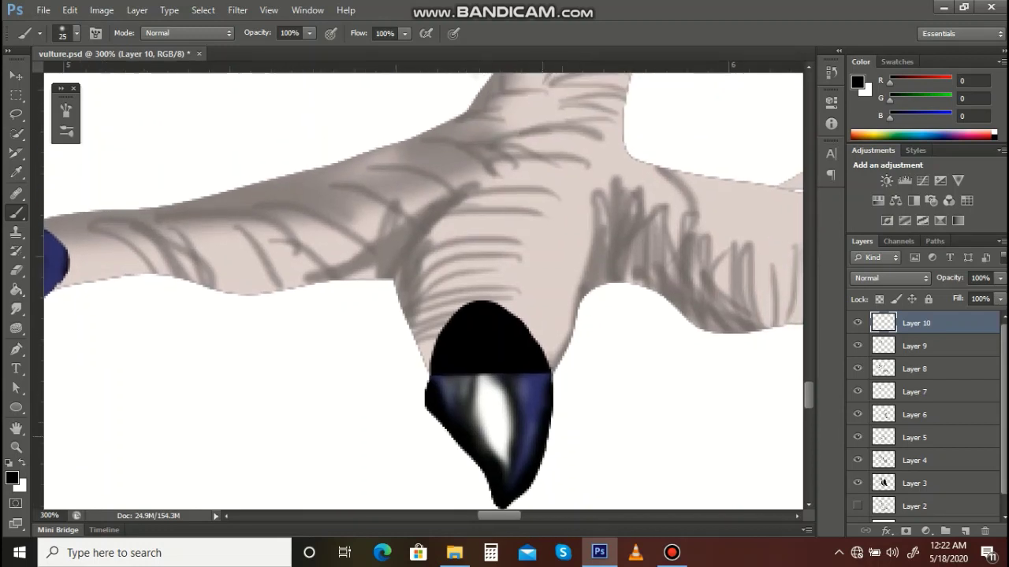
{"action": "key", "text": "w"}
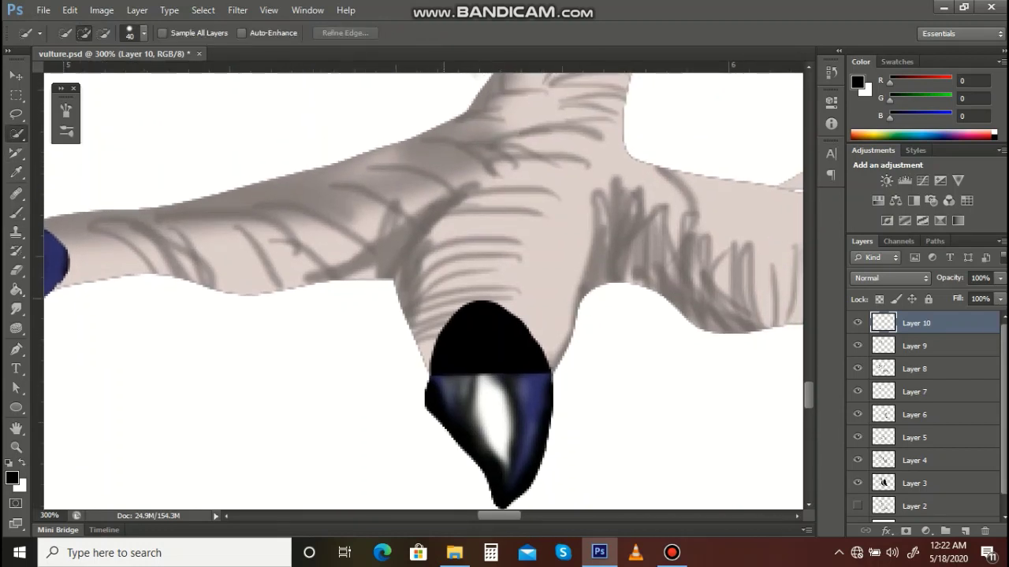
{"action": "key", "text": "ctrl+shift+d"}
{"action": "key", "text": "b"}
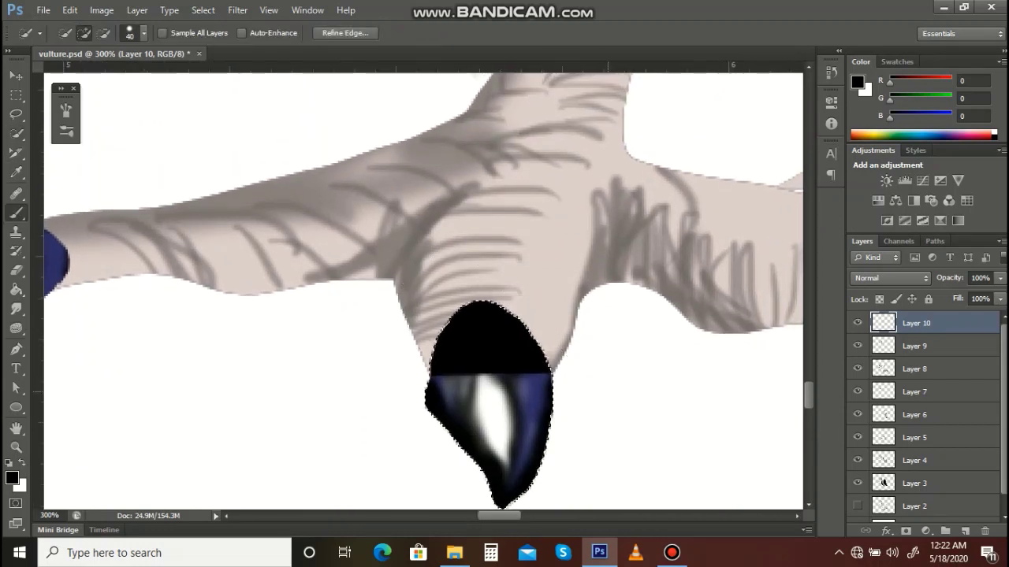
{"action": "key", "text": "i"}
{"action": "left_click", "coordinate": [481, 472]}
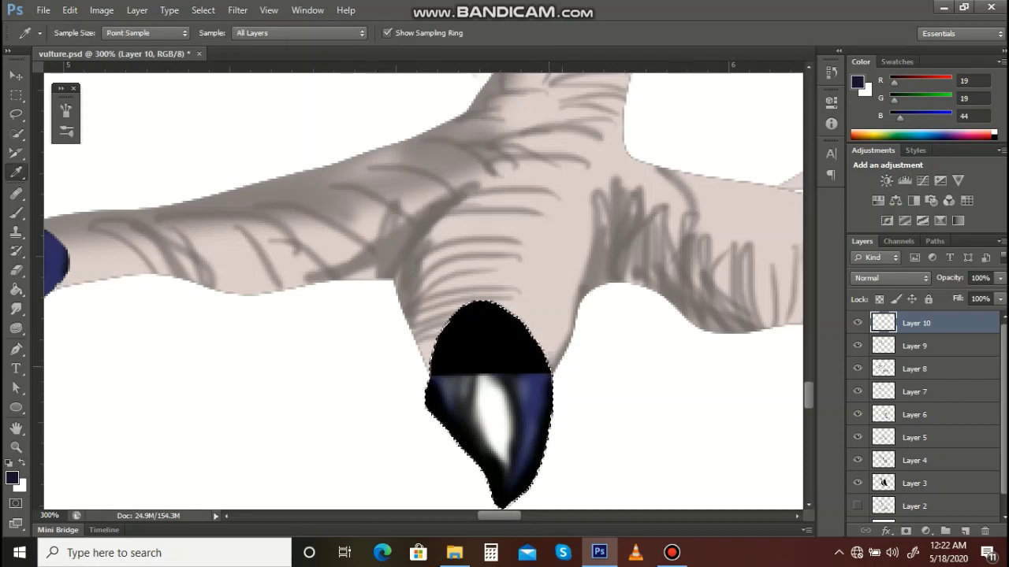
{"action": "key", "text": "b"}
{"action": "left_click_drag", "start_coordinate": [464, 312], "coordinate": [434, 370]}
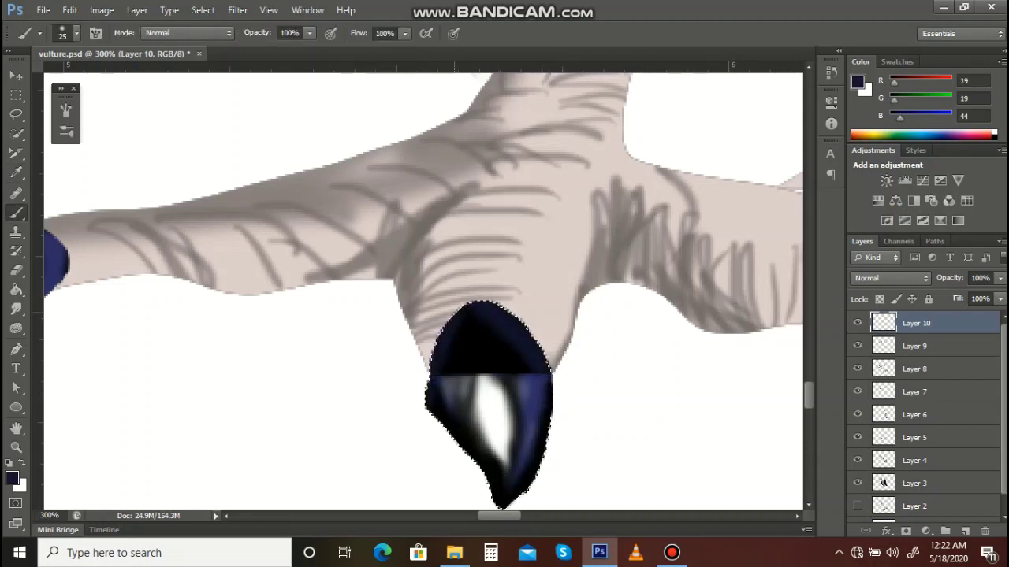
{"action": "mouse_move", "coordinate": [513, 341]}
{"action": "left_mouse_down"}
{"action": "mouse_move", "coordinate": [504, 359]}
{"action": "mouse_move", "coordinate": [512, 366]}
{"action": "mouse_move", "coordinate": [473, 368]}
{"action": "mouse_move", "coordinate": [534, 365]}
{"action": "mouse_move", "coordinate": [473, 352]}
{"action": "left_mouse_up"}
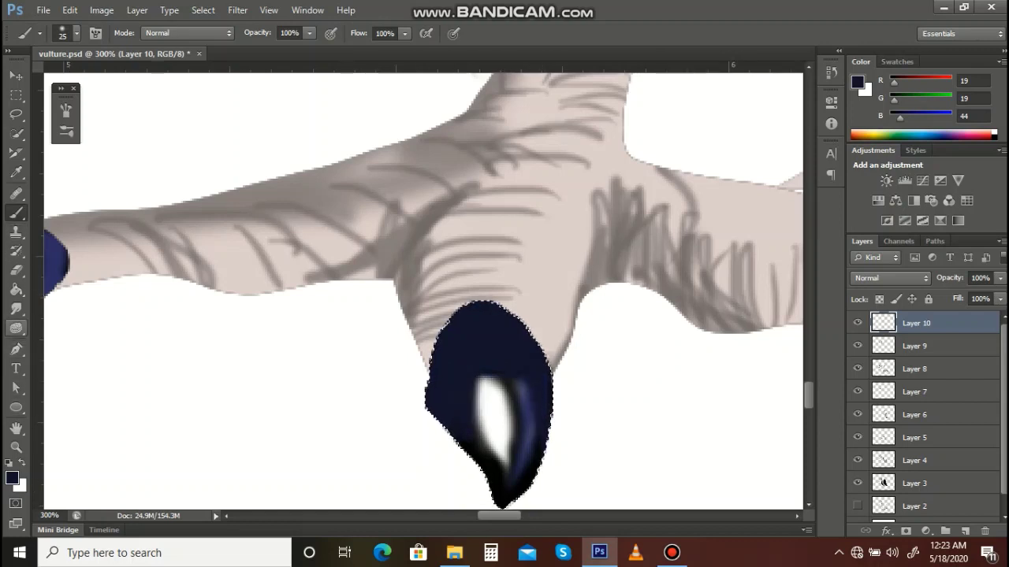
Step: Smudge the upper end of the middle claw's white highlight into the dark blue and deselect the claw
{"action": "left_click", "coordinate": [16, 310]}
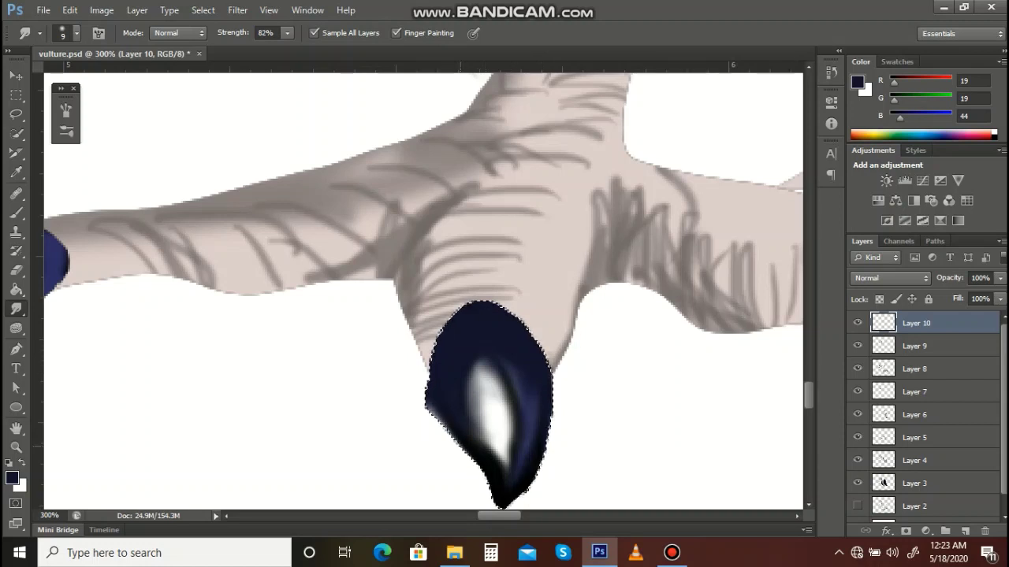
{"action": "scroll", "coordinate": [423, 292], "scroll_direction": "left", "scroll_amount": 3}
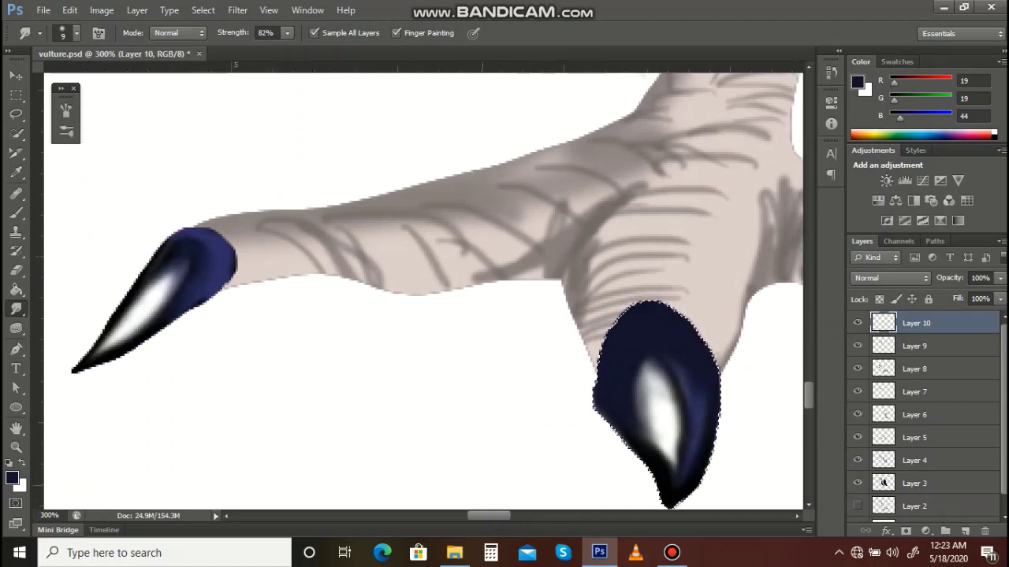
{"action": "key", "text": "ctrl+d"}
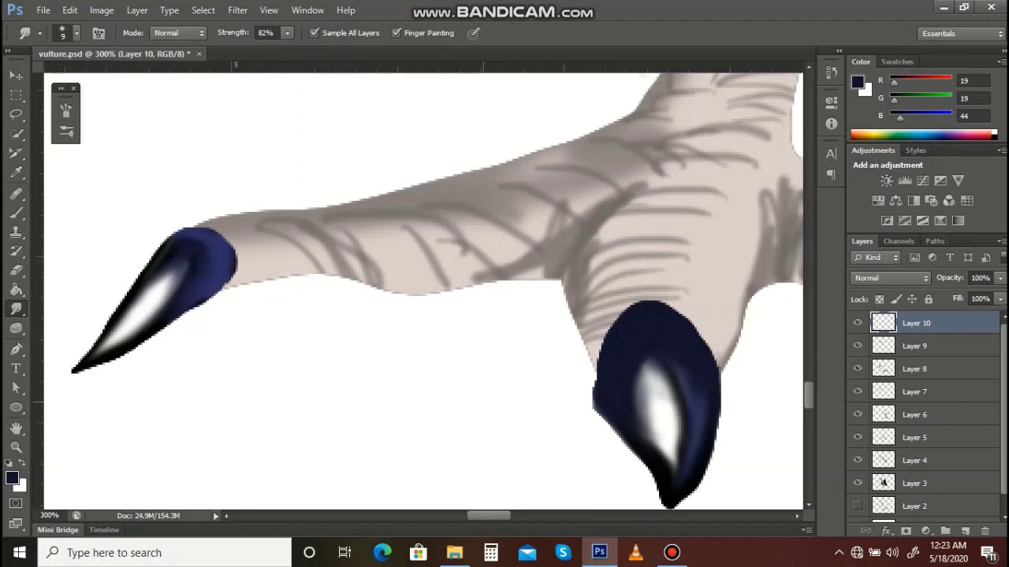
{"action": "left_click", "coordinate": [671, 552]}
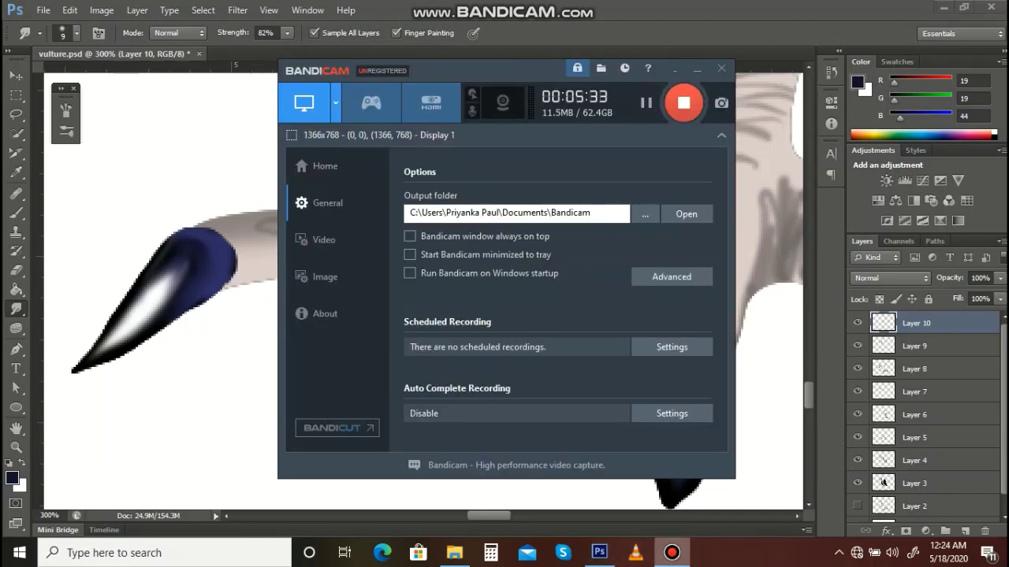
{"action": "left_click", "coordinate": [672, 552]}
Step: Select the curved claw tip of the toe right of the middle claw and fill it with very dark blue (19, 19, 44)
{"action": "mouse_move", "coordinate": [567, 371]}
{"action": "left_mouse_down"}
{"action": "mouse_move", "coordinate": [195, 348]}
{"action": "mouse_move", "coordinate": [111, 357]}
{"action": "left_mouse_up"}
{"action": "left_click", "coordinate": [16, 114]}
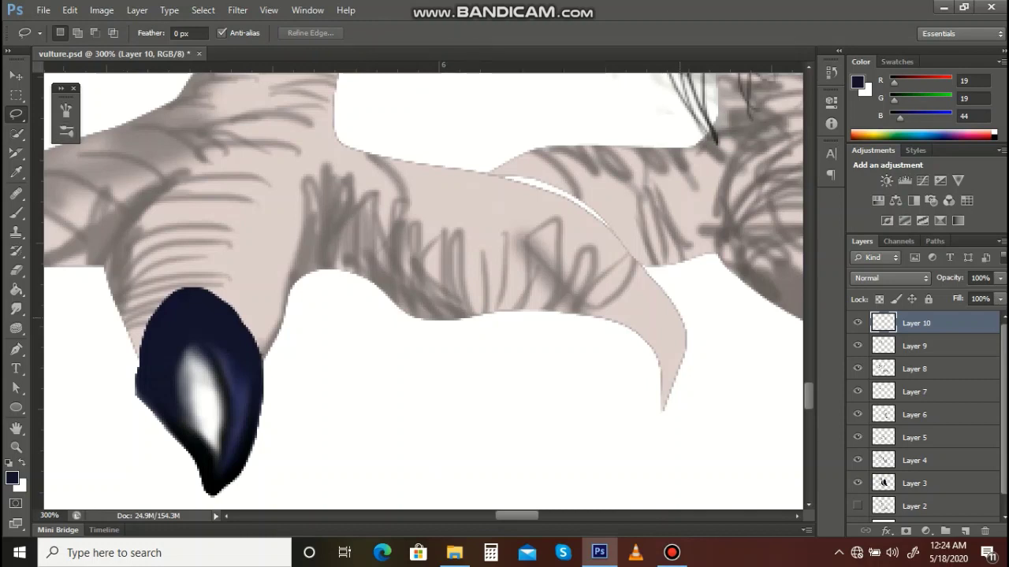
{"action": "mouse_move", "coordinate": [679, 316]}
{"action": "left_mouse_down"}
{"action": "mouse_move", "coordinate": [624, 291]}
{"action": "mouse_move", "coordinate": [610, 319]}
{"action": "mouse_move", "coordinate": [659, 390]}
{"action": "mouse_move", "coordinate": [661, 412]}
{"action": "mouse_move", "coordinate": [685, 425]}
{"action": "mouse_move", "coordinate": [692, 335]}
{"action": "mouse_move", "coordinate": [650, 299]}
{"action": "mouse_move", "coordinate": [708, 370]}
{"action": "mouse_move", "coordinate": [697, 435]}
{"action": "mouse_move", "coordinate": [663, 408]}
{"action": "mouse_move", "coordinate": [650, 349]}
{"action": "mouse_move", "coordinate": [630, 333]}
{"action": "mouse_move", "coordinate": [683, 410]}
{"action": "left_mouse_up"}
{"action": "key", "text": "ctrl+d"}
{"action": "key", "text": "ctrl+d"}
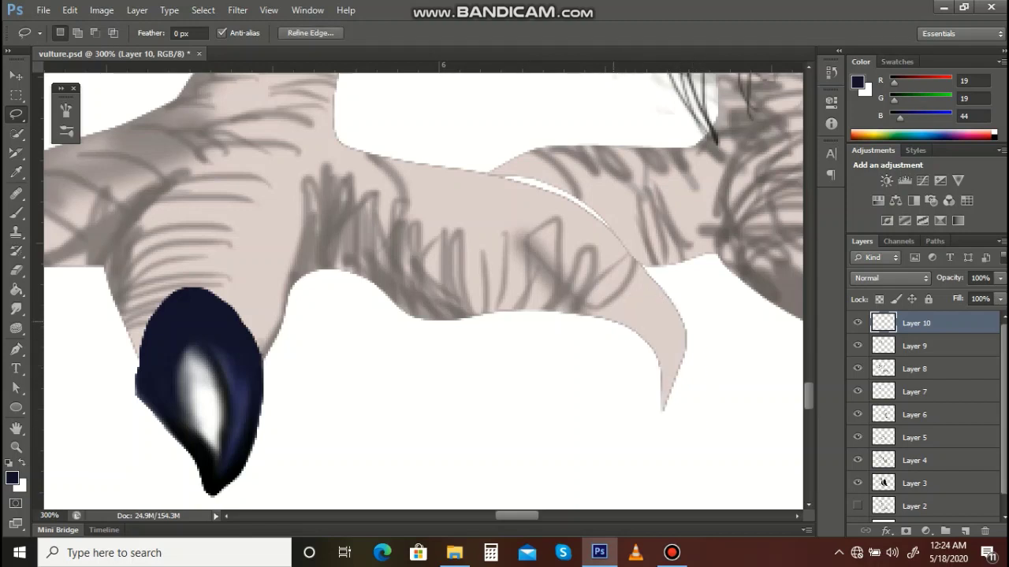
{"action": "left_click_drag", "start_coordinate": [612, 319], "coordinate": [655, 359]}
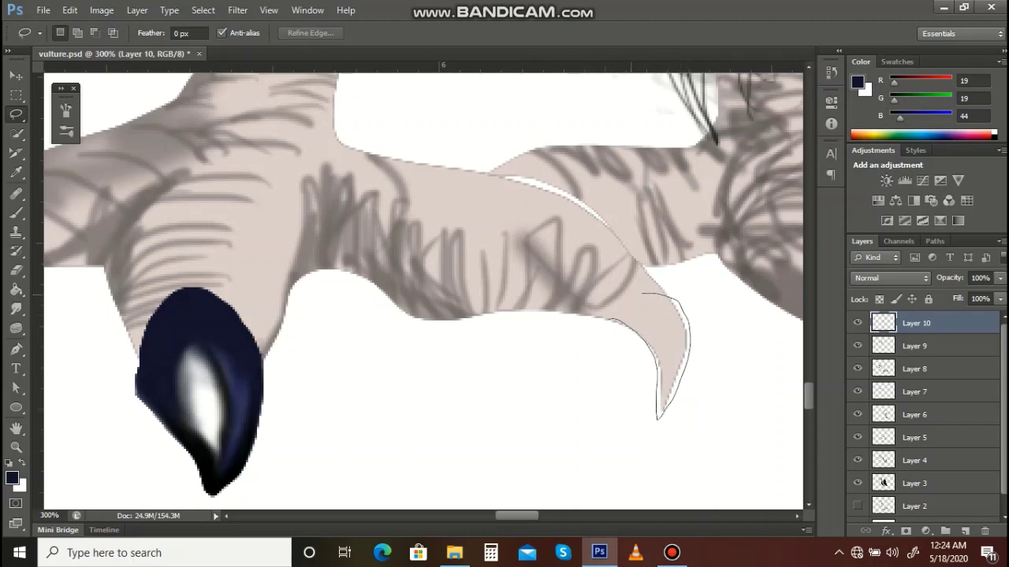
{"action": "left_click_drag", "start_coordinate": [583, 297], "coordinate": [581, 301]}
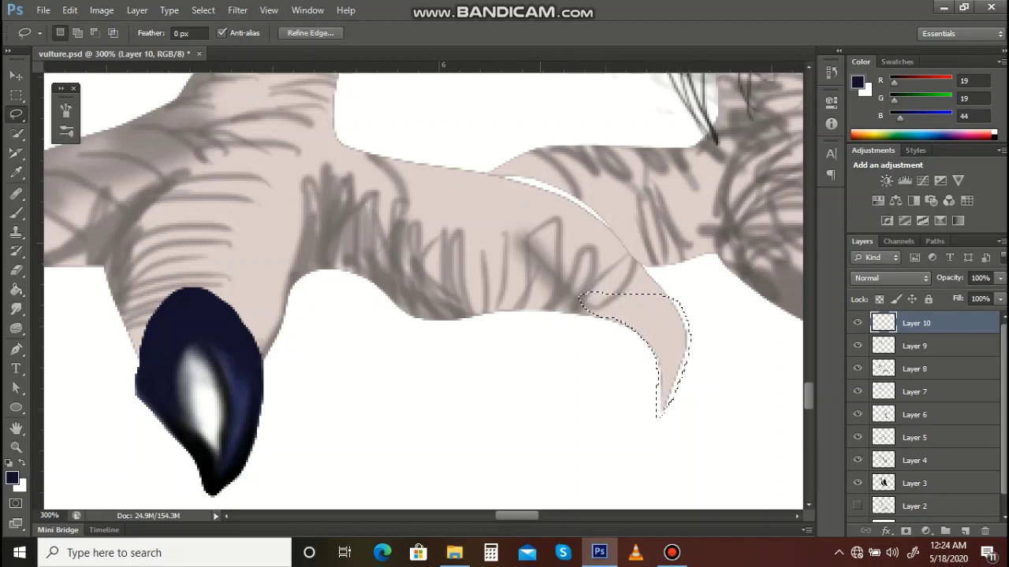
{"action": "key", "text": "alt+BackSpace"}
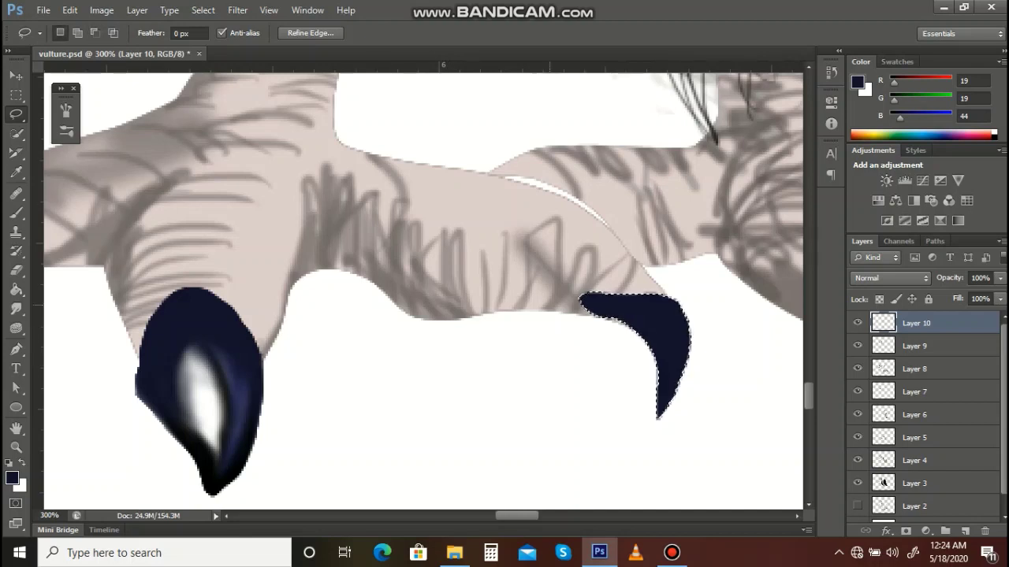
Step: Paint a short white highlight in the curved claw's bend and tint the area around it with sampled dark blue (41, 39, 77)
{"action": "key", "text": "b"}
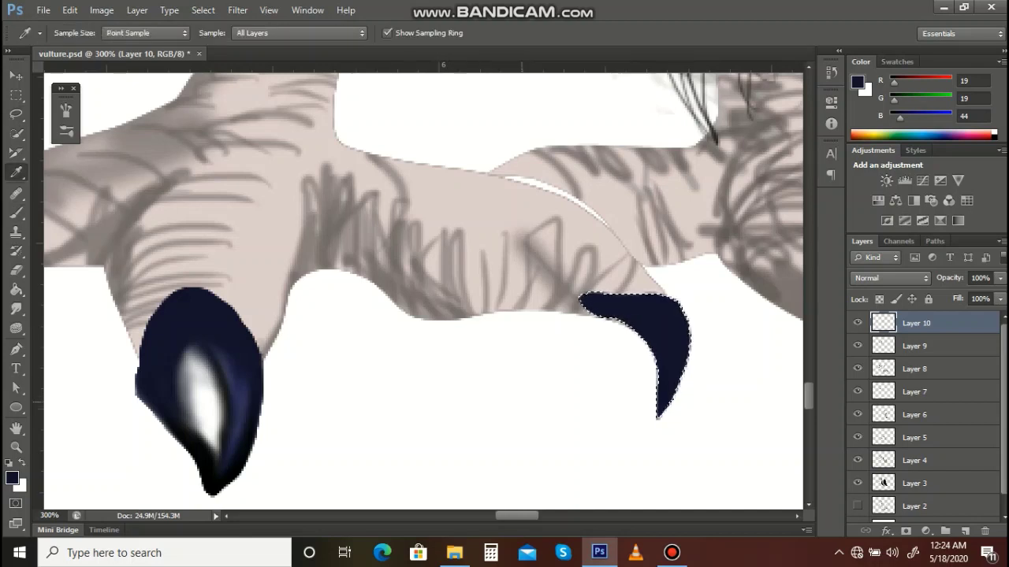
{"action": "left_click", "coordinate": [587, 353], "text": "alt"}
{"action": "left_click", "coordinate": [664, 325]}
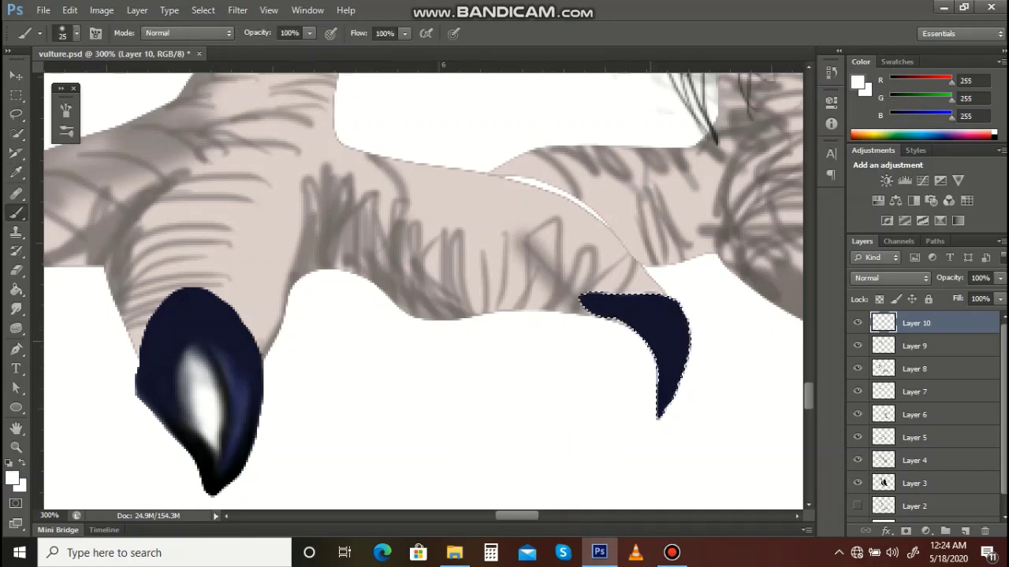
{"action": "left_click_drag", "start_coordinate": [660, 323], "coordinate": [669, 353]}
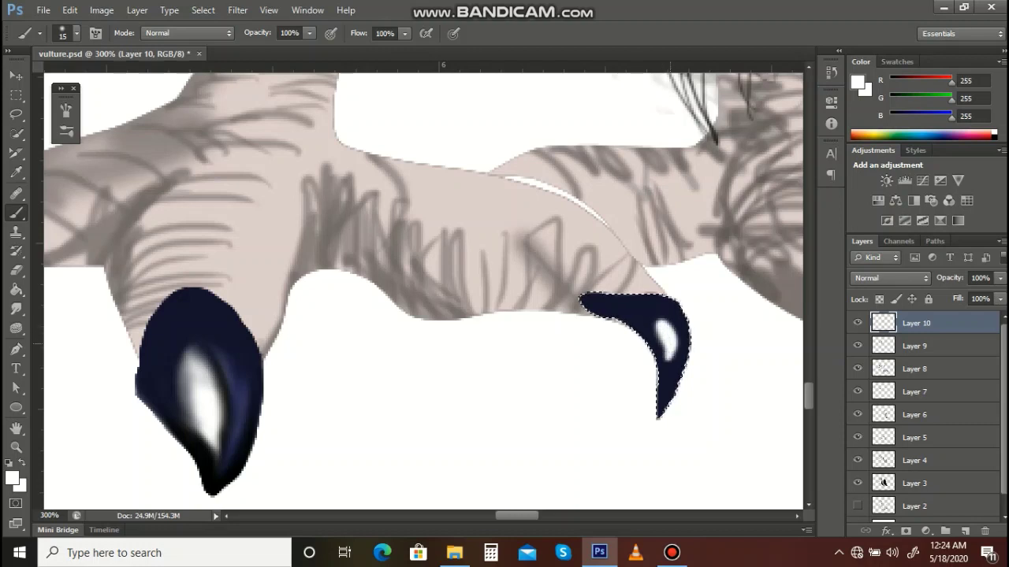
{"action": "left_click", "coordinate": [237, 386], "text": "alt"}
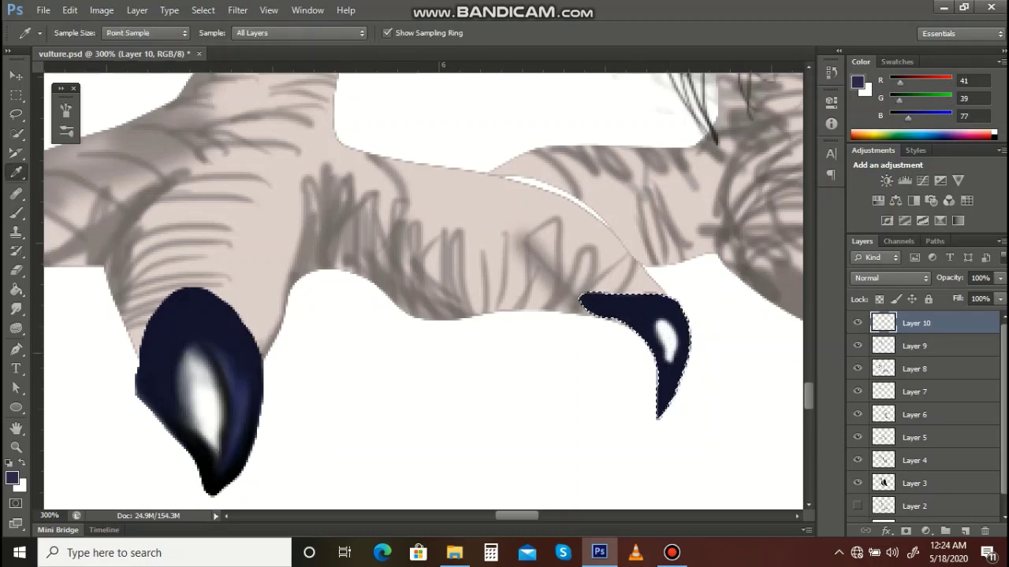
{"action": "mouse_move", "coordinate": [649, 327]}
{"action": "left_mouse_down"}
{"action": "mouse_move", "coordinate": [627, 312]}
{"action": "mouse_move", "coordinate": [663, 375]}
{"action": "left_mouse_up"}
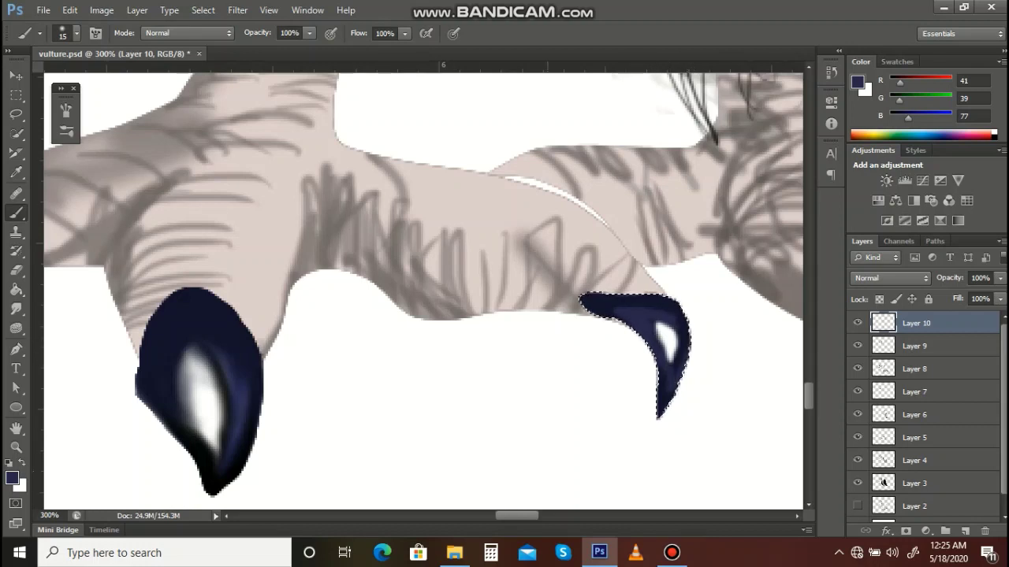
Step: Smudge the curved claw's white highlight into the surrounding blue at 82% strength and undo the last stroke
{"action": "key", "text": "r"}
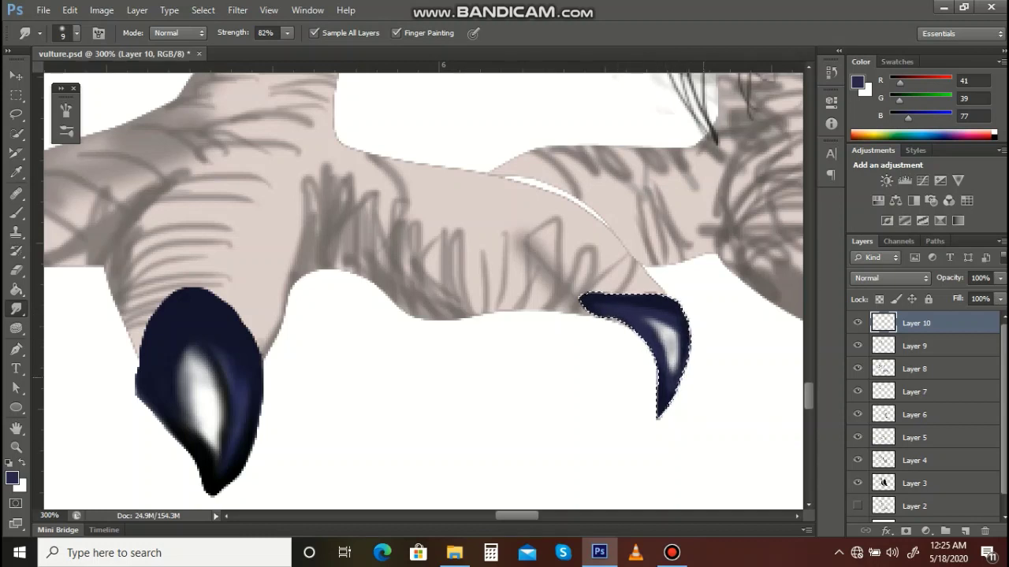
{"action": "mouse_move", "coordinate": [659, 372]}
{"action": "left_mouse_down"}
{"action": "mouse_move", "coordinate": [670, 397]}
{"action": "mouse_move", "coordinate": [637, 333]}
{"action": "left_mouse_up"}
{"action": "key", "text": "ctrl+z"}
{"action": "key", "text": "z"}
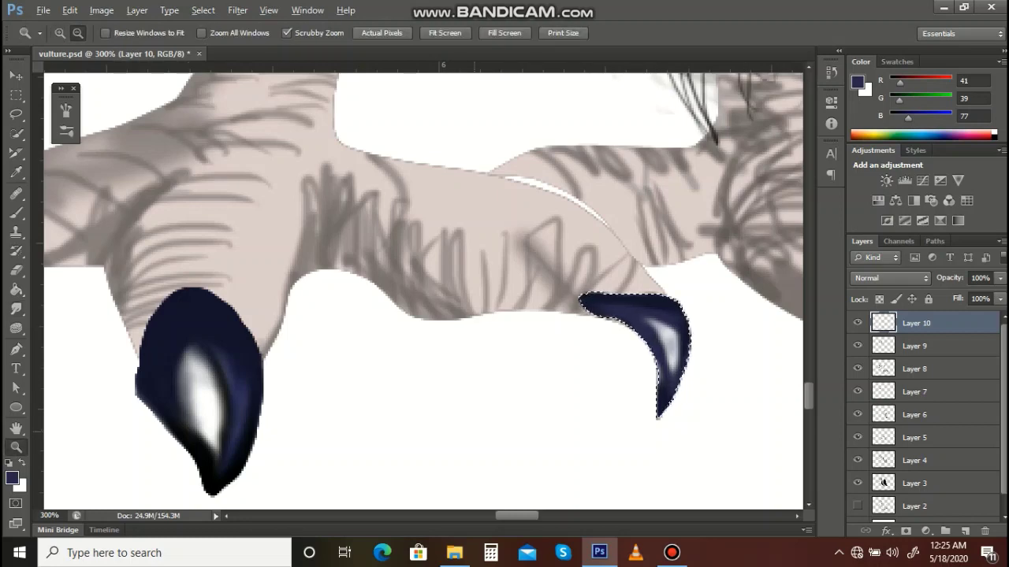
Step: Enlarge the base of the third claw with a freehand lasso selection filled with dark blue (RGB 41, 39, 77), and deselect it
{"action": "left_click", "coordinate": [471, 438], "text": "alt"}
{"action": "left_click", "coordinate": [472, 438], "text": "alt"}
{"action": "left_click", "coordinate": [471, 439], "text": "alt"}
{"action": "left_click", "coordinate": [471, 438], "text": "alt"}
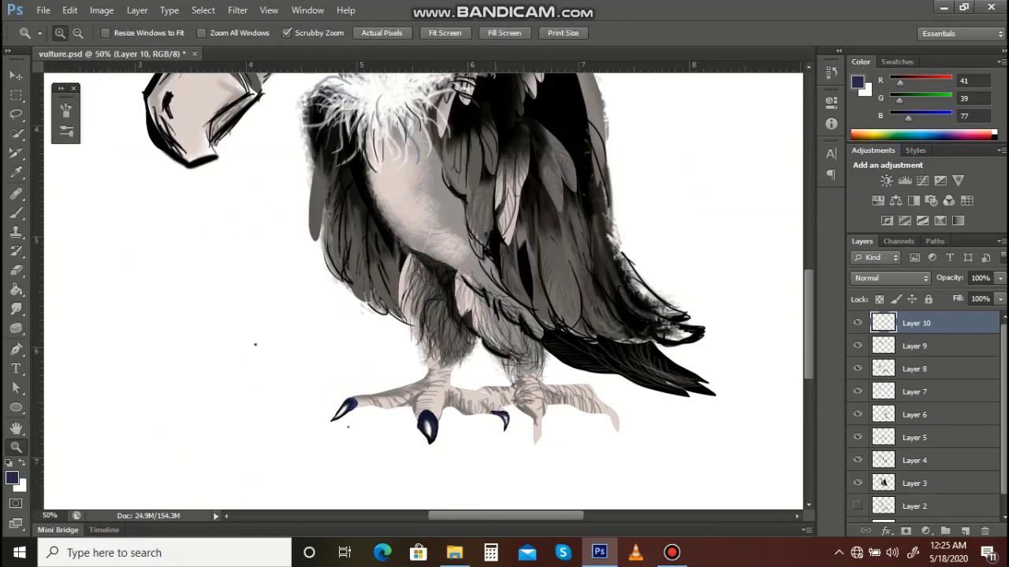
{"action": "scroll", "coordinate": [423, 291], "scroll_direction": "right", "scroll_amount": 4}
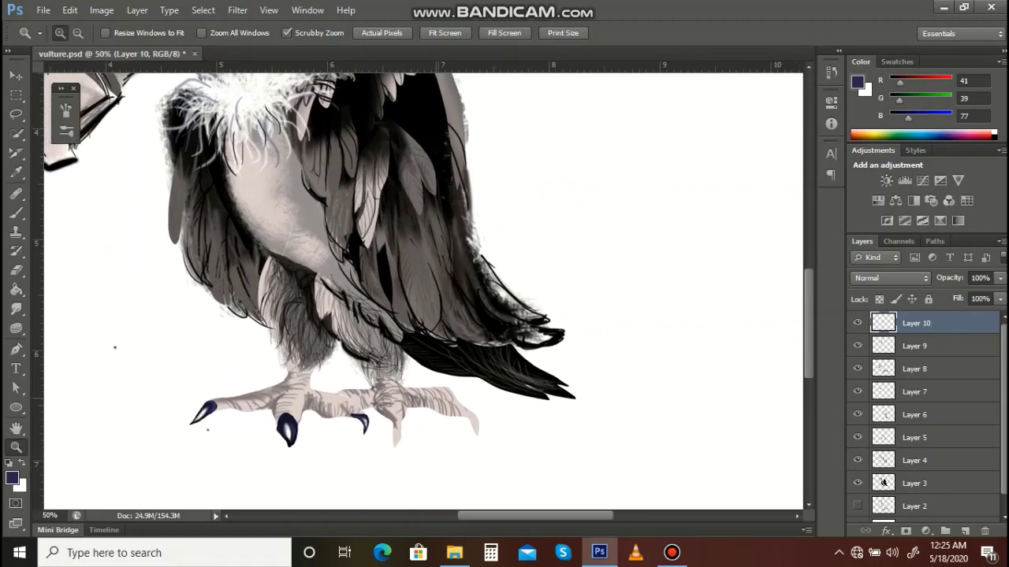
{"action": "left_click", "coordinate": [342, 437]}
{"action": "left_click", "coordinate": [341, 437]}
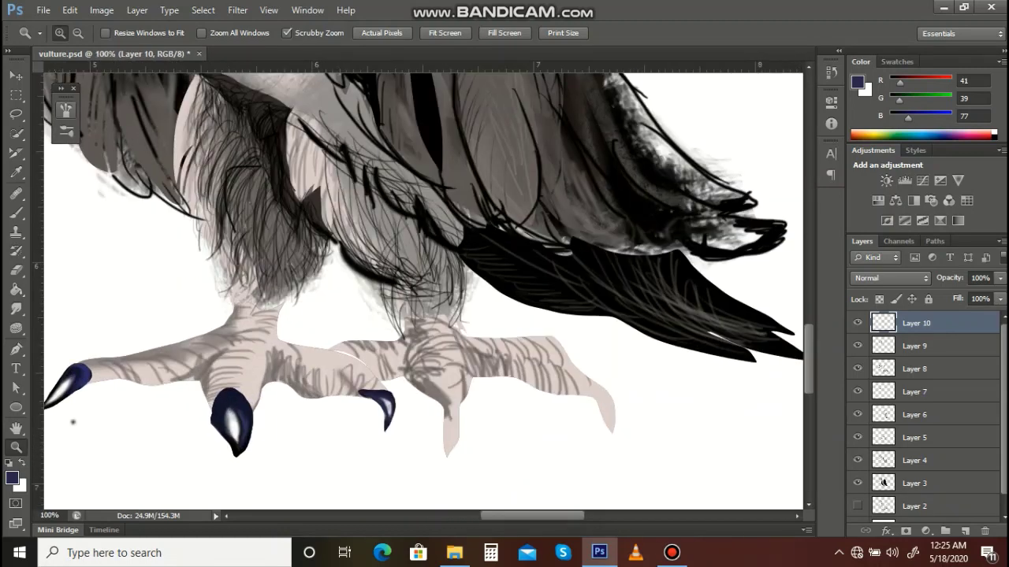
{"action": "key", "text": "l"}
{"action": "mouse_move", "coordinate": [367, 388]}
{"action": "left_mouse_down"}
{"action": "mouse_move", "coordinate": [401, 390]}
{"action": "mouse_move", "coordinate": [394, 409]}
{"action": "mouse_move", "coordinate": [392, 384]}
{"action": "mouse_move", "coordinate": [363, 382]}
{"action": "mouse_move", "coordinate": [371, 398]}
{"action": "left_mouse_up"}
{"action": "key", "text": "ctrl+d"}
{"action": "key", "text": "alt+BackSpace"}
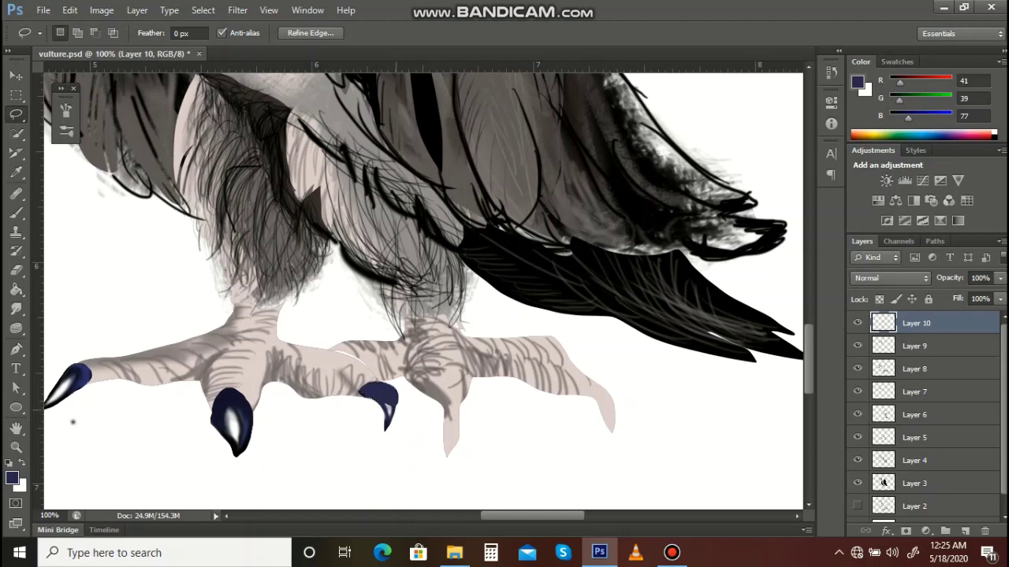
{"action": "key", "text": "ctrl+d"}
Step: Paint a white highlight on the third claw, blend it with the Smudge tool, and save the document
{"action": "key", "text": "b"}
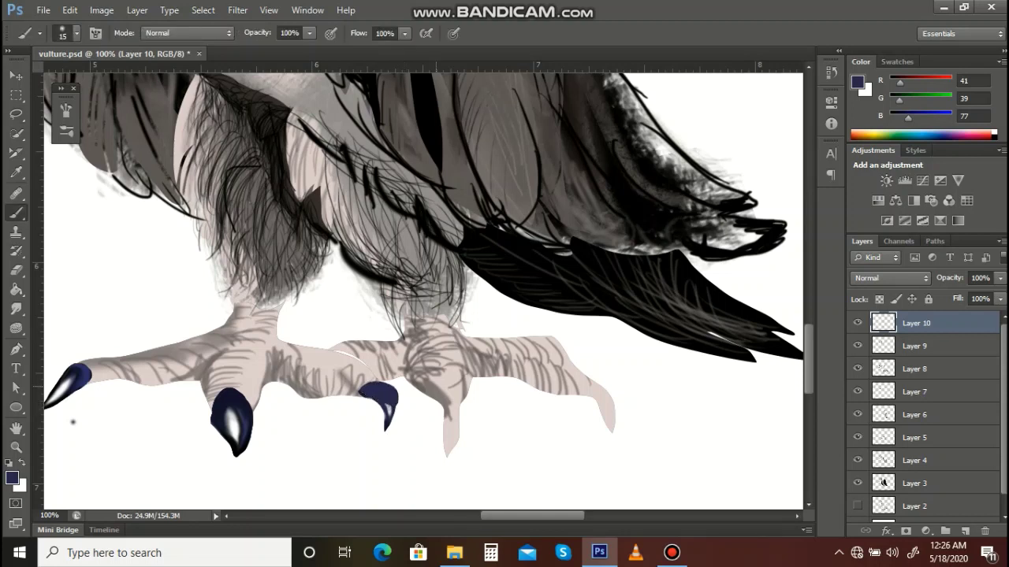
{"action": "key", "text": "i"}
{"action": "left_click", "coordinate": [415, 406]}
{"action": "key", "text": "b"}
{"action": "left_click_drag", "start_coordinate": [384, 396], "coordinate": [386, 402]}
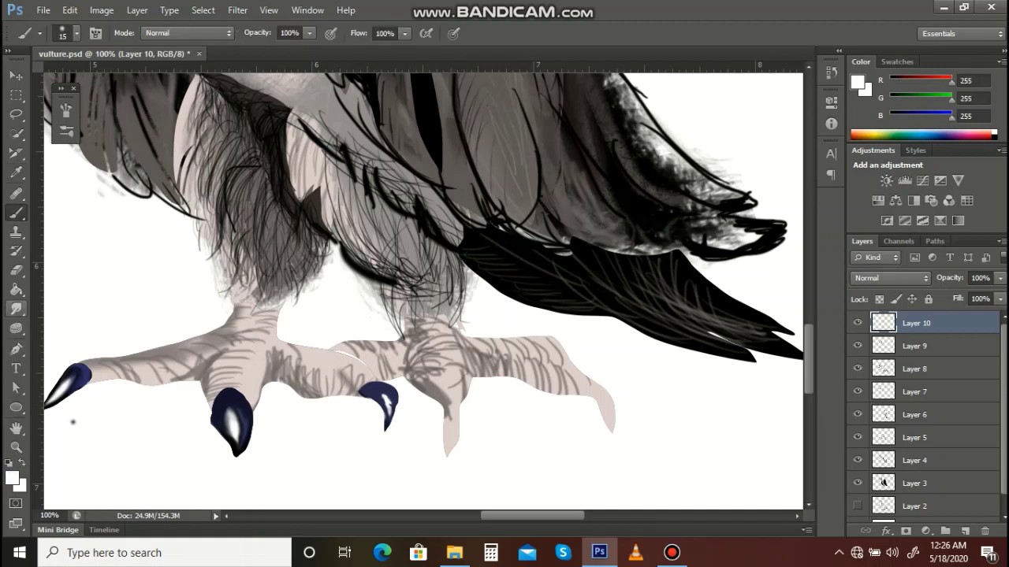
{"action": "left_click", "coordinate": [16, 309]}
{"action": "left_click_drag", "start_coordinate": [385, 395], "coordinate": [387, 398]}
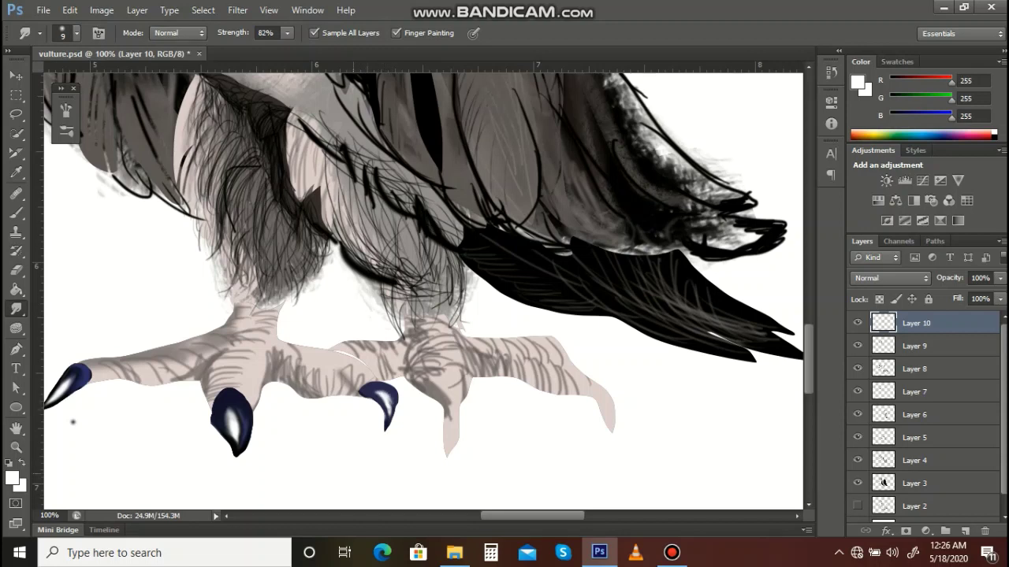
{"action": "key", "text": "ctrl+s"}
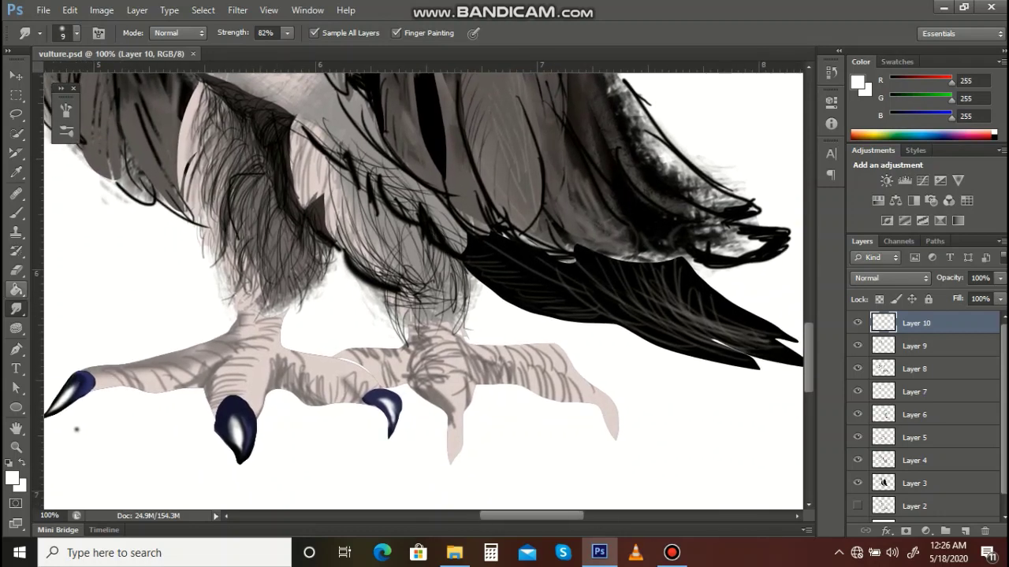
Step: Lasso the front claw of the other foot, clear its old colour, and fill it with dark blue (RGB 19, 19, 44)
{"action": "key", "text": "l"}
{"action": "mouse_move", "coordinate": [455, 409]}
{"action": "left_mouse_down"}
{"action": "mouse_move", "coordinate": [465, 416]}
{"action": "mouse_move", "coordinate": [462, 459]}
{"action": "mouse_move", "coordinate": [438, 410]}
{"action": "left_mouse_up"}
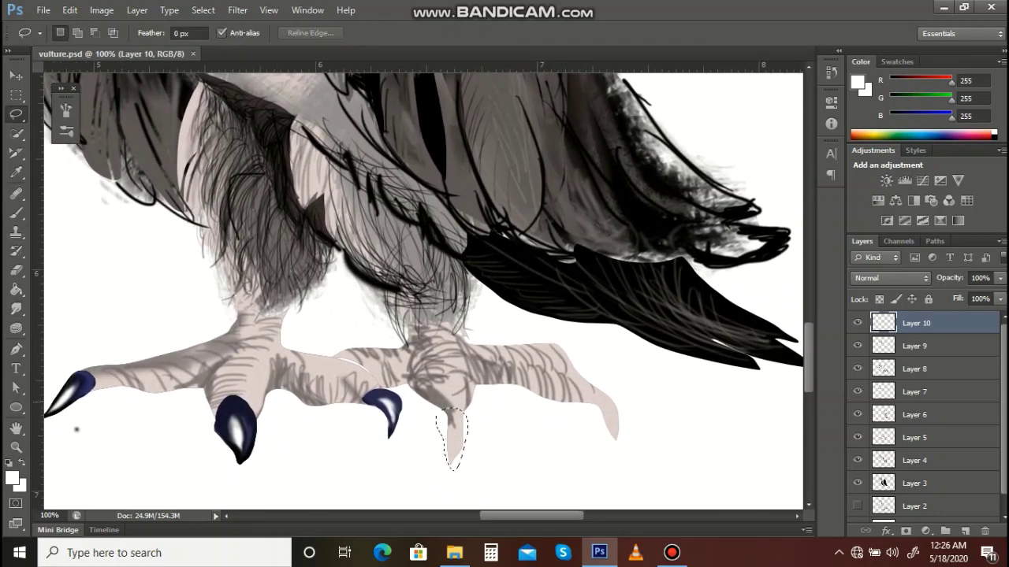
{"action": "key", "text": "Delete"}
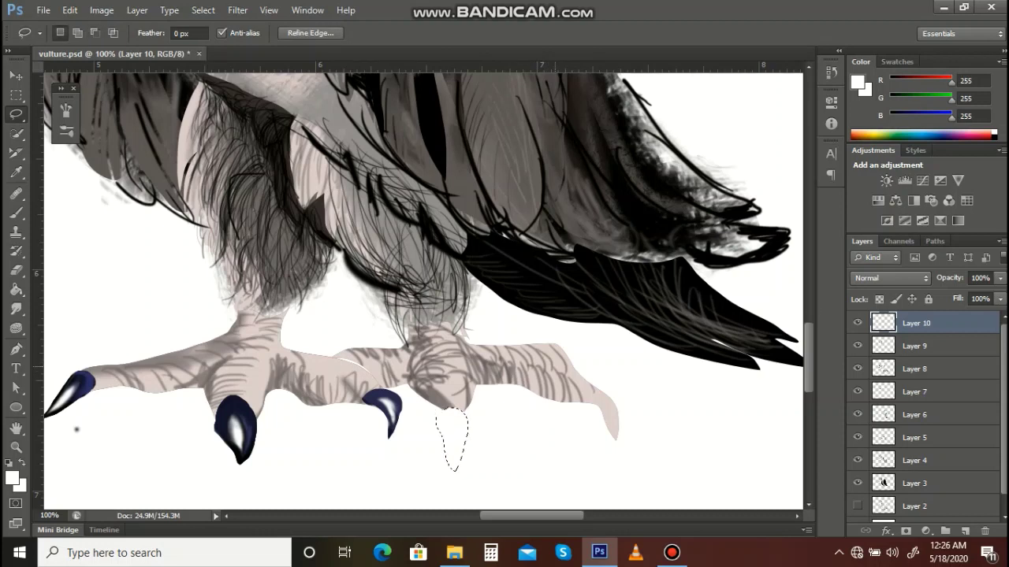
{"action": "key", "text": "i"}
{"action": "left_click", "coordinate": [234, 405]}
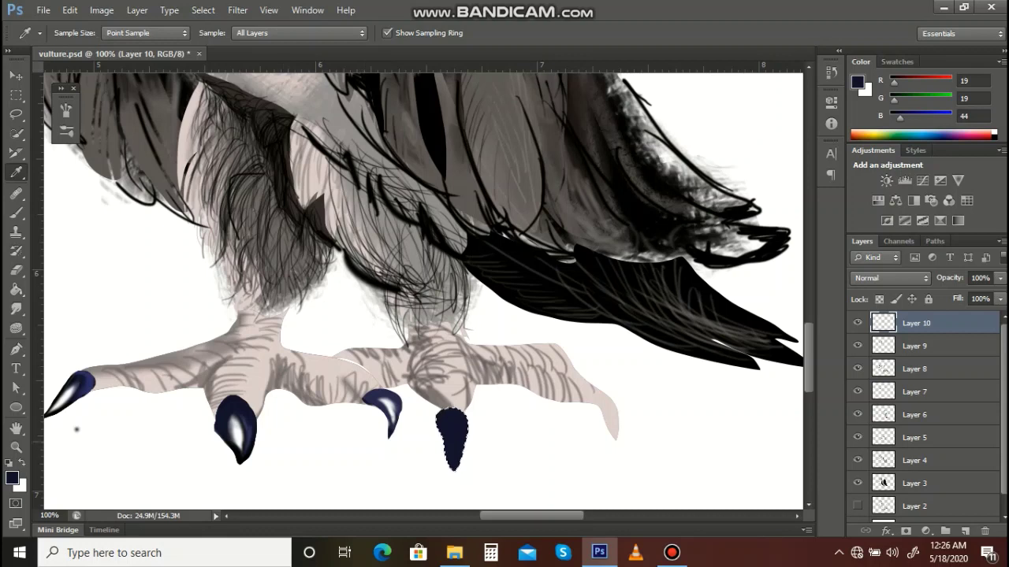
Step: Shade the other foot's front claw with a white central highlight and smudged black edges, and remove the selection
{"action": "key", "text": "b"}
{"action": "key", "text": "x"}
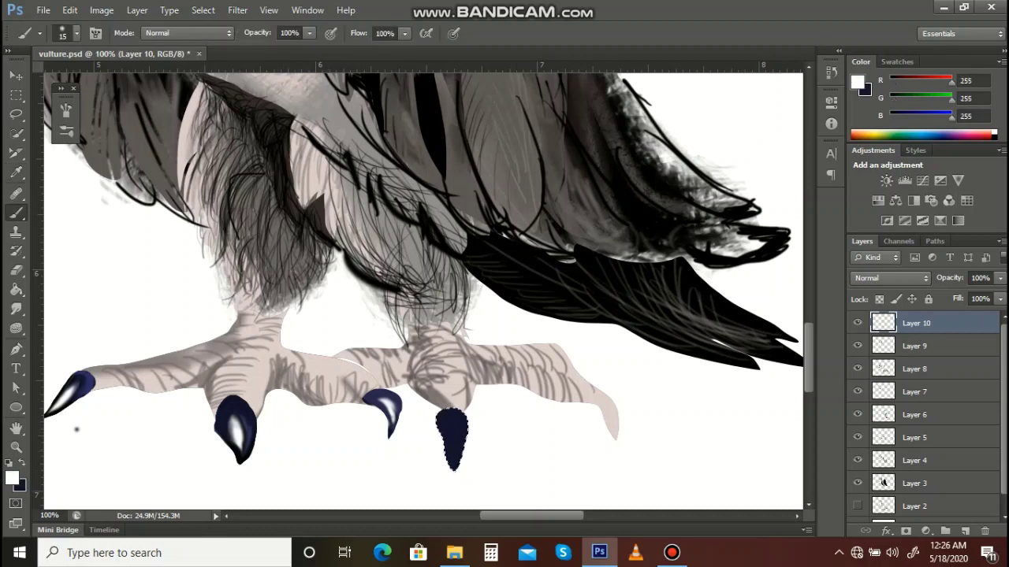
{"action": "left_click_drag", "start_coordinate": [452, 419], "coordinate": [450, 440]}
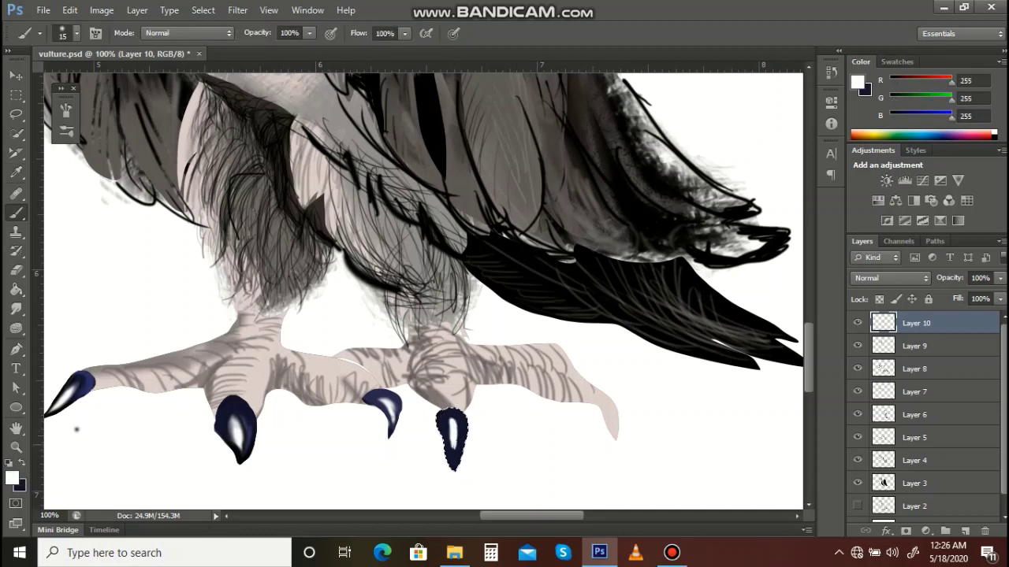
{"action": "key", "text": "i"}
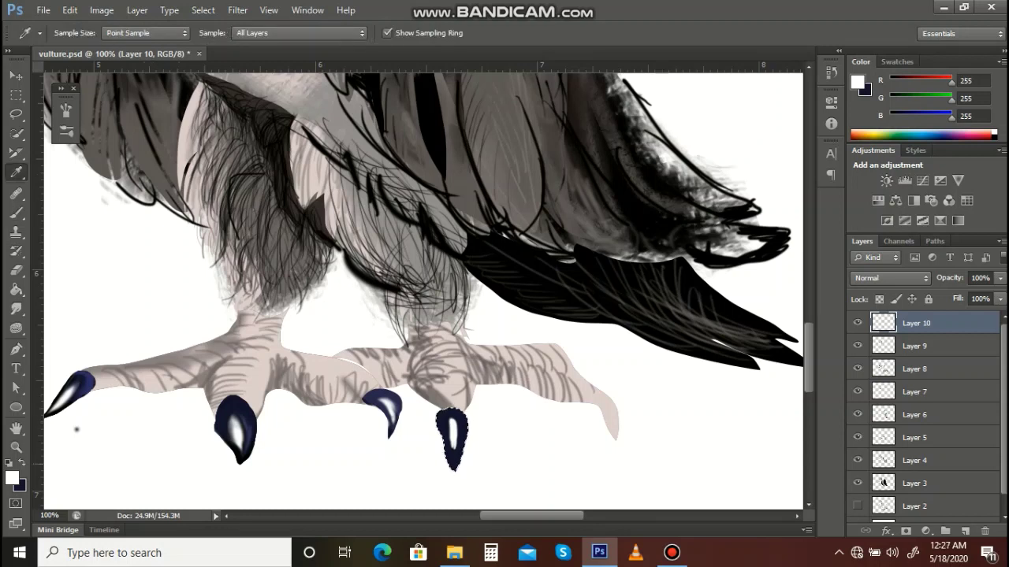
{"action": "left_click", "coordinate": [241, 446]}
{"action": "key", "text": "b"}
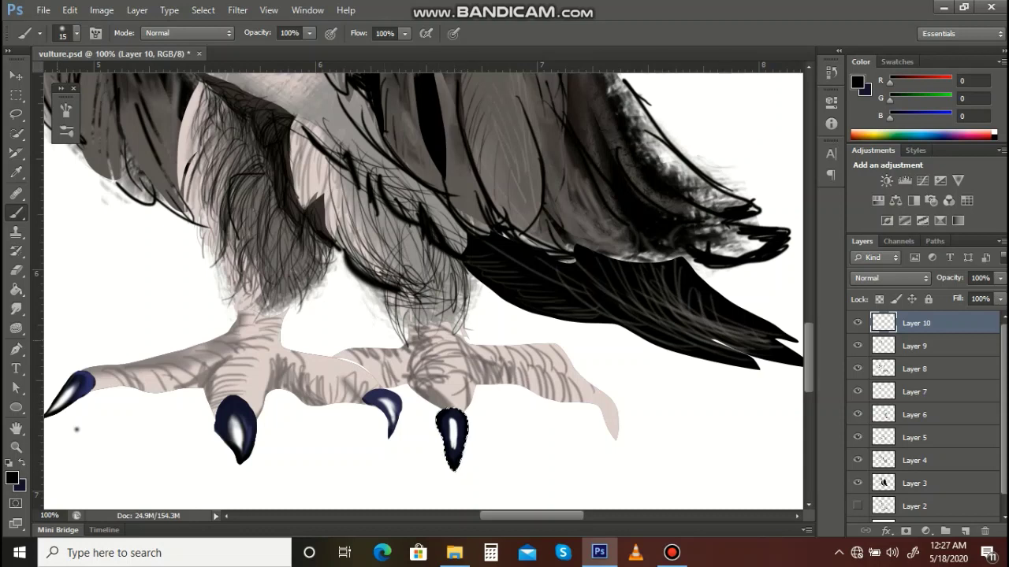
{"action": "key", "text": "r"}
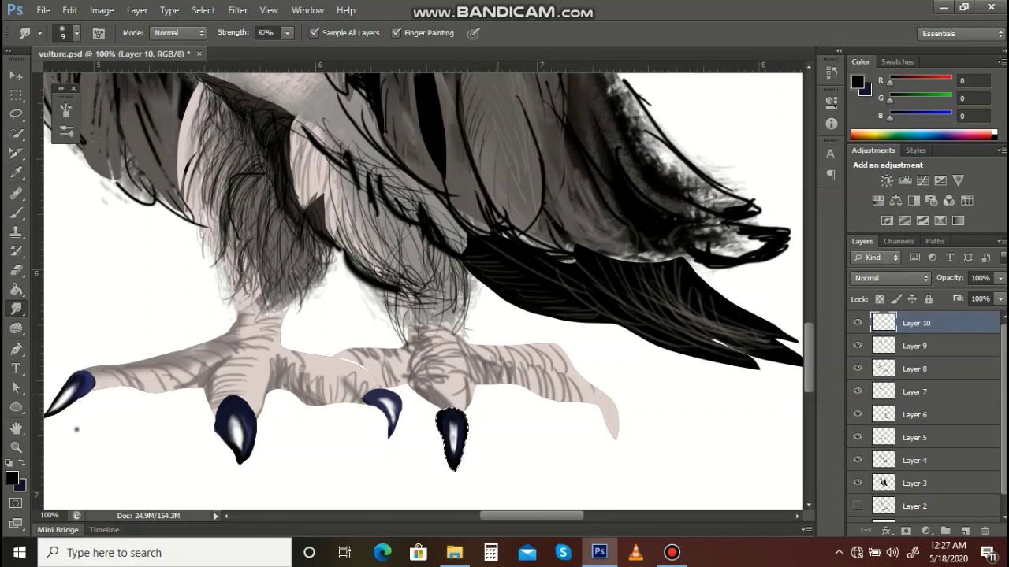
{"action": "key", "text": "ctrl+d"}
Step: Outline a curved claw at the end of the other foot's outer toe and fill it with black
{"action": "key", "text": "l"}
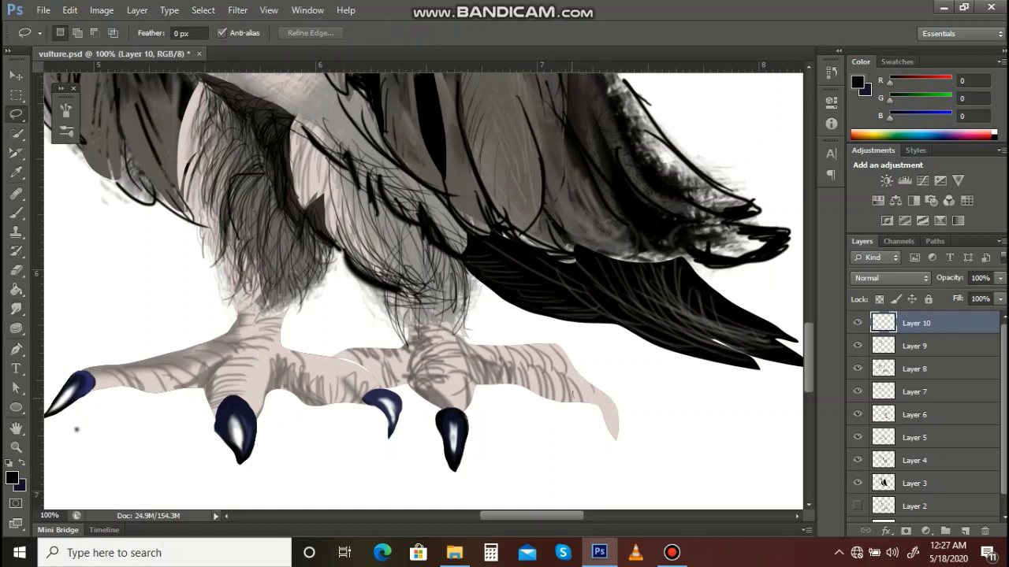
{"action": "mouse_move", "coordinate": [573, 391]}
{"action": "left_mouse_down"}
{"action": "mouse_move", "coordinate": [564, 361]}
{"action": "mouse_move", "coordinate": [602, 382]}
{"action": "mouse_move", "coordinate": [619, 438]}
{"action": "mouse_move", "coordinate": [572, 399]}
{"action": "left_mouse_up"}
{"action": "key", "text": "alt+BackSpace"}
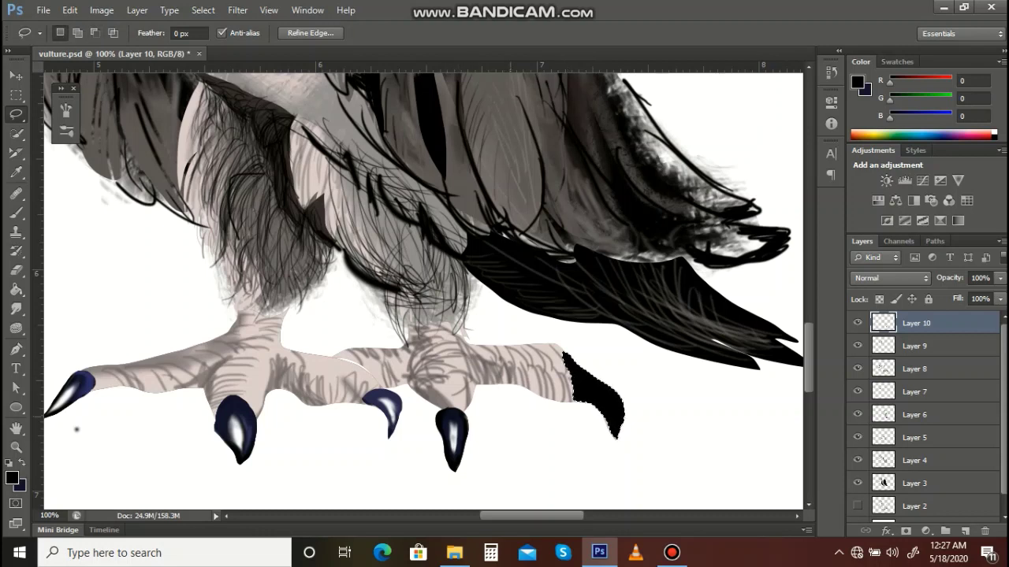
Step: Add a white highlight and dark blue (RGB 41, 39, 77) tones to the black outer claw, and blend them with the Smudge tool
{"action": "key", "text": "i"}
{"action": "left_click", "coordinate": [527, 438]}
{"action": "key", "text": "b"}
{"action": "left_click_drag", "start_coordinate": [589, 391], "coordinate": [607, 402]}
{"action": "key", "text": "i"}
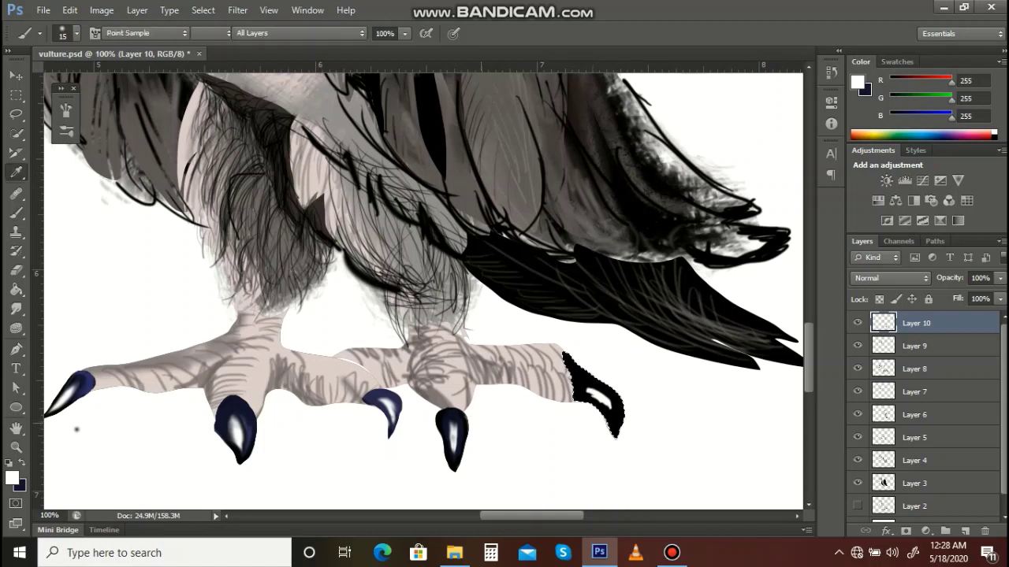
{"action": "left_click", "coordinate": [460, 430]}
{"action": "key", "text": "b"}
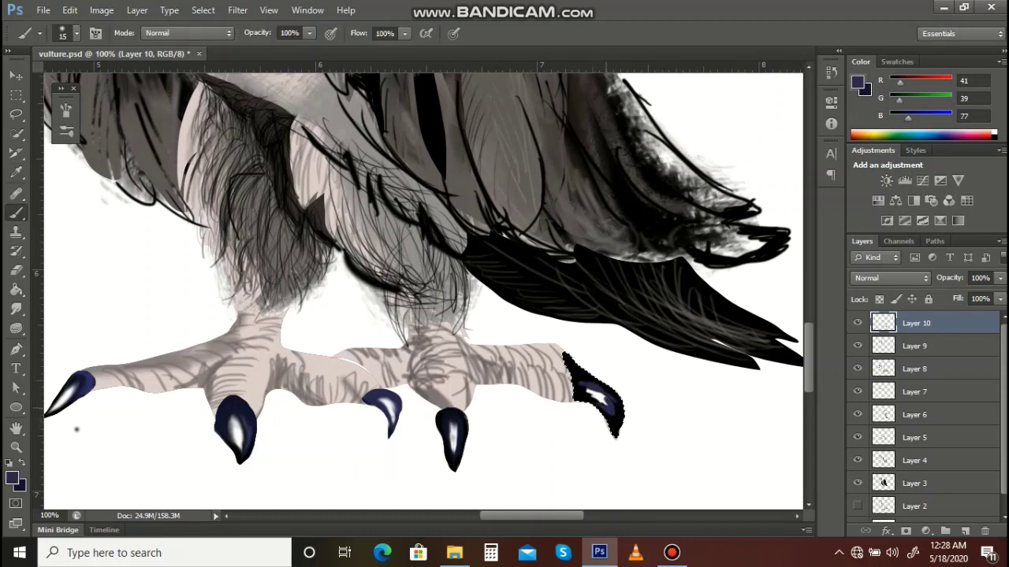
{"action": "key", "text": "r"}
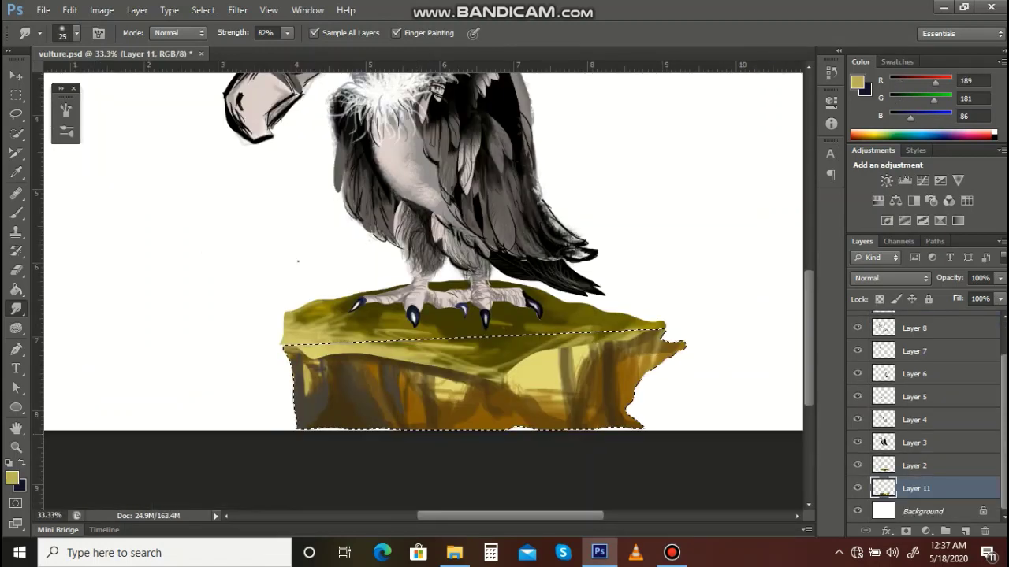
Step: Deselect the rock's front face and paint dark olive (RGB 71, 66, 4) strokes across its middle
{"action": "key", "text": "ctrl+d"}
{"action": "left_click", "coordinate": [16, 448]}
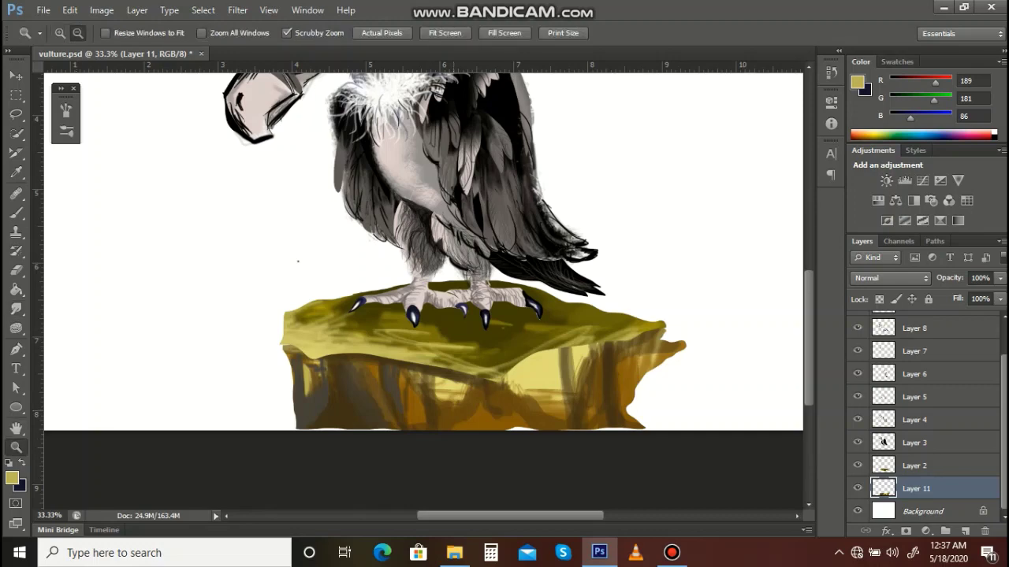
{"action": "left_click", "coordinate": [453, 423], "text": "alt"}
{"action": "key", "text": "ctrl+minus"}
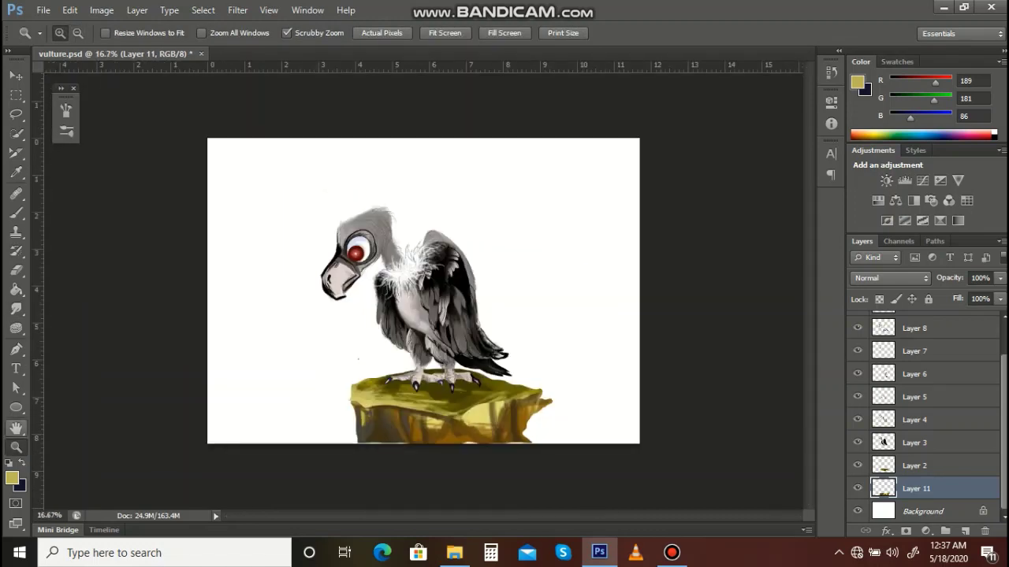
{"action": "key", "text": "b"}
{"action": "left_click", "coordinate": [12, 478]}
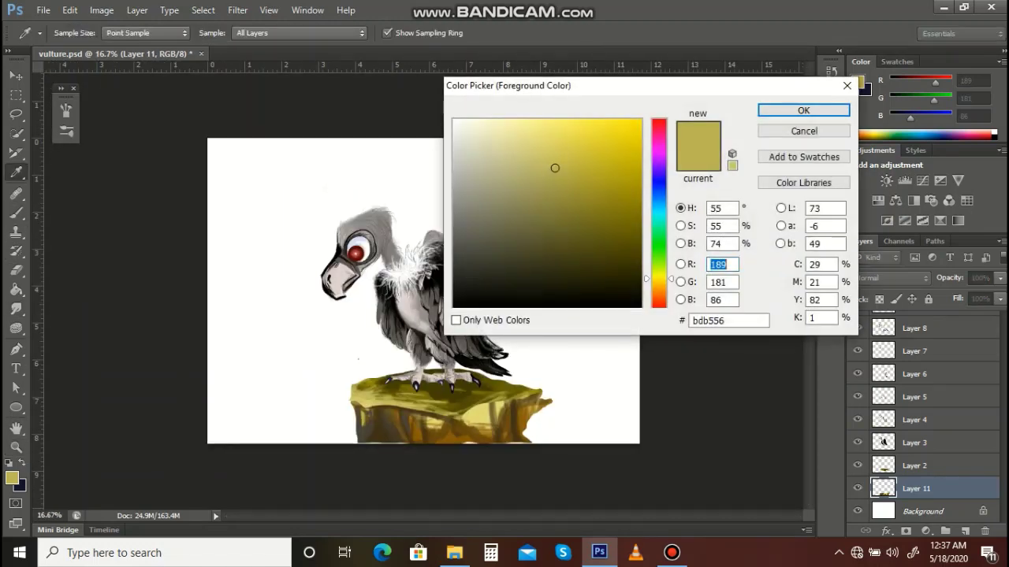
{"action": "left_click", "coordinate": [633, 255]}
{"action": "left_click", "coordinate": [803, 110]}
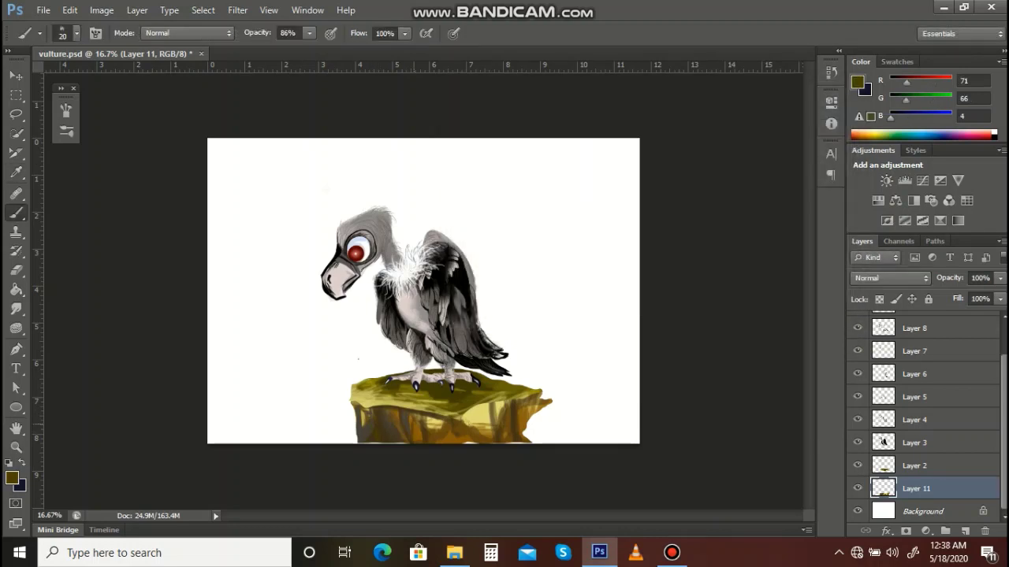
{"action": "mouse_move", "coordinate": [415, 421]}
{"action": "left_mouse_down"}
{"action": "mouse_move", "coordinate": [418, 437]}
{"action": "mouse_move", "coordinate": [470, 427]}
{"action": "mouse_move", "coordinate": [464, 420]}
{"action": "left_mouse_up"}
Step: Paint further dark olive strokes down the centre of the rock's front face with a 150 px brush
{"action": "left_click", "coordinate": [16, 448]}
{"action": "left_click", "coordinate": [455, 435]}
{"action": "left_click", "coordinate": [454, 434]}
{"action": "key", "text": "b"}
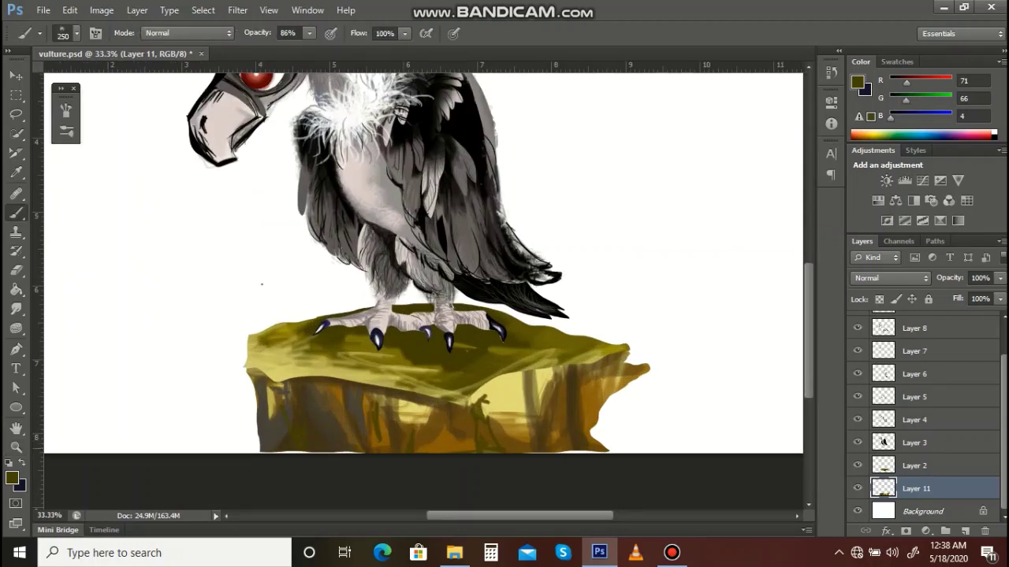
{"action": "key", "text": "bracketleft"}
{"action": "key", "text": "bracketleft"}
{"action": "key", "text": "bracketleft"}
{"action": "left_click_drag", "start_coordinate": [475, 410], "coordinate": [486, 446]}
Step: Texture the light patch at the corner of the rock's front face with dark olive strokes from a 150 px bristle brush
{"action": "left_click", "coordinate": [75, 33]}
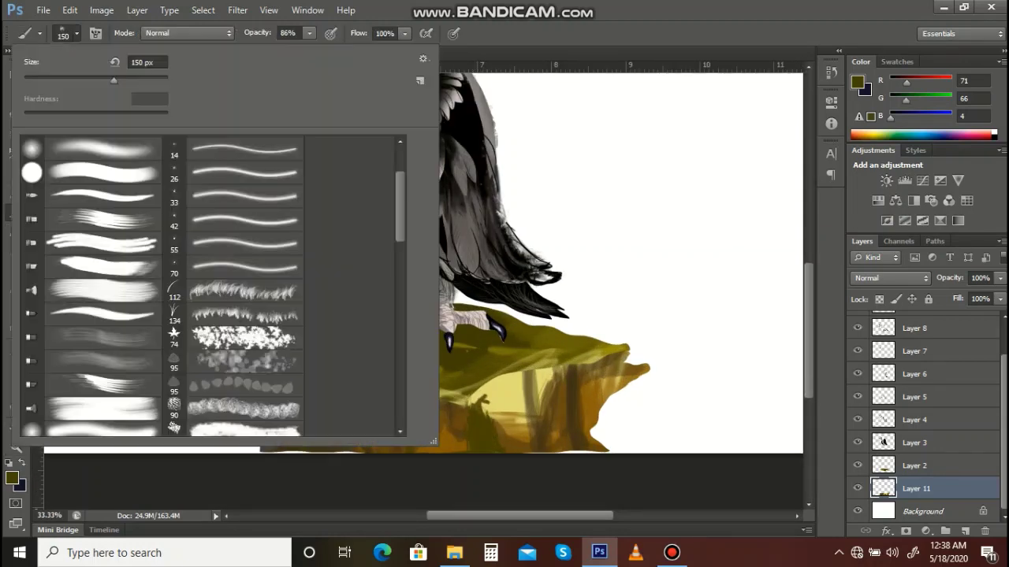
{"action": "double_click", "coordinate": [103, 219]}
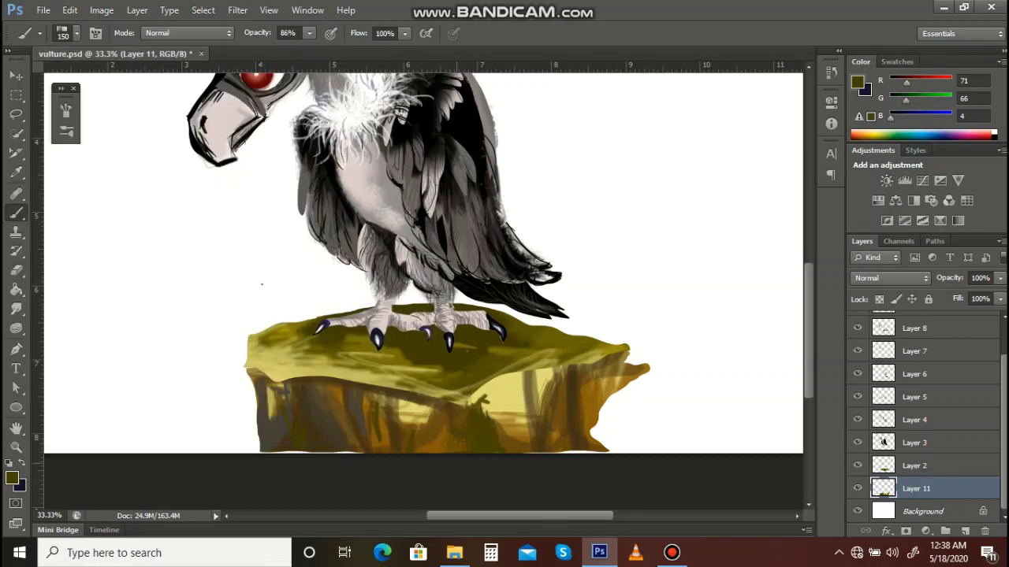
{"action": "mouse_move", "coordinate": [496, 437]}
{"action": "left_mouse_down"}
{"action": "mouse_move", "coordinate": [521, 420]}
{"action": "mouse_move", "coordinate": [501, 435]}
{"action": "left_mouse_up"}
{"action": "left_click_drag", "start_coordinate": [543, 375], "coordinate": [539, 410]}
{"action": "left_click_drag", "start_coordinate": [520, 382], "coordinate": [518, 415]}
{"action": "mouse_move", "coordinate": [520, 384]}
{"action": "left_mouse_down"}
{"action": "mouse_move", "coordinate": [564, 369]}
{"action": "mouse_move", "coordinate": [472, 414]}
{"action": "mouse_move", "coordinate": [484, 410]}
{"action": "left_mouse_up"}
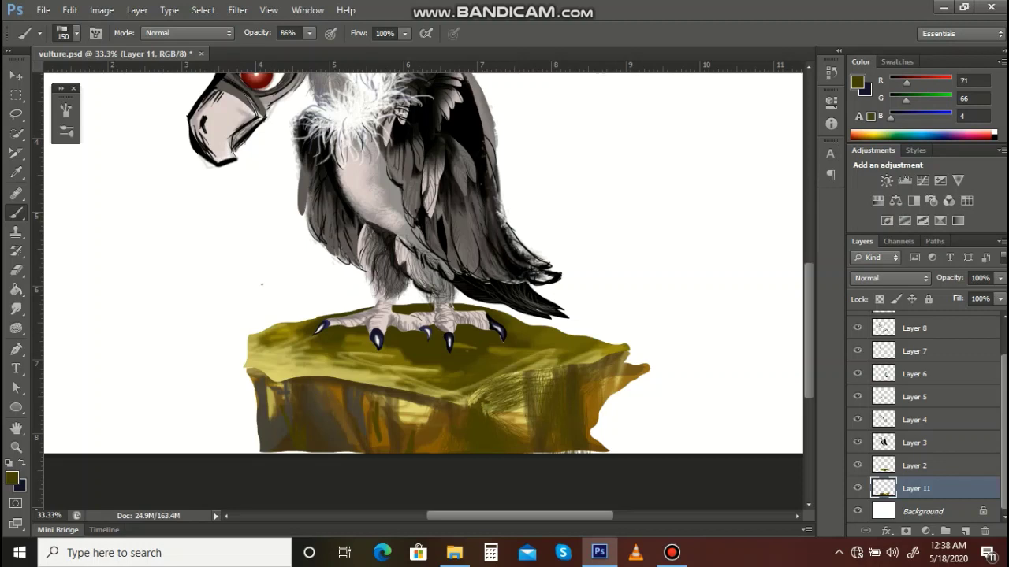
Step: Lasso a jagged crevice over the textured patch of the rock's front face and fill it with dark blue (RGB 19, 19, 44)
{"action": "key", "text": "x"}
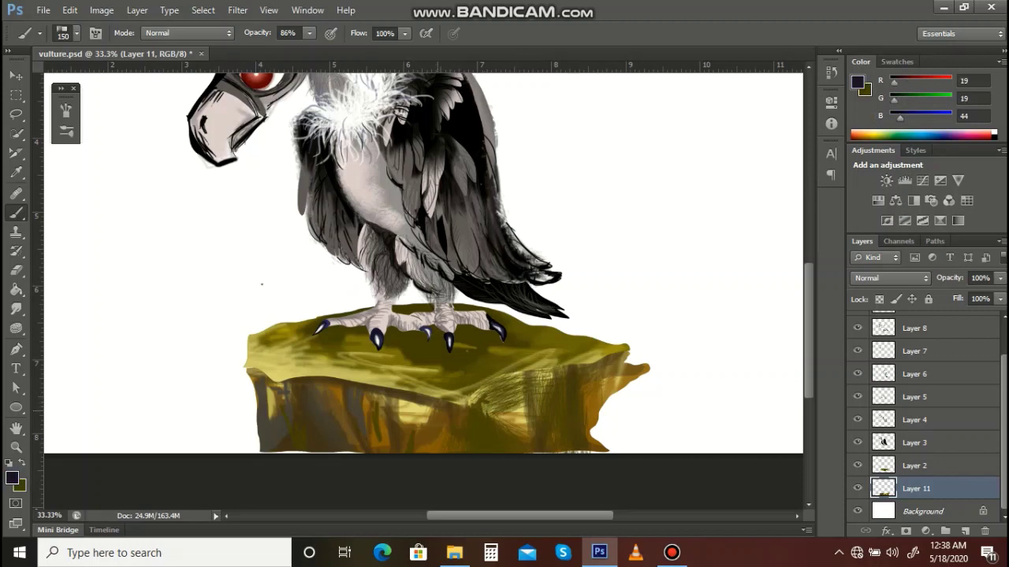
{"action": "key", "text": "l"}
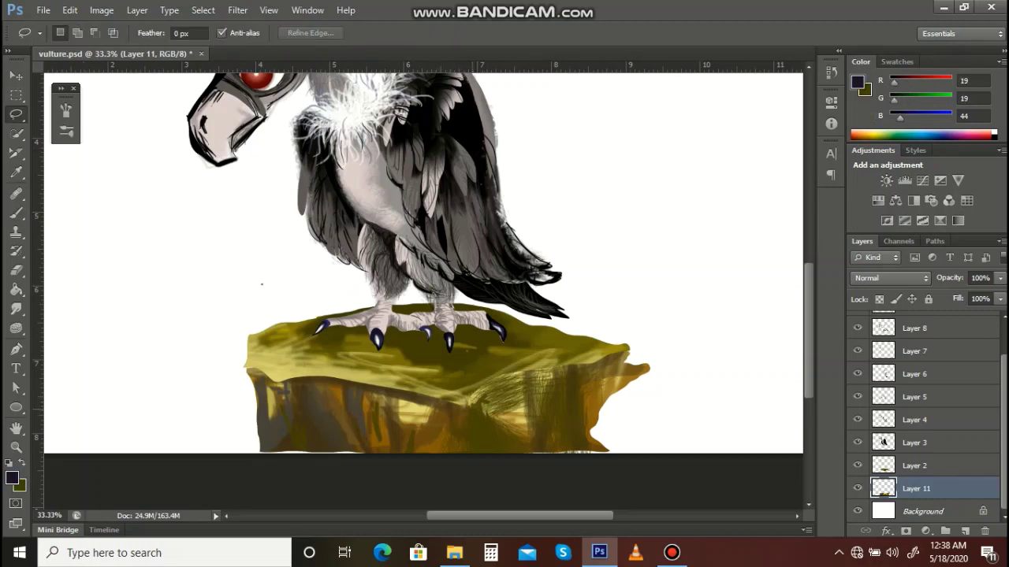
{"action": "mouse_move", "coordinate": [530, 451]}
{"action": "left_mouse_down"}
{"action": "mouse_move", "coordinate": [534, 402]}
{"action": "mouse_move", "coordinate": [540, 424]}
{"action": "mouse_move", "coordinate": [565, 367]}
{"action": "left_mouse_up"}
{"action": "left_click_drag", "start_coordinate": [466, 404], "coordinate": [464, 405]}
{"action": "key", "text": "alt+BackSpace"}
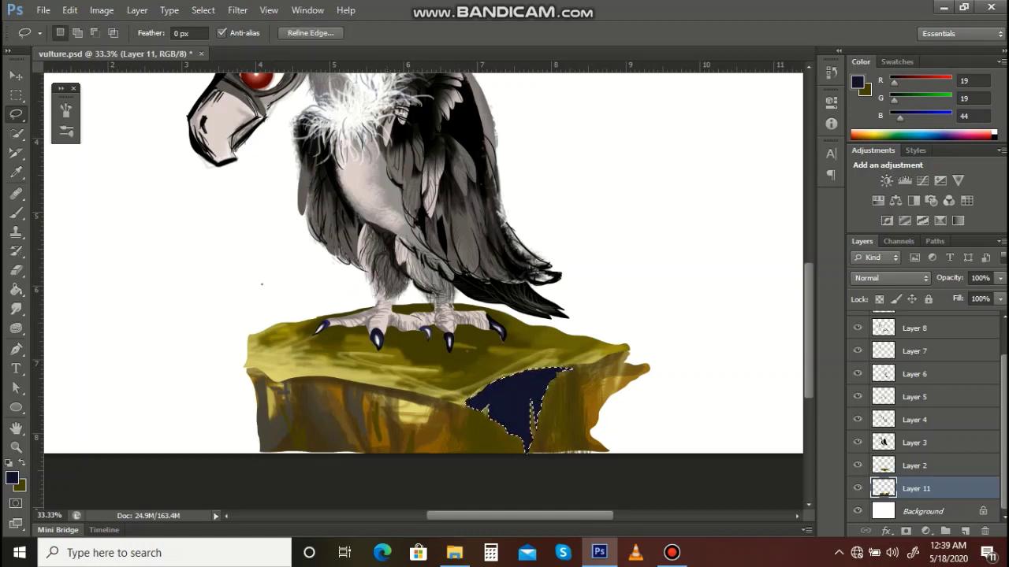
Step: Shade the edges of the selected dark blue crevice with dark olive (RGB 71, 66, 4) using a soft 300 px brush
{"action": "key", "text": "x"}
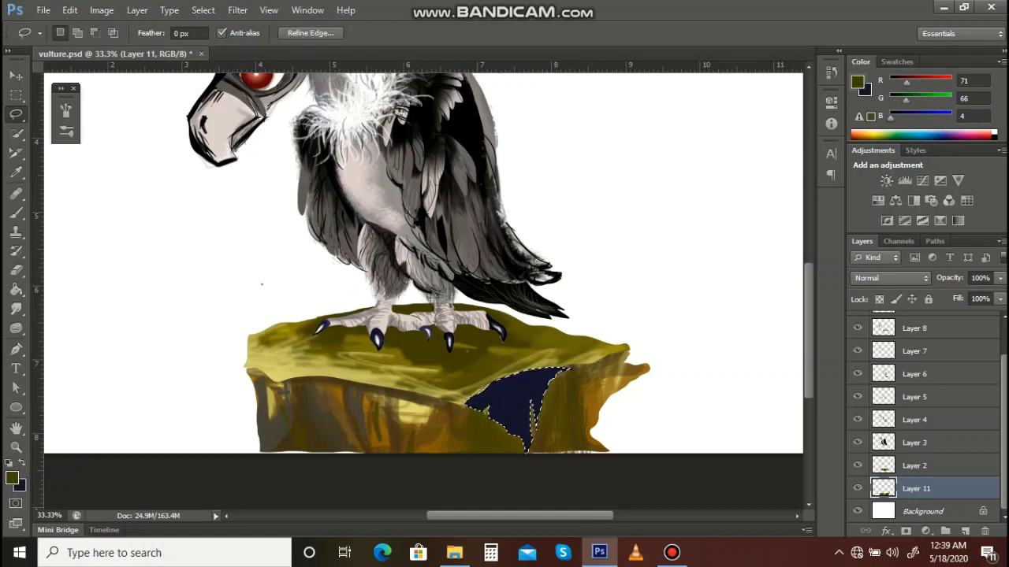
{"action": "key", "text": "b"}
{"action": "key", "text": "bracketright"}
{"action": "key", "text": "bracketright"}
{"action": "key", "text": "bracketright"}
{"action": "key", "text": "bracketright"}
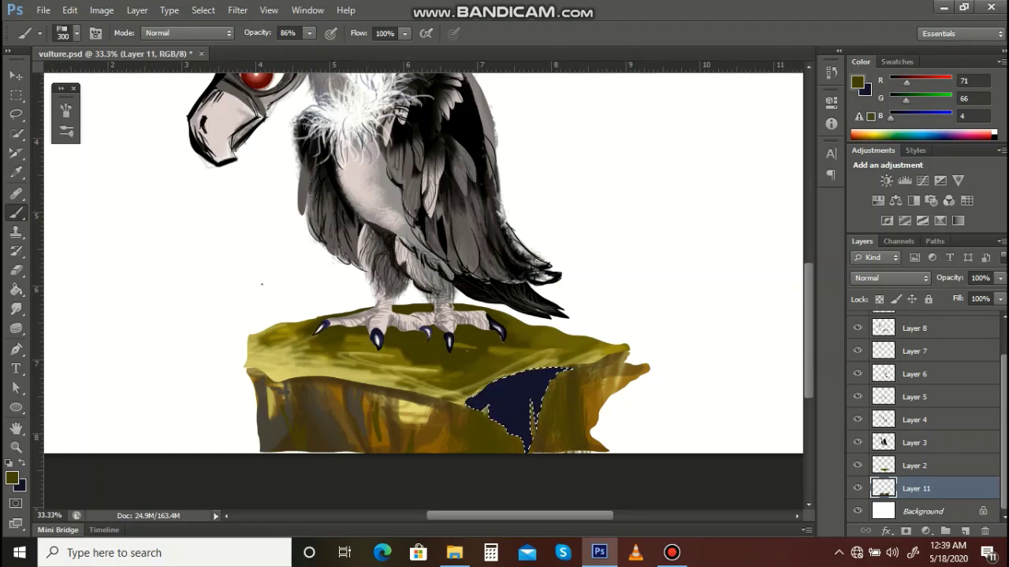
{"action": "left_click", "coordinate": [76, 33]}
{"action": "double_click", "coordinate": [92, 149]}
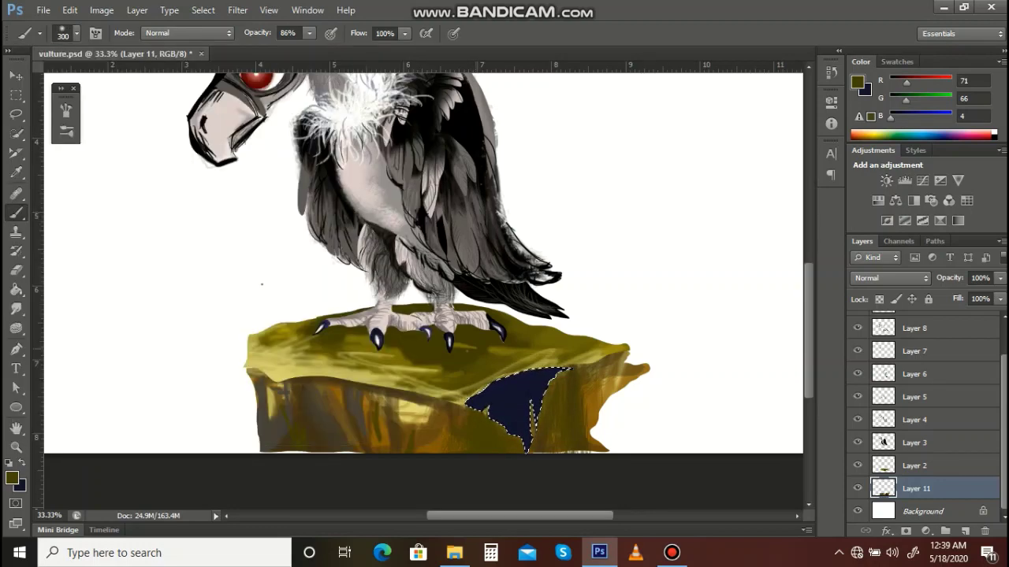
{"action": "mouse_move", "coordinate": [470, 441]}
{"action": "left_mouse_down"}
{"action": "mouse_move", "coordinate": [520, 461]}
{"action": "mouse_move", "coordinate": [570, 385]}
{"action": "left_mouse_up"}
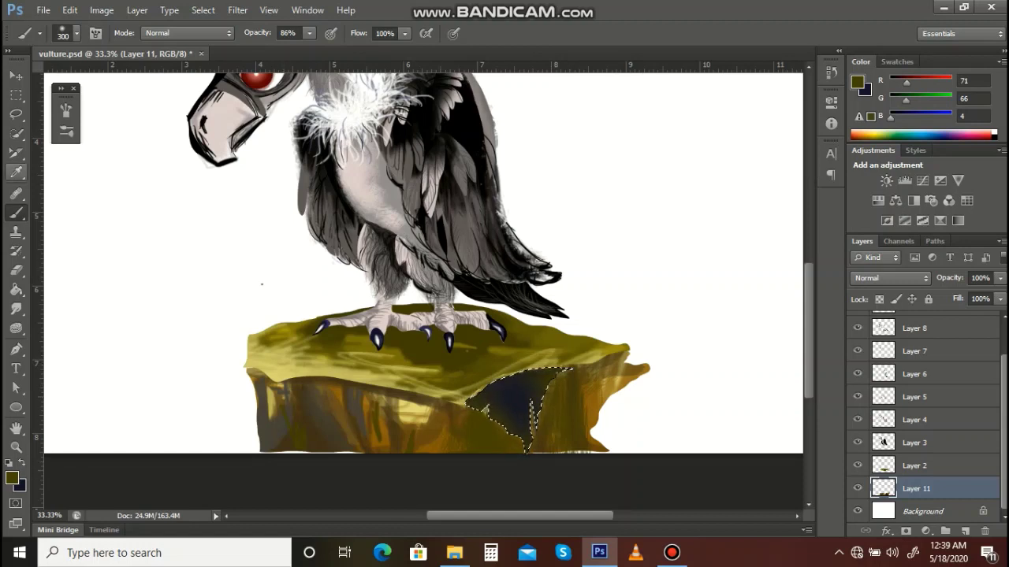
Step: Soften the crevice's jagged right side with the 175 px eraser at 81% opacity and deselect it
{"action": "key", "text": "e"}
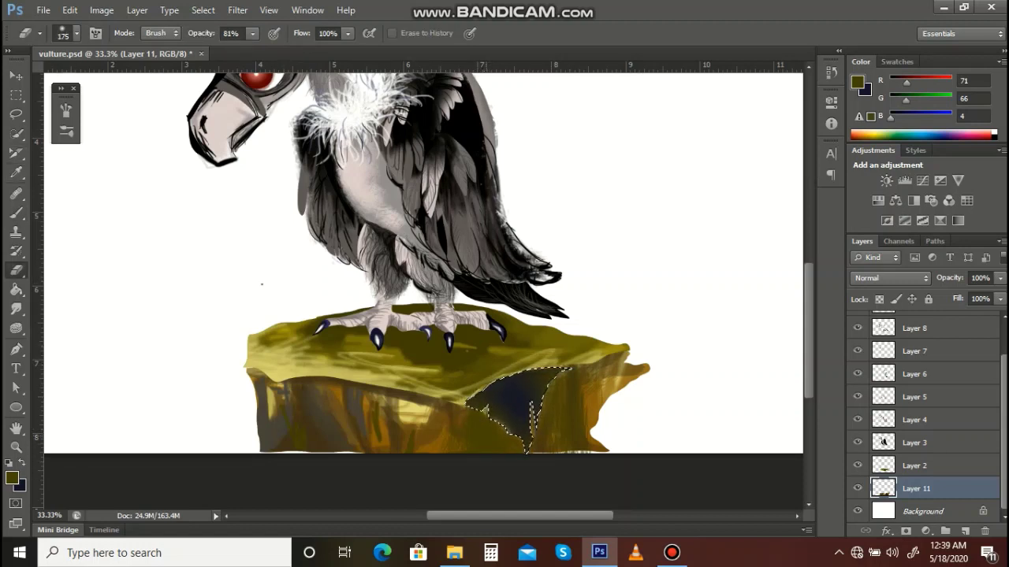
{"action": "left_click_drag", "start_coordinate": [533, 391], "coordinate": [546, 418]}
{"action": "key", "text": "ctrl+d"}
Step: Lasso jagged patches over the light area in the middle of the rock's front face and fill them with dark olive
{"action": "key", "text": "l"}
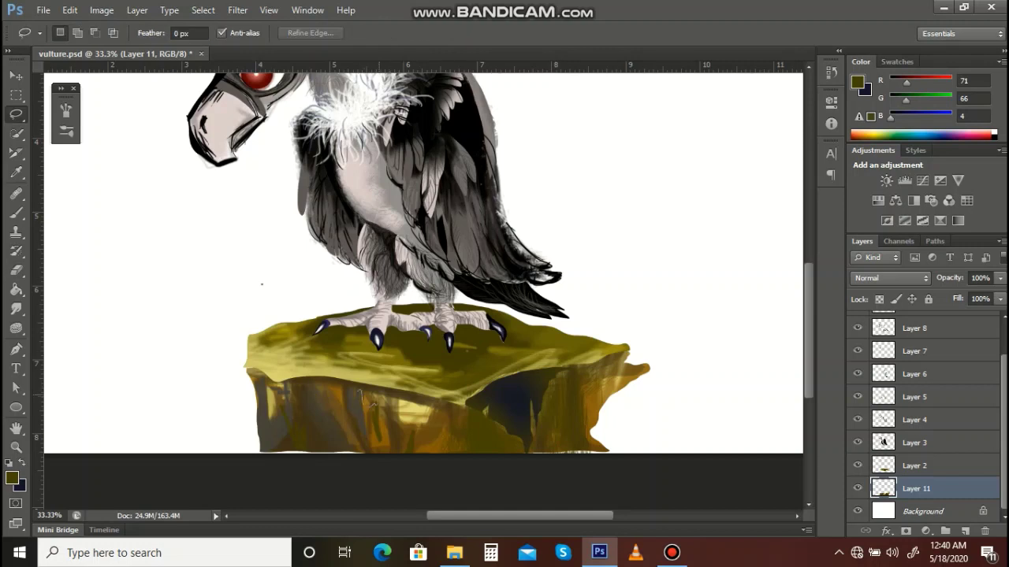
{"action": "mouse_move", "coordinate": [388, 453]}
{"action": "left_mouse_down"}
{"action": "mouse_move", "coordinate": [390, 396]}
{"action": "mouse_move", "coordinate": [363, 390]}
{"action": "left_mouse_up"}
{"action": "key", "text": "alt+BackSpace"}
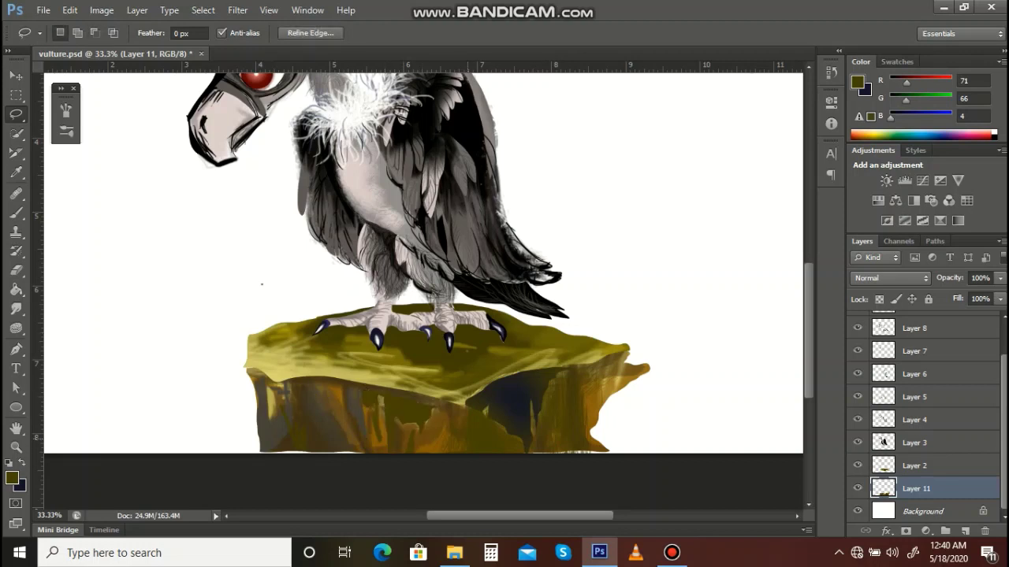
{"action": "key", "text": "ctrl+d"}
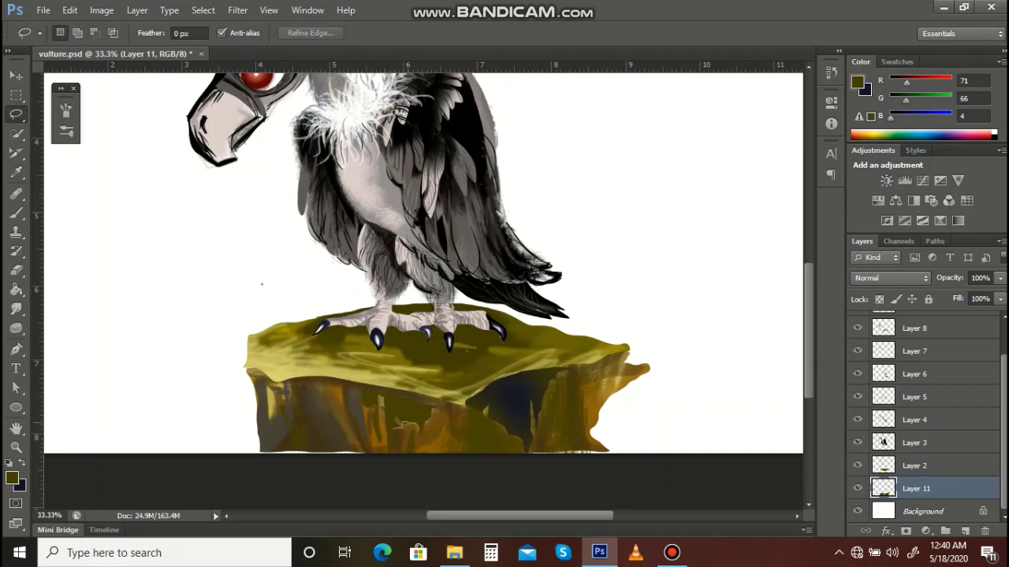
{"action": "left_click_drag", "start_coordinate": [419, 424], "coordinate": [393, 420]}
{"action": "key", "text": "alt+BackSpace"}
{"action": "key", "text": "ctrl+d"}
Step: Lasso a jagged strip under the rock's right tip, fill it with dark olive, and fade it with the eraser at 11% opacity
{"action": "mouse_move", "coordinate": [567, 378]}
{"action": "left_mouse_down"}
{"action": "mouse_move", "coordinate": [573, 445]}
{"action": "mouse_move", "coordinate": [578, 383]}
{"action": "mouse_move", "coordinate": [609, 364]}
{"action": "left_mouse_up"}
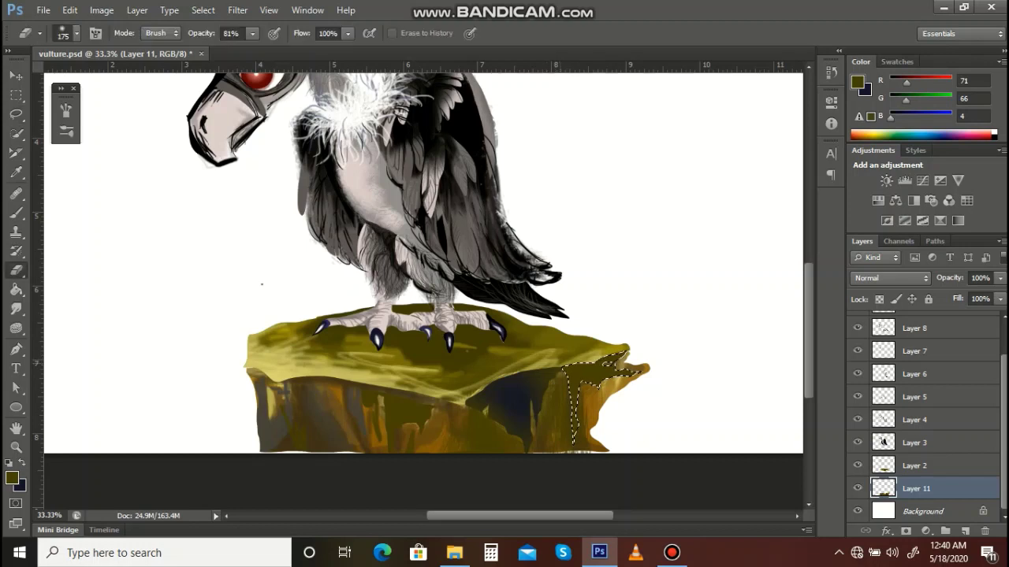
{"action": "key", "text": "e"}
{"action": "left_click_drag", "start_coordinate": [221, 51], "coordinate": [200, 51]}
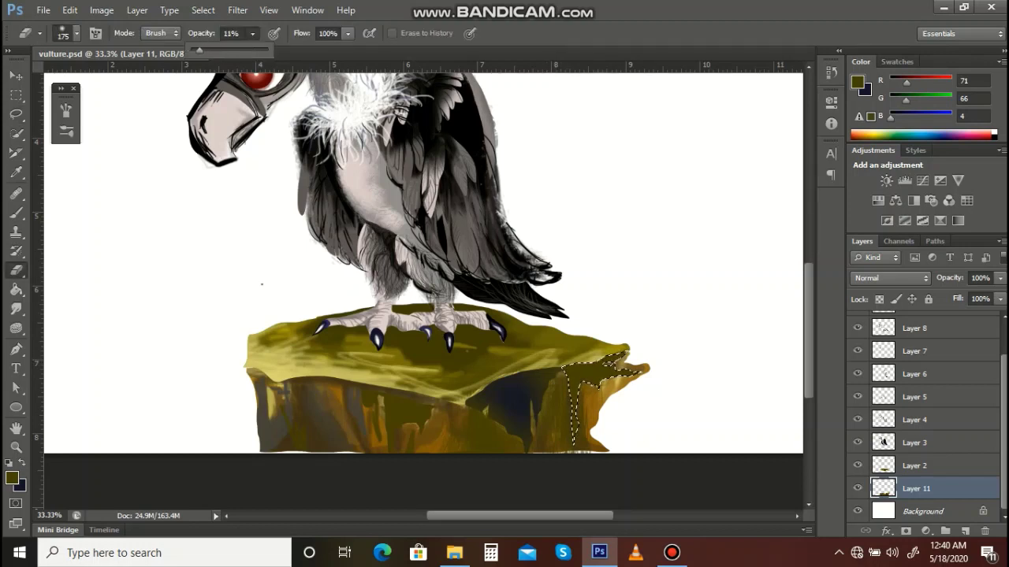
{"action": "left_click", "coordinate": [607, 367]}
{"action": "mouse_move", "coordinate": [599, 368]}
{"action": "left_mouse_down"}
{"action": "mouse_move", "coordinate": [614, 367]}
{"action": "mouse_move", "coordinate": [573, 365]}
{"action": "left_mouse_up"}
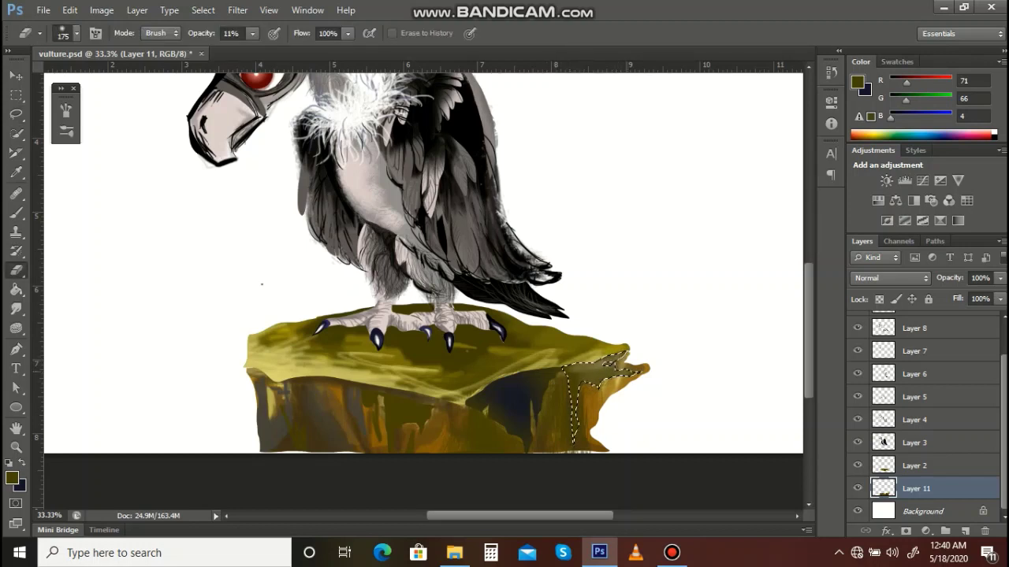
{"action": "key", "text": "ctrl+d"}
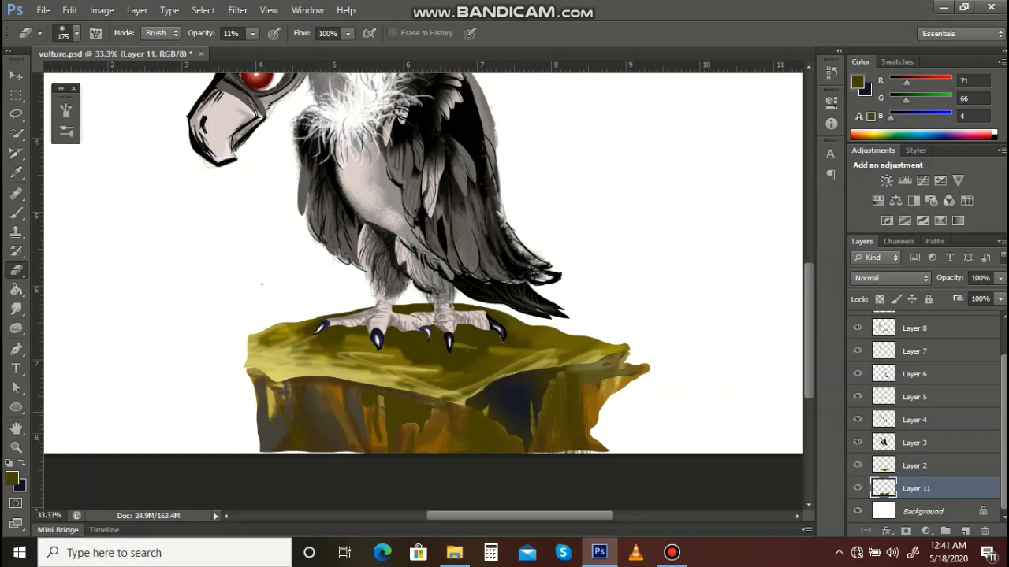
Step: Save the vulture.psd document
{"action": "key", "text": "ctrl+s"}
{"action": "key", "text": "z"}
{"action": "key", "text": "ctrl+minus"}
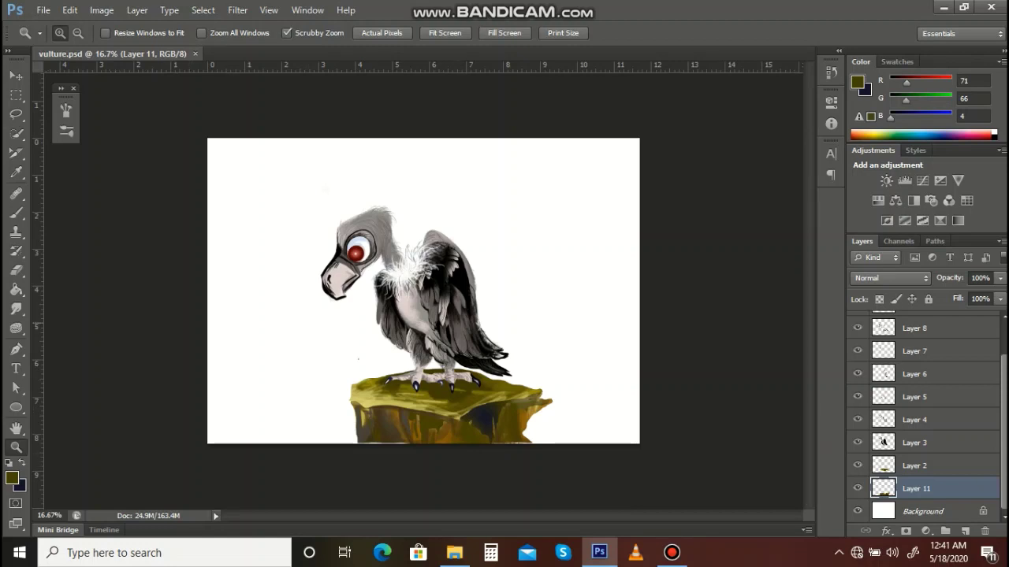
Step: Set the foreground colour to golden yellow (RGB 254, 203, 0)
{"action": "key", "text": "i"}
{"action": "left_click", "coordinate": [11, 478]}
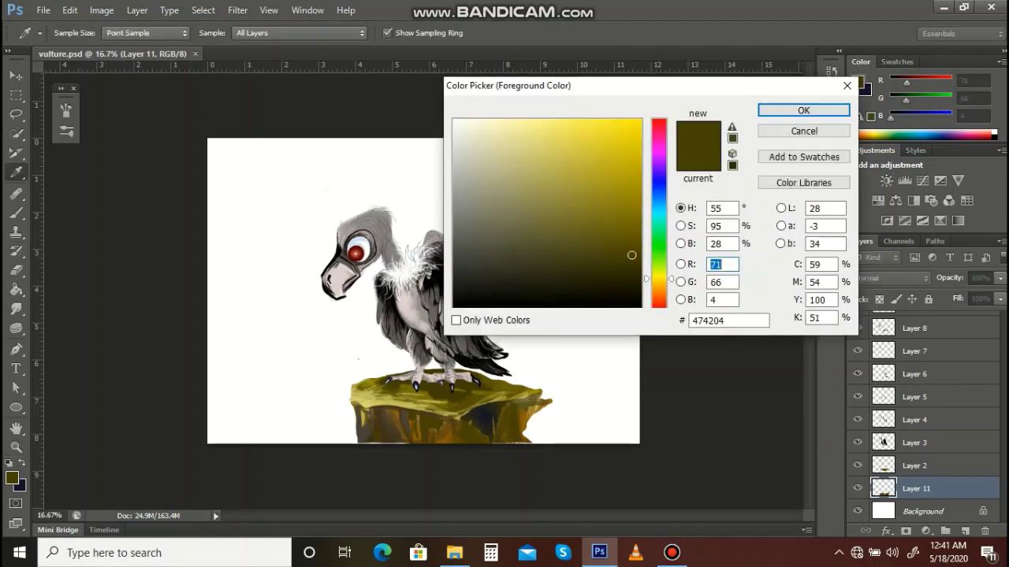
{"action": "left_click", "coordinate": [659, 292]}
{"action": "left_click", "coordinate": [659, 266]}
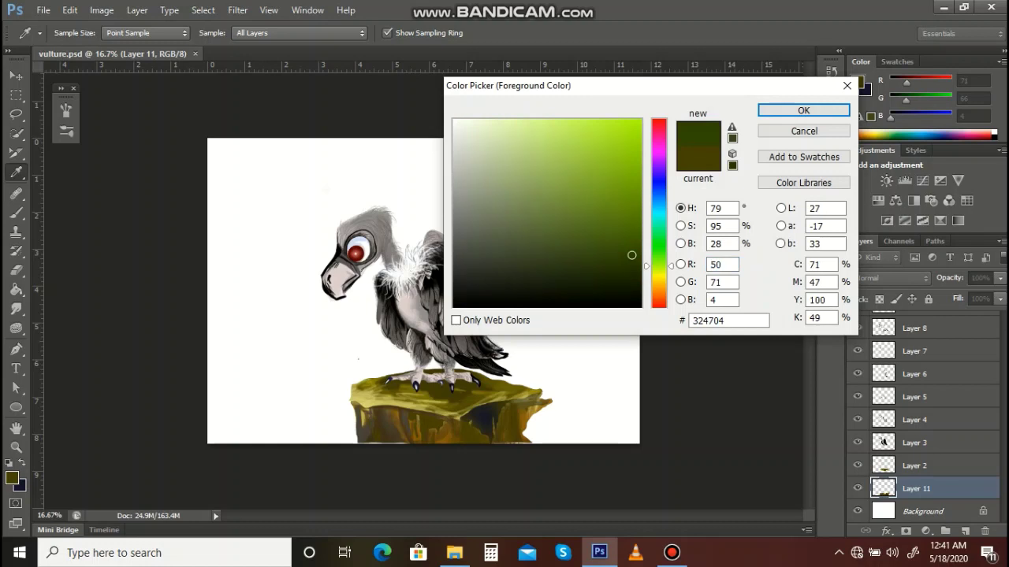
{"action": "left_click", "coordinate": [659, 250]}
{"action": "left_click_drag", "start_coordinate": [659, 250], "coordinate": [659, 282]}
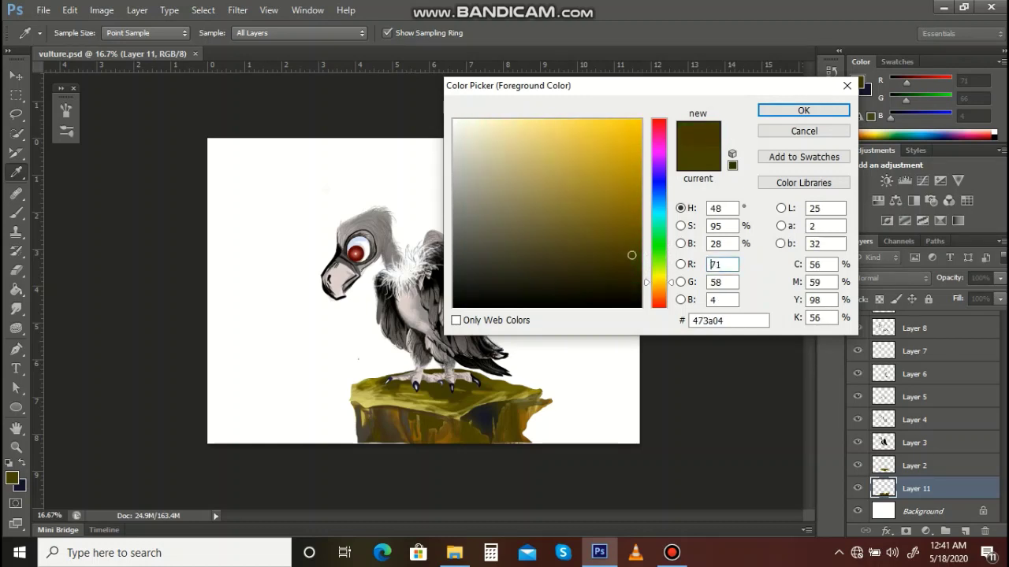
{"action": "left_click", "coordinate": [617, 228]}
{"action": "left_click_drag", "start_coordinate": [617, 228], "coordinate": [617, 227]}
{"action": "mouse_move", "coordinate": [630, 133]}
{"action": "left_mouse_down"}
{"action": "mouse_move", "coordinate": [632, 119]}
{"action": "mouse_move", "coordinate": [598, 126]}
{"action": "mouse_move", "coordinate": [642, 120]}
{"action": "left_mouse_up"}
{"action": "left_click", "coordinate": [804, 111]}
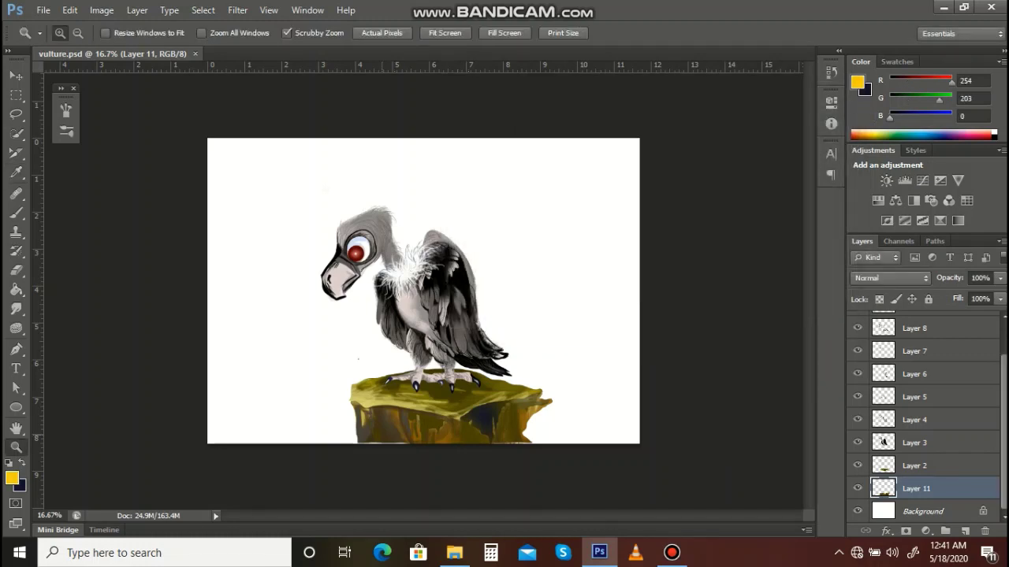
Step: Paint golden yellow highlights down the left half of the rock's front face, narrowing the soft brush to 60 px
{"action": "key", "text": "b"}
{"action": "key", "text": "bracketleft"}
{"action": "mouse_move", "coordinate": [391, 410]}
{"action": "left_mouse_down"}
{"action": "mouse_move", "coordinate": [398, 438]}
{"action": "mouse_move", "coordinate": [419, 440]}
{"action": "mouse_move", "coordinate": [361, 416]}
{"action": "left_mouse_up"}
{"action": "key", "text": "bracketleft"}
{"action": "key", "text": "bracketleft"}
{"action": "key", "text": "bracketleft"}
{"action": "key", "text": "bracketleft"}
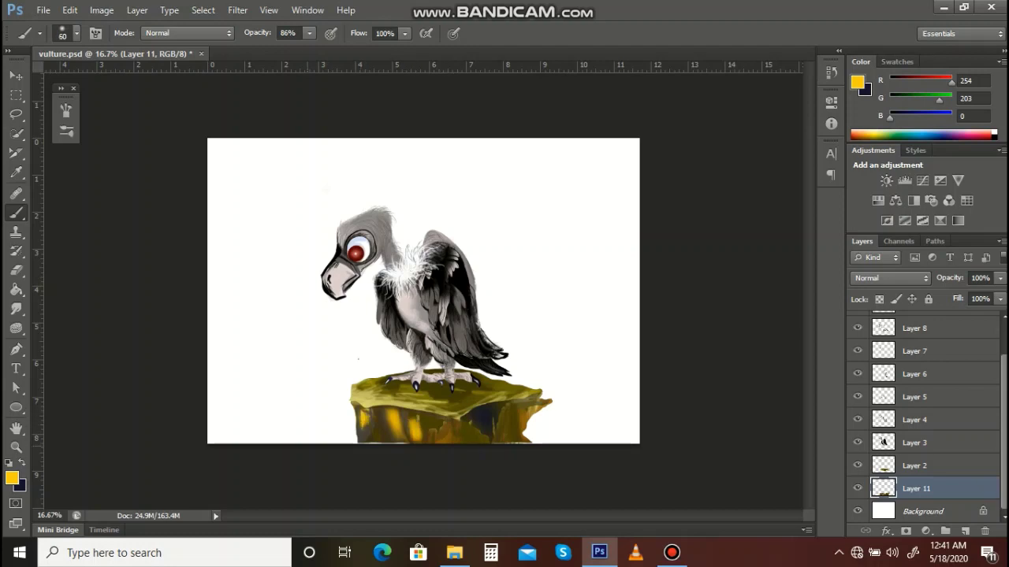
Step: Add pale cream (RGB 243, 228, 170) highlights over the yellow streaks and middle of the rock's front face with the 60 px brush
{"action": "left_click", "coordinate": [12, 477]}
{"action": "left_click", "coordinate": [509, 128]}
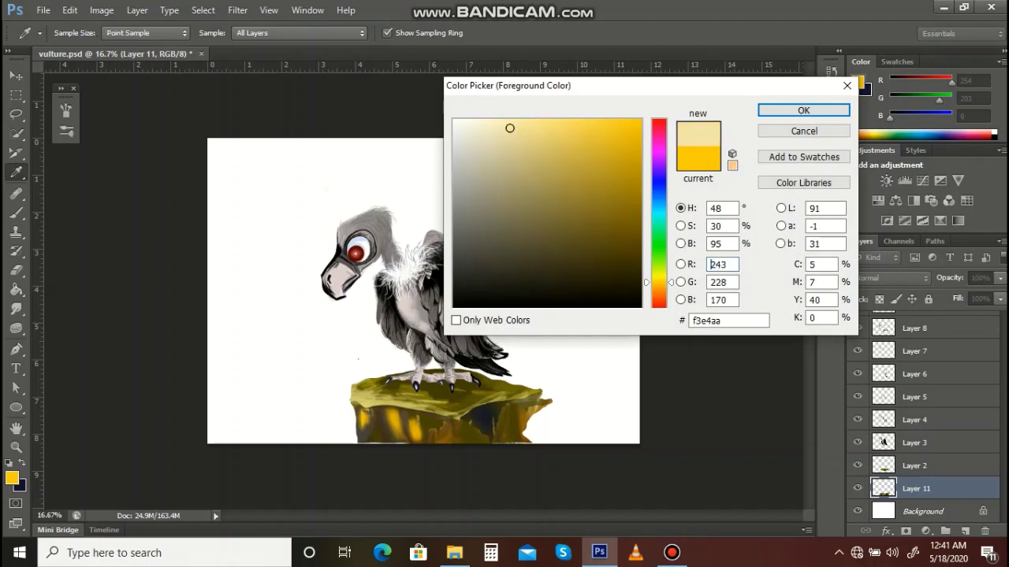
{"action": "left_click", "coordinate": [803, 110]}
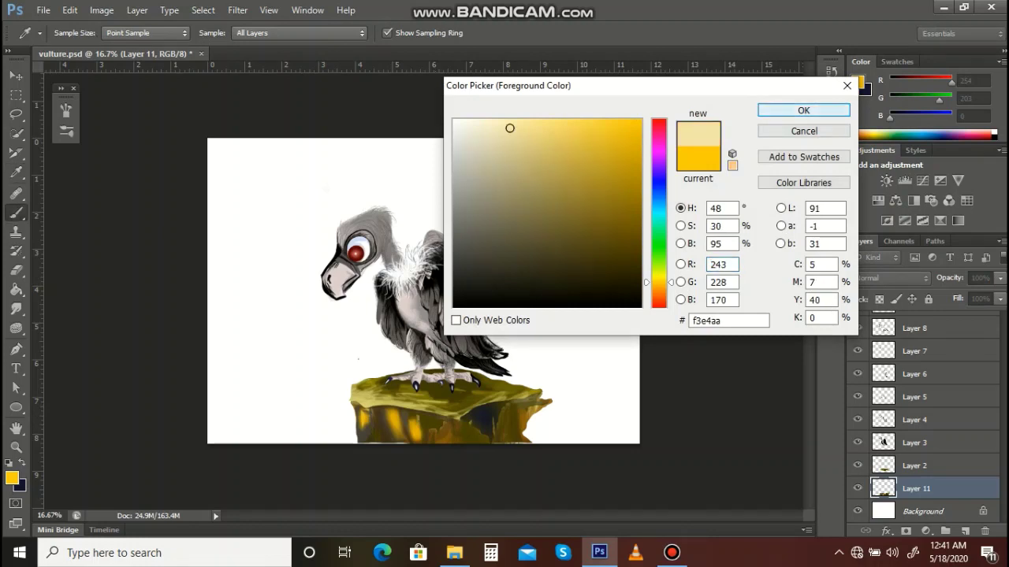
{"action": "mouse_move", "coordinate": [396, 419]}
{"action": "left_mouse_down"}
{"action": "mouse_move", "coordinate": [395, 429]}
{"action": "mouse_move", "coordinate": [364, 425]}
{"action": "mouse_move", "coordinate": [377, 437]}
{"action": "left_mouse_up"}
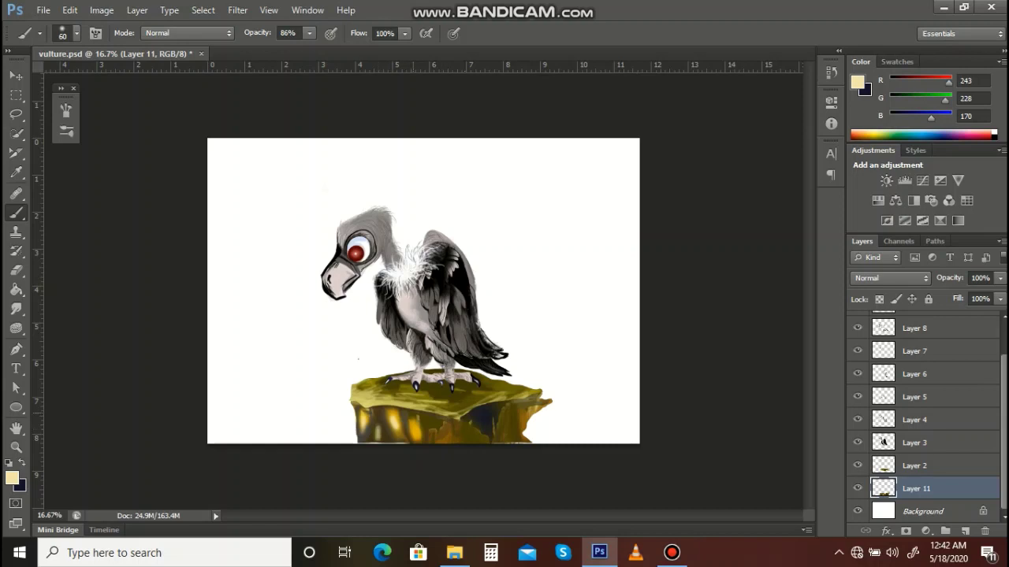
{"action": "mouse_move", "coordinate": [442, 426]}
{"action": "left_mouse_down"}
{"action": "mouse_move", "coordinate": [443, 439]}
{"action": "mouse_move", "coordinate": [432, 439]}
{"action": "left_mouse_up"}
Step: Paint dark brown (RGB 68, 55, 3) shadows between the highlights and at the right end of the rock's front face
{"action": "left_click", "coordinate": [11, 479]}
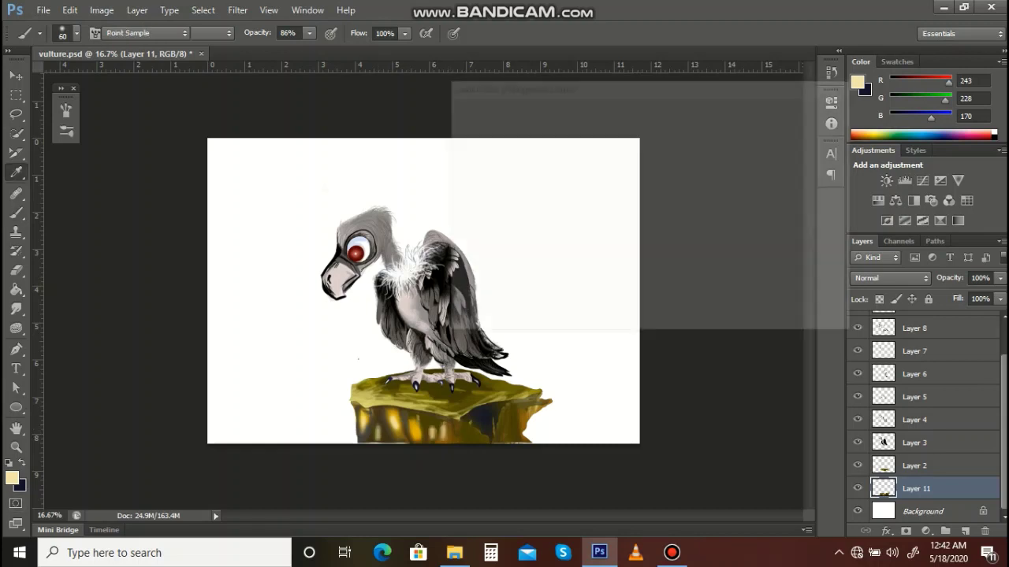
{"action": "left_click", "coordinate": [601, 286]}
{"action": "left_click", "coordinate": [468, 301]}
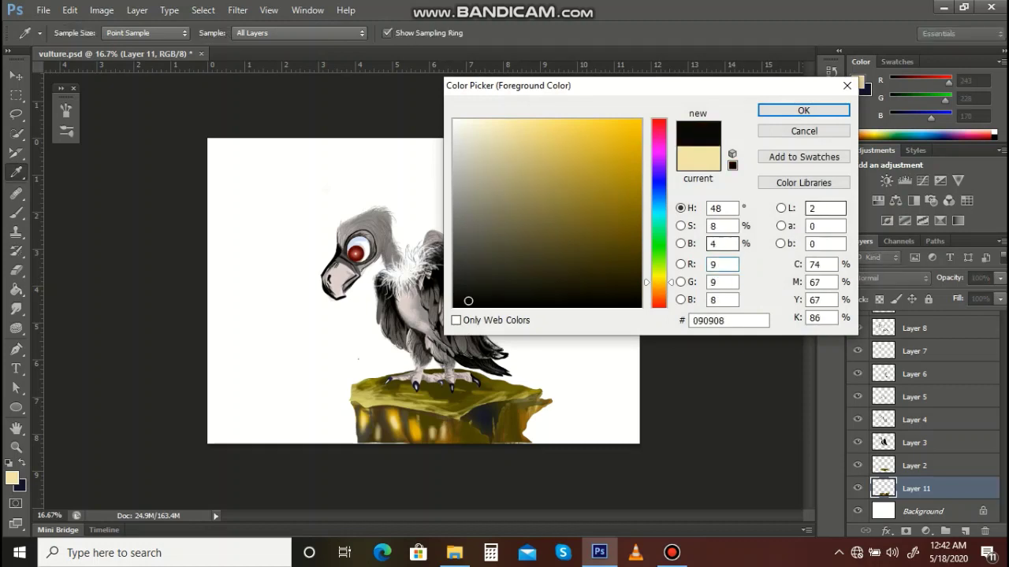
{"action": "left_click_drag", "start_coordinate": [468, 300], "coordinate": [631, 256]}
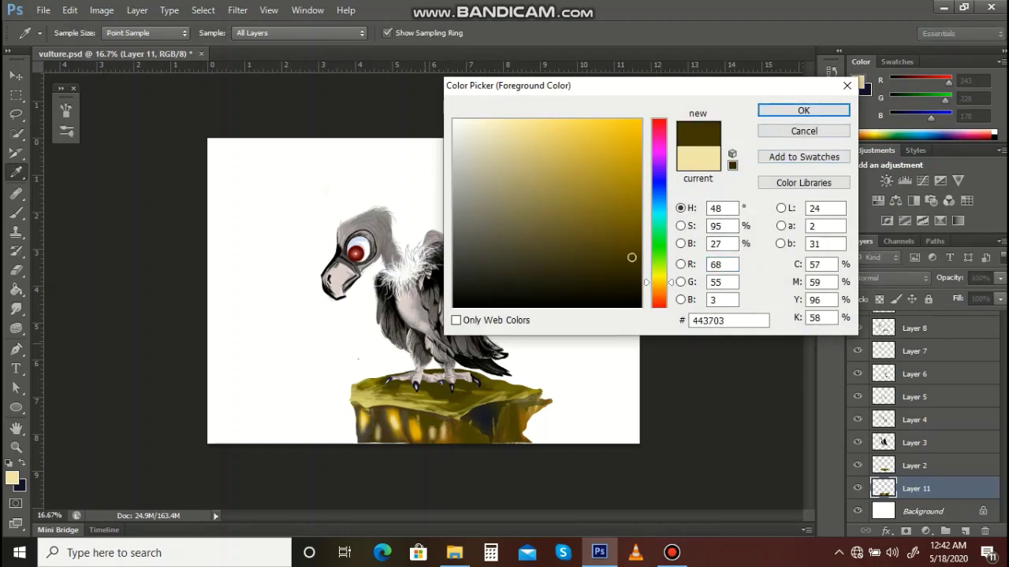
{"action": "left_click", "coordinate": [803, 110]}
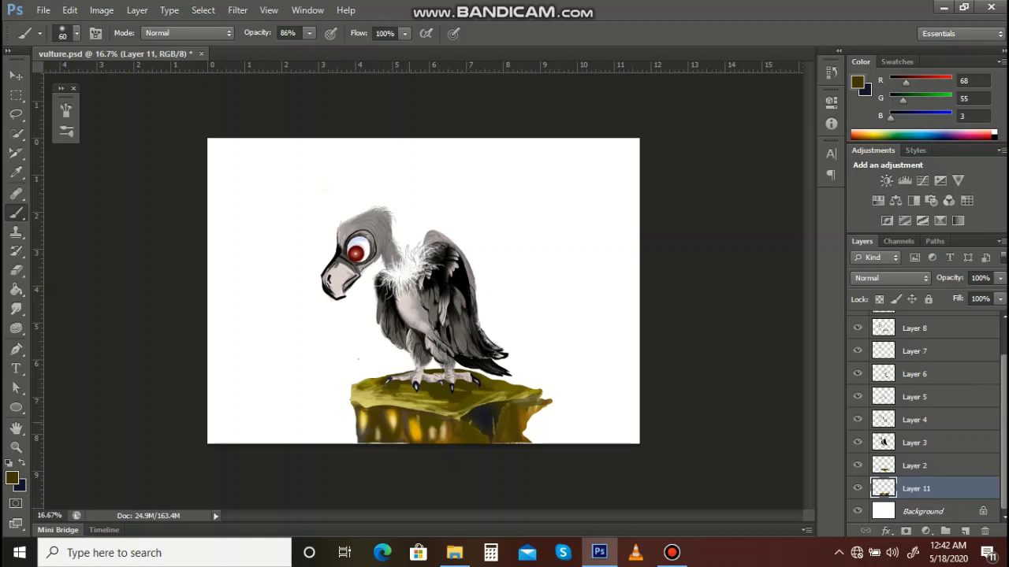
{"action": "mouse_move", "coordinate": [417, 418]}
{"action": "left_mouse_down"}
{"action": "mouse_move", "coordinate": [416, 441]}
{"action": "mouse_move", "coordinate": [390, 427]}
{"action": "mouse_move", "coordinate": [355, 442]}
{"action": "left_mouse_up"}
{"action": "left_click_drag", "start_coordinate": [438, 429], "coordinate": [436, 441]}
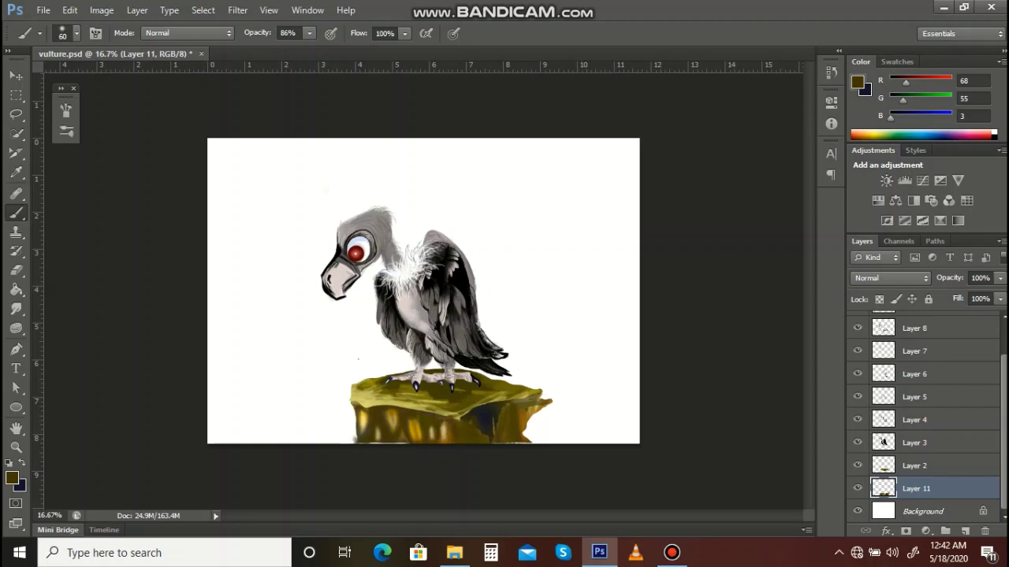
{"action": "mouse_move", "coordinate": [523, 410]}
{"action": "left_mouse_down"}
{"action": "mouse_move", "coordinate": [521, 437]}
{"action": "mouse_move", "coordinate": [527, 421]}
{"action": "left_mouse_up"}
Step: Add fine very dark brown (RGB 36, 29, 2) strokes to the rock's front face, reducing the brush to 6 px
{"action": "left_click", "coordinate": [12, 478]}
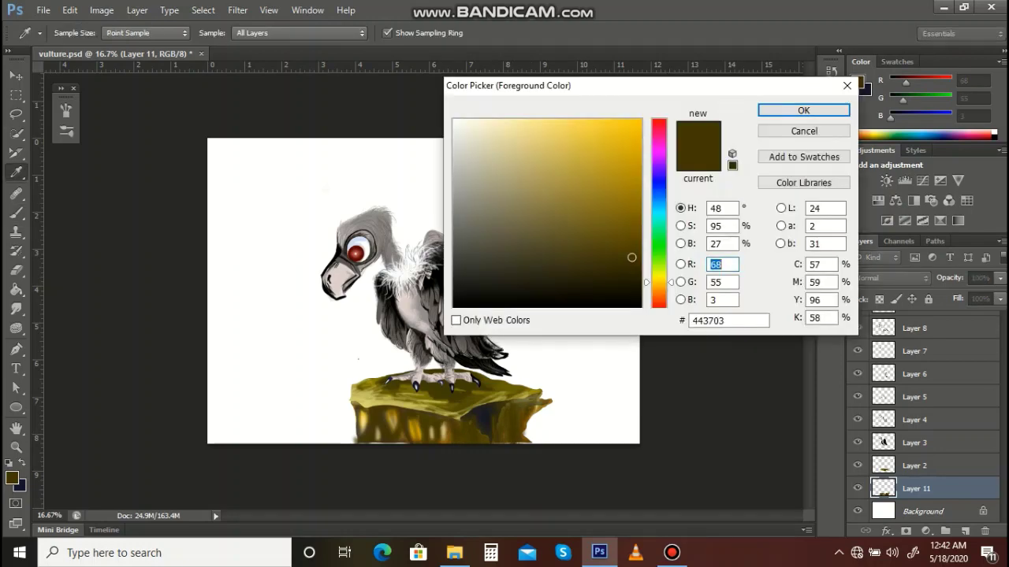
{"action": "left_click", "coordinate": [631, 281]}
{"action": "key", "text": "Return"}
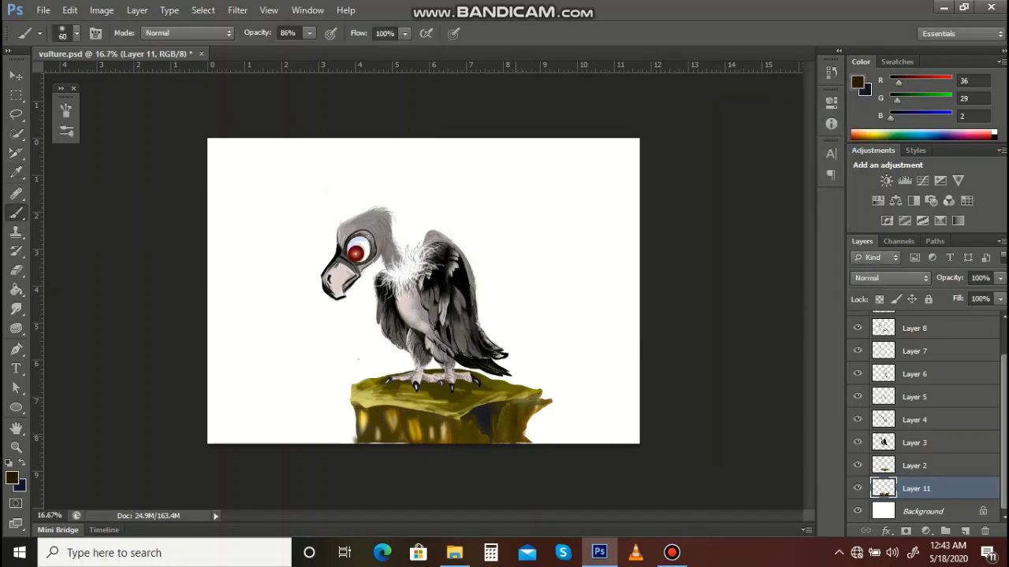
{"action": "key", "text": "bracketleft"}
{"action": "key", "text": "bracketleft"}
{"action": "key", "text": "bracketleft"}
{"action": "key", "text": "bracketleft"}
{"action": "key", "text": "bracketleft"}
{"action": "key", "text": "bracketleft"}
{"action": "key", "text": "bracketleft"}
{"action": "key", "text": "bracketleft"}
{"action": "key", "text": "bracketleft"}
{"action": "key", "text": "bracketleft"}
{"action": "key", "text": "bracketleft"}
{"action": "key", "text": "bracketleft"}
{"action": "key", "text": "bracketleft"}
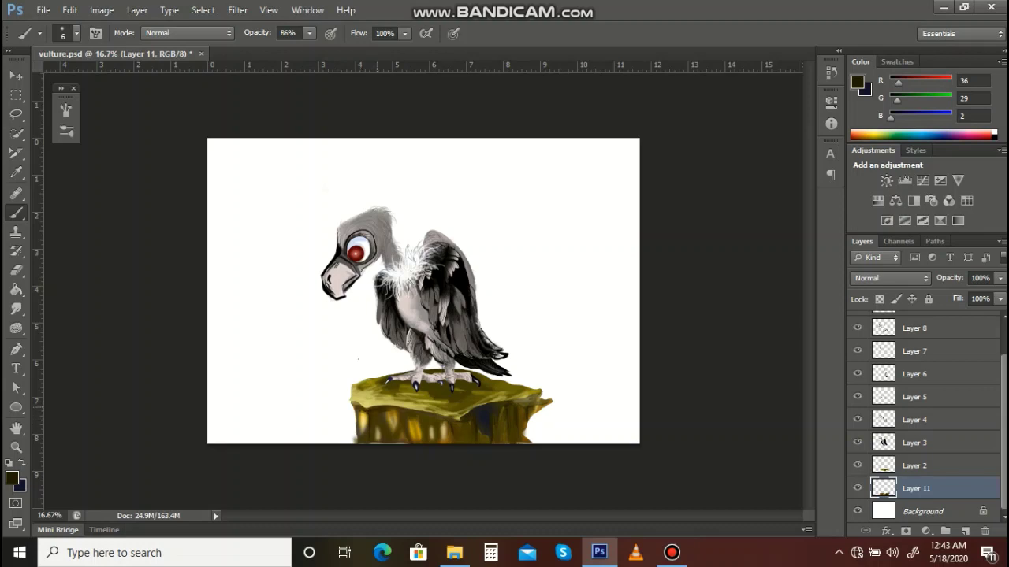
Step: Enlarge the brush to 150 px and shade beneath the rock's top rim at its left end with very dark brown
{"action": "key", "text": "bracketright"}
{"action": "key", "text": "bracketright"}
{"action": "key", "text": "bracketright"}
{"action": "key", "text": "bracketright"}
{"action": "key", "text": "bracketright"}
{"action": "key", "text": "bracketright"}
{"action": "key", "text": "bracketright"}
{"action": "key", "text": "bracketright"}
{"action": "key", "text": "bracketright"}
{"action": "key", "text": "bracketright"}
{"action": "key", "text": "bracketright"}
{"action": "key", "text": "bracketright"}
{"action": "key", "text": "bracketright"}
{"action": "key", "text": "bracketright"}
{"action": "key", "text": "bracketright"}
{"action": "key", "text": "bracketright"}
{"action": "key", "text": "bracketright"}
{"action": "mouse_move", "coordinate": [378, 408]}
{"action": "left_mouse_down"}
{"action": "mouse_move", "coordinate": [436, 414]}
{"action": "mouse_move", "coordinate": [351, 411]}
{"action": "left_mouse_up"}
Step: Set the eraser to 100% opacity and erase the dark paint spilling past the rock's left edge
{"action": "key", "text": "e"}
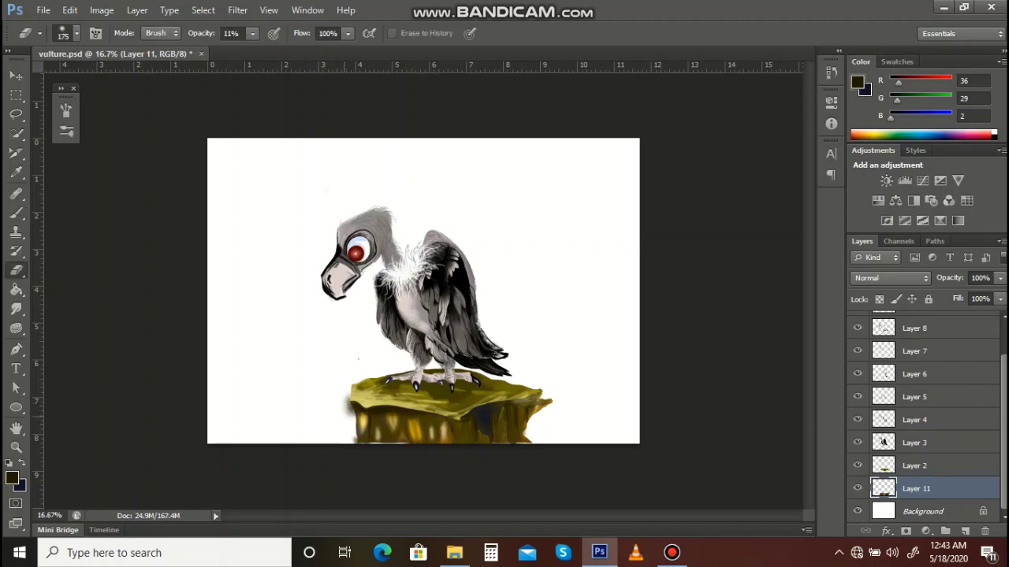
{"action": "left_click", "coordinate": [252, 33]}
{"action": "left_click_drag", "start_coordinate": [252, 51], "coordinate": [323, 52]}
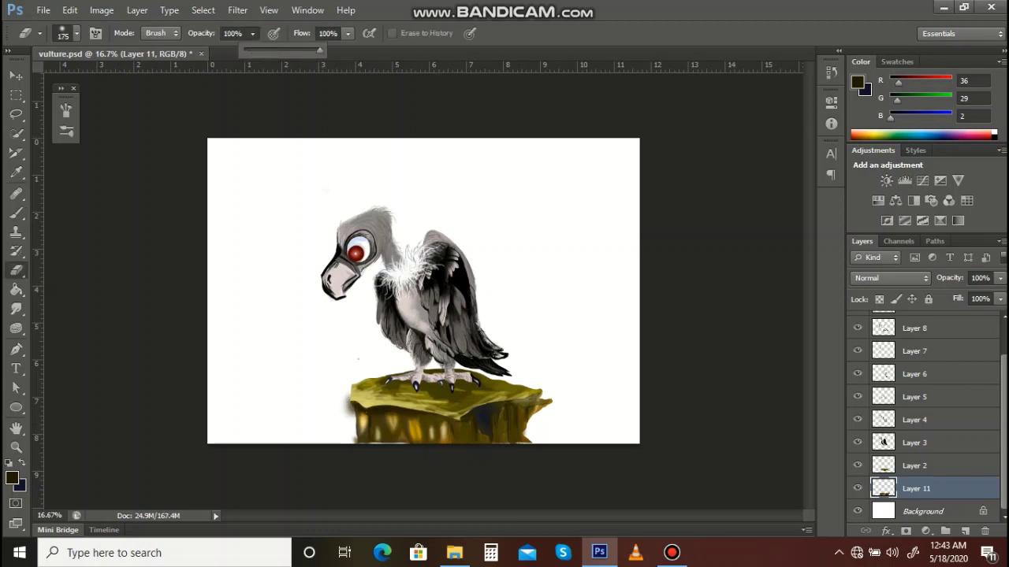
{"action": "left_click", "coordinate": [349, 400]}
{"action": "left_click_drag", "start_coordinate": [348, 399], "coordinate": [348, 412]}
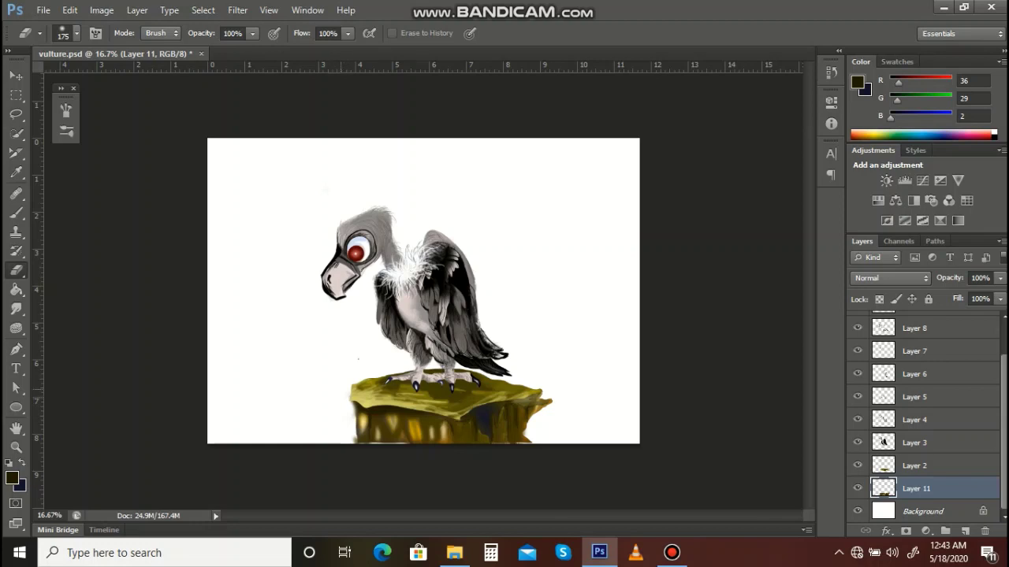
Step: Deepen the very dark brown shading on the front face's left part with the 150 px brush, erasing spill outside the rock
{"action": "key", "text": "b"}
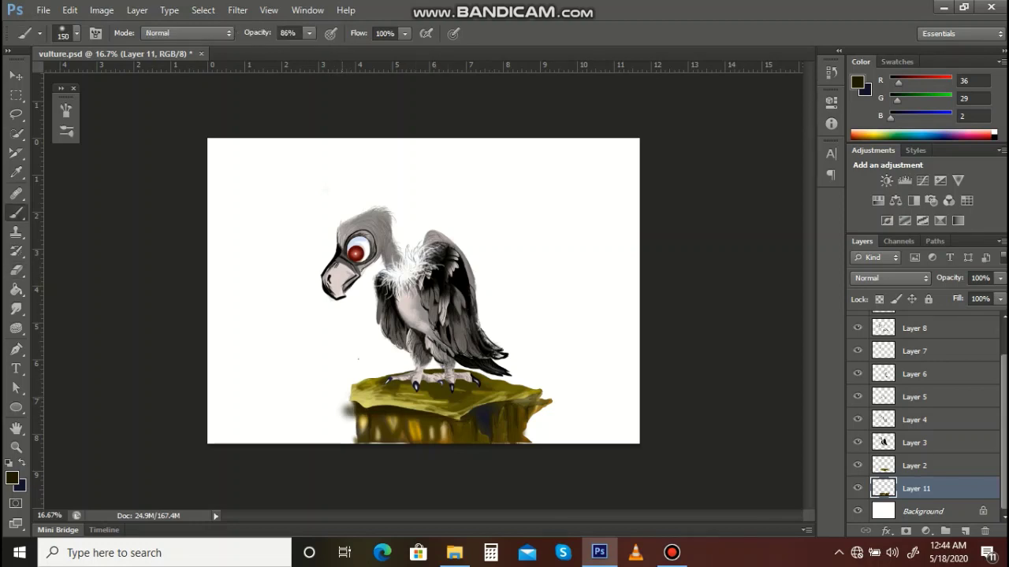
{"action": "key", "text": "e"}
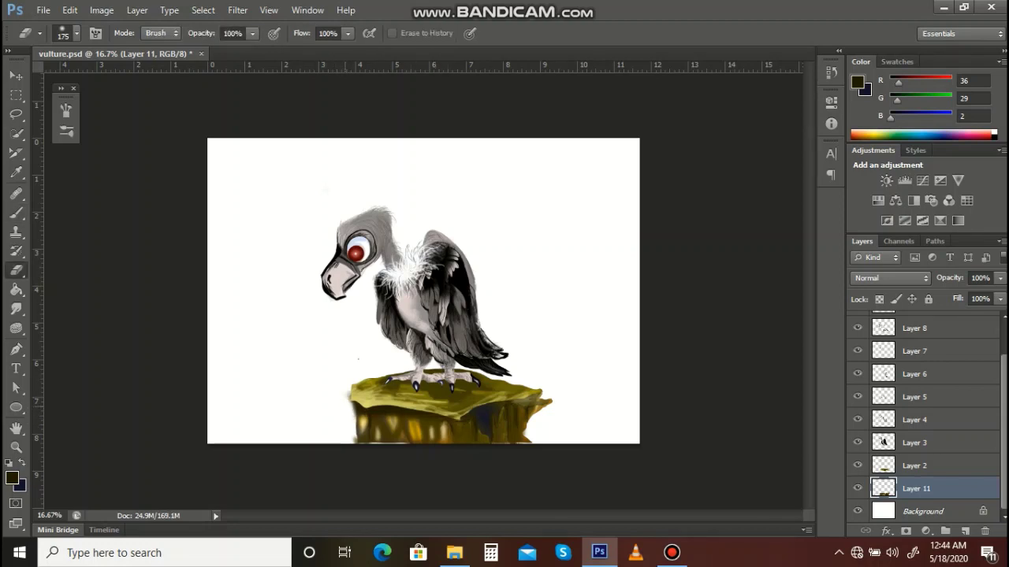
{"action": "key", "text": "b"}
{"action": "left_click_drag", "start_coordinate": [372, 424], "coordinate": [370, 436]}
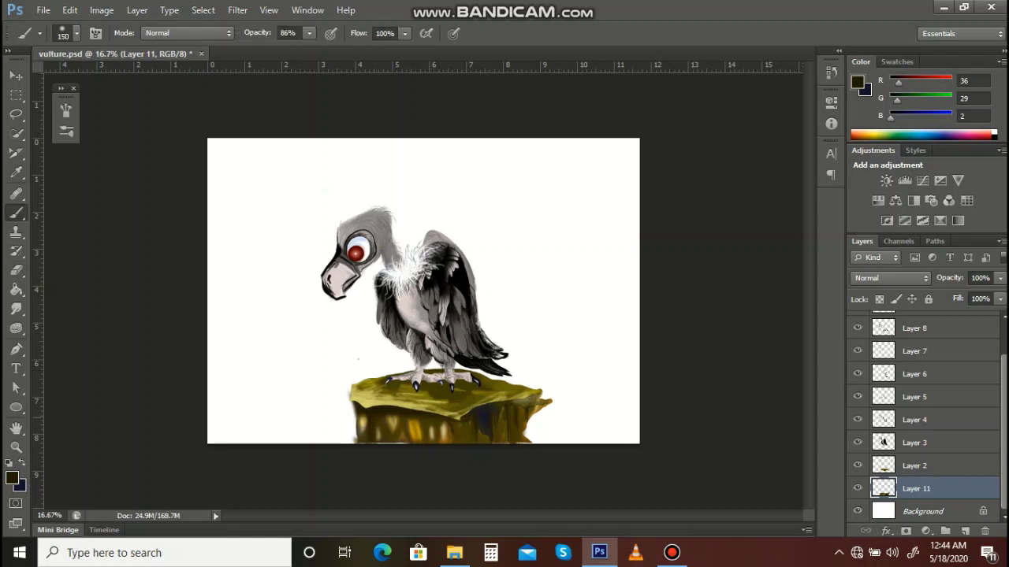
Step: Darken the front face's right part with very dark brown and add dark navy (RGB 19, 19, 44) shadows along the rock's base
{"action": "left_click_drag", "start_coordinate": [471, 410], "coordinate": [523, 403]}
{"action": "mouse_move", "coordinate": [449, 425]}
{"action": "left_mouse_down"}
{"action": "mouse_move", "coordinate": [463, 436]}
{"action": "mouse_move", "coordinate": [439, 436]}
{"action": "left_mouse_up"}
{"action": "key", "text": "i"}
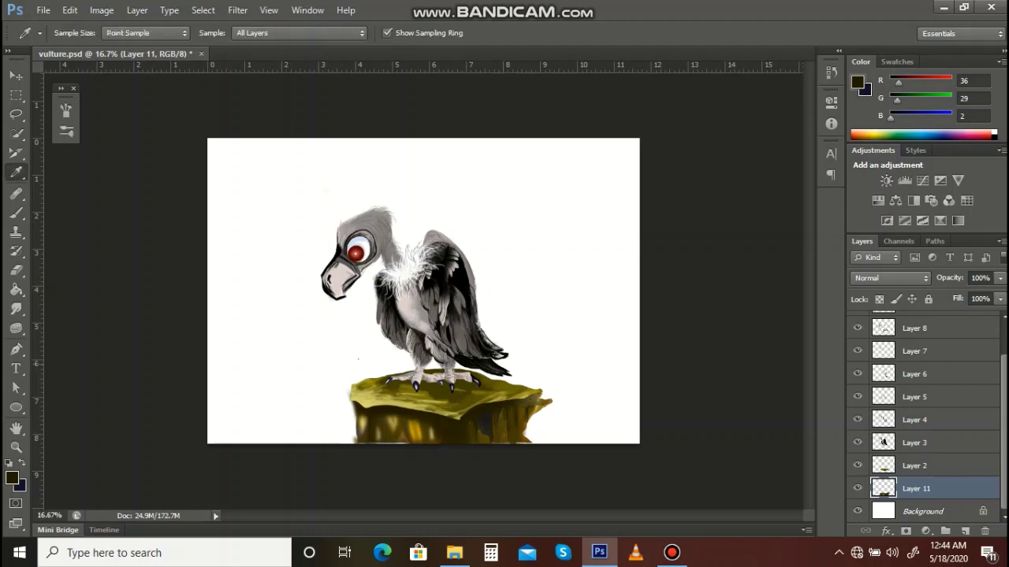
{"action": "left_click", "coordinate": [12, 478]}
{"action": "left_click", "coordinate": [20, 486]}
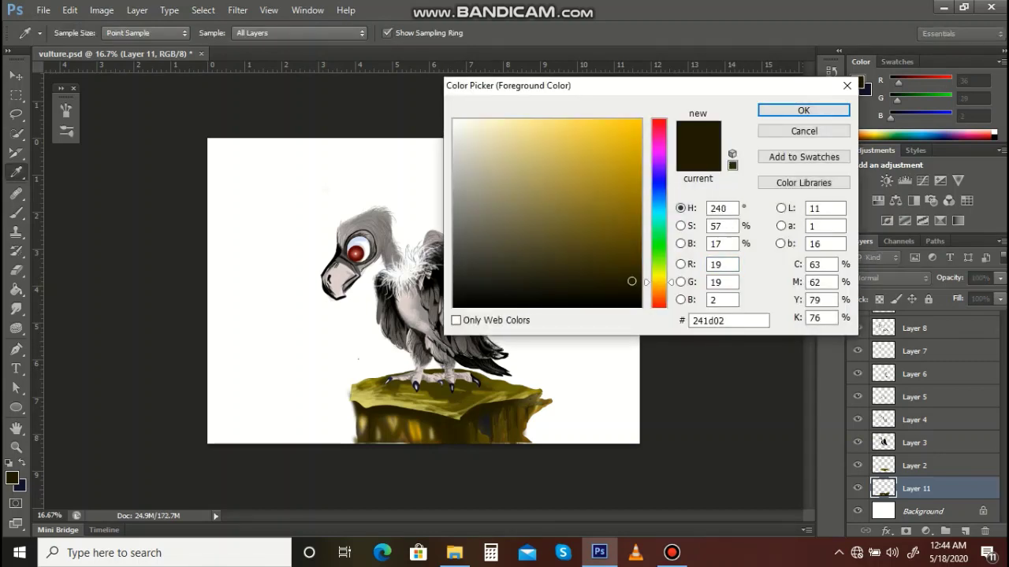
{"action": "key", "text": "Return"}
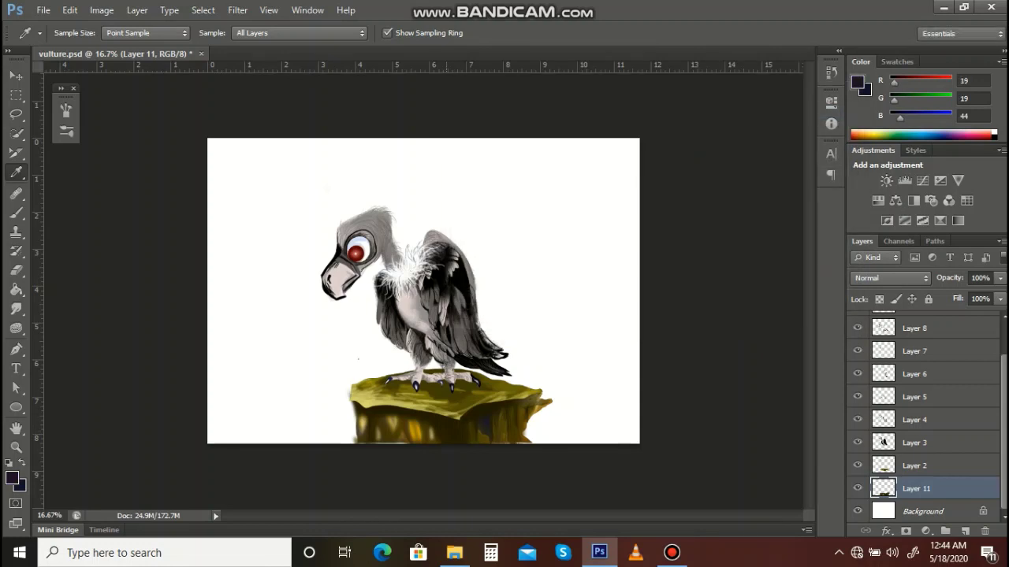
{"action": "key", "text": "b"}
{"action": "mouse_move", "coordinate": [434, 427]}
{"action": "left_mouse_down"}
{"action": "mouse_move", "coordinate": [433, 437]}
{"action": "mouse_move", "coordinate": [369, 444]}
{"action": "mouse_move", "coordinate": [406, 446]}
{"action": "left_mouse_up"}
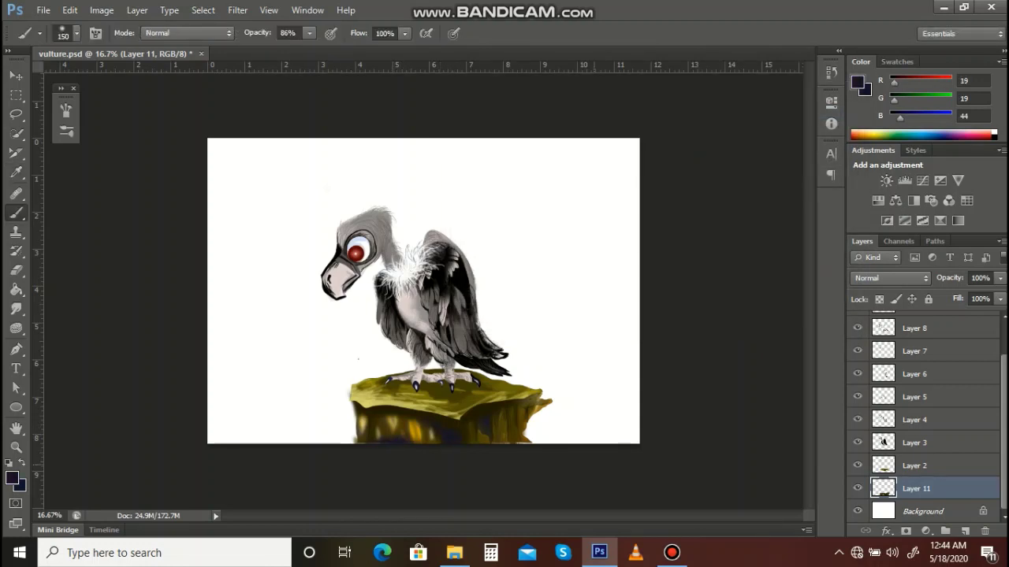
{"action": "mouse_move", "coordinate": [508, 442]}
{"action": "left_mouse_down"}
{"action": "mouse_move", "coordinate": [507, 433]}
{"action": "mouse_move", "coordinate": [520, 436]}
{"action": "left_mouse_up"}
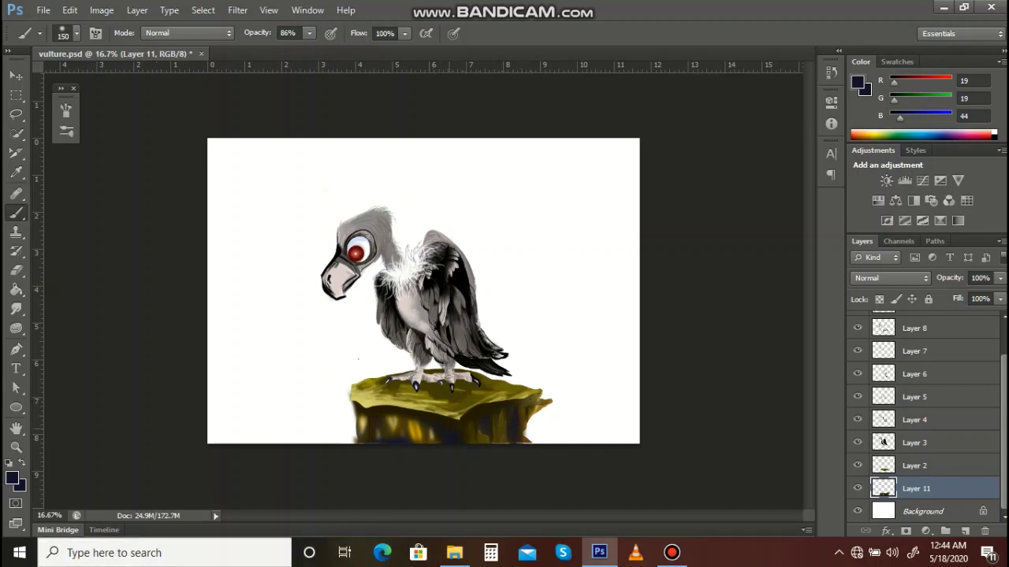
Step: Mix a dark olive (RGB 45, 40, 20) and paint a soft shadow around the vulture's feet on Layer 2
{"action": "key", "text": "i"}
{"action": "left_click", "coordinate": [388, 407]}
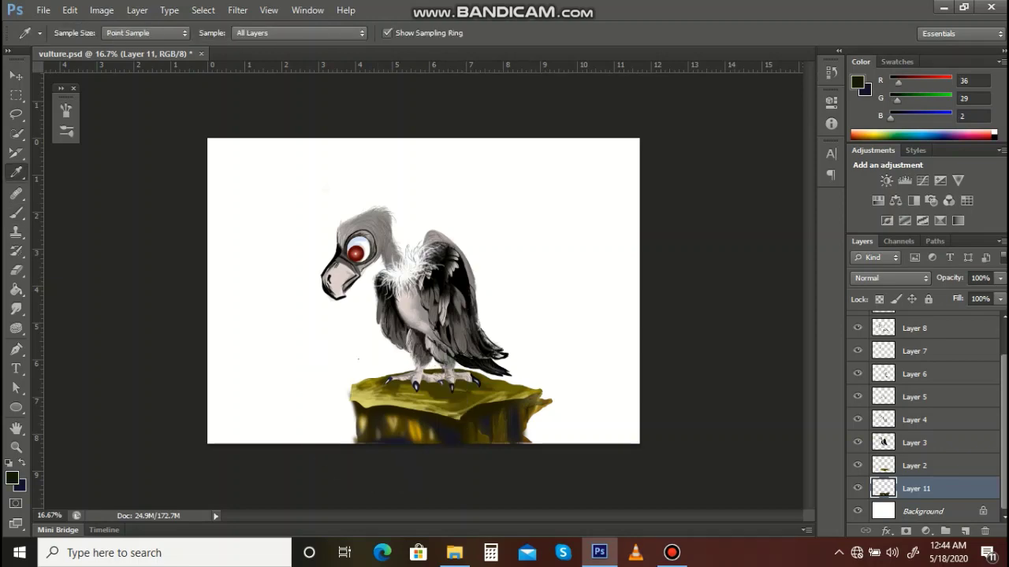
{"action": "left_click", "coordinate": [12, 478]}
{"action": "left_click_drag", "start_coordinate": [628, 283], "coordinate": [556, 275]}
{"action": "left_click", "coordinate": [803, 110]}
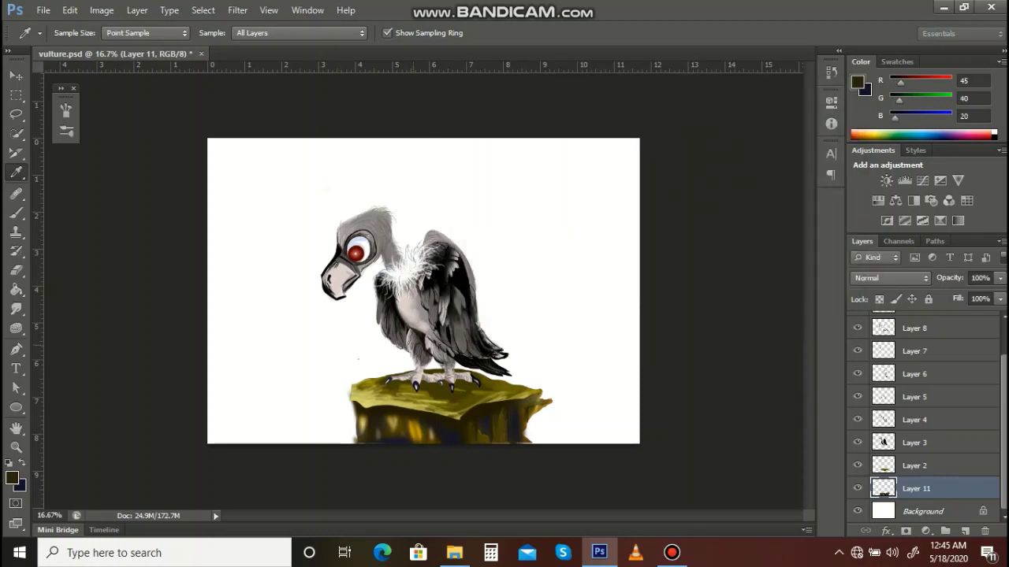
{"action": "key", "text": "b"}
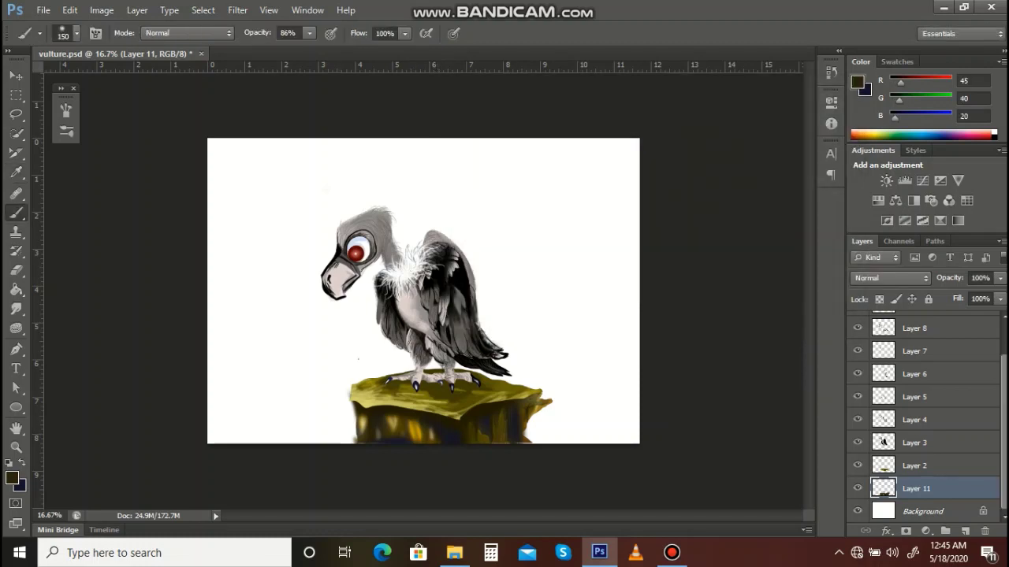
{"action": "key", "text": "alt+bracketright"}
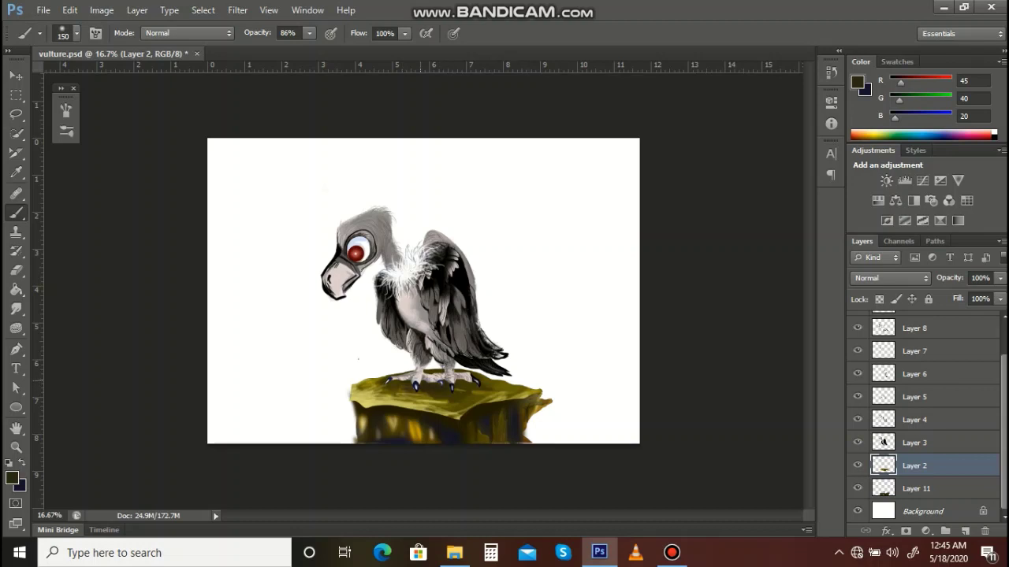
{"action": "left_click_drag", "start_coordinate": [396, 375], "coordinate": [412, 375]}
{"action": "mouse_move", "coordinate": [478, 373]}
{"action": "left_mouse_down"}
{"action": "mouse_move", "coordinate": [459, 392]}
{"action": "mouse_move", "coordinate": [378, 386]}
{"action": "left_mouse_up"}
{"action": "mouse_move", "coordinate": [444, 402]}
{"action": "left_mouse_down"}
{"action": "mouse_move", "coordinate": [486, 380]}
{"action": "mouse_move", "coordinate": [496, 386]}
{"action": "left_mouse_up"}
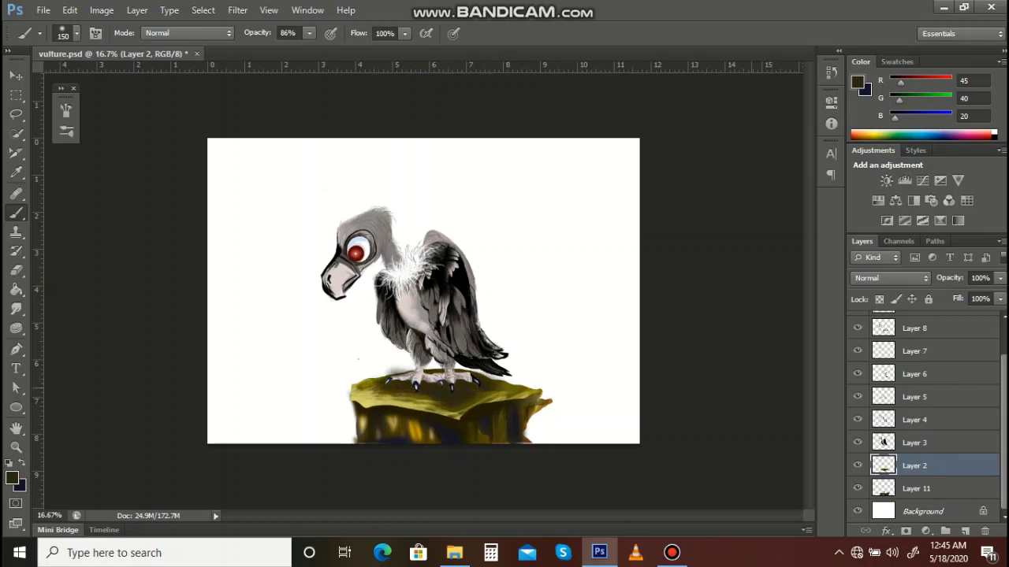
Step: Deepen the shadow beside the vulture's feet with near-black brown (RGB 23, 19, 3)
{"action": "left_click", "coordinate": [11, 477]}
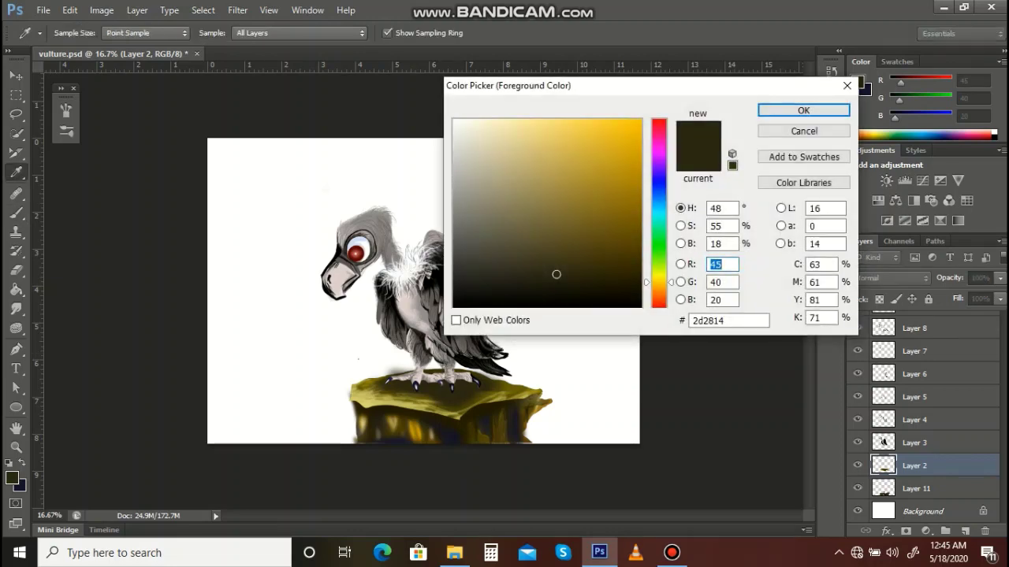
{"action": "left_click", "coordinate": [620, 291]}
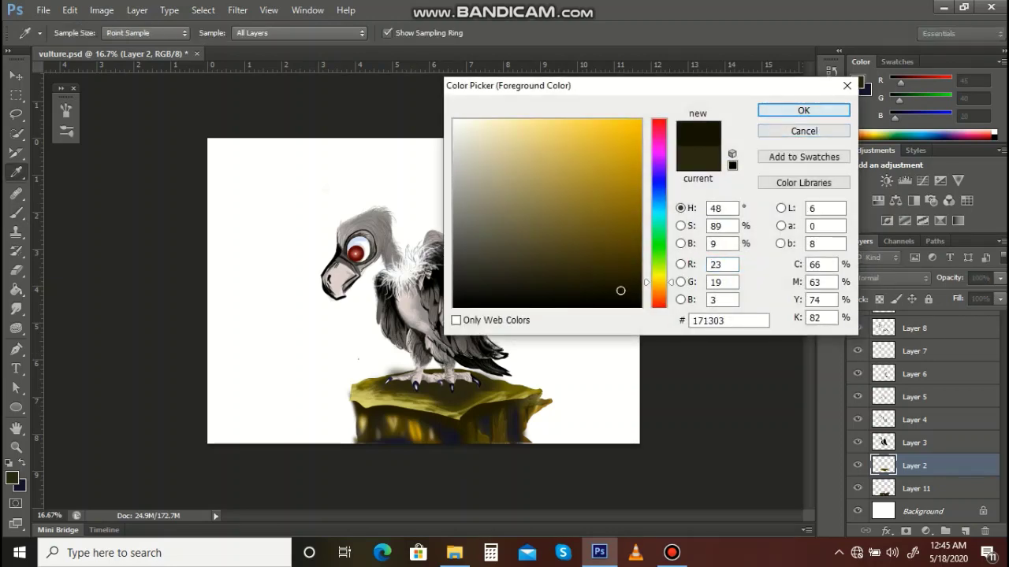
{"action": "left_click", "coordinate": [803, 111]}
{"action": "key", "text": "b"}
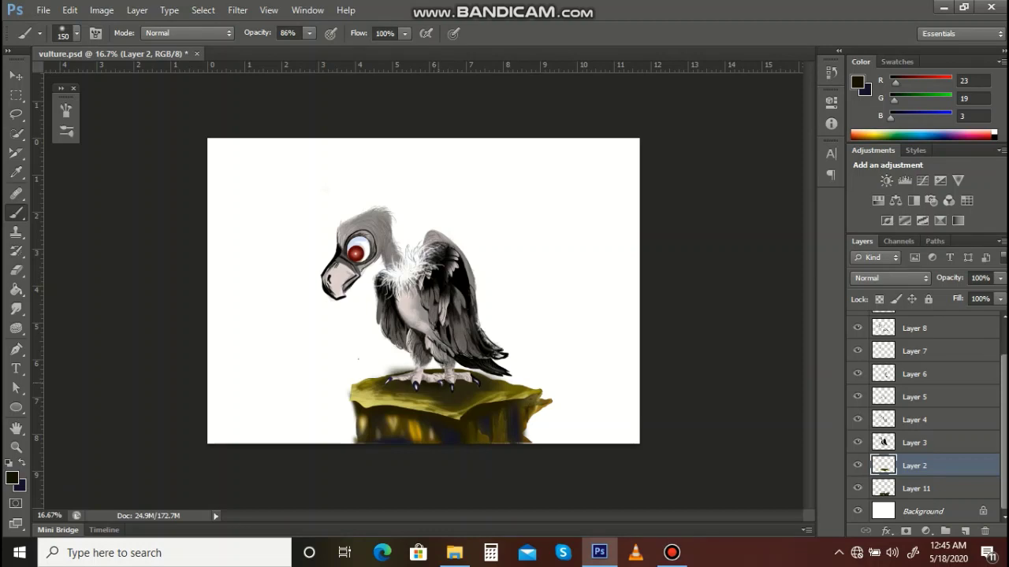
{"action": "left_click_drag", "start_coordinate": [474, 374], "coordinate": [463, 376]}
Step: Erase the shadow spilling above the rock's top edge near the feet, reducing the eraser size for the tight areas
{"action": "key", "text": "e"}
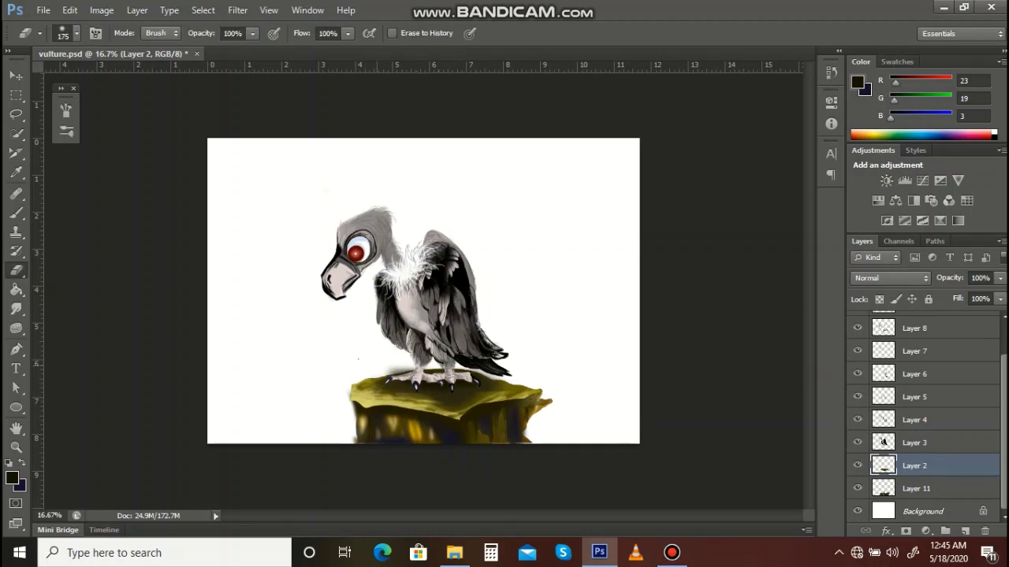
{"action": "left_click_drag", "start_coordinate": [412, 368], "coordinate": [400, 370]}
{"action": "key", "text": "bracketleft"}
{"action": "key", "text": "bracketleft"}
{"action": "key", "text": "bracketleft"}
{"action": "key", "text": "bracketleft"}
{"action": "key", "text": "bracketleft"}
{"action": "key", "text": "bracketleft"}
{"action": "key", "text": "bracketleft"}
{"action": "key", "text": "bracketleft"}
{"action": "key", "text": "bracketleft"}
{"action": "key", "text": "bracketleft"}
{"action": "key", "text": "bracketleft"}
{"action": "key", "text": "b"}
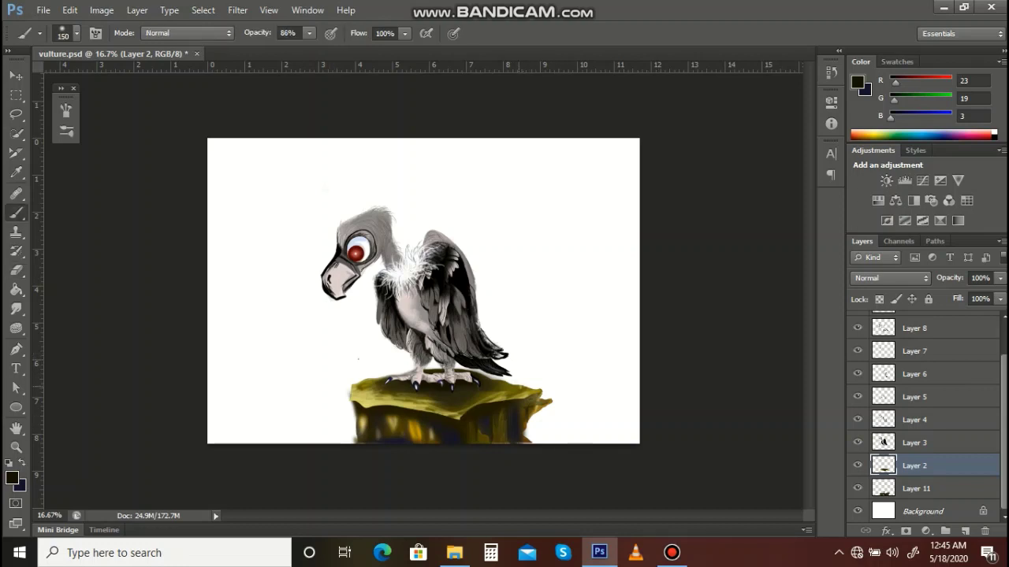
{"action": "left_click_drag", "start_coordinate": [523, 374], "coordinate": [522, 387]}
{"action": "key", "text": "ctrl+z"}
Step: Reduce the brush to 20 px and turn on Shape Dynamics with increased size jitter
{"action": "key", "text": "bracketleft"}
{"action": "key", "text": "bracketleft"}
{"action": "key", "text": "bracketleft"}
{"action": "key", "text": "bracketleft"}
{"action": "key", "text": "bracketleft"}
{"action": "key", "text": "bracketleft"}
{"action": "key", "text": "bracketleft"}
{"action": "key", "text": "bracketleft"}
{"action": "key", "text": "bracketleft"}
{"action": "key", "text": "bracketleft"}
{"action": "key", "text": "ctrl+z"}
{"action": "key", "text": "F5"}
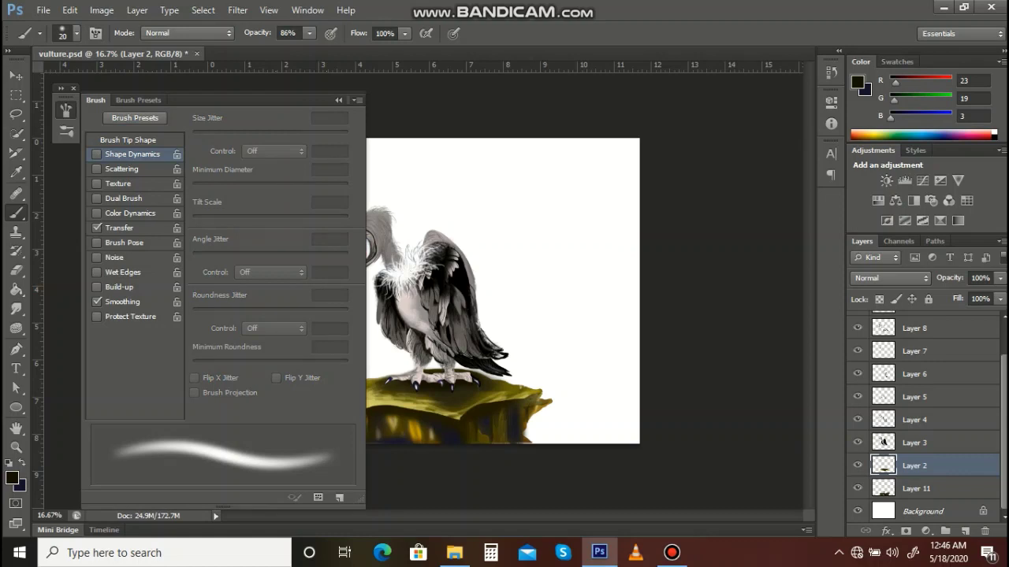
{"action": "left_click", "coordinate": [97, 154]}
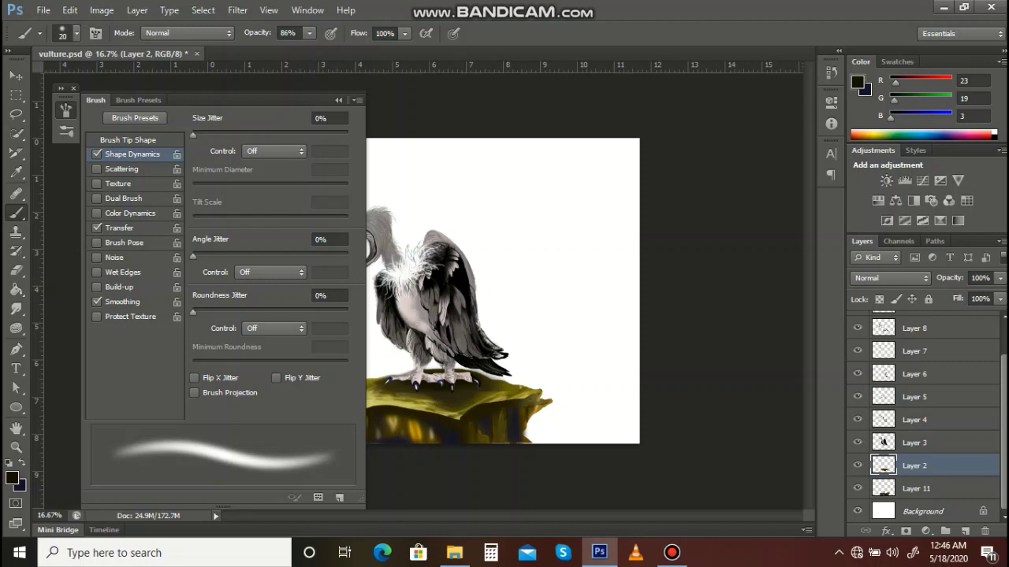
{"action": "mouse_move", "coordinate": [193, 135]}
{"action": "left_mouse_down"}
{"action": "mouse_move", "coordinate": [320, 135]}
{"action": "mouse_move", "coordinate": [266, 134]}
{"action": "left_mouse_up"}
{"action": "left_click", "coordinate": [339, 100]}
{"action": "left_click", "coordinate": [76, 34]}
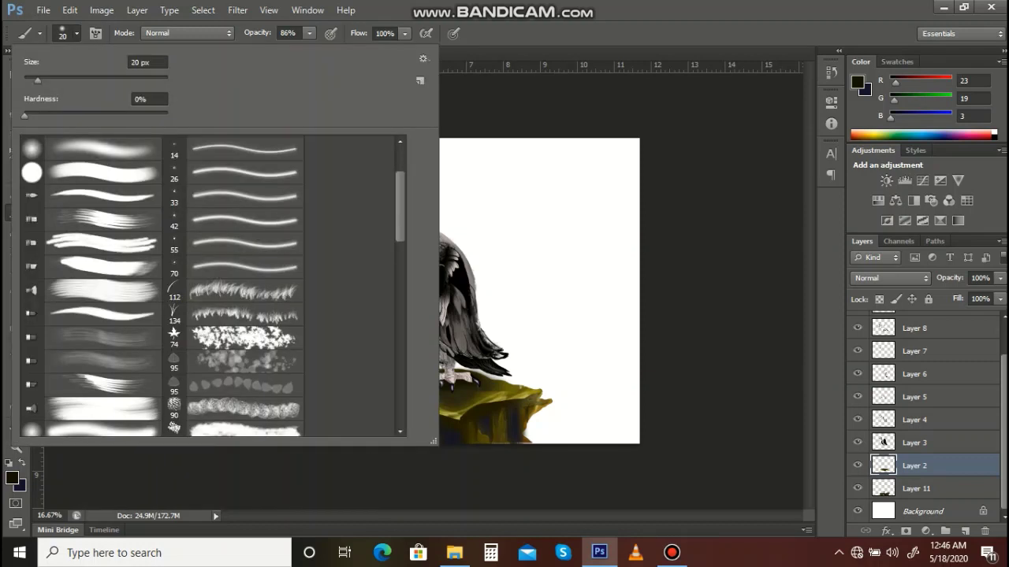
{"action": "scroll", "coordinate": [91, 194], "scroll_direction": "up", "scroll_amount": 4}
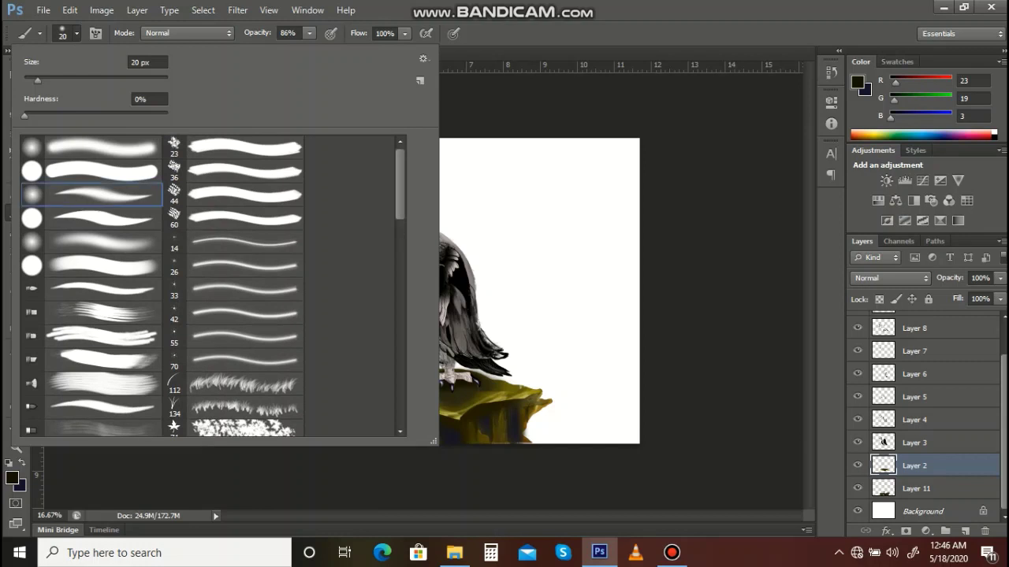
{"action": "key", "text": "Return"}
Step: Draw thin near-black grass blades on the rock top's right end and undo all but one blade
{"action": "mouse_move", "coordinate": [520, 392]}
{"action": "left_mouse_down"}
{"action": "mouse_move", "coordinate": [525, 365]}
{"action": "mouse_move", "coordinate": [529, 374]}
{"action": "mouse_move", "coordinate": [518, 374]}
{"action": "left_mouse_up"}
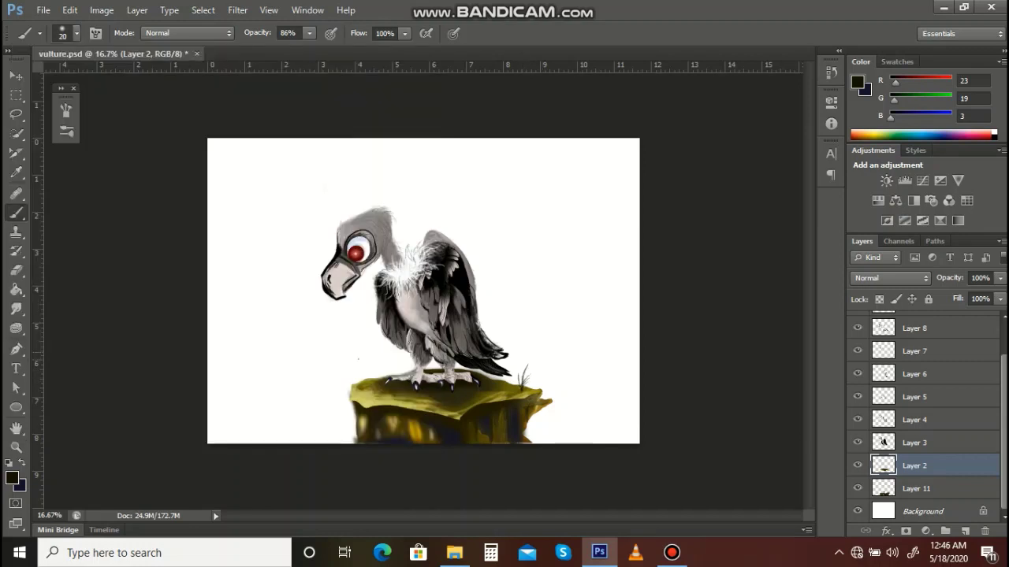
{"action": "key", "text": "ctrl+z"}
{"action": "key", "text": "ctrl+alt+z"}
Step: Try painting green (RGB 91, 113, 13) grass blades beside the dark blade on the rock top's right end
{"action": "key", "text": "z"}
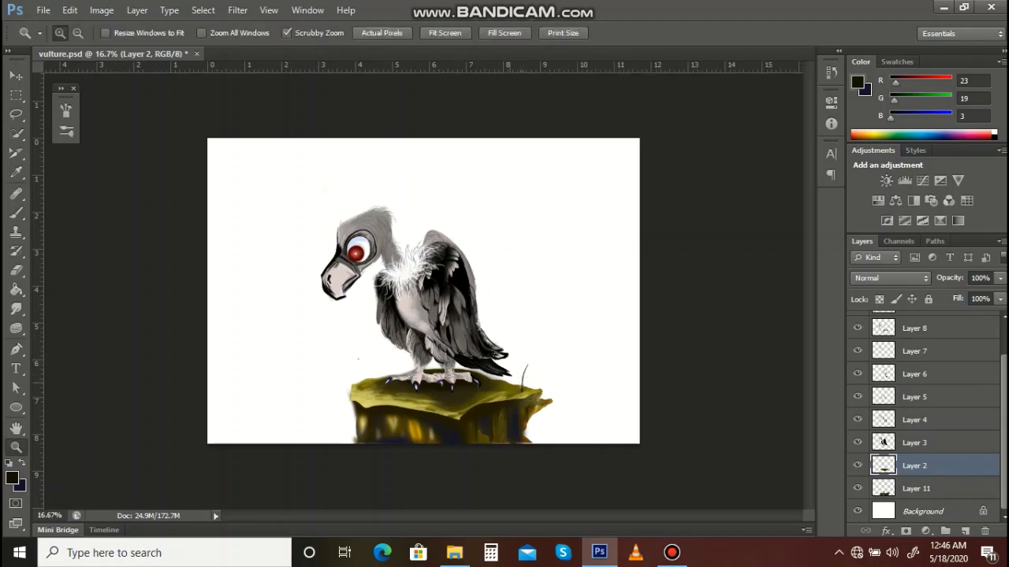
{"action": "left_click", "coordinate": [511, 385]}
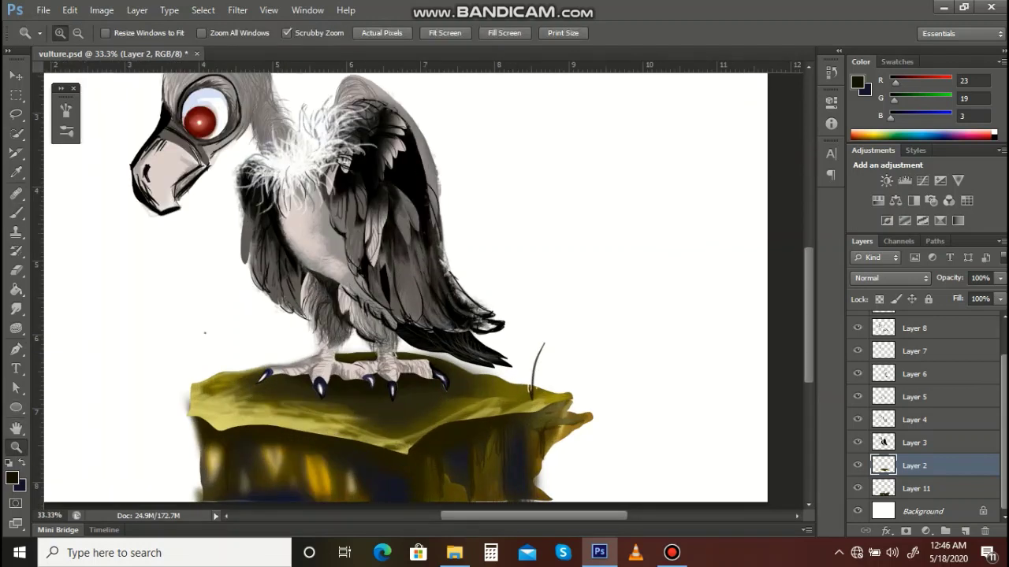
{"action": "left_click", "coordinate": [12, 478]}
{"action": "left_click", "coordinate": [659, 256]}
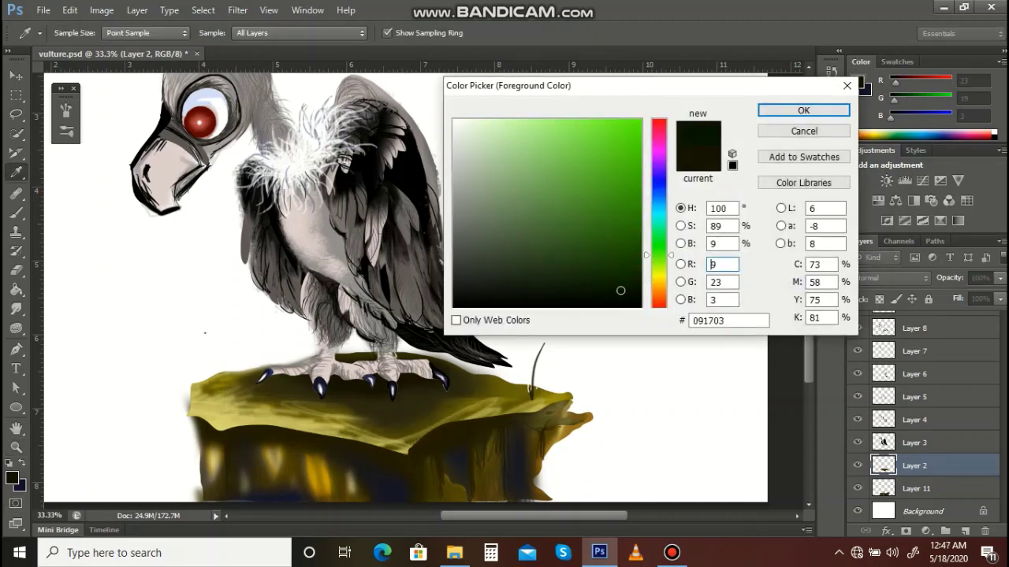
{"action": "left_click", "coordinate": [620, 223]}
{"action": "left_click", "coordinate": [659, 247]}
{"action": "left_click", "coordinate": [659, 269]}
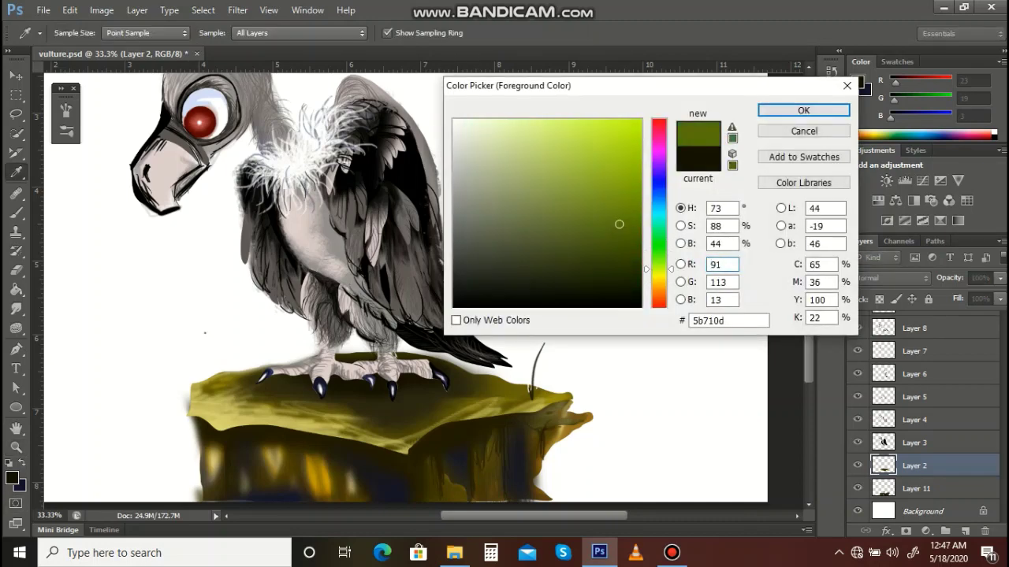
{"action": "left_click", "coordinate": [804, 110]}
{"action": "key", "text": "b"}
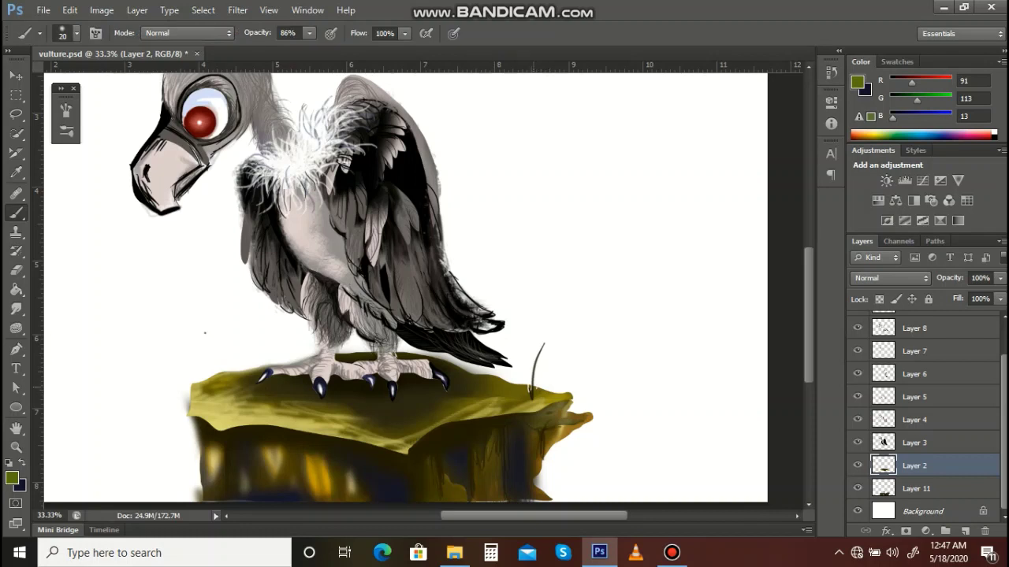
{"action": "left_click_drag", "start_coordinate": [534, 386], "coordinate": [544, 344]}
{"action": "mouse_move", "coordinate": [537, 376]}
{"action": "left_mouse_down"}
{"action": "mouse_move", "coordinate": [546, 361]}
{"action": "mouse_move", "coordinate": [550, 376]}
{"action": "left_mouse_up"}
Step: Undo the last grass strokes and choose a soft round brush preset
{"action": "key", "text": "ctrl+alt+z"}
{"action": "key", "text": "ctrl+alt+z"}
{"action": "key", "text": "ctrl+alt+z"}
{"action": "key", "text": "ctrl+alt+z"}
{"action": "key", "text": "ctrl+alt+z"}
{"action": "left_click", "coordinate": [76, 33]}
{"action": "left_click", "coordinate": [92, 147]}
{"action": "left_click", "coordinate": [95, 33]}
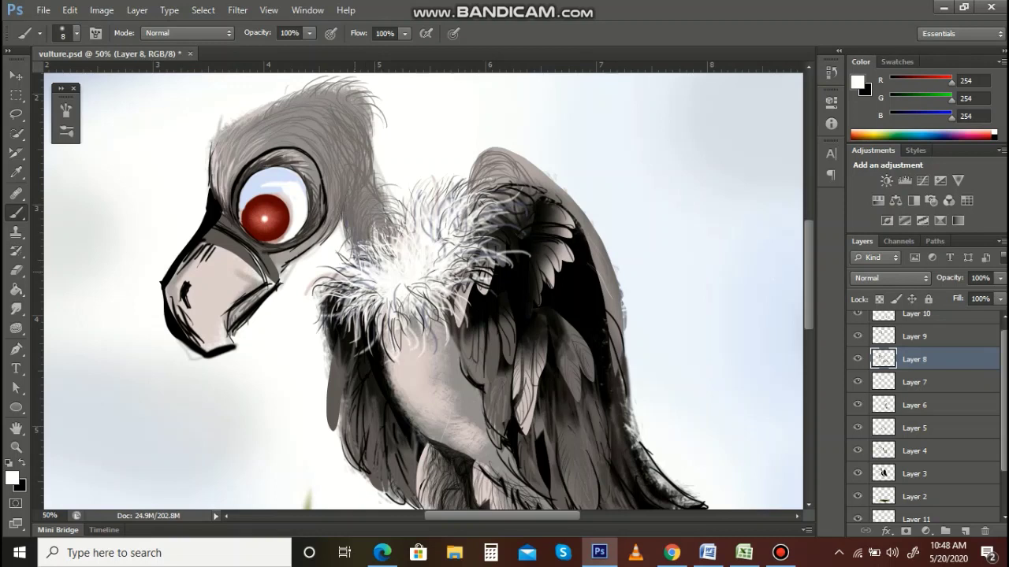
Step: Add white 8 px feather strokes to the side and upper part of the neck ruff on Layer 8
{"action": "left_click_drag", "start_coordinate": [340, 292], "coordinate": [329, 285]}
{"action": "left_click_drag", "start_coordinate": [454, 220], "coordinate": [466, 217]}
Step: Sample the beak's pinkish grey (RGB 223, 205, 205) and paint fine 6 px fur strokes on the neck on Layer 9
{"action": "left_click", "coordinate": [857, 336]}
{"action": "left_click", "coordinate": [857, 336]}
{"action": "left_click", "coordinate": [914, 337]}
{"action": "key", "text": "bracketleft"}
{"action": "key", "text": "bracketleft"}
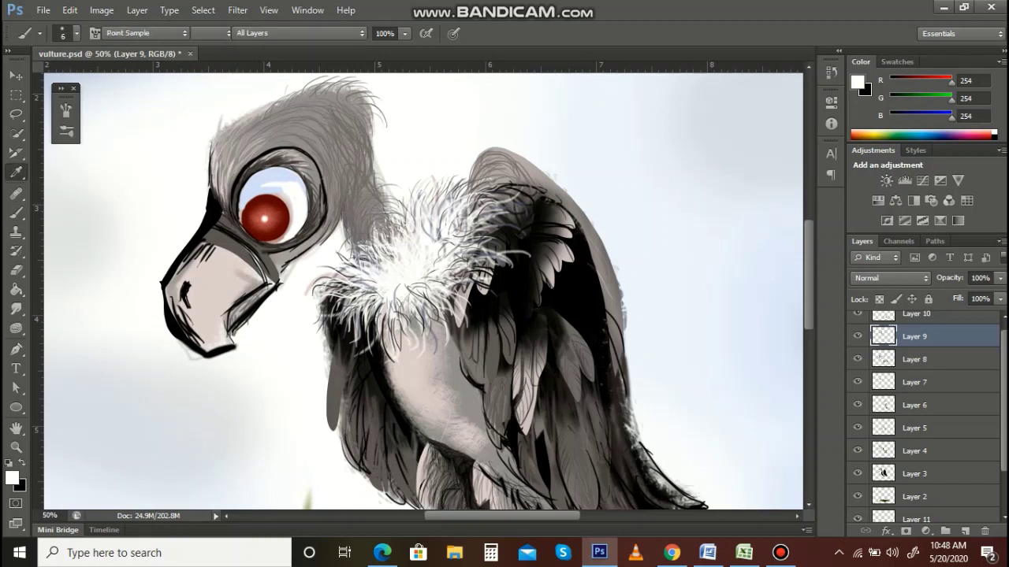
{"action": "left_click", "coordinate": [224, 277], "text": "alt"}
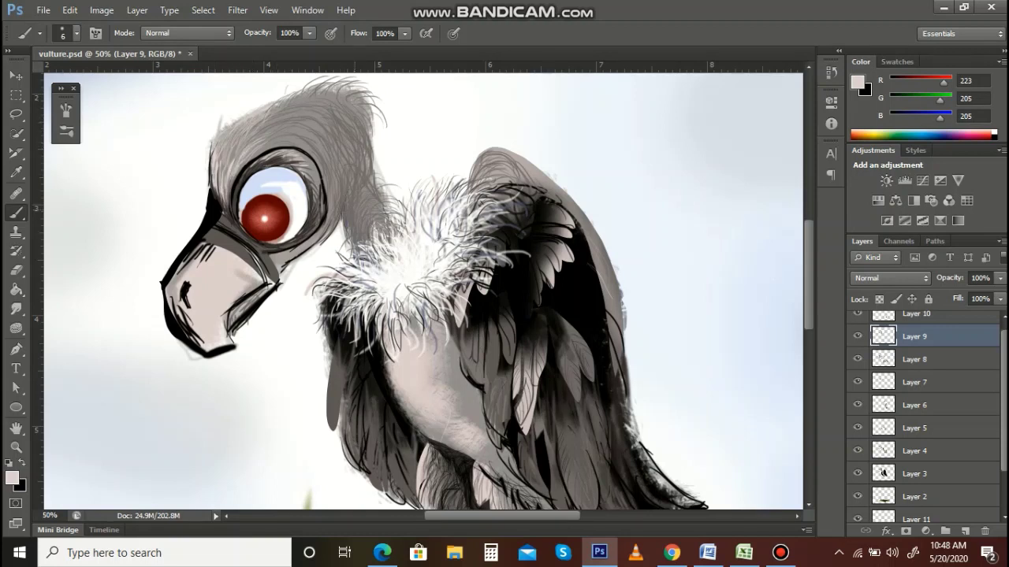
{"action": "left_click_drag", "start_coordinate": [352, 184], "coordinate": [344, 216]}
{"action": "left_click_drag", "start_coordinate": [355, 183], "coordinate": [347, 220]}
{"action": "left_click_drag", "start_coordinate": [359, 183], "coordinate": [352, 221]}
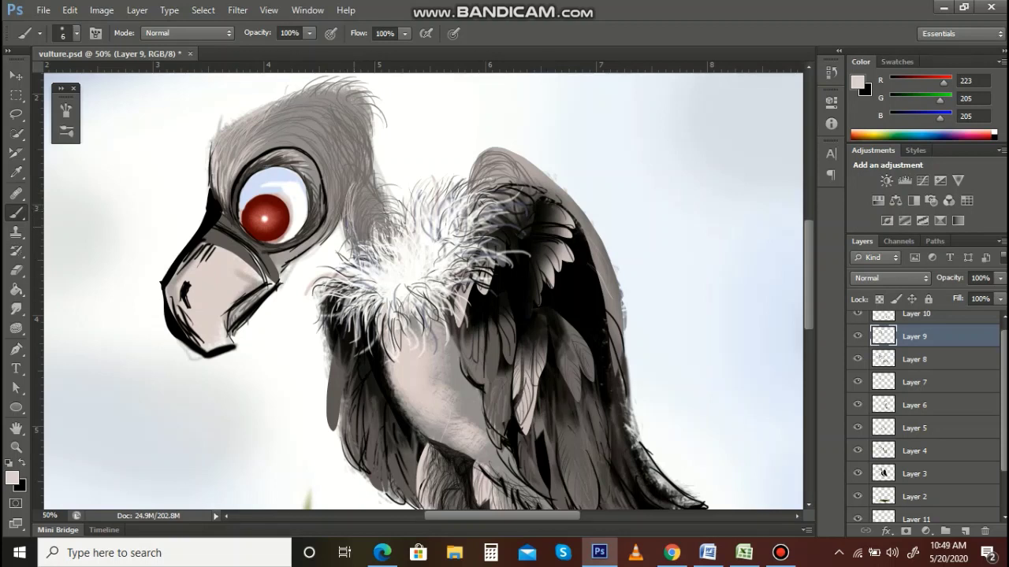
Step: Enlarge the brush to 8 px and fill the back of the neck with more pinkish-grey fur strokes
{"action": "key", "text": "bracketright"}
{"action": "key", "text": "bracketright"}
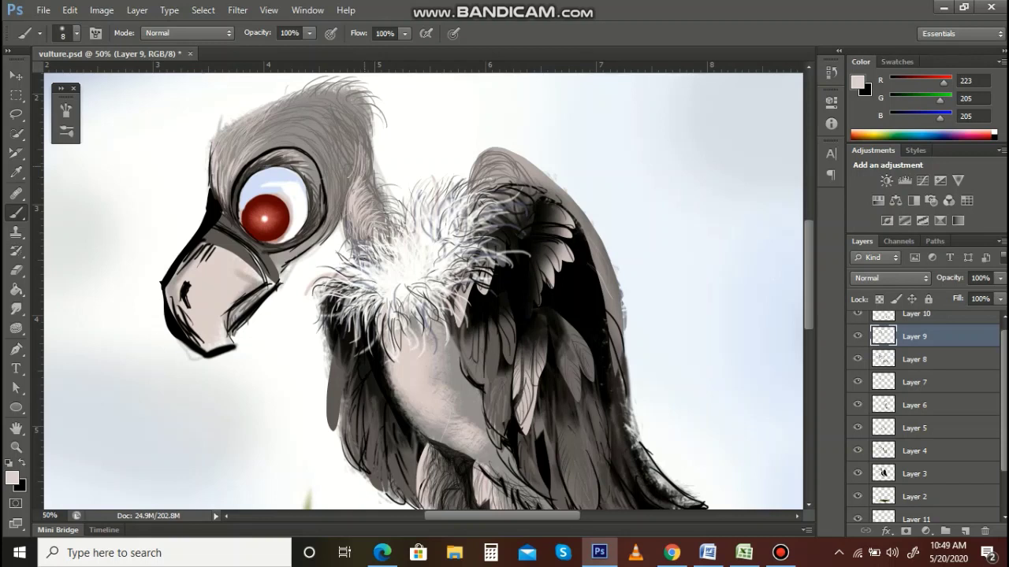
{"action": "left_click_drag", "start_coordinate": [355, 182], "coordinate": [367, 147]}
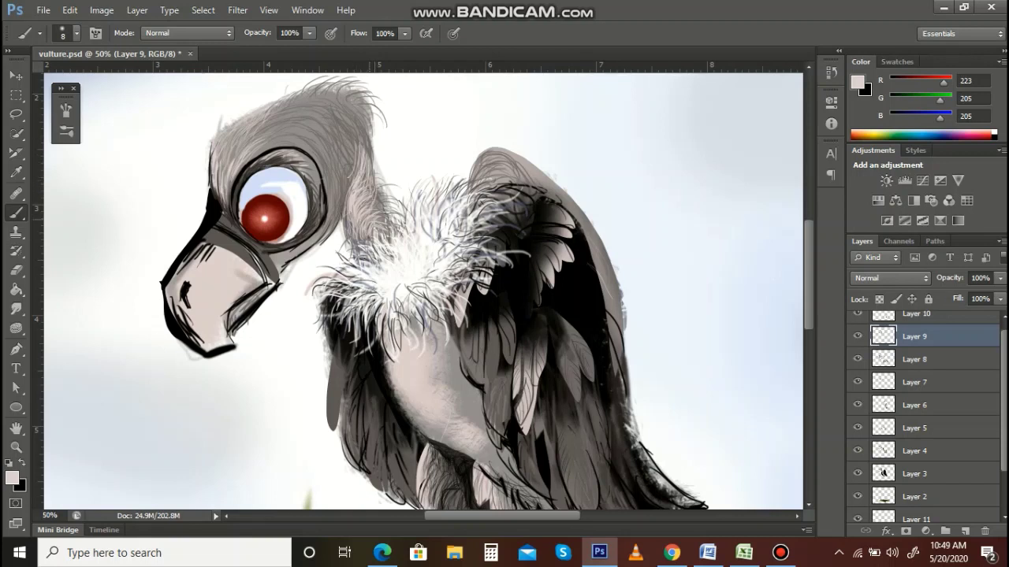
{"action": "left_click_drag", "start_coordinate": [374, 210], "coordinate": [377, 181]}
{"action": "mouse_move", "coordinate": [374, 215]}
{"action": "left_mouse_down"}
{"action": "mouse_move", "coordinate": [382, 192]}
{"action": "mouse_move", "coordinate": [391, 218]}
{"action": "mouse_move", "coordinate": [381, 205]}
{"action": "left_mouse_up"}
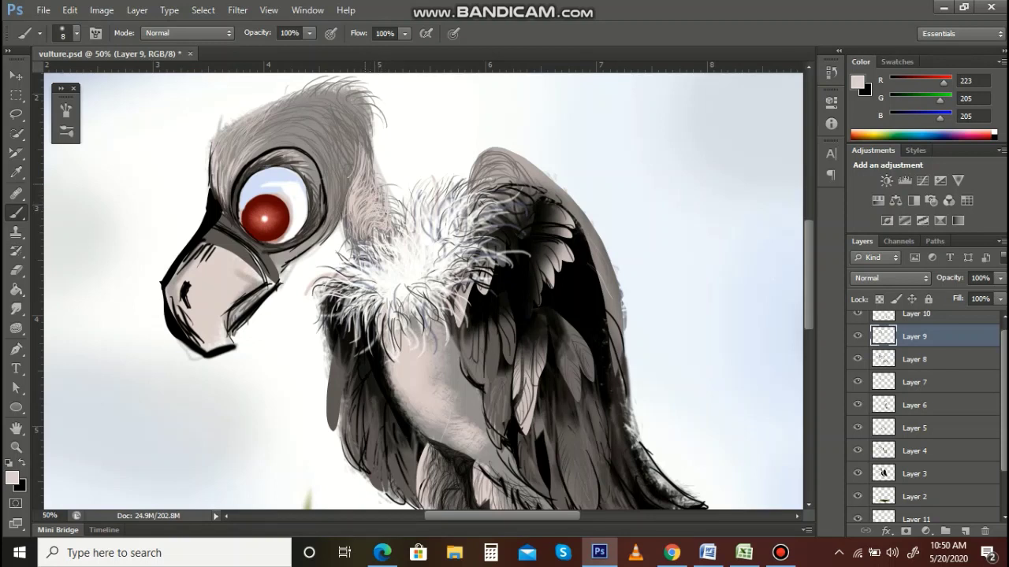
{"action": "left_click_drag", "start_coordinate": [365, 171], "coordinate": [355, 230]}
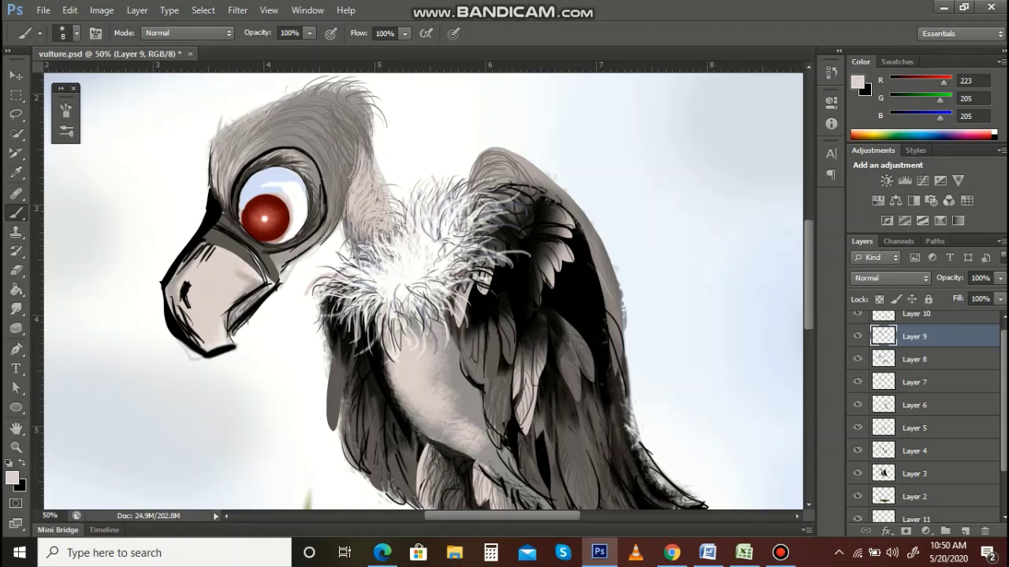
Step: Move Layer 9 below Layer 8 and return to the 8 px brush
{"action": "key", "text": "ctrl+bracketleft"}
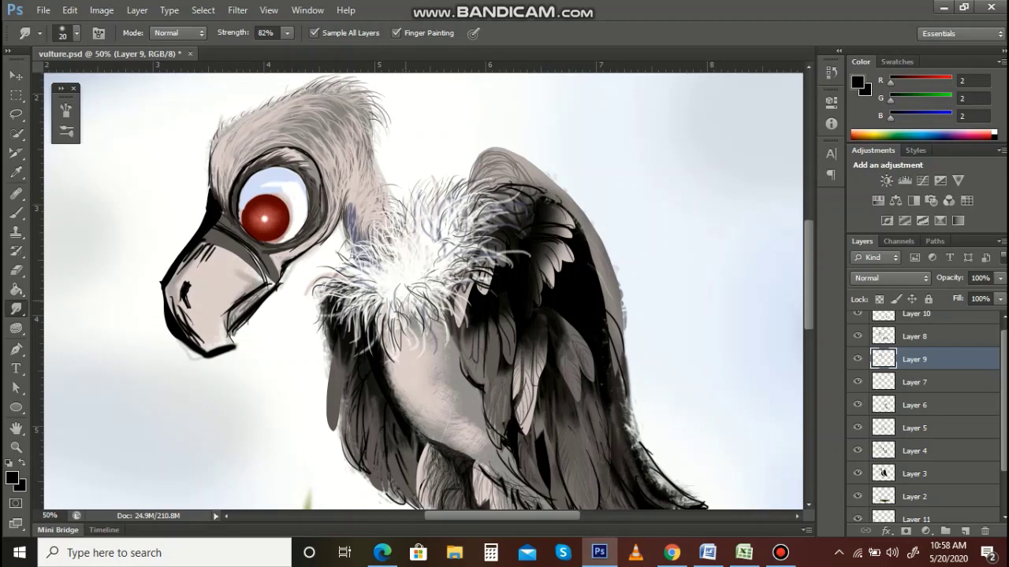
{"action": "key", "text": "b"}
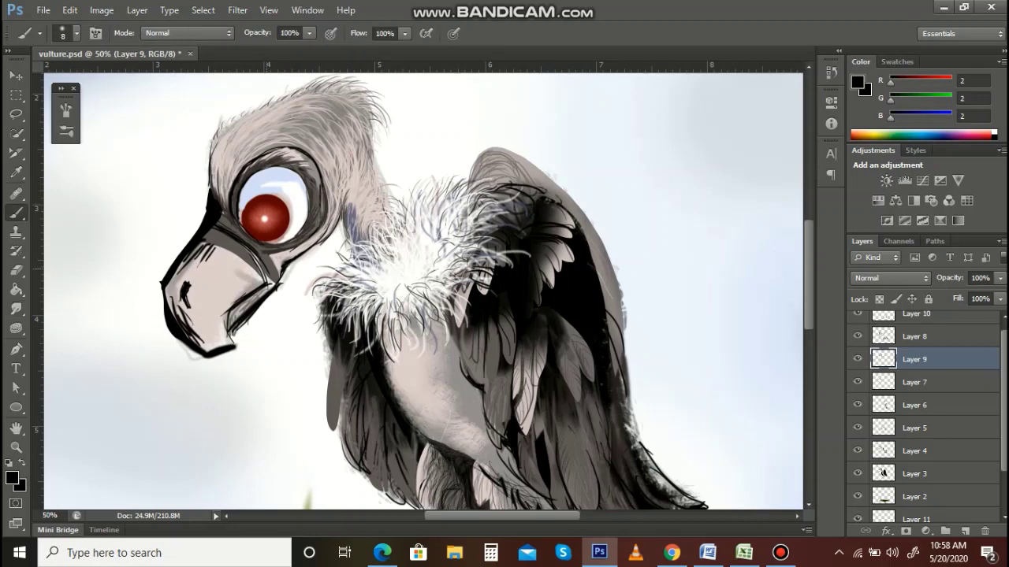
Step: Select Layer 8 and try smudging the beak's upper edge with the 20 px Smudge tool at 82% strength
{"action": "left_click", "coordinate": [857, 336]}
{"action": "left_click", "coordinate": [857, 337]}
{"action": "left_click", "coordinate": [916, 337]}
{"action": "left_click", "coordinate": [16, 290]}
{"action": "left_click", "coordinate": [15, 309]}
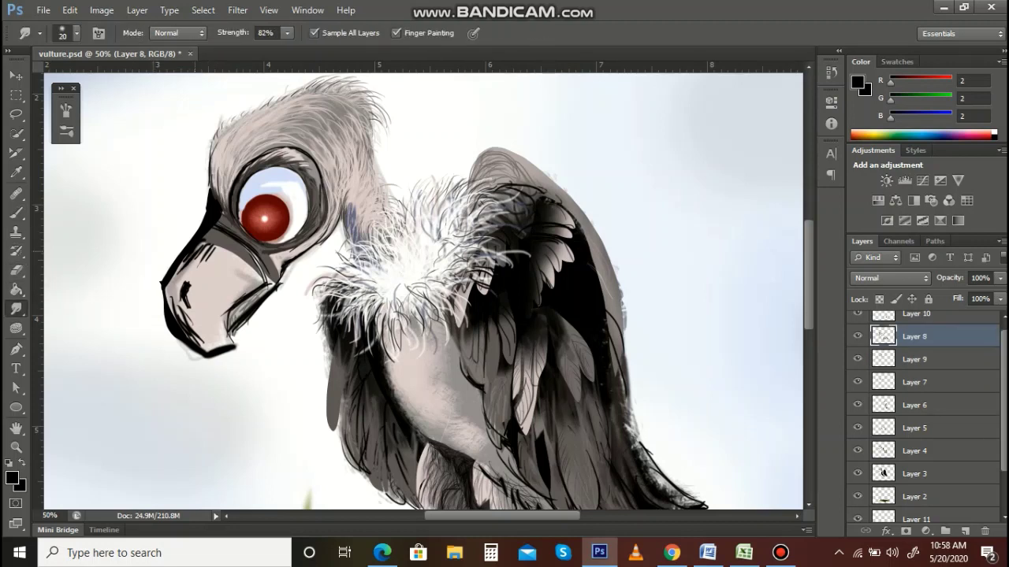
{"action": "left_click_drag", "start_coordinate": [187, 257], "coordinate": [174, 276]}
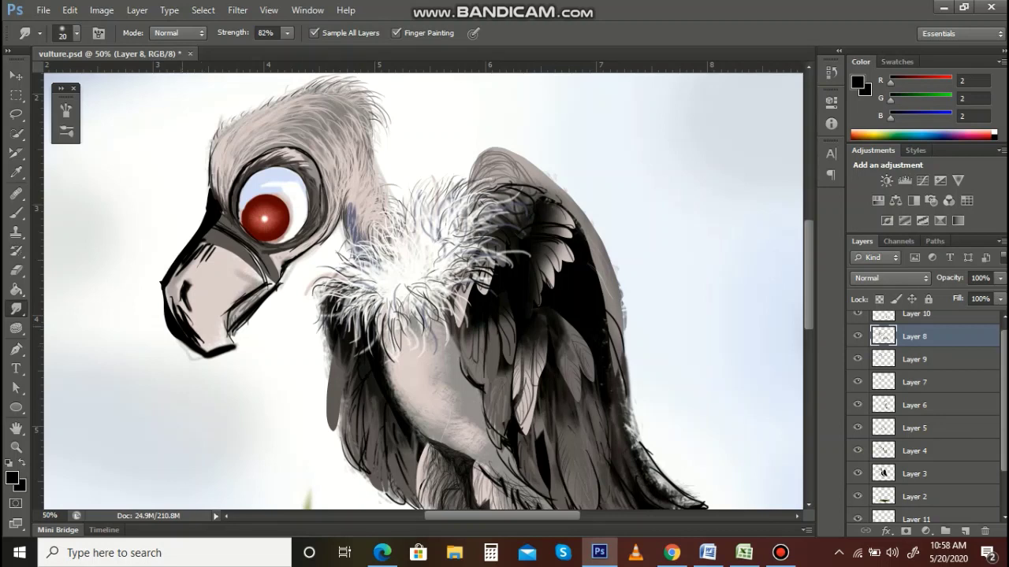
{"action": "key", "text": "l"}
{"action": "key", "text": "r"}
{"action": "key", "text": "w"}
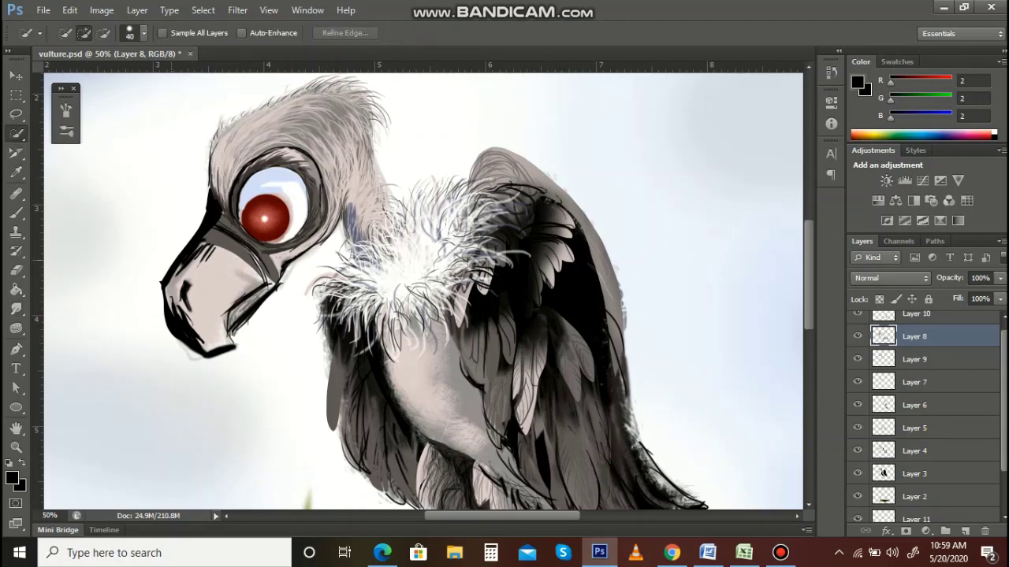
{"action": "mouse_move", "coordinate": [211, 255]}
{"action": "left_mouse_down"}
{"action": "mouse_move", "coordinate": [215, 334]}
{"action": "mouse_move", "coordinate": [254, 275]}
{"action": "mouse_move", "coordinate": [264, 284]}
{"action": "mouse_move", "coordinate": [269, 276]}
{"action": "left_mouse_up"}
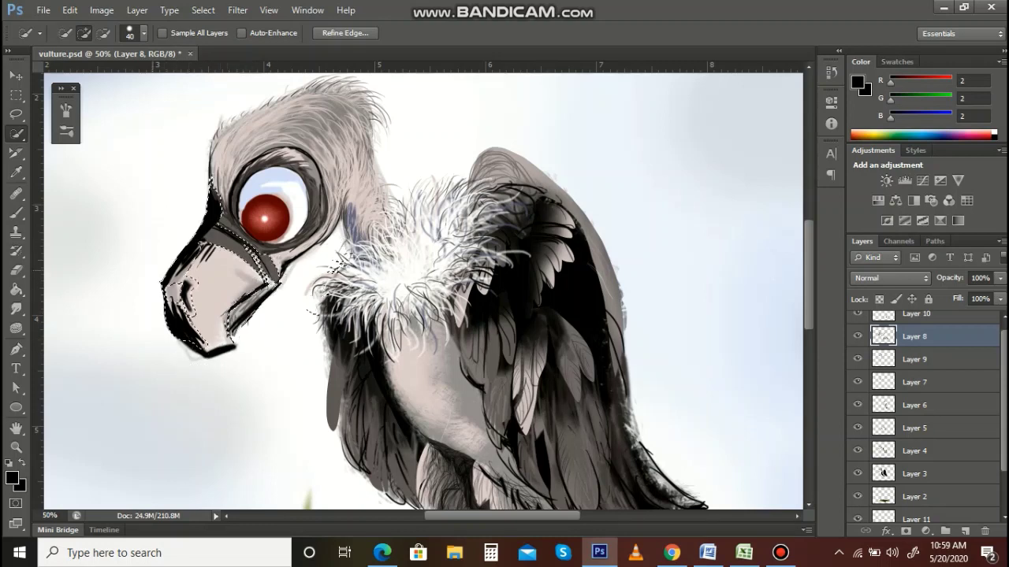
{"action": "key", "text": "ctrl+d"}
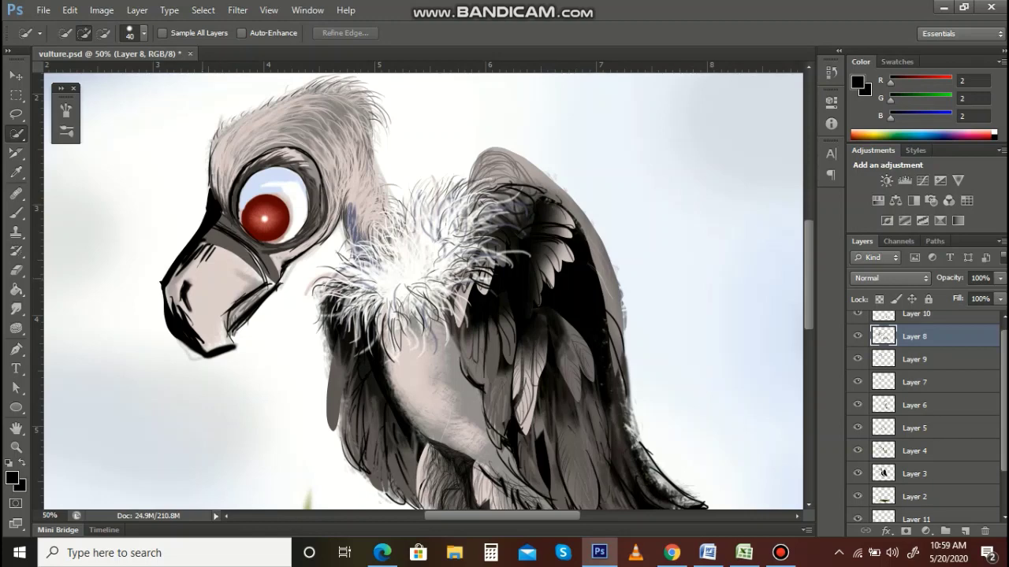
Step: Sample the beak's pinkish grey (RGB 223, 205, 205) and smooth the beak's upper part with a soft 30 px brush on Layer 8
{"action": "key", "text": "b"}
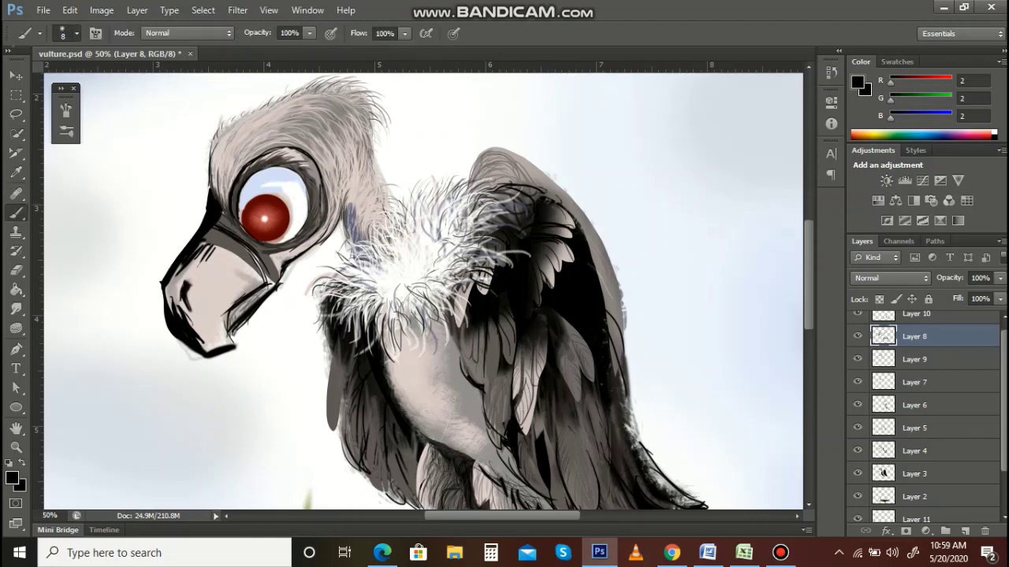
{"action": "left_click", "coordinate": [76, 33]}
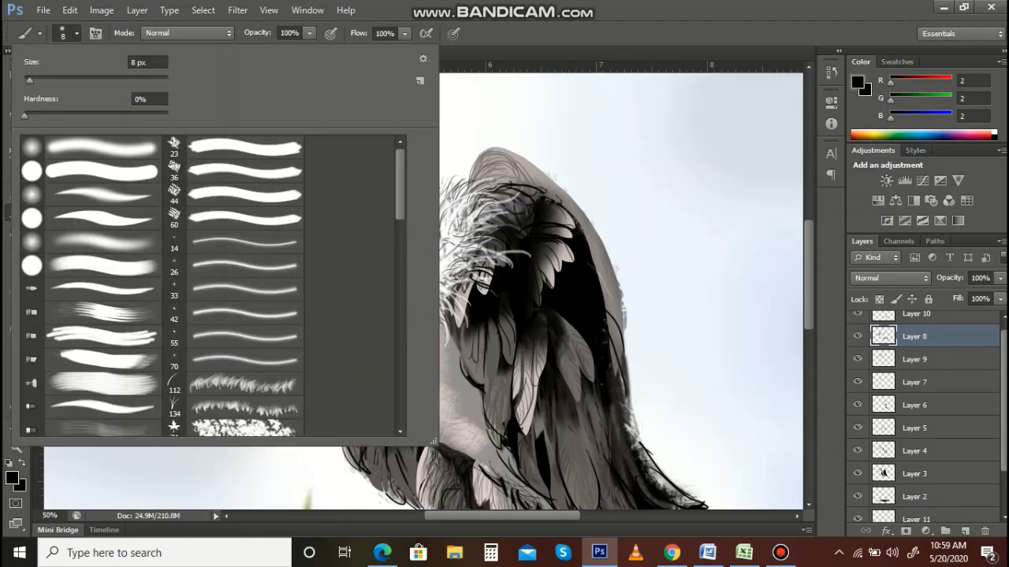
{"action": "double_click", "coordinate": [86, 242]}
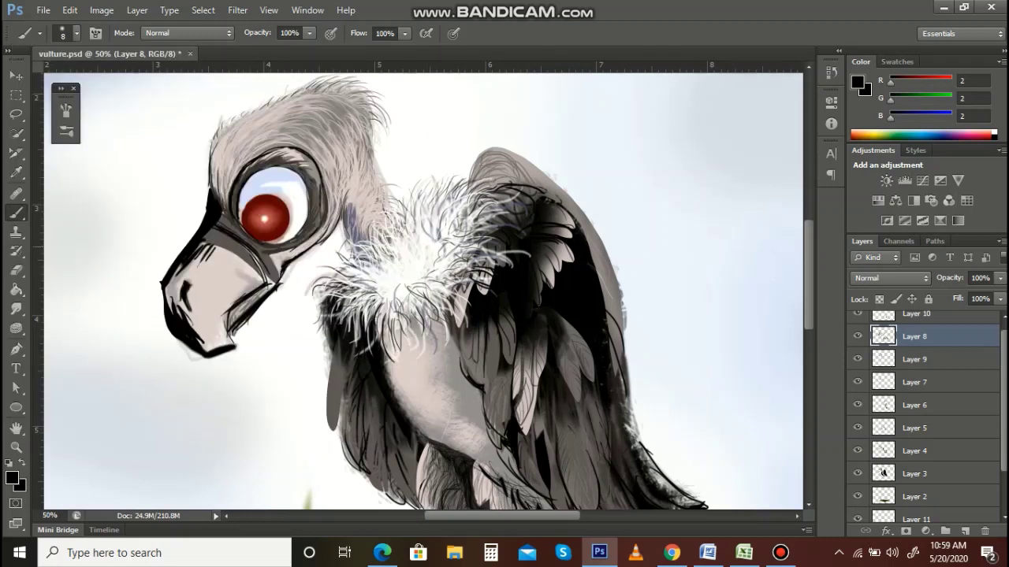
{"action": "key", "text": "bracketright"}
{"action": "key", "text": "bracketright"}
{"action": "key", "text": "bracketright"}
{"action": "key", "text": "bracketright"}
{"action": "key", "text": "bracketright"}
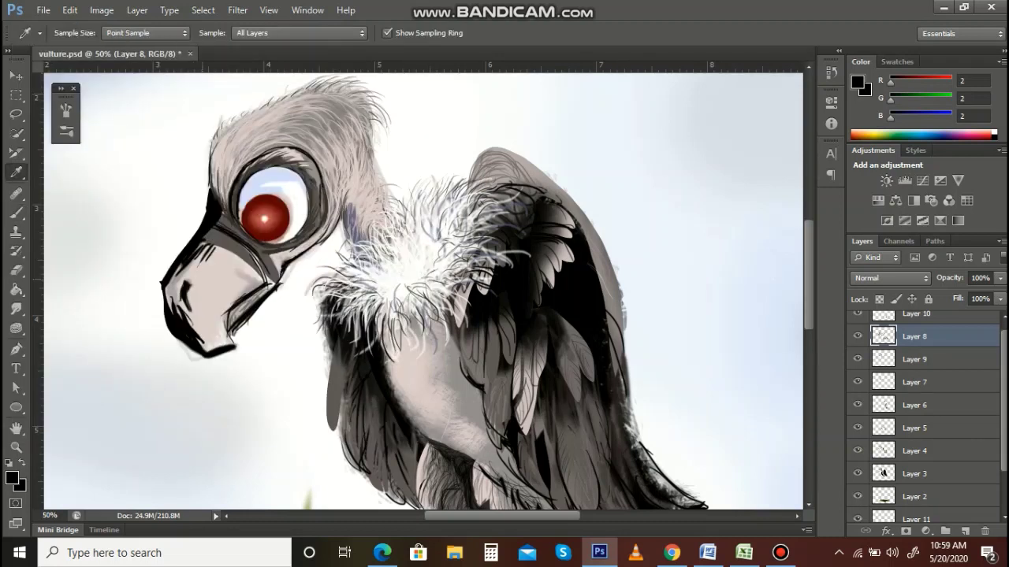
{"action": "left_click", "coordinate": [208, 278], "text": "alt"}
{"action": "mouse_move", "coordinate": [180, 277]}
{"action": "left_mouse_down"}
{"action": "mouse_move", "coordinate": [189, 247]}
{"action": "mouse_move", "coordinate": [171, 275]}
{"action": "mouse_move", "coordinate": [194, 338]}
{"action": "mouse_move", "coordinate": [184, 317]}
{"action": "mouse_move", "coordinate": [230, 319]}
{"action": "mouse_move", "coordinate": [252, 298]}
{"action": "mouse_move", "coordinate": [240, 256]}
{"action": "mouse_move", "coordinate": [213, 243]}
{"action": "mouse_move", "coordinate": [253, 269]}
{"action": "left_mouse_up"}
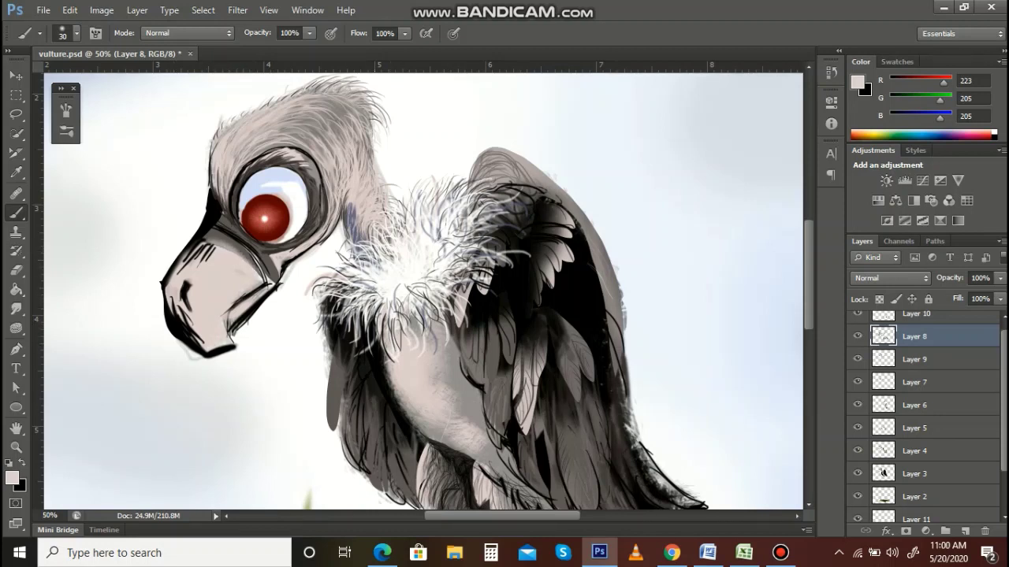
Step: Select Layer 10 and paint pinkish grey over the inside of the thick black outline around the beak's tip
{"action": "scroll", "coordinate": [921, 416], "scroll_direction": "up", "scroll_amount": 1}
{"action": "left_click", "coordinate": [857, 323]}
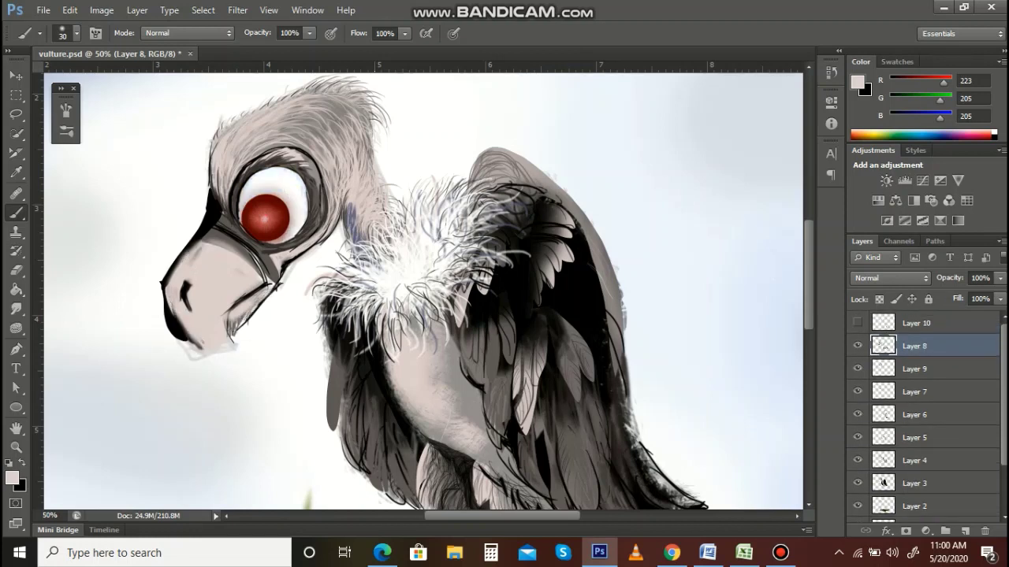
{"action": "left_click", "coordinate": [857, 323]}
{"action": "left_click", "coordinate": [917, 323]}
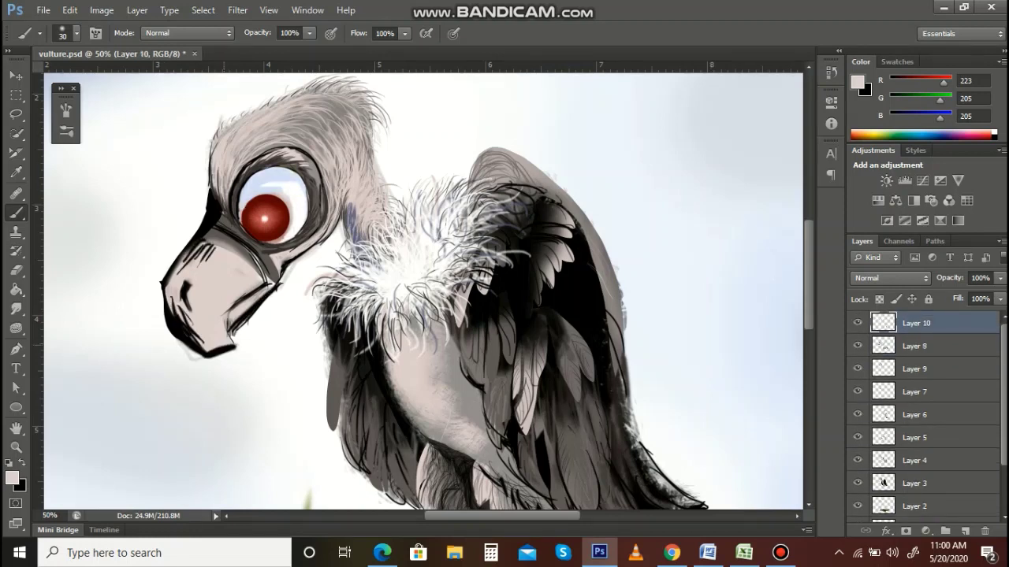
{"action": "mouse_move", "coordinate": [224, 344]}
{"action": "left_mouse_down"}
{"action": "mouse_move", "coordinate": [194, 339]}
{"action": "mouse_move", "coordinate": [175, 308]}
{"action": "mouse_move", "coordinate": [182, 330]}
{"action": "mouse_move", "coordinate": [208, 345]}
{"action": "left_mouse_up"}
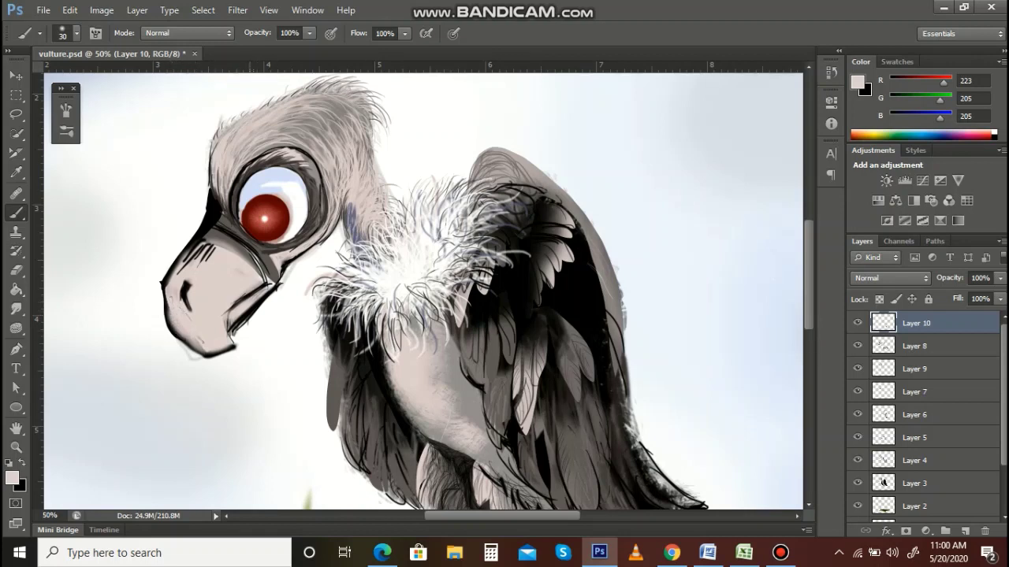
{"action": "left_click_drag", "start_coordinate": [207, 241], "coordinate": [172, 271]}
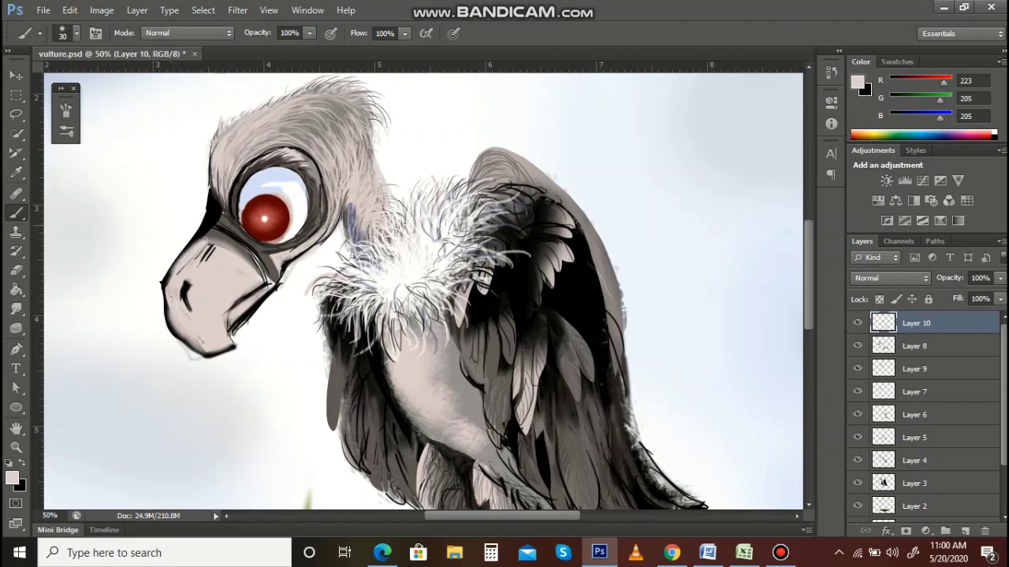
{"action": "key", "text": "ctrl+alt+z"}
{"action": "key", "text": "ctrl+alt+z"}
{"action": "key", "text": "ctrl+alt+z"}
{"action": "key", "text": "ctrl+alt+z"}
{"action": "key", "text": "ctrl+alt+z"}
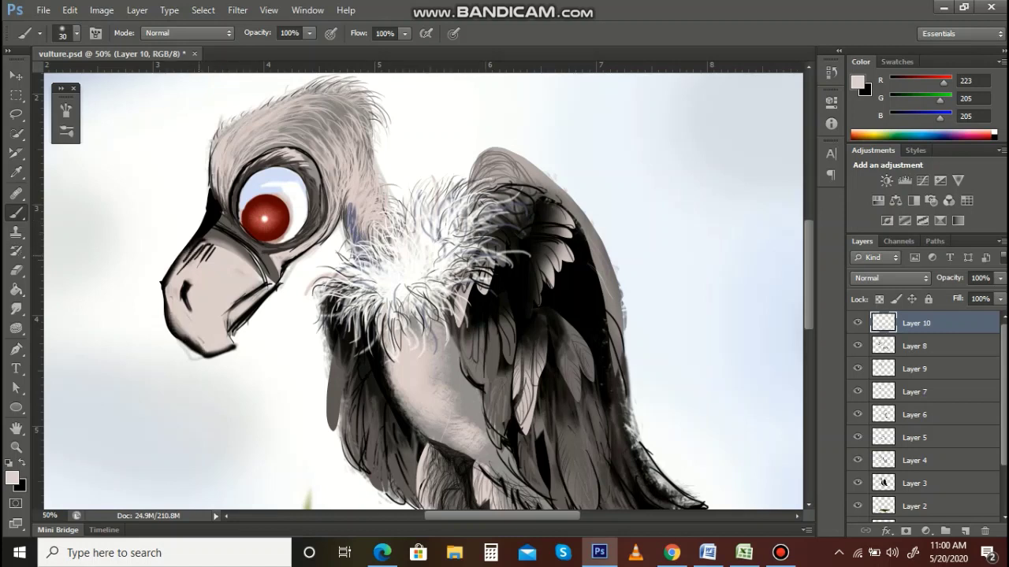
Step: Paint over the black hatch lines on the upper beak with the pinkish grey 30 px brush on Layer 10
{"action": "mouse_move", "coordinate": [181, 275]}
{"action": "left_mouse_down"}
{"action": "mouse_move", "coordinate": [201, 246]}
{"action": "mouse_move", "coordinate": [209, 251]}
{"action": "mouse_move", "coordinate": [181, 270]}
{"action": "left_mouse_up"}
{"action": "mouse_move", "coordinate": [186, 333]}
{"action": "left_mouse_down"}
{"action": "mouse_move", "coordinate": [197, 344]}
{"action": "mouse_move", "coordinate": [214, 339]}
{"action": "mouse_move", "coordinate": [186, 298]}
{"action": "left_mouse_up"}
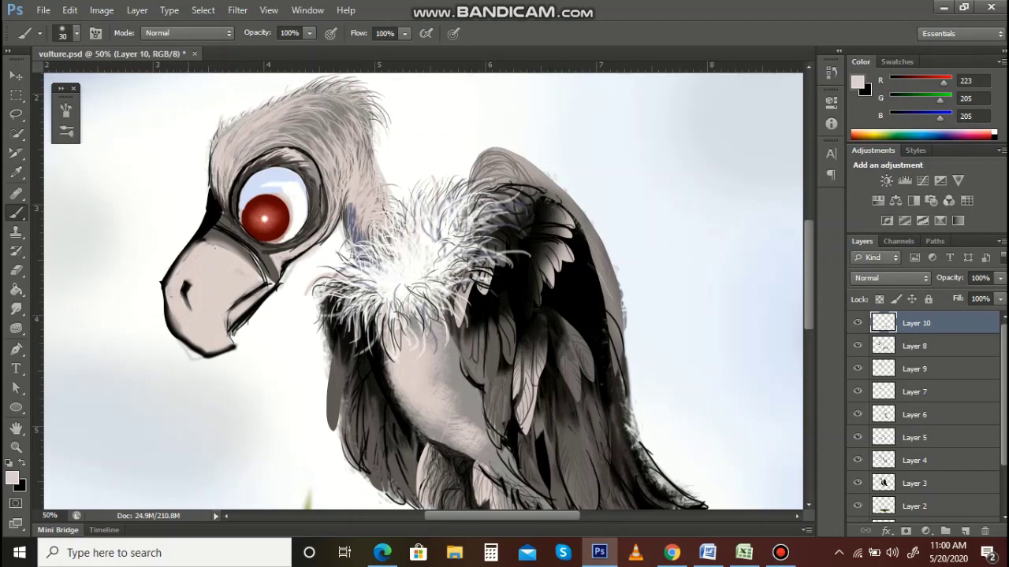
Step: Pick a darker grey (RGB 167, 156, 156) and shade along the beak's upper and lower edges on Layer 10
{"action": "left_click", "coordinate": [13, 478]}
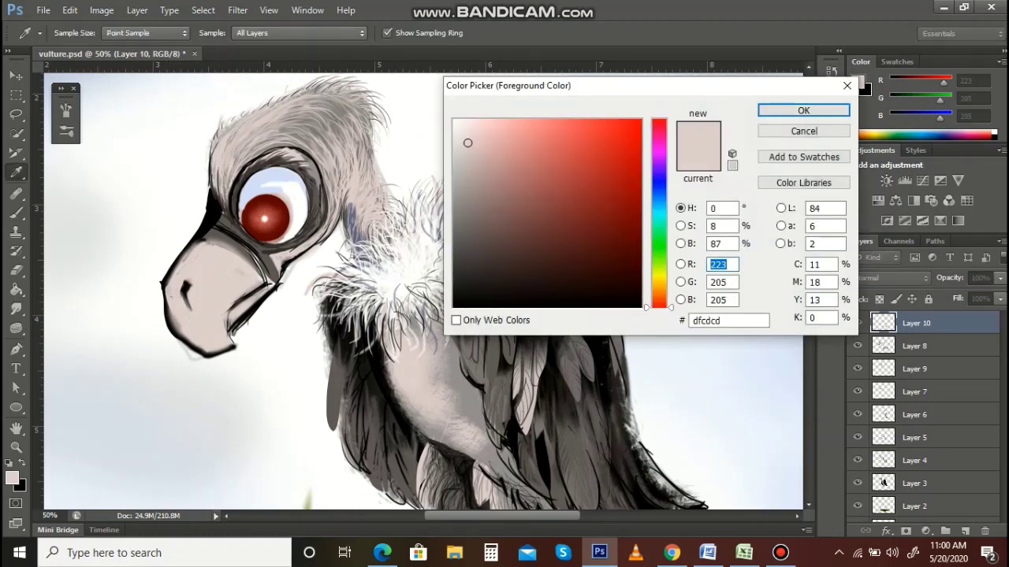
{"action": "left_click", "coordinate": [466, 185]}
{"action": "left_click", "coordinate": [803, 110]}
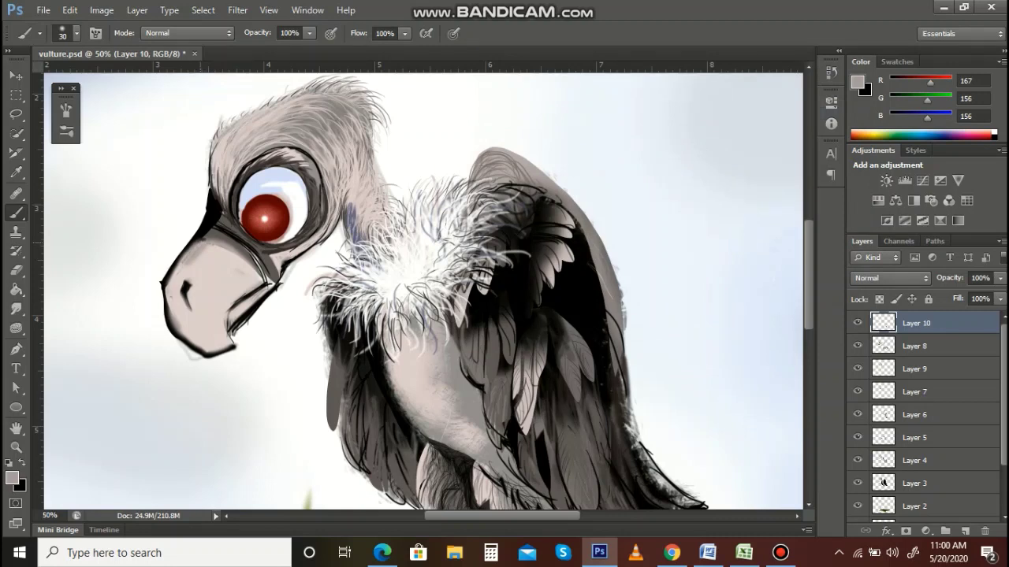
{"action": "mouse_move", "coordinate": [206, 250]}
{"action": "left_mouse_down"}
{"action": "mouse_move", "coordinate": [229, 256]}
{"action": "mouse_move", "coordinate": [172, 275]}
{"action": "mouse_move", "coordinate": [169, 286]}
{"action": "left_mouse_up"}
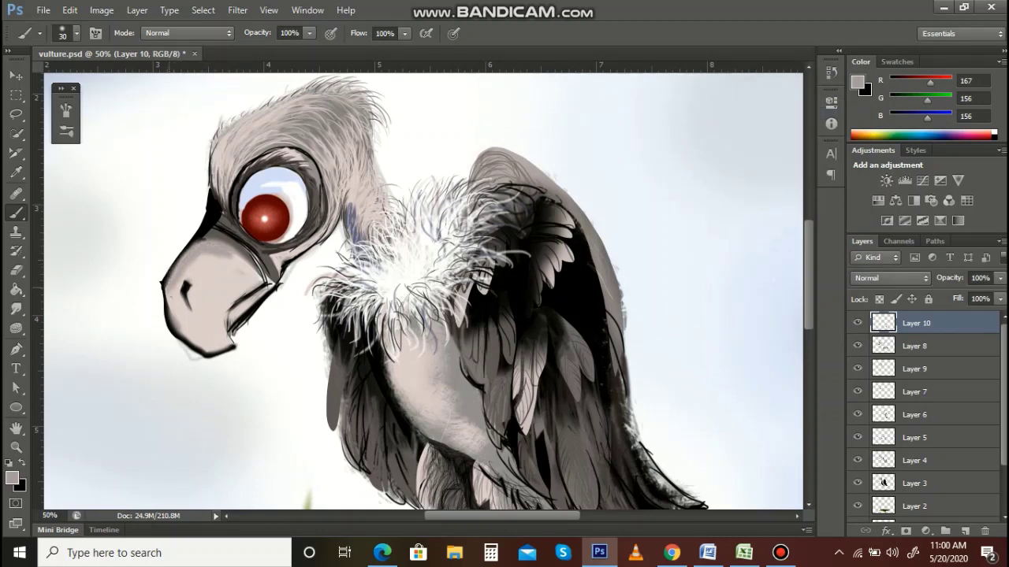
{"action": "mouse_move", "coordinate": [205, 346]}
{"action": "left_mouse_down"}
{"action": "mouse_move", "coordinate": [185, 331]}
{"action": "mouse_move", "coordinate": [214, 346]}
{"action": "mouse_move", "coordinate": [216, 333]}
{"action": "mouse_move", "coordinate": [184, 317]}
{"action": "mouse_move", "coordinate": [221, 330]}
{"action": "mouse_move", "coordinate": [272, 286]}
{"action": "left_mouse_up"}
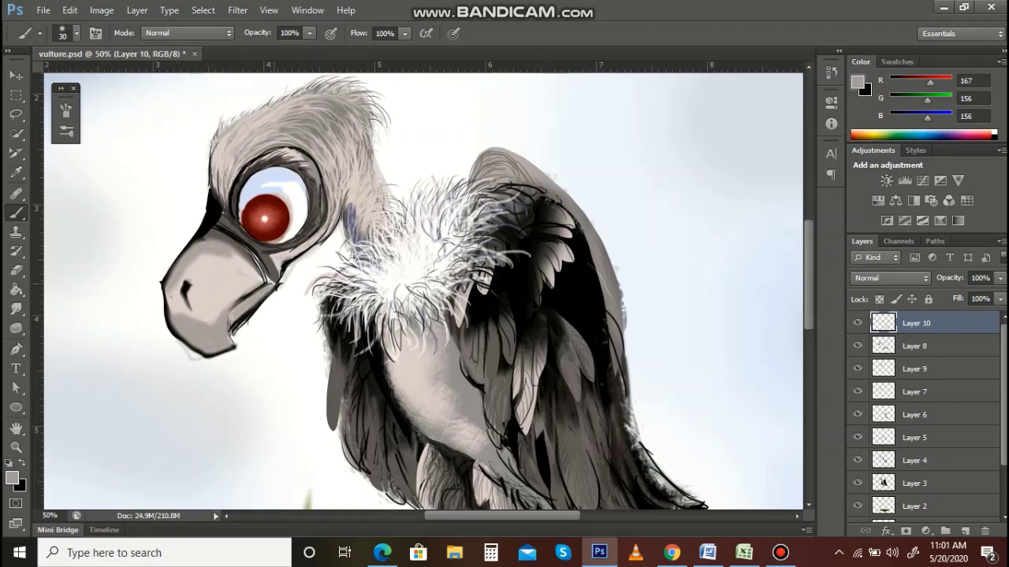
{"action": "left_click", "coordinate": [780, 552]}
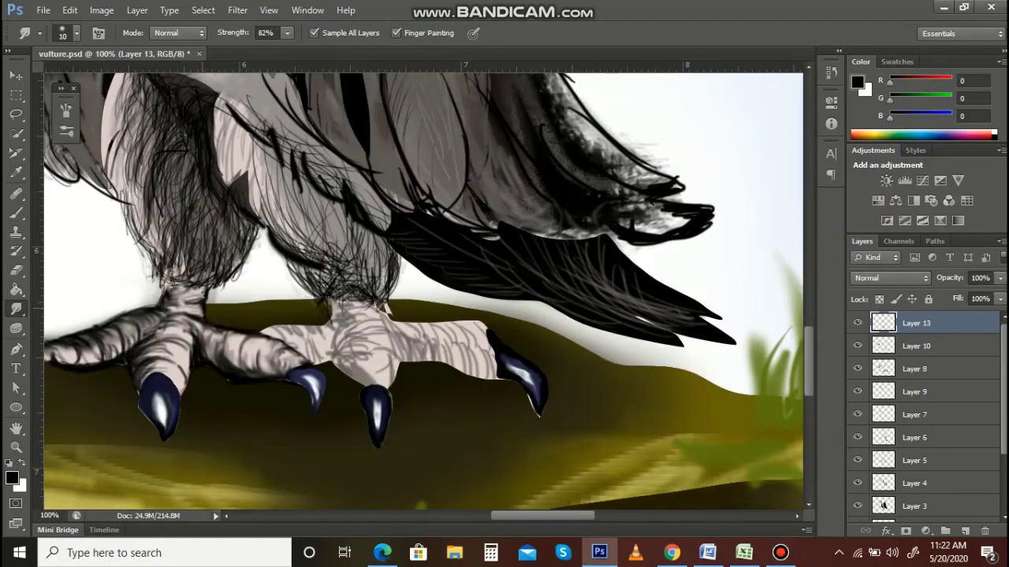
Step: Lasso a jagged band across the ankle of the foot nearest the grass and fill it with black on Layer 13
{"action": "left_click_drag", "start_coordinate": [331, 276], "coordinate": [518, 327]}
{"action": "left_click", "coordinate": [16, 114]}
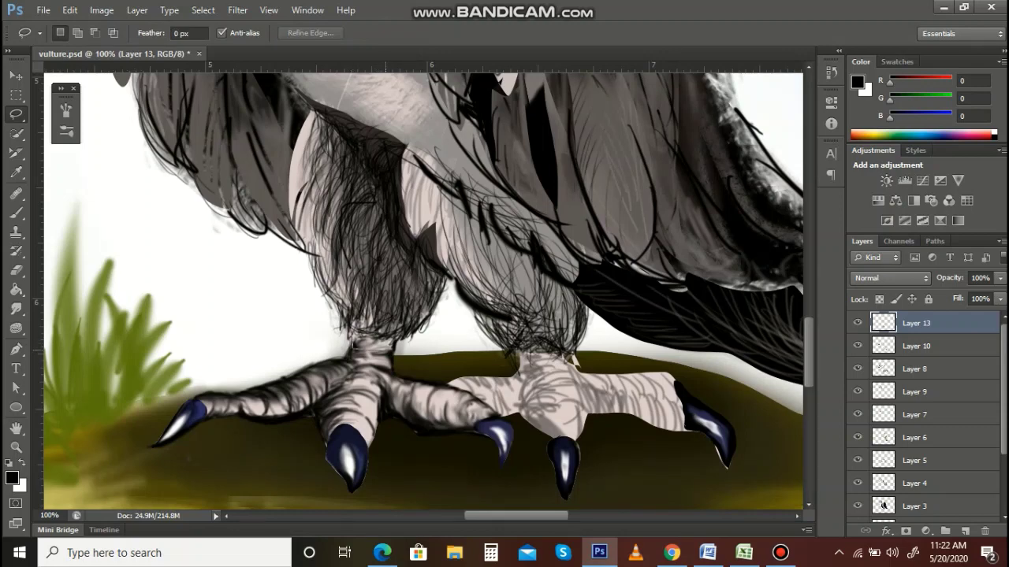
{"action": "mouse_move", "coordinate": [355, 347]}
{"action": "left_mouse_down"}
{"action": "mouse_move", "coordinate": [391, 340]}
{"action": "mouse_move", "coordinate": [354, 335]}
{"action": "left_mouse_up"}
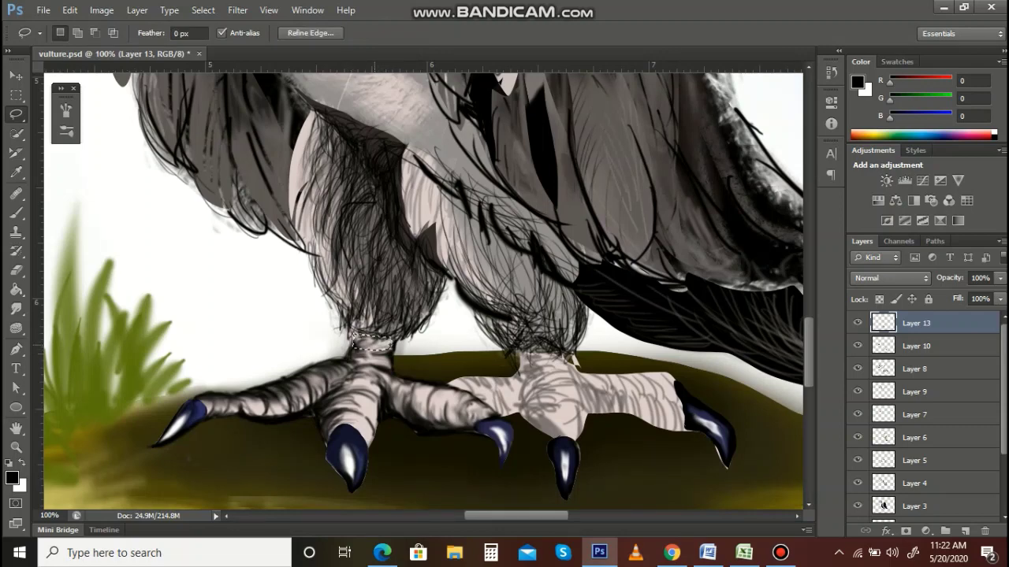
{"action": "key", "text": "ctrl+d"}
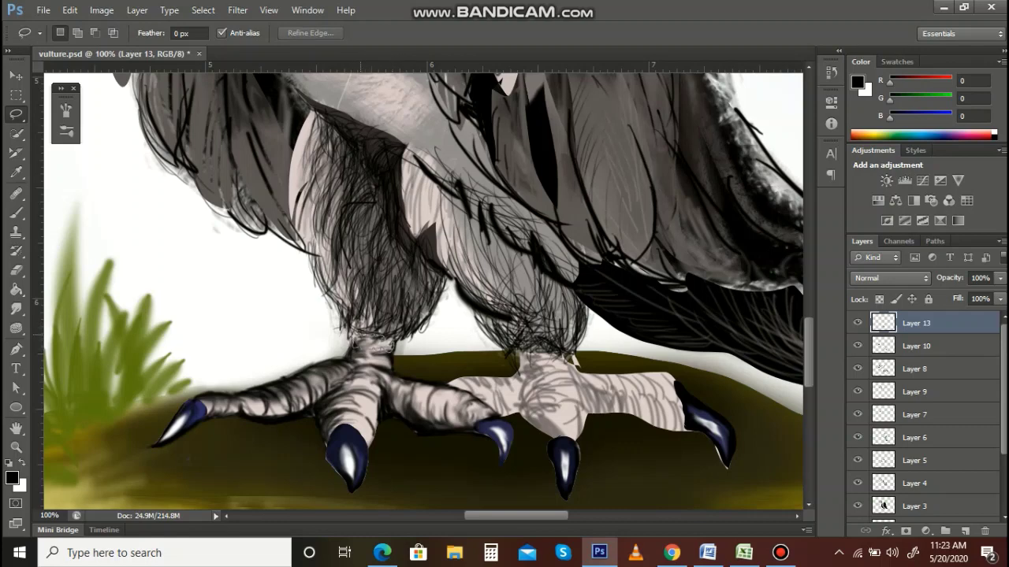
{"action": "left_click_drag", "start_coordinate": [360, 339], "coordinate": [355, 344]}
{"action": "key", "text": "alt+BackSpace"}
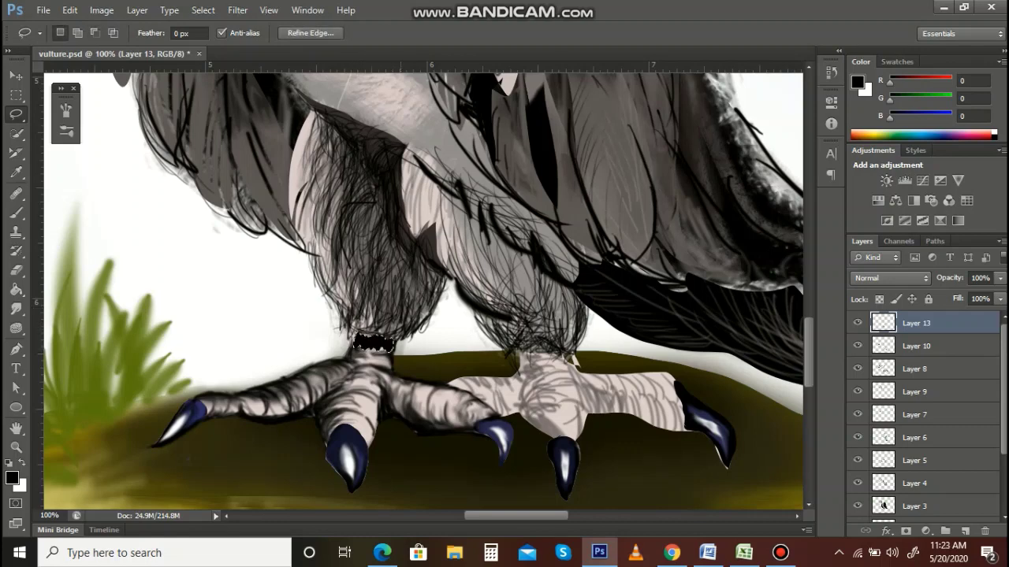
Step: Soften the black ankle band with a 20 px eraser at 27% opacity
{"action": "key", "text": "e"}
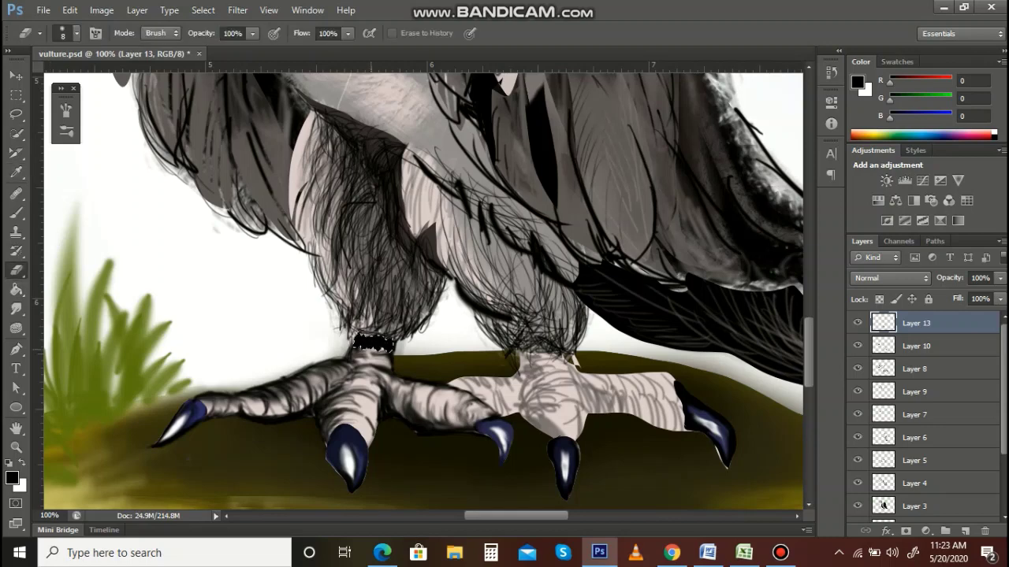
{"action": "key", "text": "bracketright"}
{"action": "key", "text": "bracketright"}
{"action": "key", "text": "bracketright"}
{"action": "left_click", "coordinate": [252, 33]}
{"action": "left_click_drag", "start_coordinate": [253, 50], "coordinate": [197, 51]}
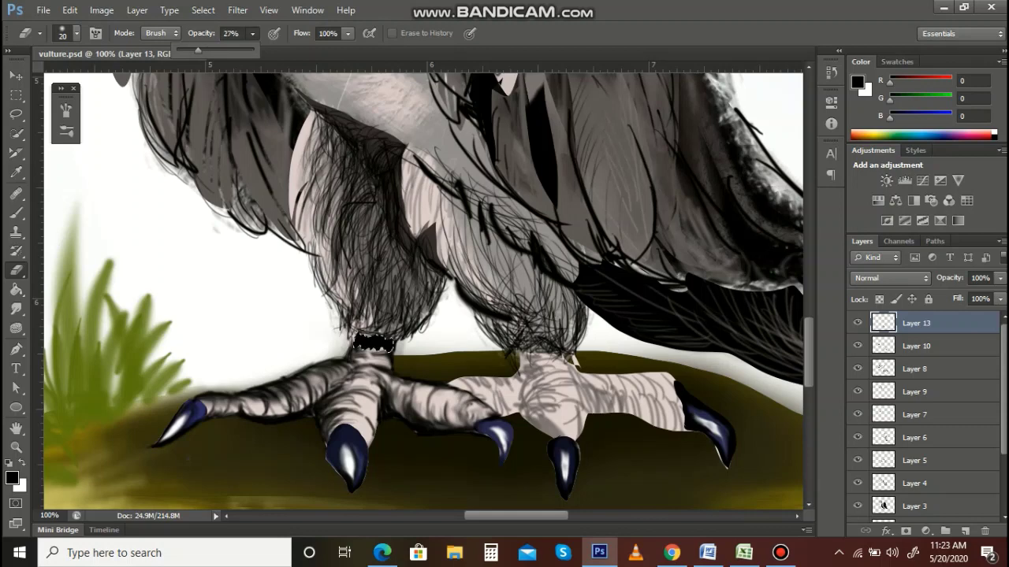
{"action": "key", "text": "Return"}
{"action": "key", "text": "Return"}
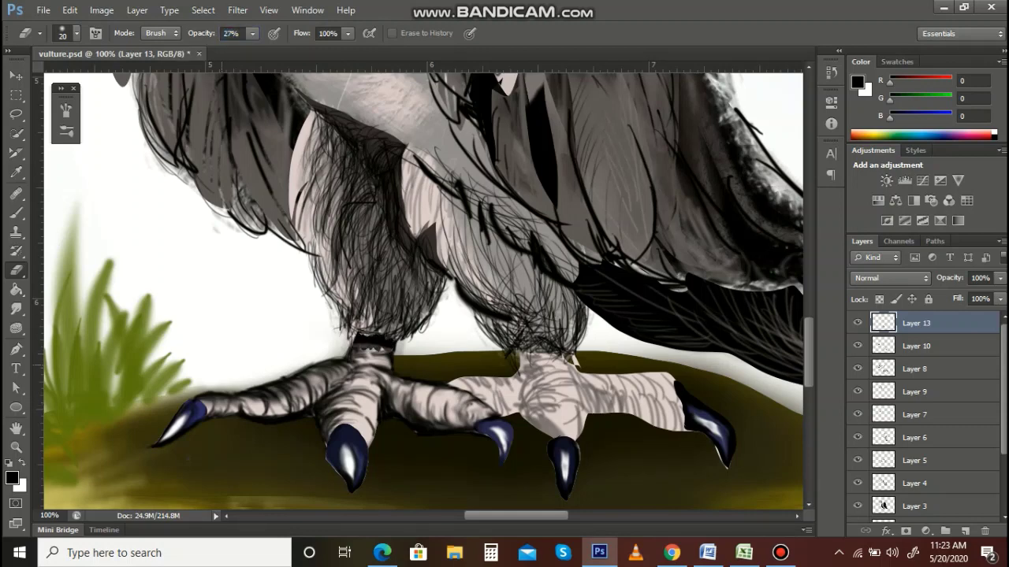
Step: Lasso a second band just below the first on the ankle, fill it with black and fade it with the 27% eraser
{"action": "left_click", "coordinate": [16, 113]}
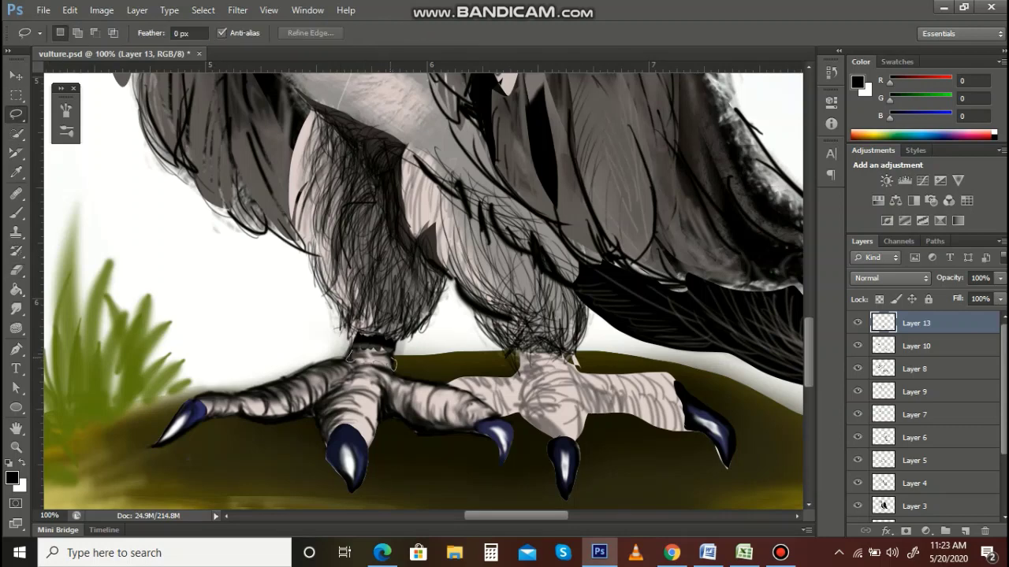
{"action": "left_click_drag", "start_coordinate": [393, 364], "coordinate": [351, 366]}
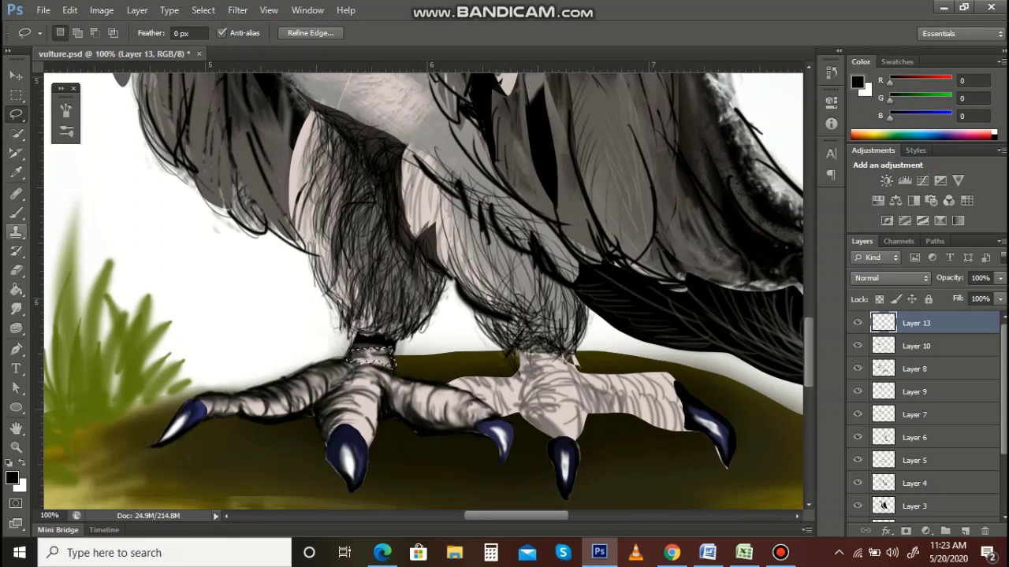
{"action": "left_click", "coordinate": [16, 270]}
{"action": "left_click", "coordinate": [11, 477]}
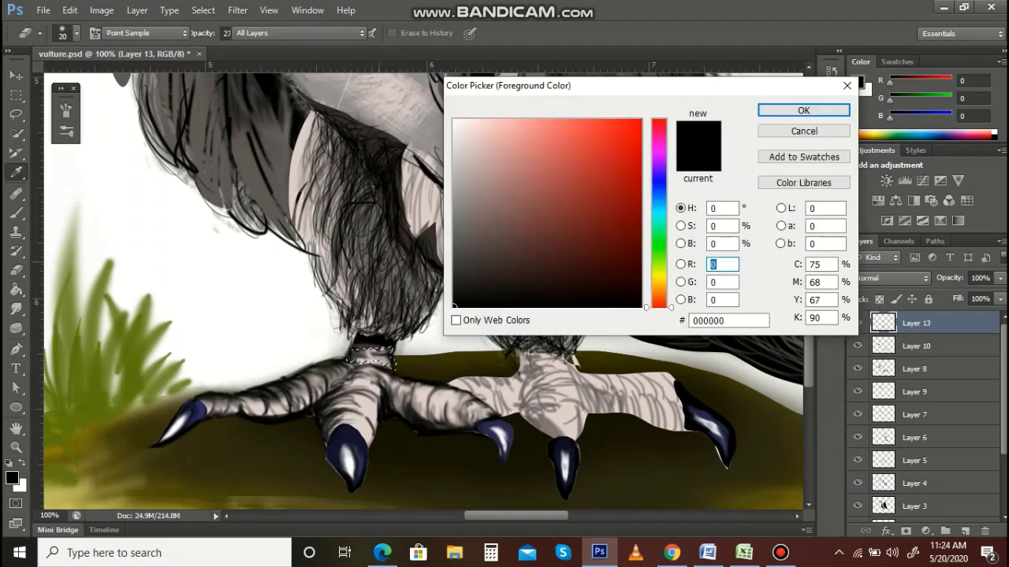
{"action": "left_click", "coordinate": [803, 110]}
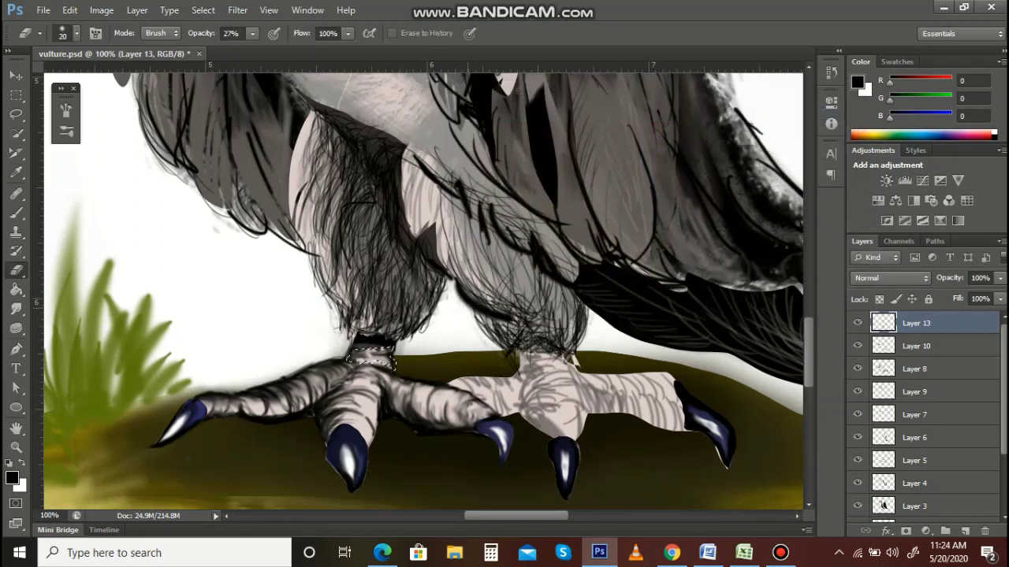
{"action": "key", "text": "alt+BackSpace"}
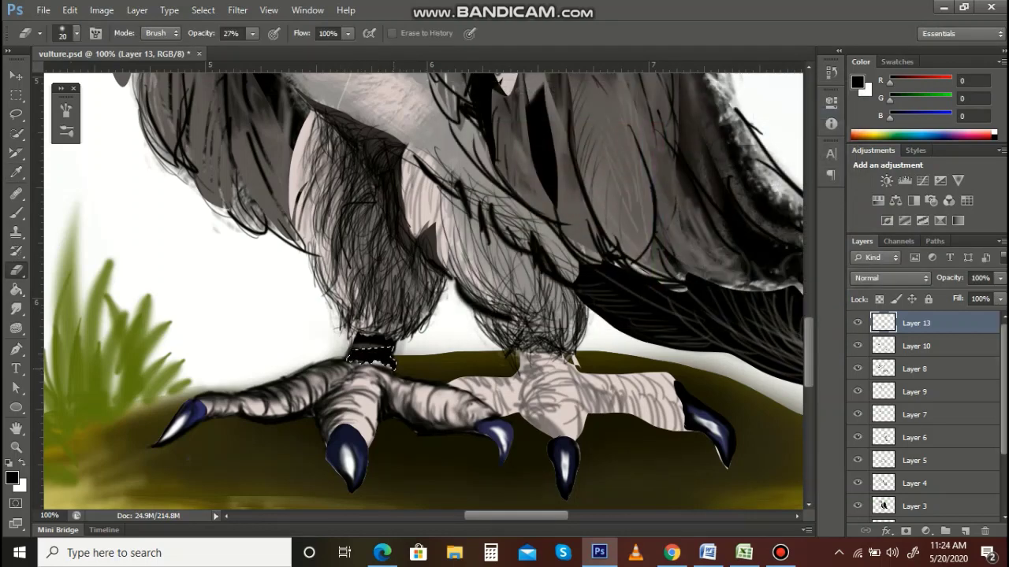
{"action": "key", "text": "ctrl+d"}
Step: Lasso a jagged scale patch at the base of the toe nearest the grass, fill it with black and fade it with the 27% eraser
{"action": "left_click", "coordinate": [16, 114]}
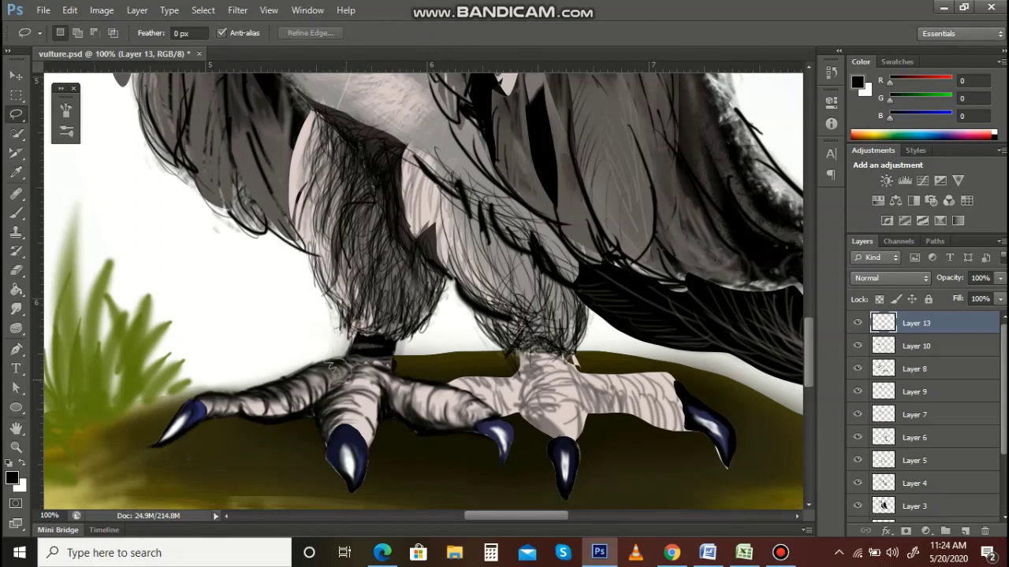
{"action": "left_click_drag", "start_coordinate": [330, 365], "coordinate": [334, 364]}
{"action": "key", "text": "e"}
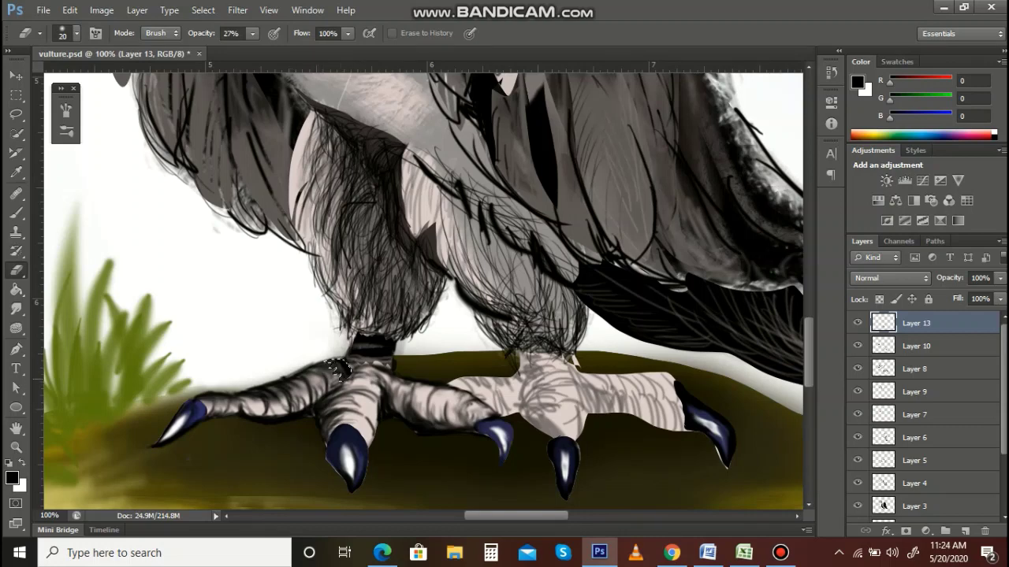
{"action": "key", "text": "r"}
Step: Lasso a second curved patch beside it on the same toe, fill it with black, undo the first fade and erase it again at 27%
{"action": "key", "text": "l"}
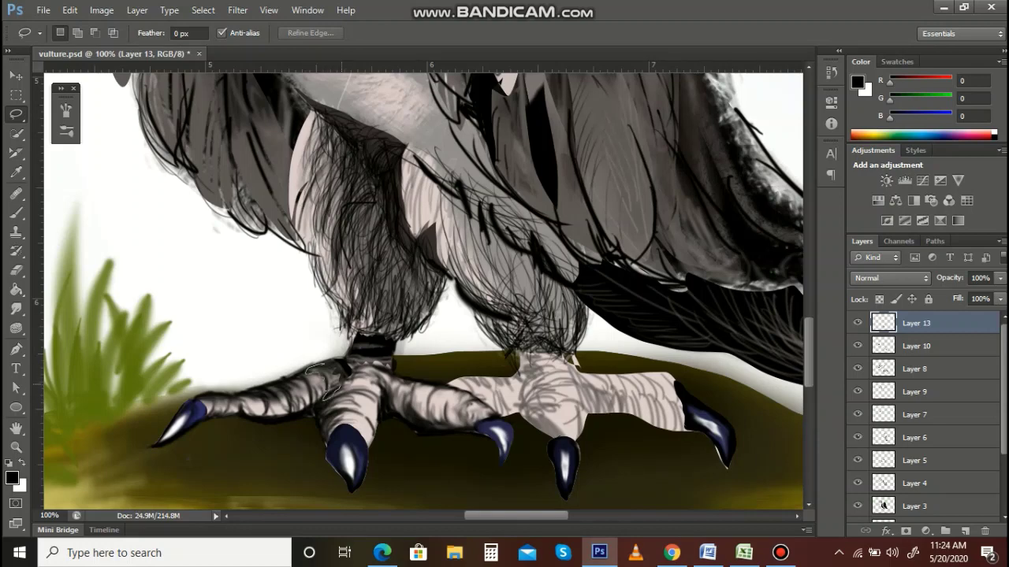
{"action": "left_click_drag", "start_coordinate": [324, 363], "coordinate": [309, 369]}
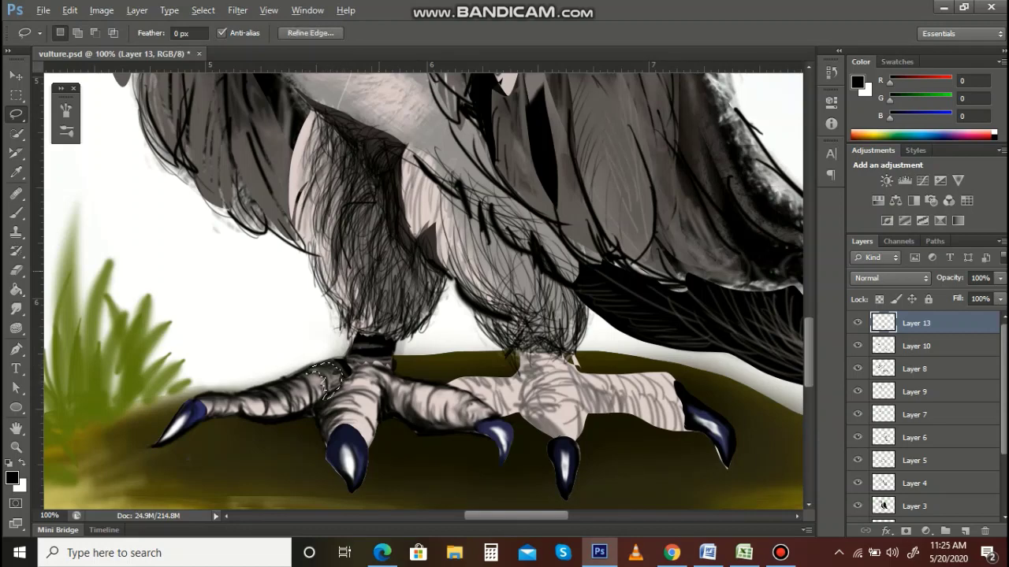
{"action": "key", "text": "alt+BackSpace"}
{"action": "key", "text": "e"}
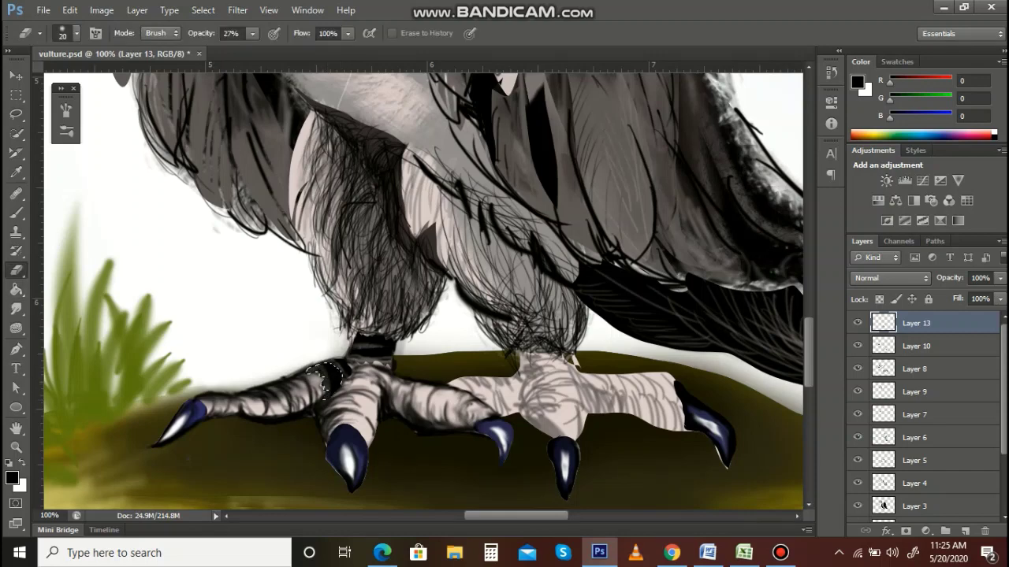
{"action": "left_click_drag", "start_coordinate": [334, 366], "coordinate": [332, 396]}
{"action": "key", "text": "ctrl+d"}
{"action": "key", "text": "ctrl+alt+z"}
{"action": "key", "text": "ctrl+alt+z"}
{"action": "key", "text": "ctrl+alt+z"}
{"action": "left_click_drag", "start_coordinate": [328, 376], "coordinate": [328, 399]}
{"action": "key", "text": "ctrl+d"}
Step: Add two jagged black bands across the middle of the toe nearest the grass and lighten each with the 27% eraser
{"action": "key", "text": "l"}
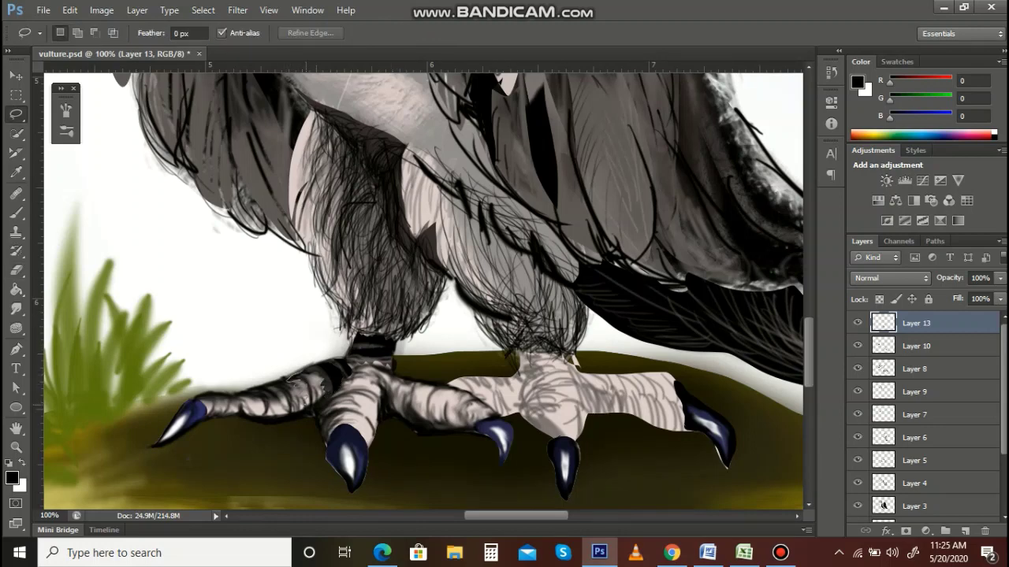
{"action": "mouse_move", "coordinate": [294, 382]}
{"action": "left_mouse_down"}
{"action": "mouse_move", "coordinate": [315, 408]}
{"action": "mouse_move", "coordinate": [295, 377]}
{"action": "left_mouse_up"}
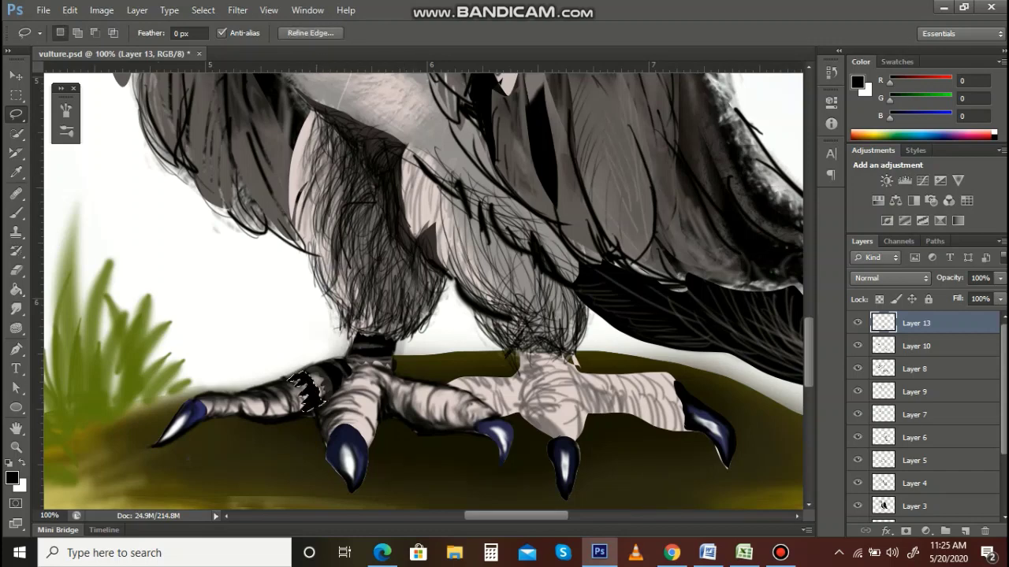
{"action": "key", "text": "e"}
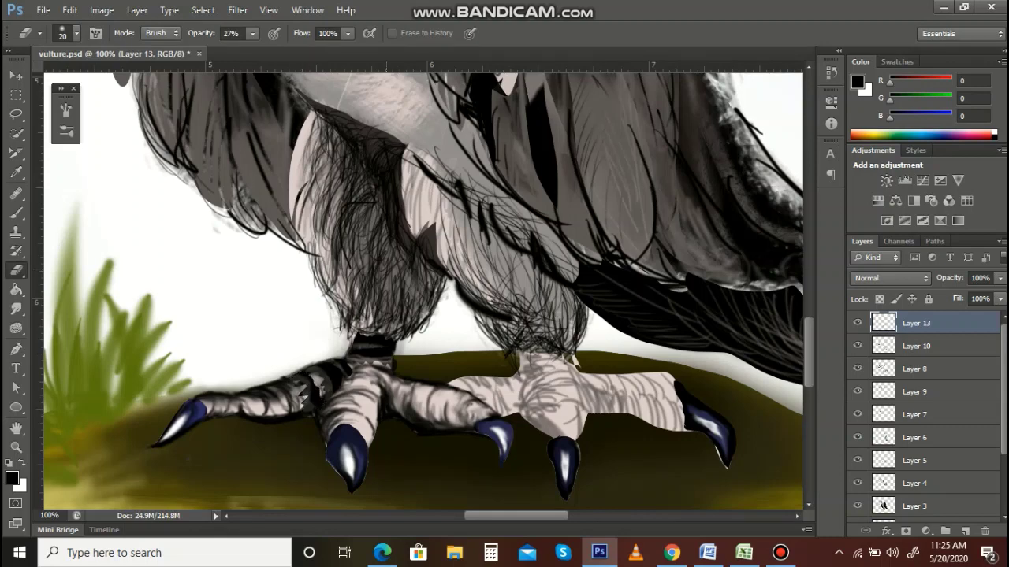
{"action": "key", "text": "l"}
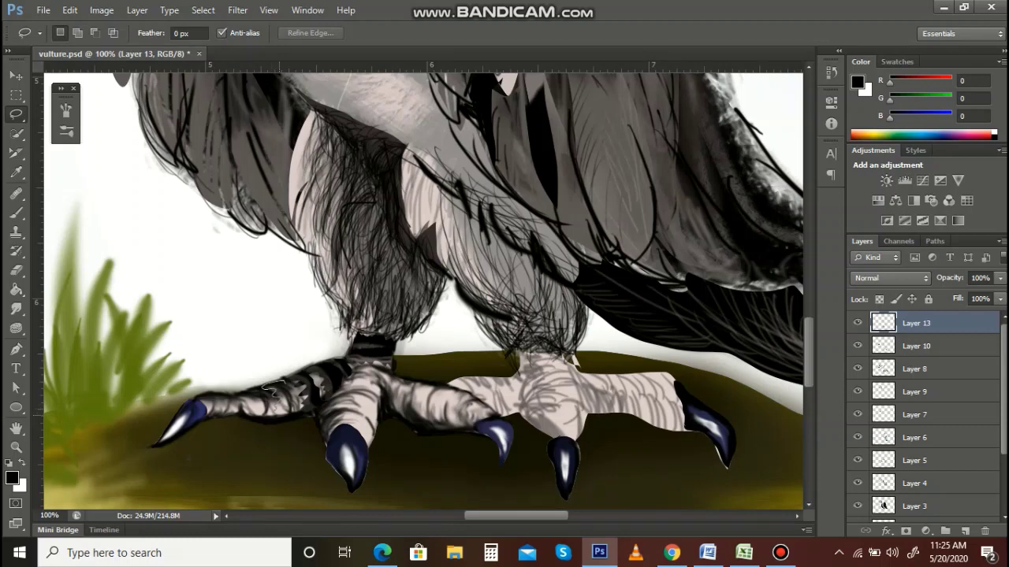
{"action": "left_click_drag", "start_coordinate": [266, 387], "coordinate": [272, 386]}
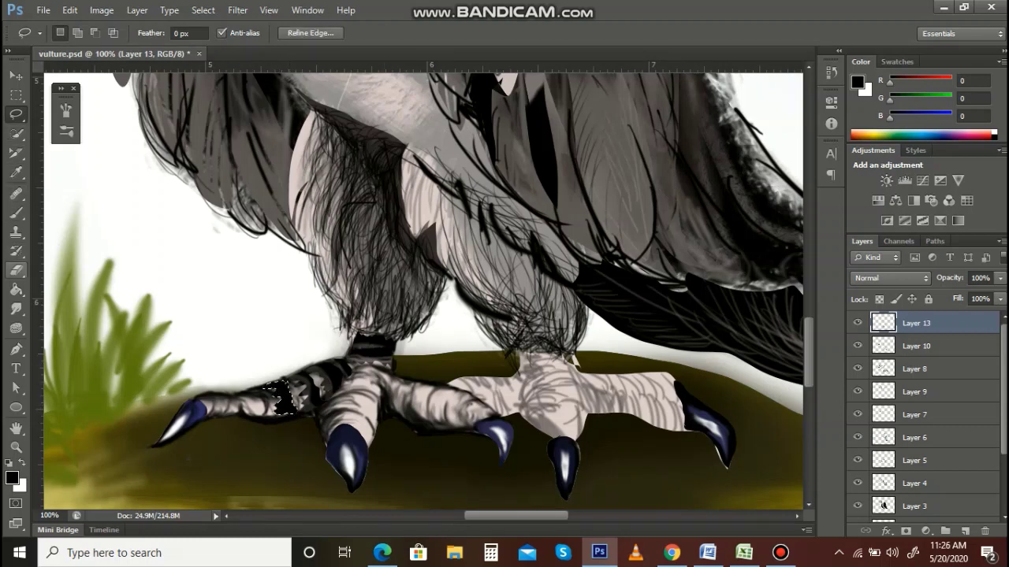
{"action": "left_click", "coordinate": [15, 269]}
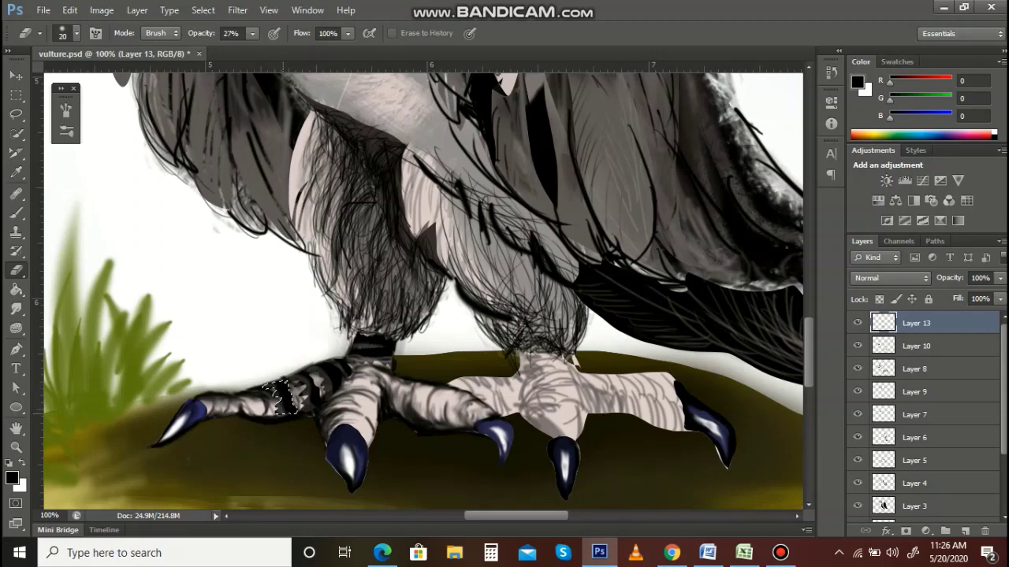
{"action": "left_click_drag", "start_coordinate": [280, 393], "coordinate": [272, 394]}
Step: Add two more black scale bands from that toe's middle up to its claw, fading each with the 27% eraser
{"action": "left_click", "coordinate": [16, 114]}
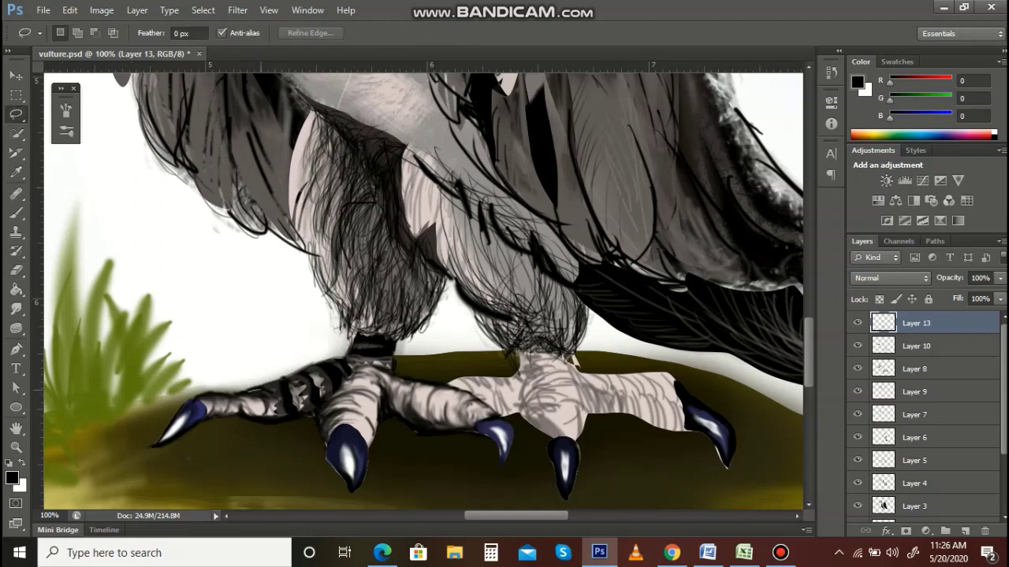
{"action": "mouse_move", "coordinate": [268, 394]}
{"action": "left_mouse_down"}
{"action": "mouse_move", "coordinate": [268, 420]}
{"action": "mouse_move", "coordinate": [230, 391]}
{"action": "left_mouse_up"}
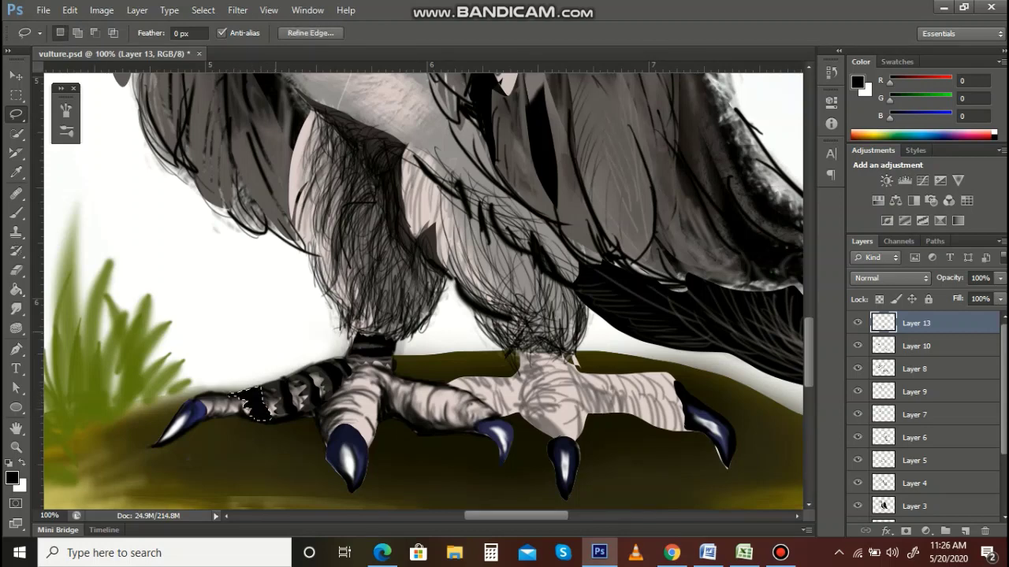
{"action": "left_click", "coordinate": [15, 270]}
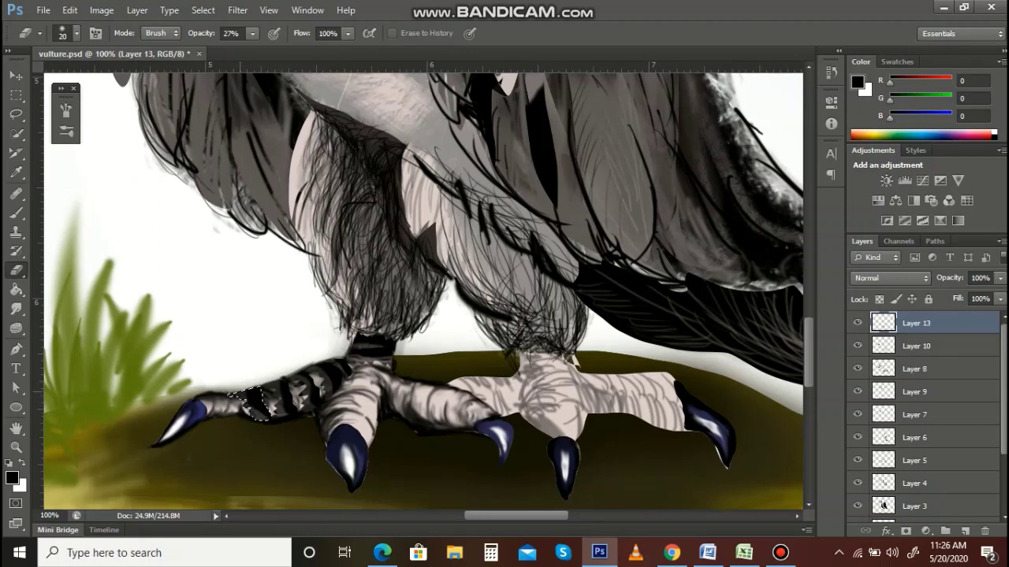
{"action": "key", "text": "ctrl+d"}
{"action": "left_click", "coordinate": [16, 115]}
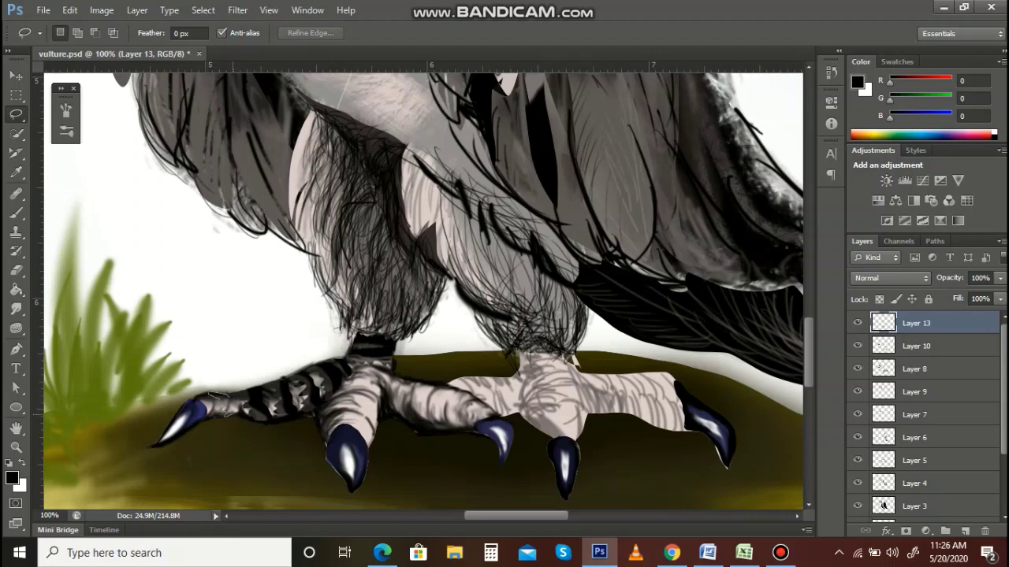
{"action": "mouse_move", "coordinate": [210, 394]}
{"action": "left_mouse_down"}
{"action": "mouse_move", "coordinate": [240, 415]}
{"action": "mouse_move", "coordinate": [211, 396]}
{"action": "left_mouse_up"}
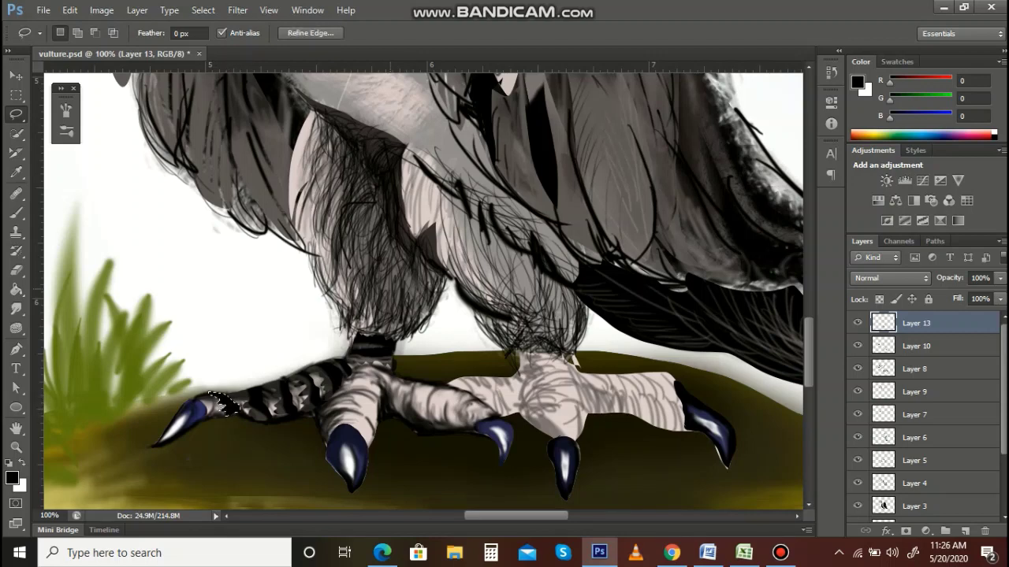
{"action": "key", "text": "e"}
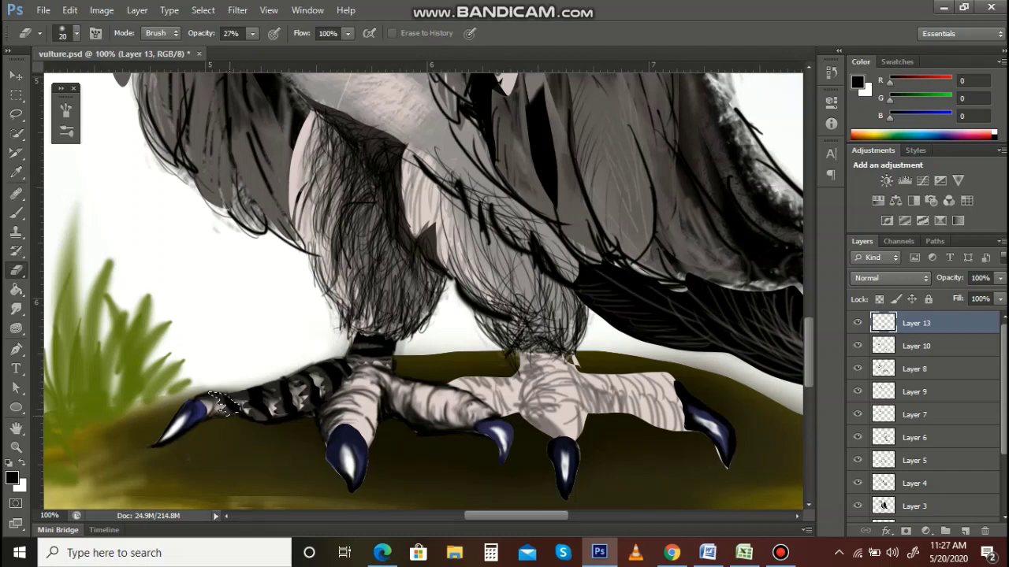
{"action": "key", "text": "ctrl+d"}
Step: Lasso a jagged band at the base of the same foot's middle toe, fill it with black and fade it with the 27% eraser
{"action": "key", "text": "l"}
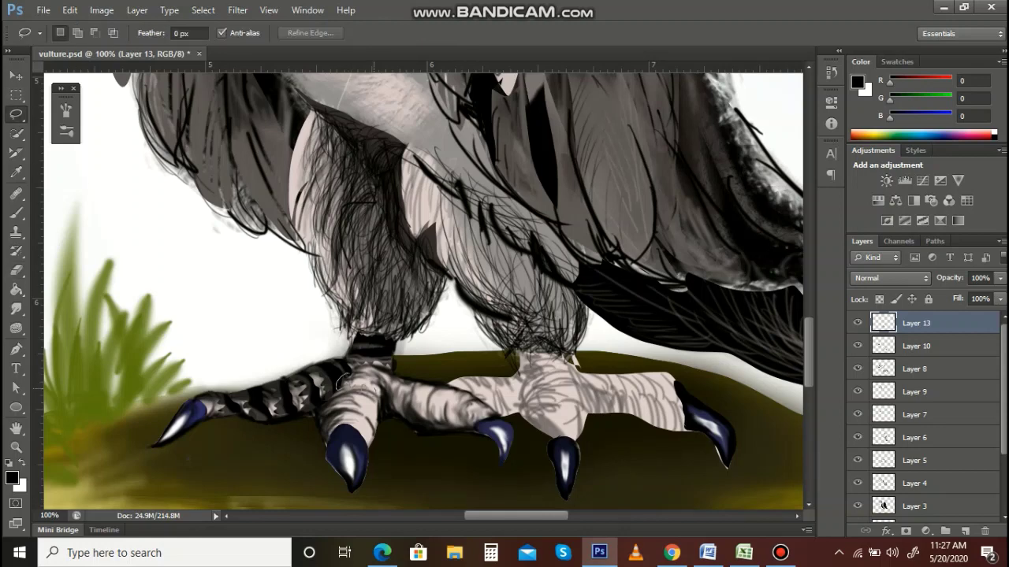
{"action": "mouse_move", "coordinate": [340, 383]}
{"action": "left_mouse_down"}
{"action": "mouse_move", "coordinate": [379, 377]}
{"action": "mouse_move", "coordinate": [356, 391]}
{"action": "left_mouse_up"}
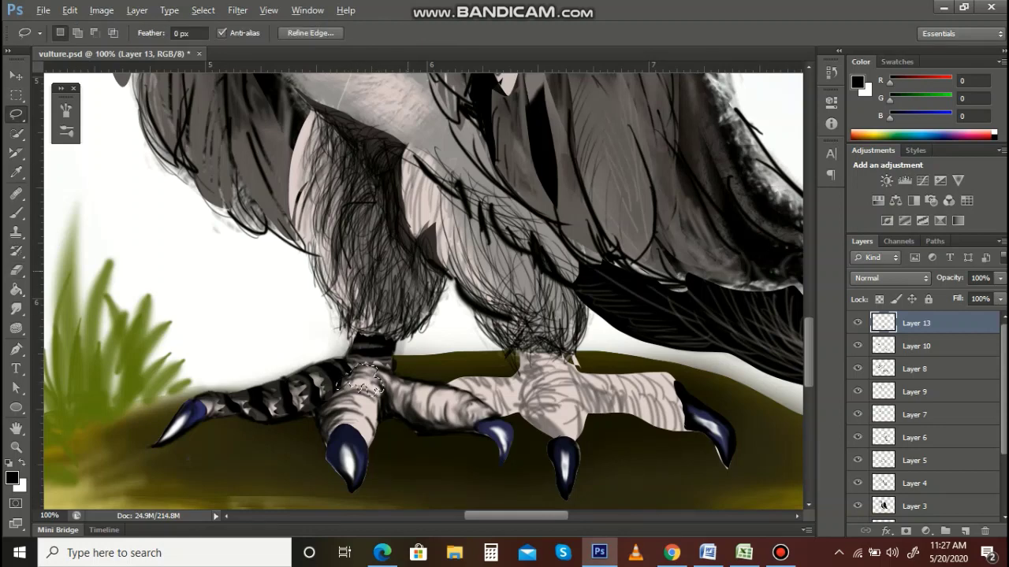
{"action": "key", "text": "alt+BackSpace"}
{"action": "key", "text": "e"}
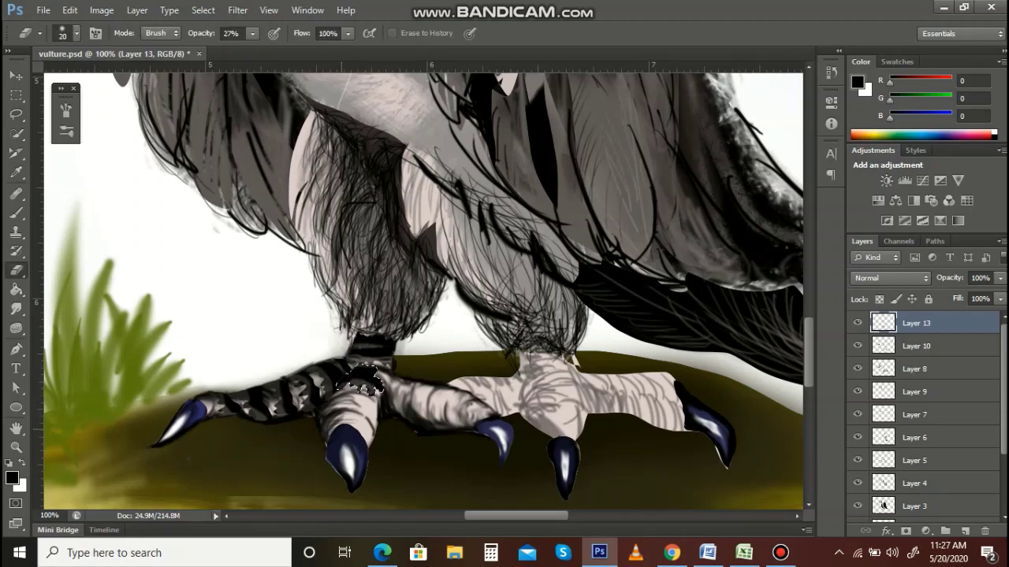
{"action": "key", "text": "ctrl+d"}
Step: Add two zigzag black bands down the middle toe toward its claw, softening each with the 27% eraser
{"action": "key", "text": "l"}
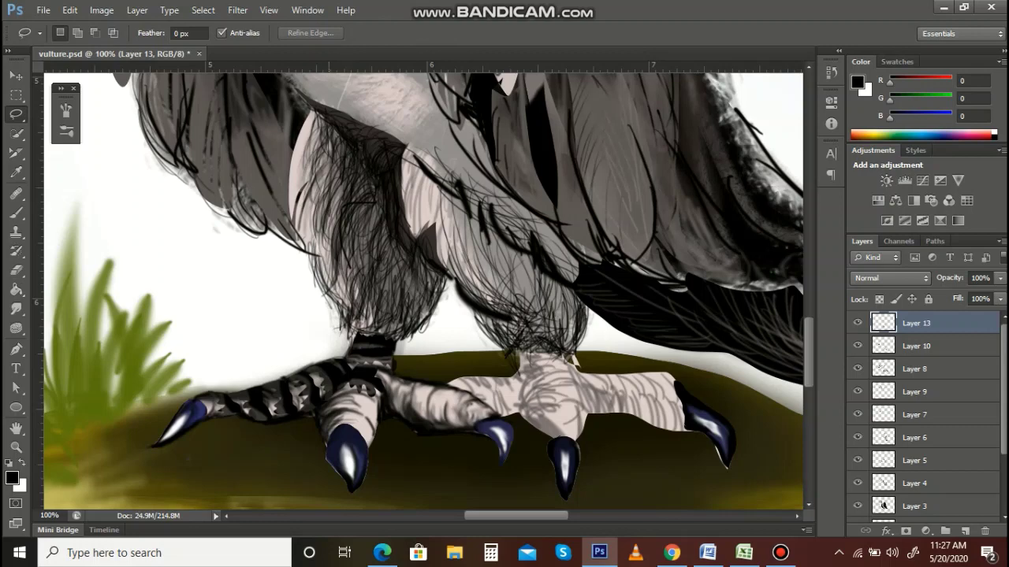
{"action": "mouse_move", "coordinate": [324, 401]}
{"action": "left_mouse_down"}
{"action": "mouse_move", "coordinate": [317, 419]}
{"action": "mouse_move", "coordinate": [358, 408]}
{"action": "mouse_move", "coordinate": [377, 426]}
{"action": "mouse_move", "coordinate": [365, 387]}
{"action": "mouse_move", "coordinate": [327, 394]}
{"action": "left_mouse_up"}
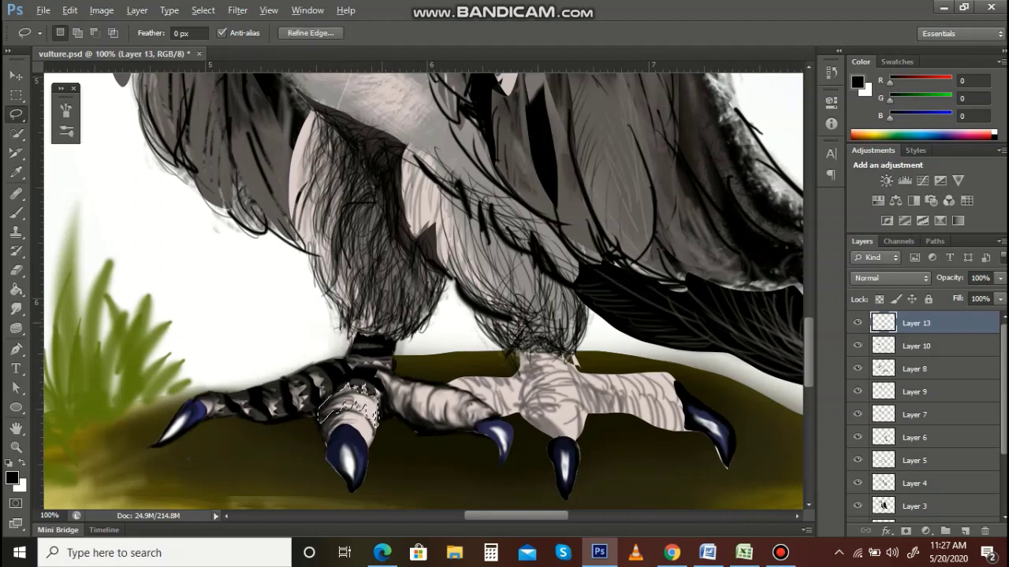
{"action": "key", "text": "e"}
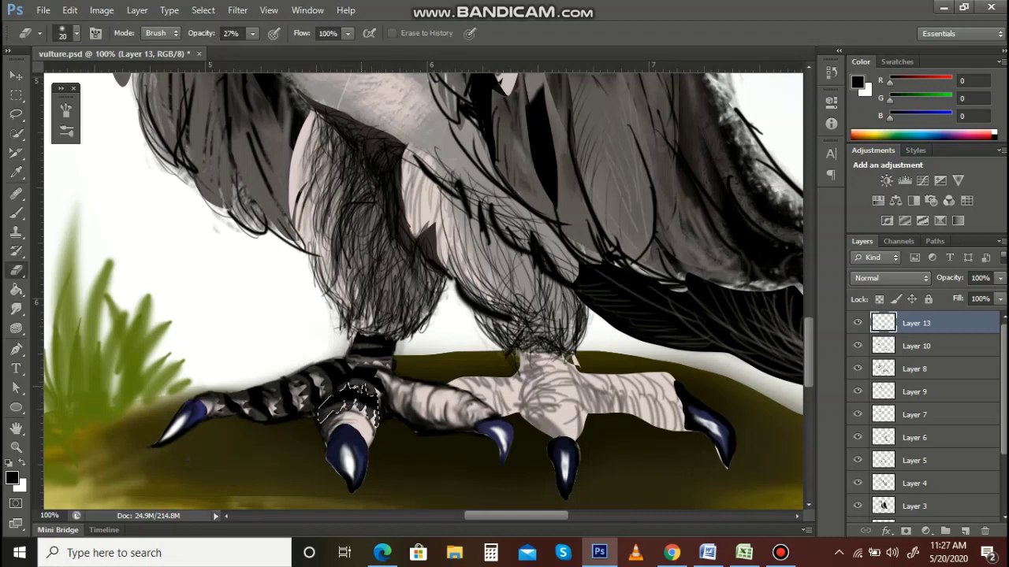
{"action": "key", "text": "ctrl+d"}
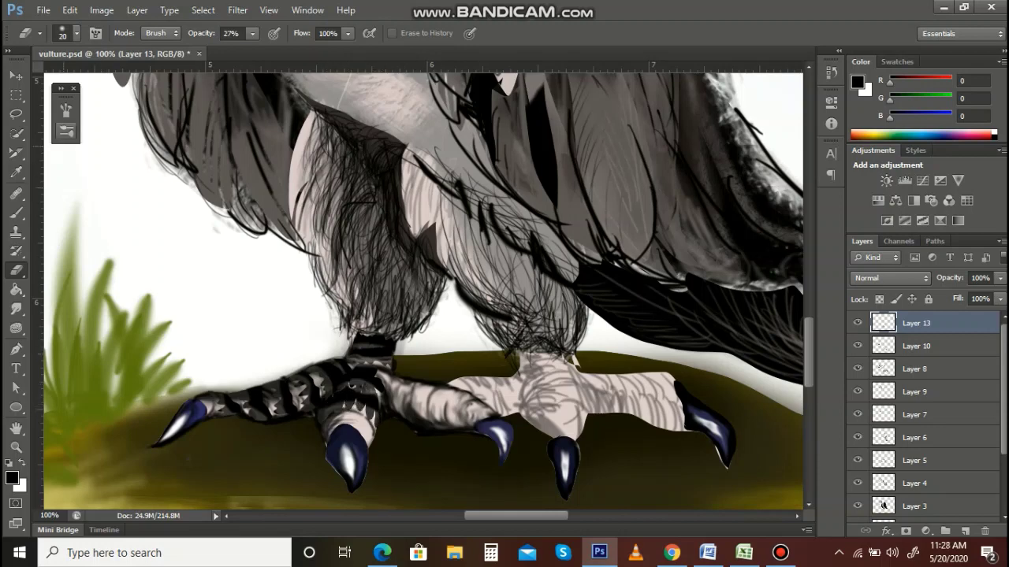
{"action": "key", "text": "l"}
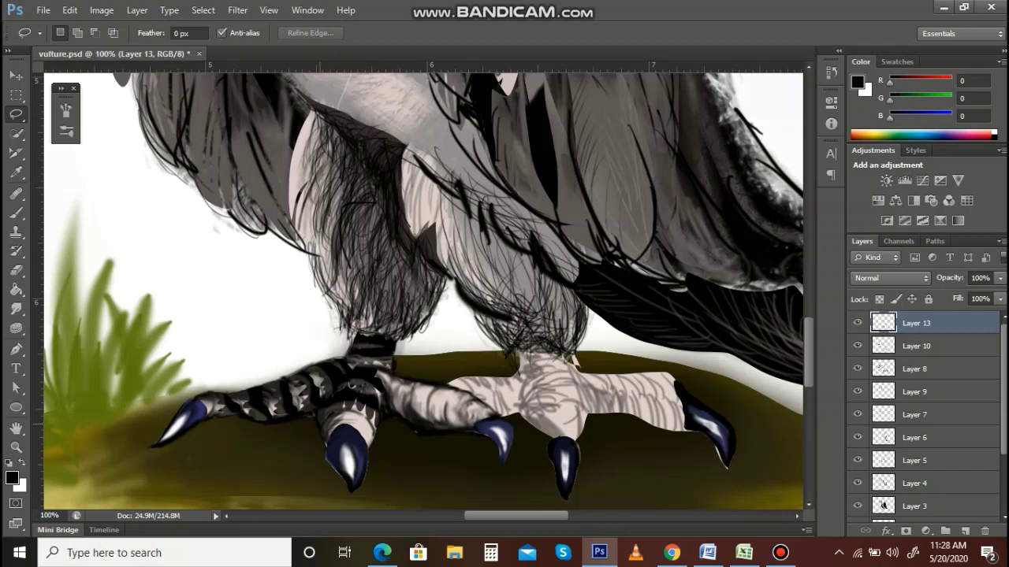
{"action": "mouse_move", "coordinate": [319, 422]}
{"action": "left_mouse_down"}
{"action": "mouse_move", "coordinate": [356, 420]}
{"action": "mouse_move", "coordinate": [368, 435]}
{"action": "mouse_move", "coordinate": [372, 417]}
{"action": "mouse_move", "coordinate": [328, 413]}
{"action": "mouse_move", "coordinate": [320, 431]}
{"action": "left_mouse_up"}
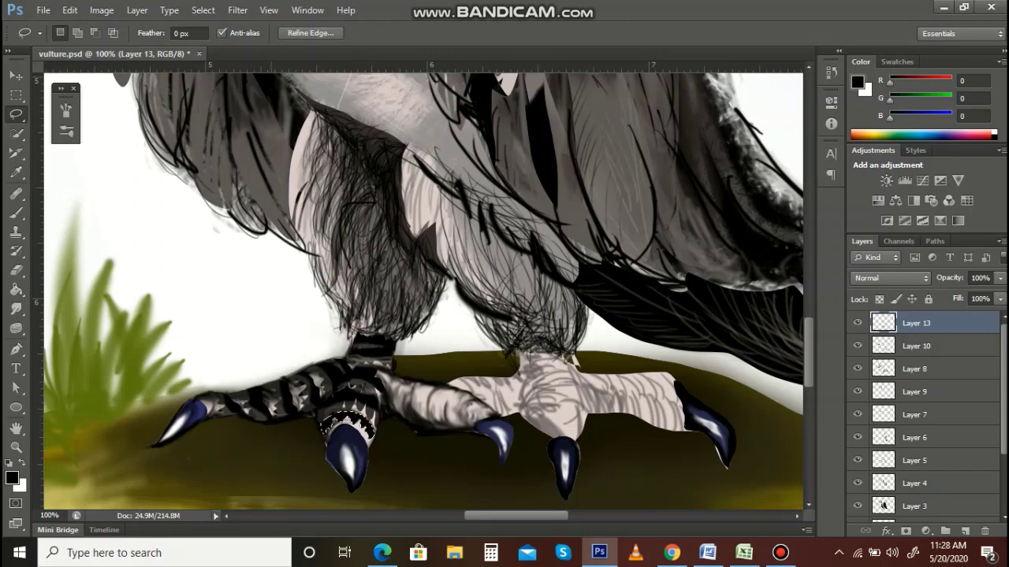
{"action": "key", "text": "e"}
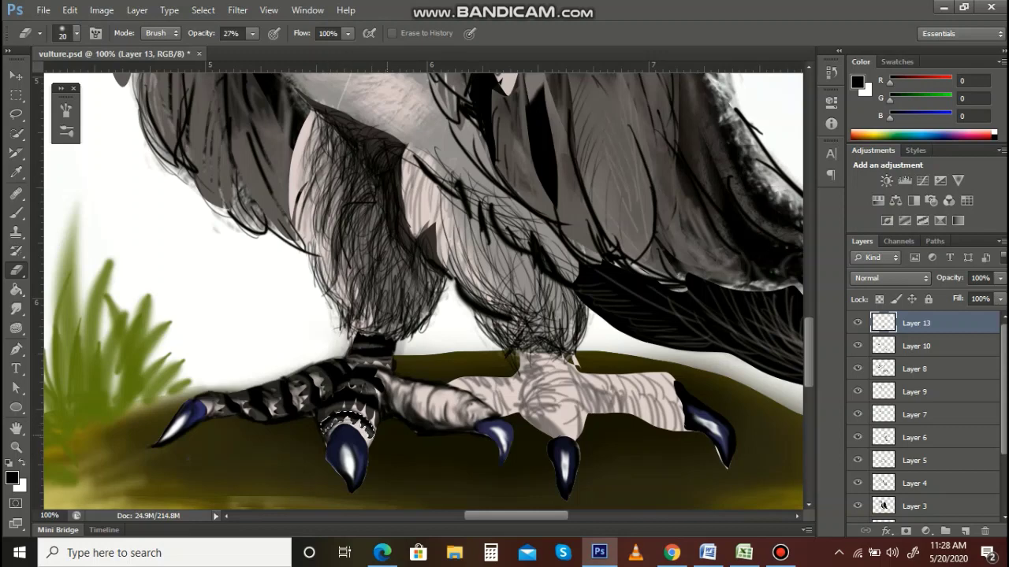
{"action": "key", "text": "ctrl+d"}
Step: Lasso a narrow jagged strip along the top of the middle toe's claw, fill it with black and fade it with the eraser
{"action": "left_click", "coordinate": [16, 114]}
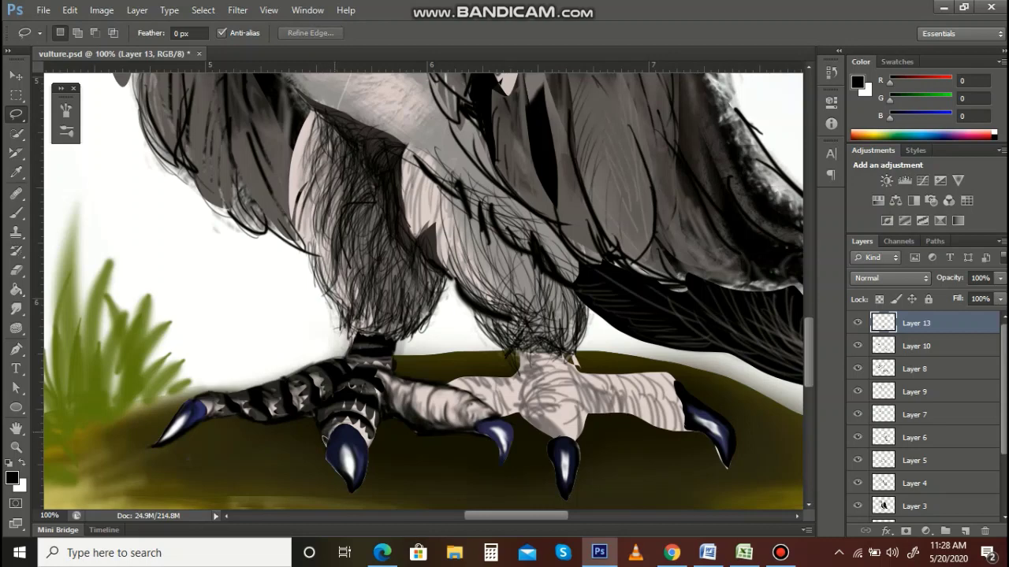
{"action": "mouse_move", "coordinate": [367, 443]}
{"action": "left_mouse_down"}
{"action": "mouse_move", "coordinate": [350, 426]}
{"action": "mouse_move", "coordinate": [368, 445]}
{"action": "mouse_move", "coordinate": [326, 442]}
{"action": "left_mouse_up"}
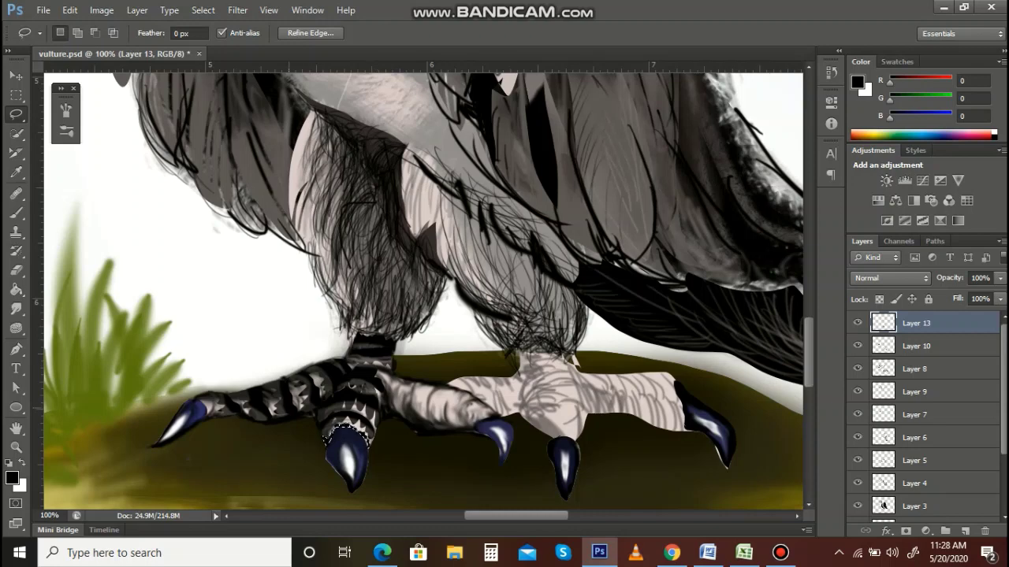
{"action": "key", "text": "e"}
{"action": "key", "text": "ctrl+d"}
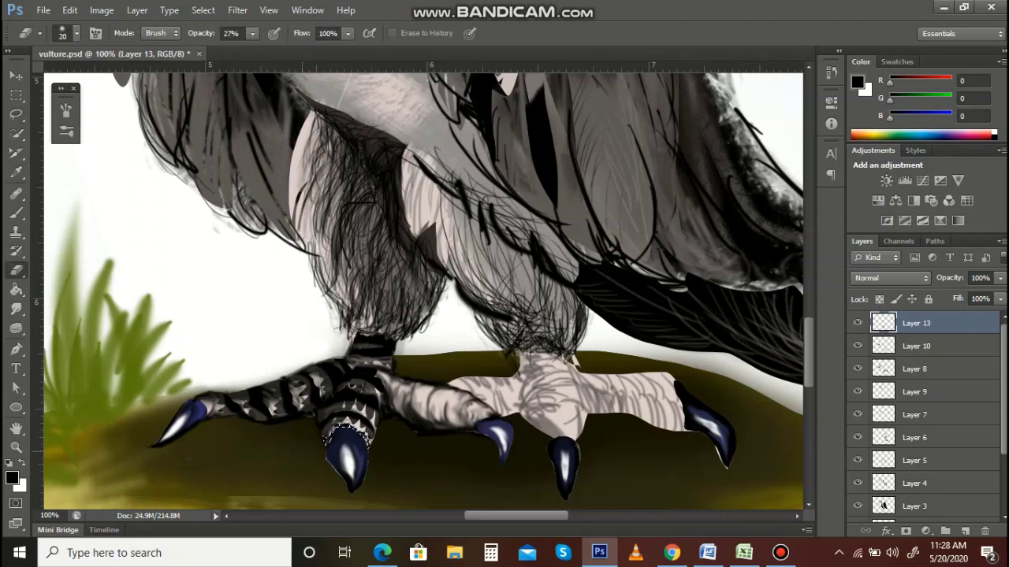
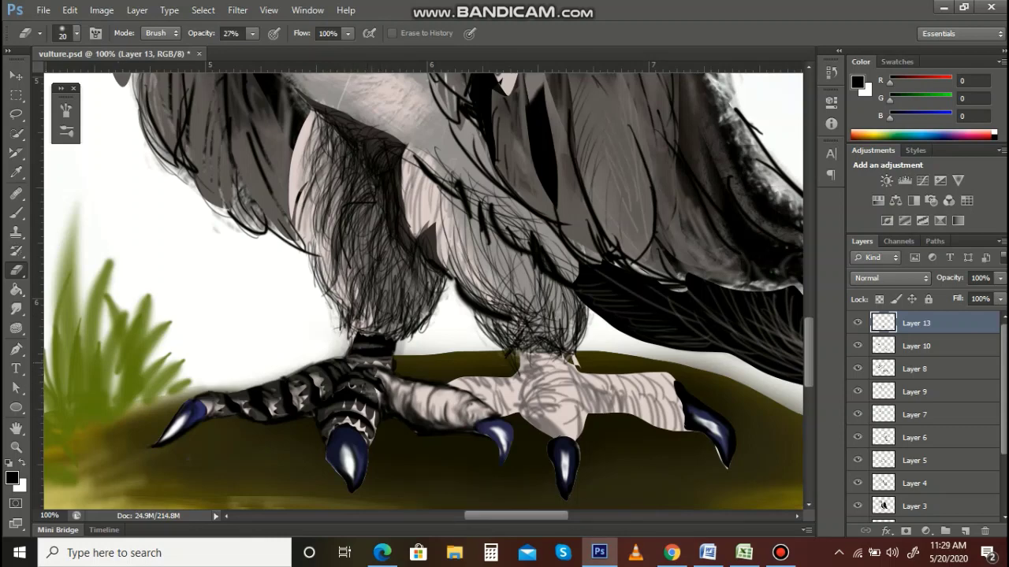
Step: Lasso a jagged band at the base of the toe nearest the other foot, fill it with black and fade it at 27%
{"action": "key", "text": "l"}
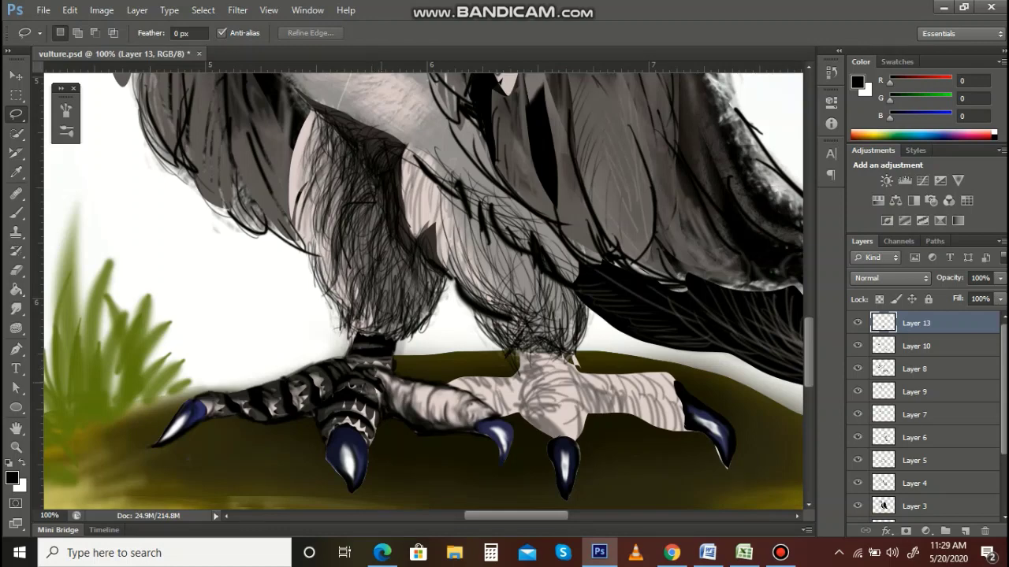
{"action": "mouse_move", "coordinate": [381, 378]}
{"action": "left_mouse_down"}
{"action": "mouse_move", "coordinate": [412, 407]}
{"action": "mouse_move", "coordinate": [400, 380]}
{"action": "mouse_move", "coordinate": [372, 367]}
{"action": "left_mouse_up"}
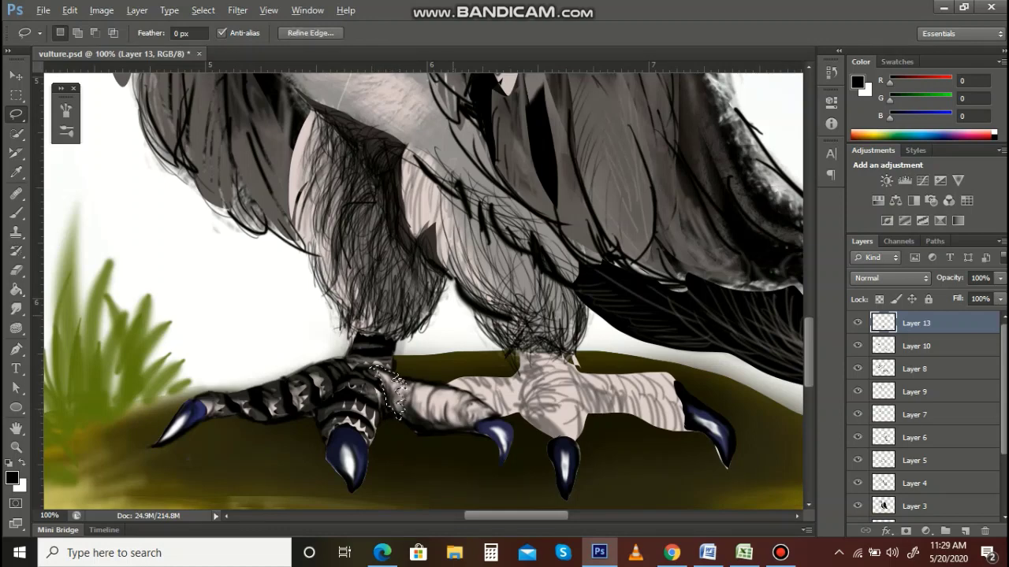
{"action": "key", "text": "e"}
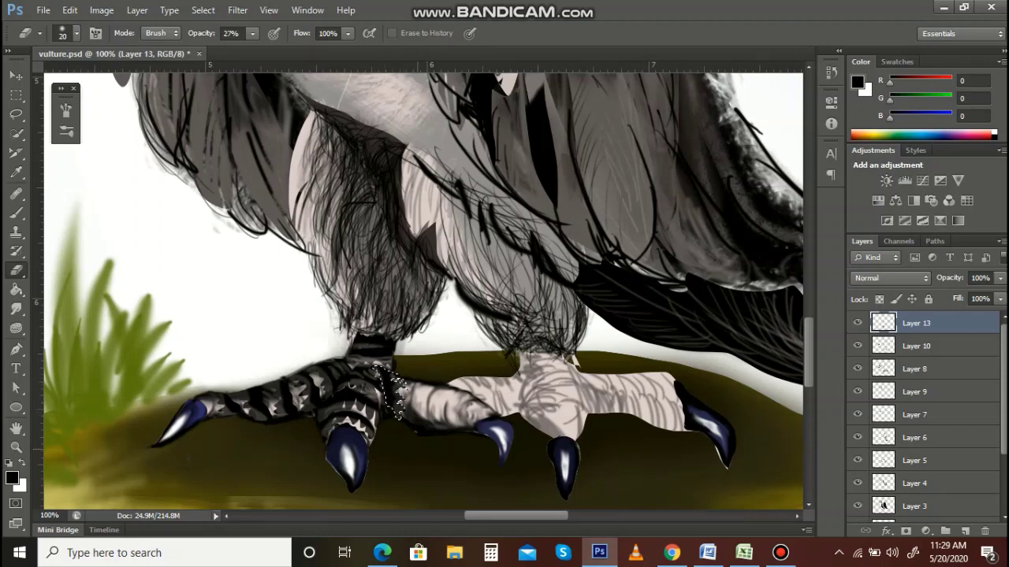
{"action": "key", "text": "ctrl+d"}
{"action": "key", "text": "l"}
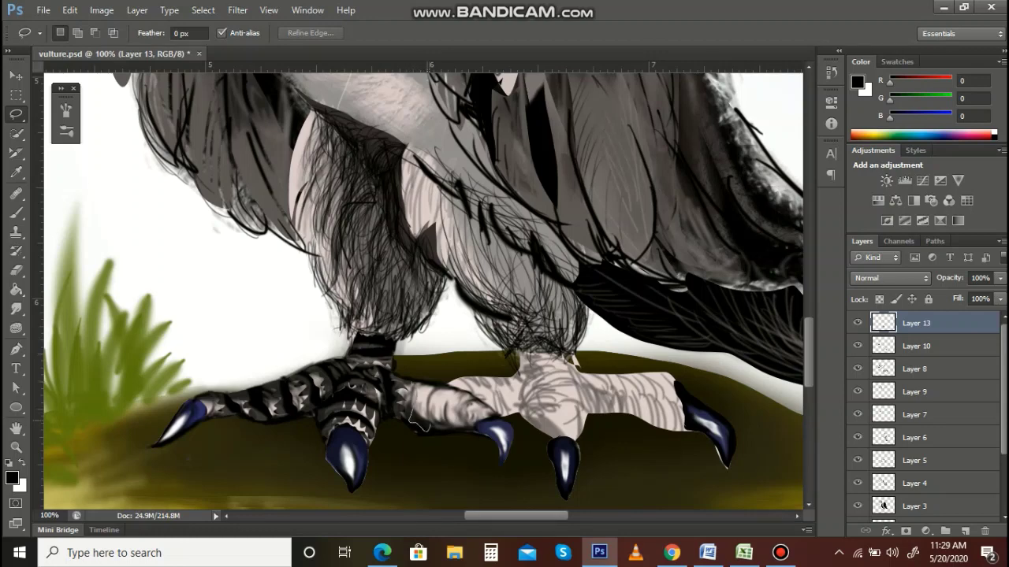
Step: Lasso a jagged band across the middle of the toe nearest the other foot, fill it with black and fade it with the 27% eraser
{"action": "mouse_move", "coordinate": [413, 425]}
{"action": "left_mouse_down"}
{"action": "mouse_move", "coordinate": [433, 384]}
{"action": "mouse_move", "coordinate": [408, 379]}
{"action": "mouse_move", "coordinate": [413, 425]}
{"action": "left_mouse_up"}
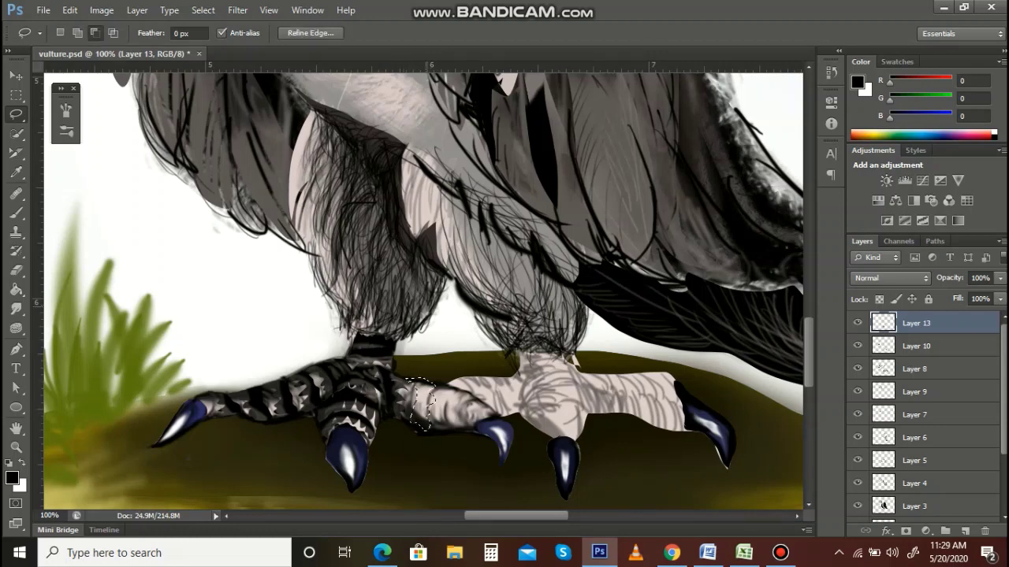
{"action": "key", "text": "e"}
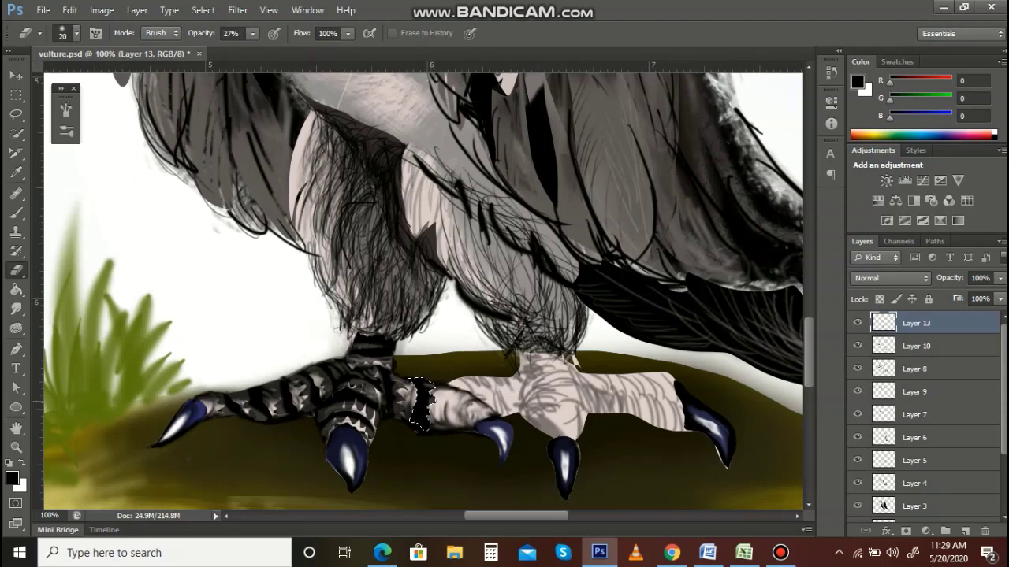
{"action": "left_click_drag", "start_coordinate": [427, 425], "coordinate": [427, 391]}
{"action": "key", "text": "ctrl+d"}
Step: Add a narrow zigzag black band farther along the same toe, soften it with the 27% eraser and deselect
{"action": "key", "text": "l"}
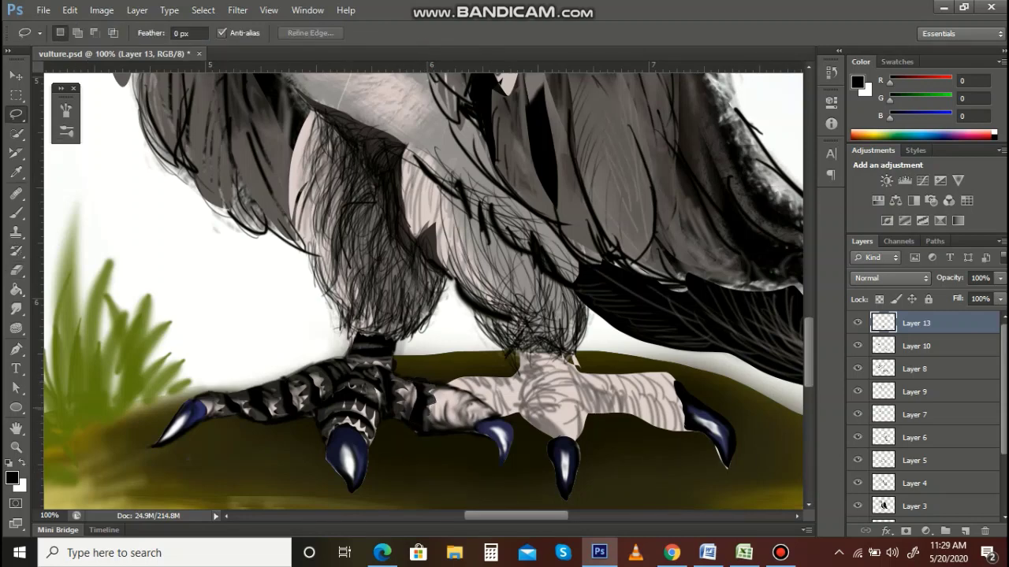
{"action": "mouse_move", "coordinate": [439, 394]}
{"action": "left_mouse_down"}
{"action": "mouse_move", "coordinate": [444, 434]}
{"action": "mouse_move", "coordinate": [457, 406]}
{"action": "mouse_move", "coordinate": [452, 387]}
{"action": "mouse_move", "coordinate": [441, 388]}
{"action": "left_mouse_up"}
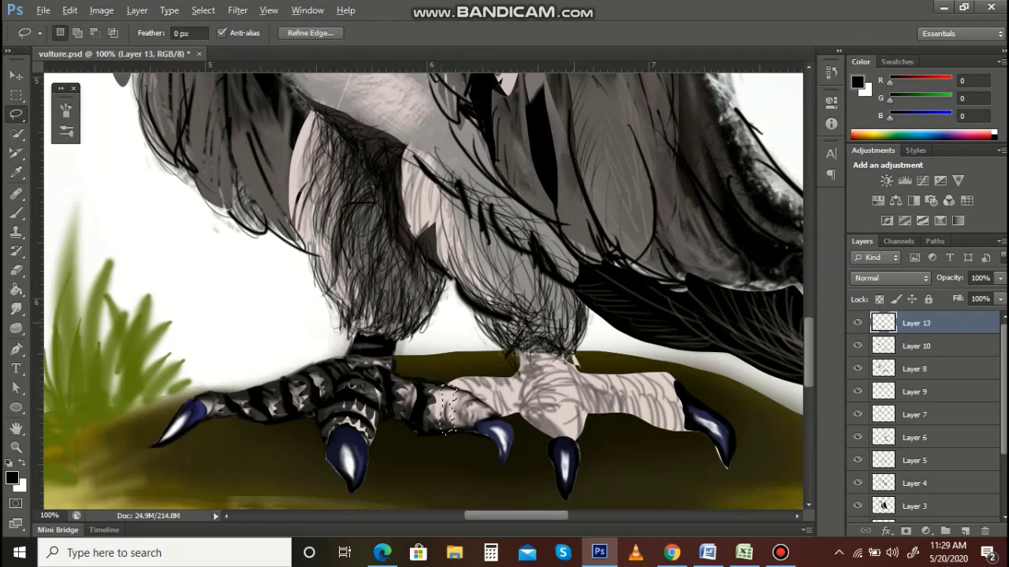
{"action": "key", "text": "e"}
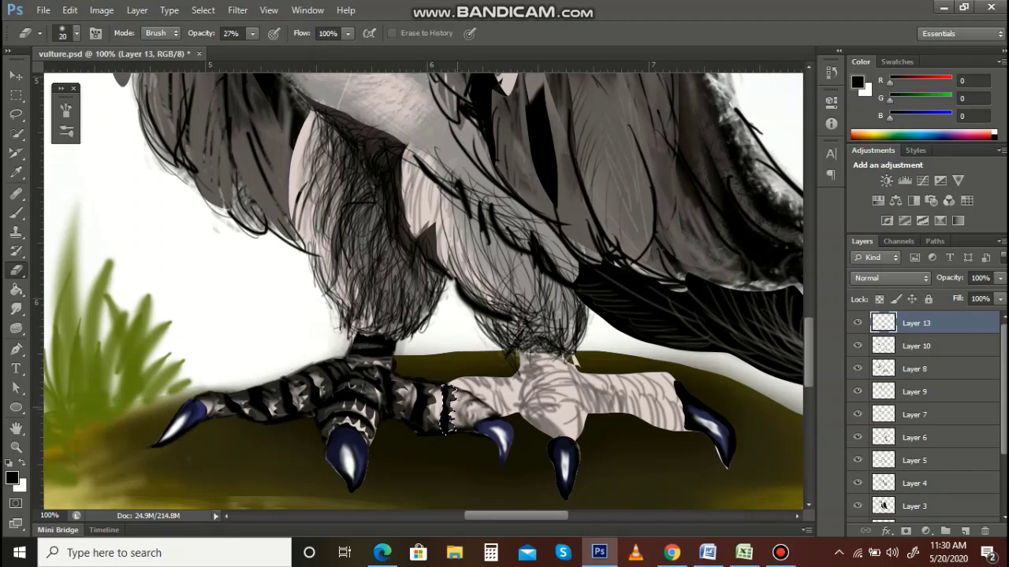
{"action": "key", "text": "ctrl+d"}
Step: Add two more jagged black bands on that toe up to its claw, fading each with the 27% eraser
{"action": "key", "text": "l"}
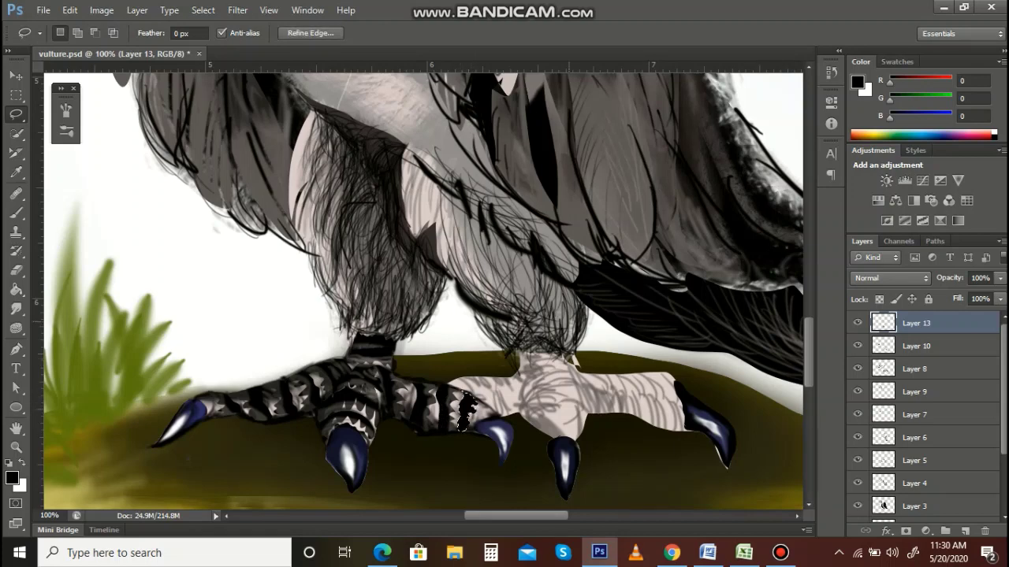
{"action": "key", "text": "e"}
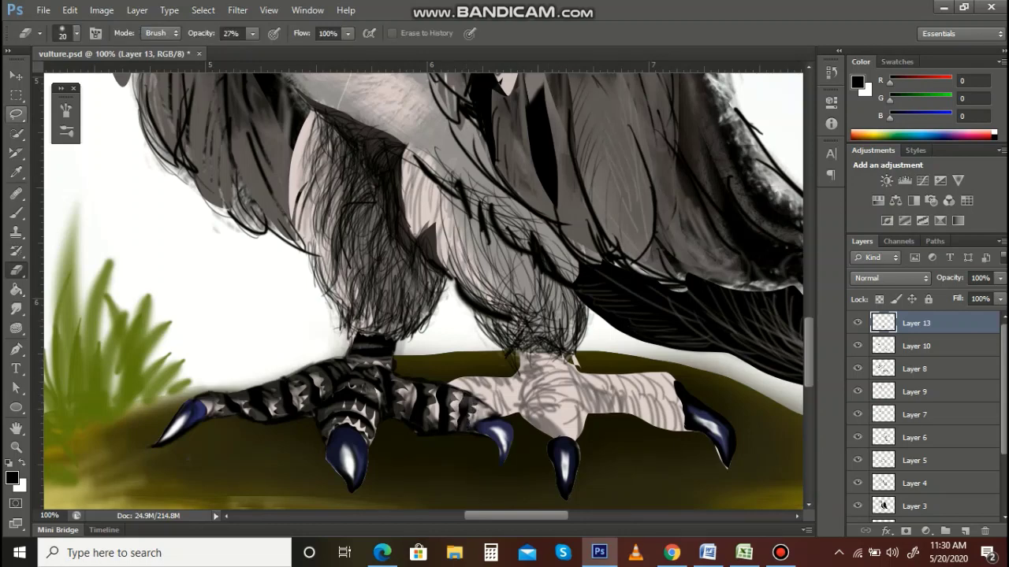
{"action": "left_click", "coordinate": [16, 115]}
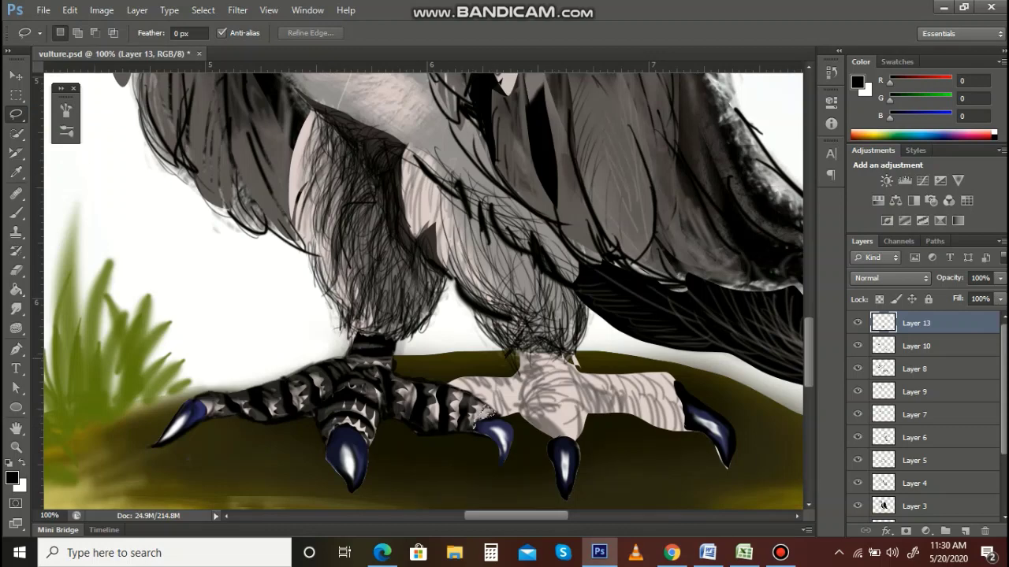
{"action": "key", "text": "e"}
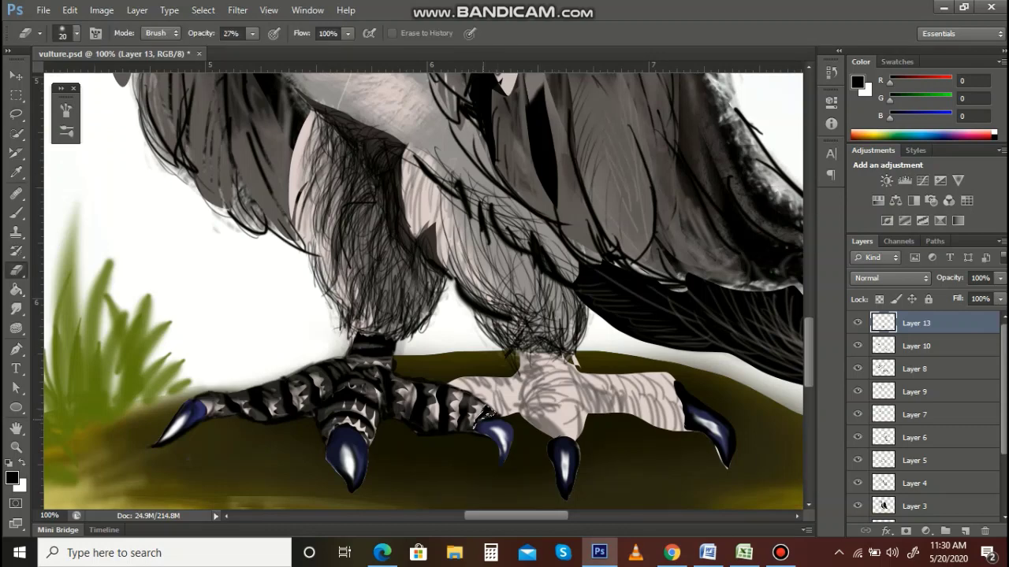
{"action": "key", "text": "ctrl+d"}
{"action": "key", "text": "w"}
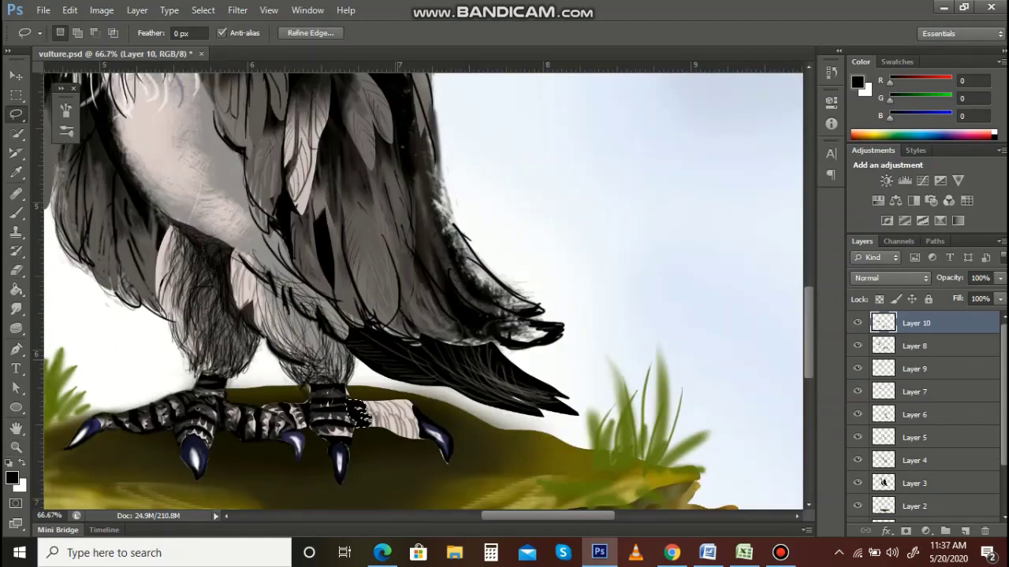
Step: On Layer 10, fade the black band at the base of the other foot's outer toe and add a second faded band beside it
{"action": "key", "text": "e"}
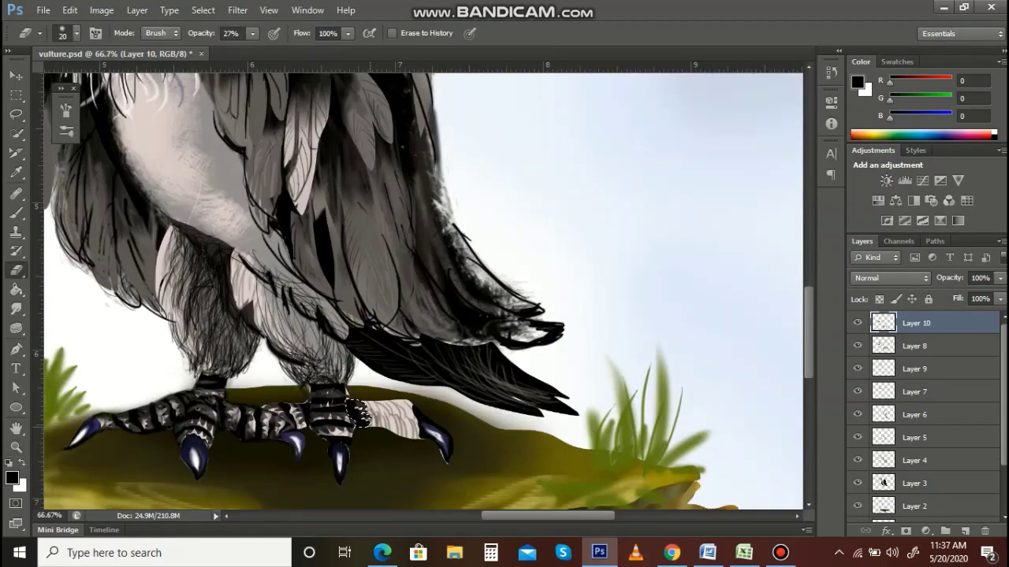
{"action": "key", "text": "ctrl+d"}
{"action": "left_click", "coordinate": [16, 115]}
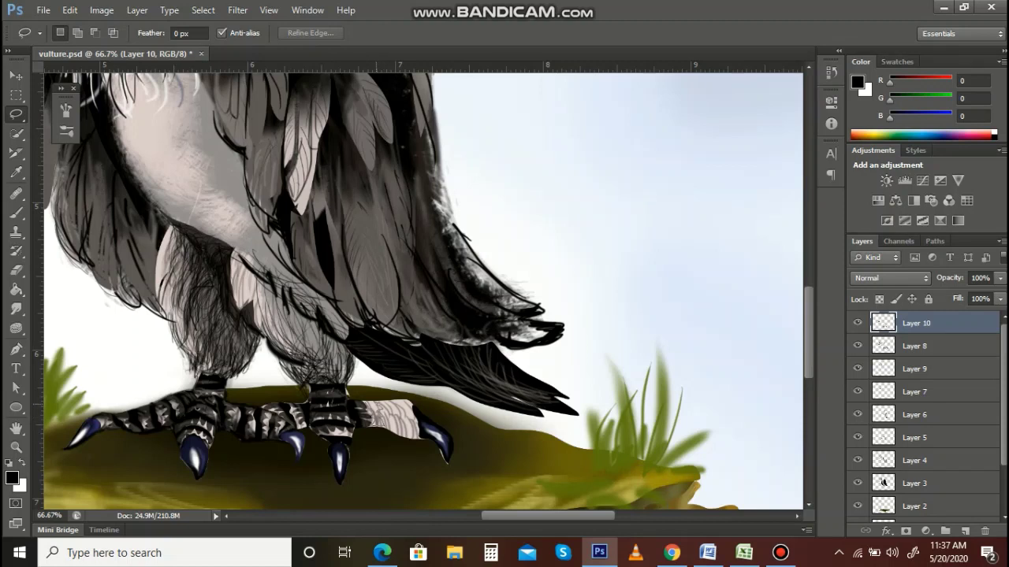
{"action": "mouse_move", "coordinate": [364, 402]}
{"action": "left_mouse_down"}
{"action": "mouse_move", "coordinate": [381, 425]}
{"action": "mouse_move", "coordinate": [365, 404]}
{"action": "left_mouse_up"}
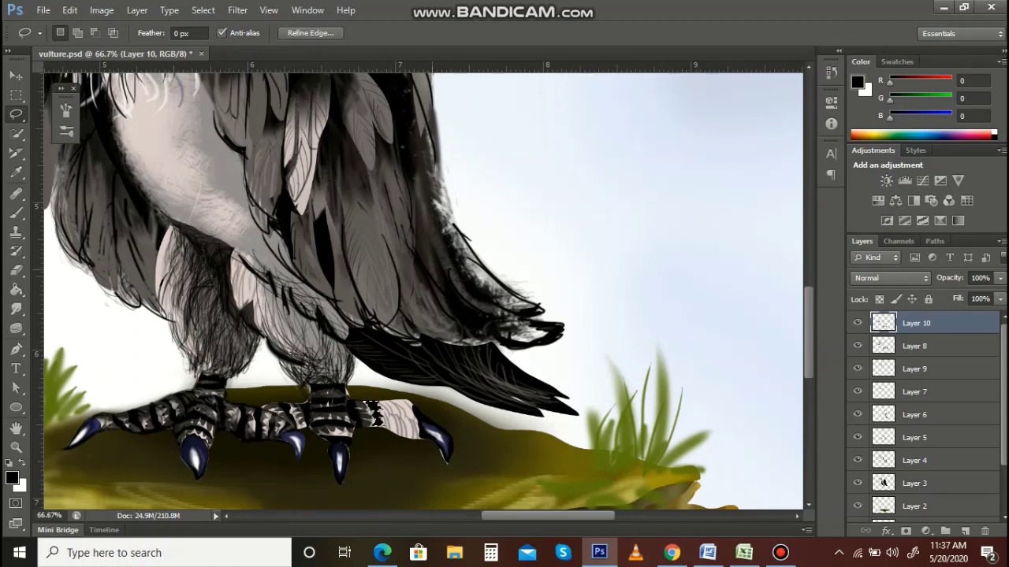
{"action": "key", "text": "e"}
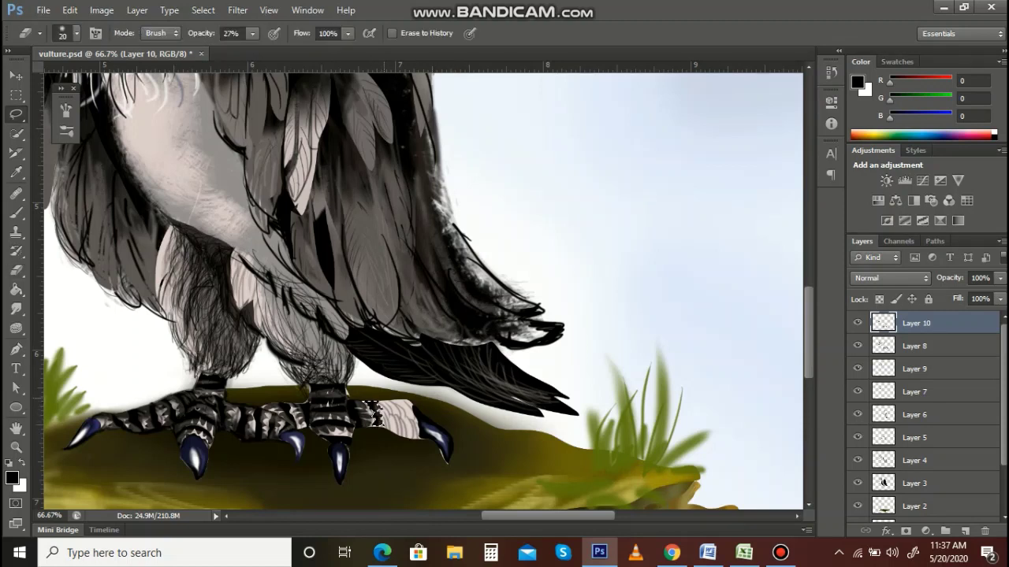
{"action": "key", "text": "l"}
{"action": "key", "text": "ctrl+d"}
Step: Lasso a jagged band across the middle of the outer toe with the freehand Lasso, fill it with black and fade it at 27%
{"action": "right_click", "coordinate": [16, 114]}
{"action": "left_click", "coordinate": [39, 131]}
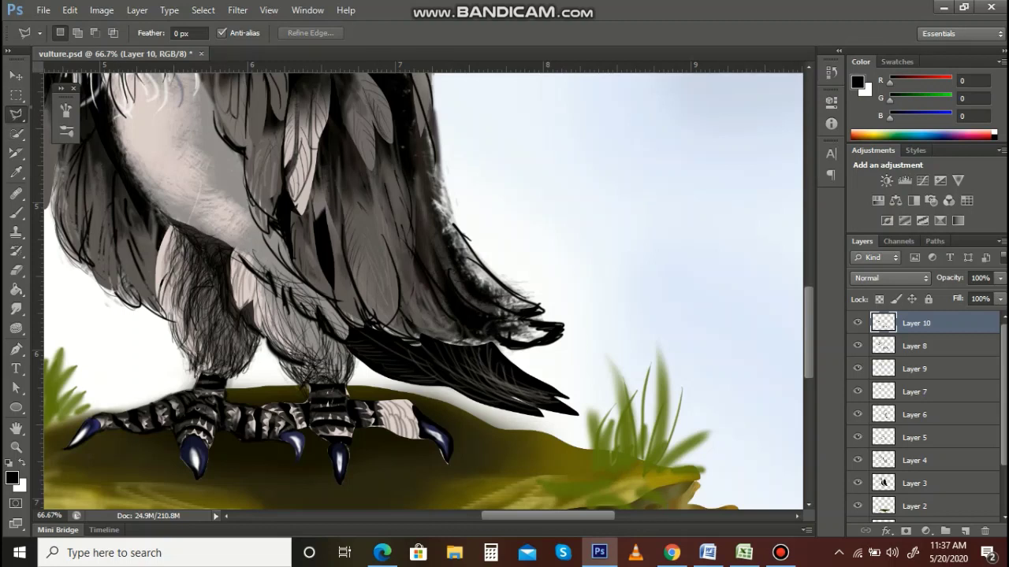
{"action": "left_click_drag", "start_coordinate": [17, 114], "coordinate": [71, 112]}
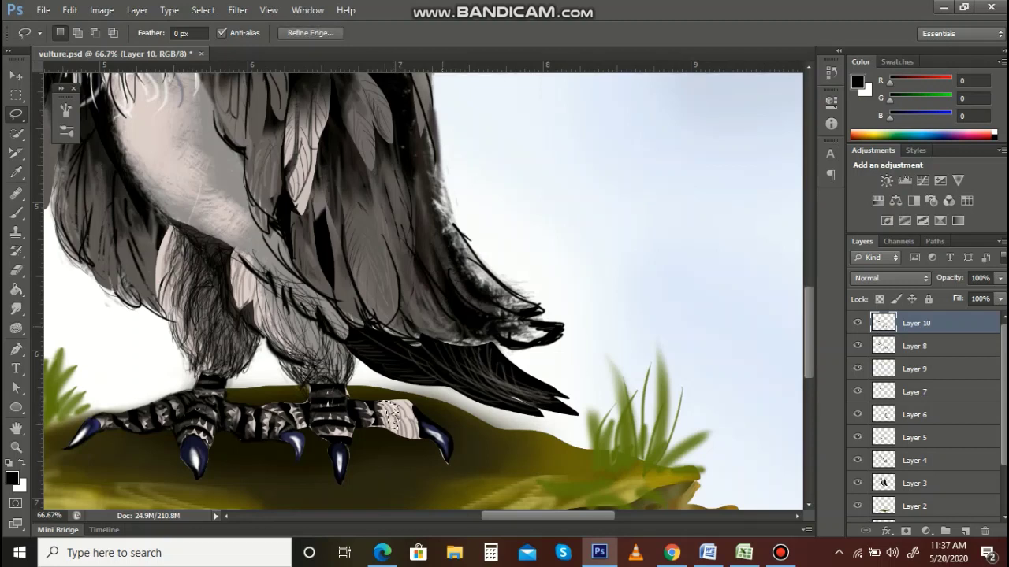
{"action": "key", "text": "e"}
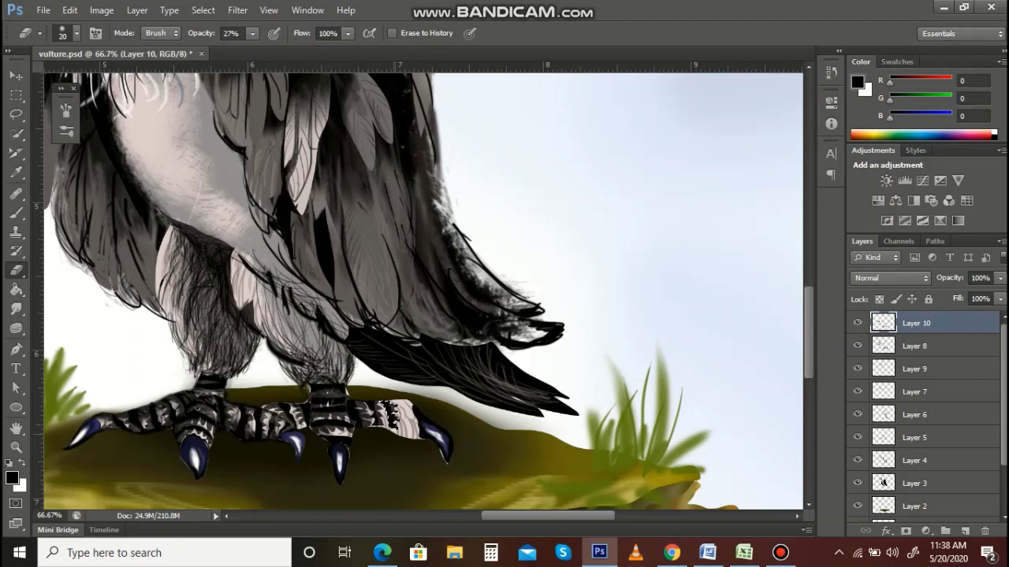
{"action": "key", "text": "s"}
{"action": "key", "text": "l"}
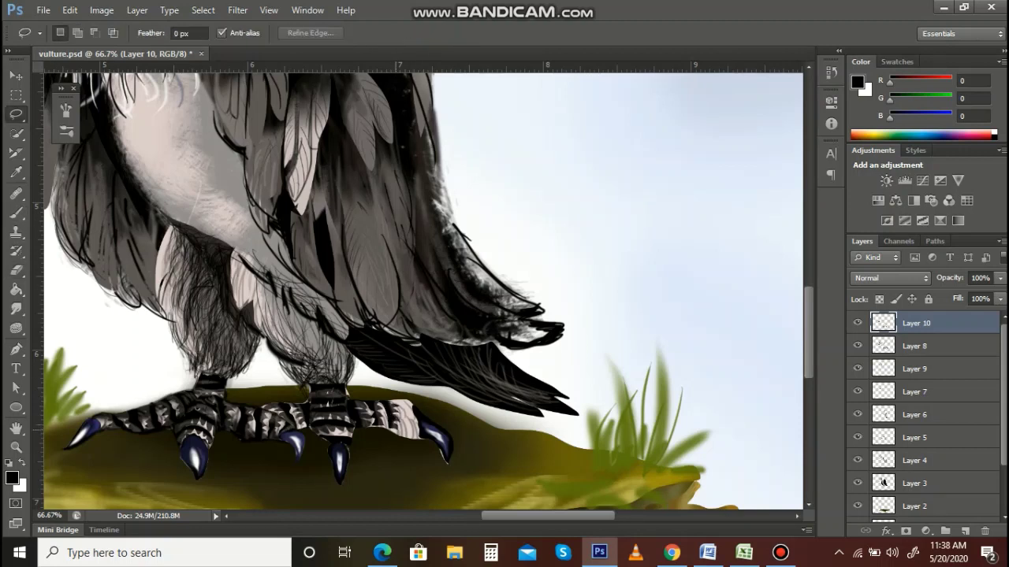
{"action": "key", "text": "e"}
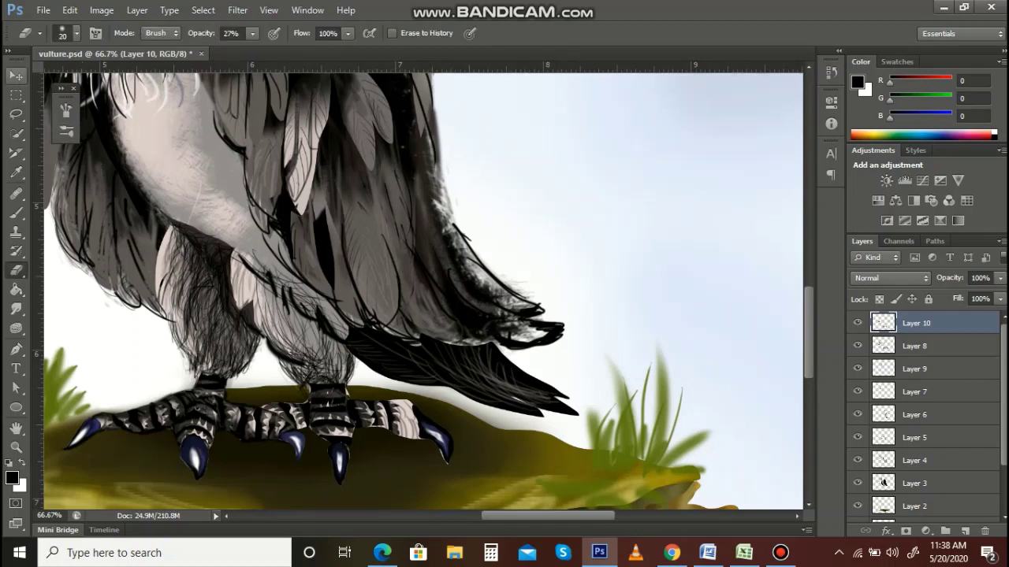
Step: Lasso a jagged band just before the outer toe's claw, fill it with black and soften it with the 27% eraser
{"action": "left_click", "coordinate": [16, 114]}
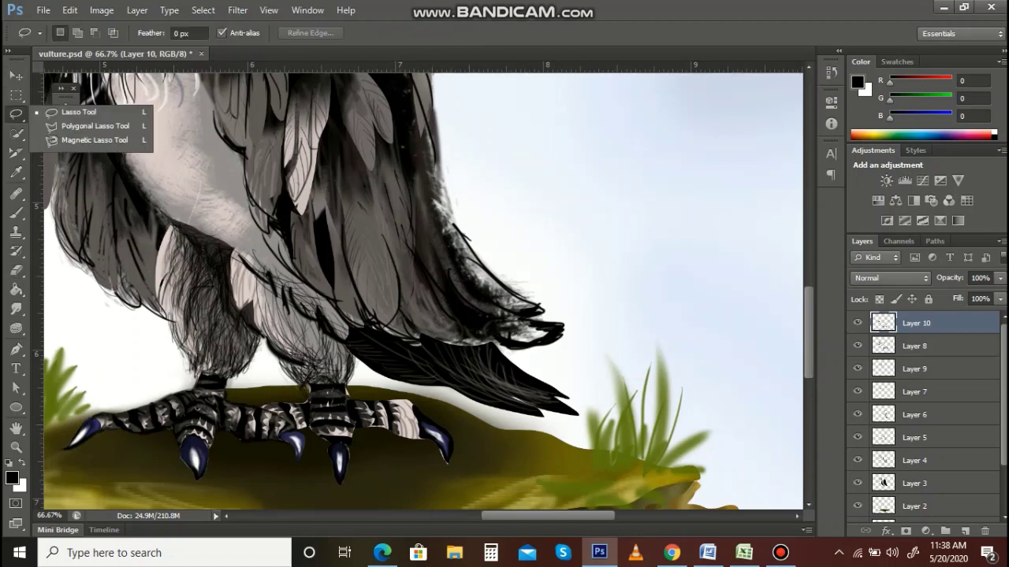
{"action": "left_click", "coordinate": [79, 112]}
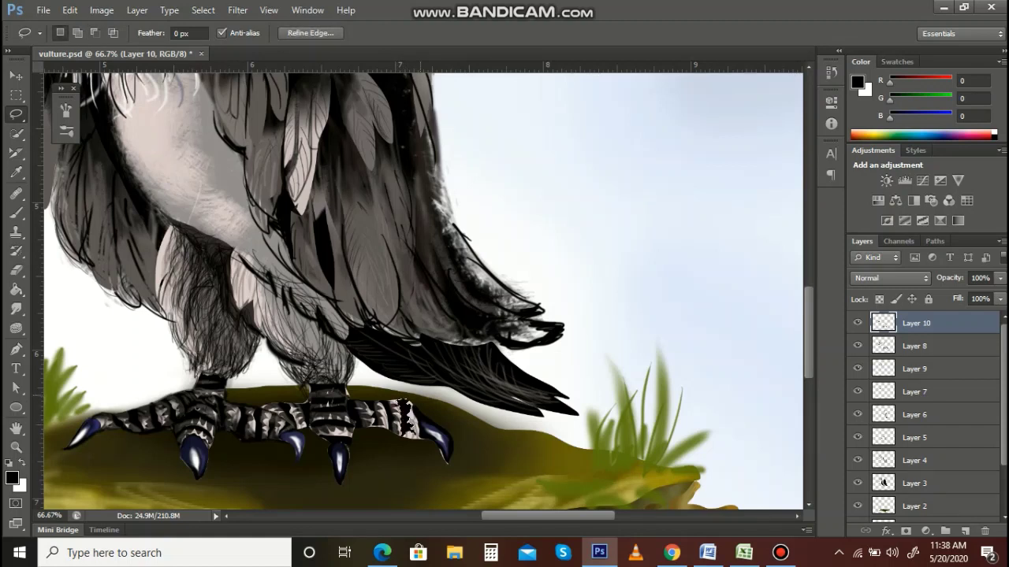
{"action": "key", "text": "e"}
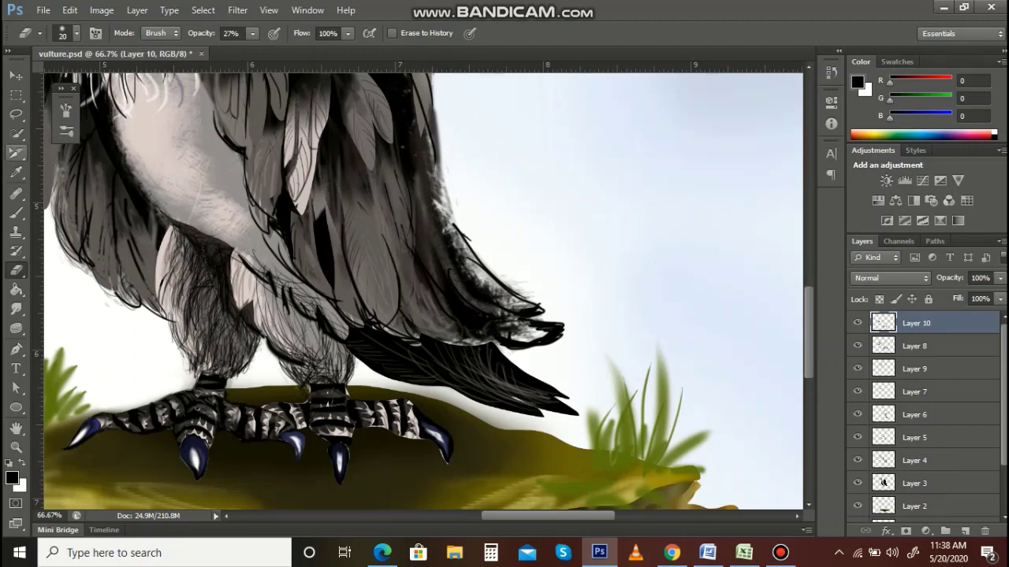
{"action": "left_click", "coordinate": [15, 114]}
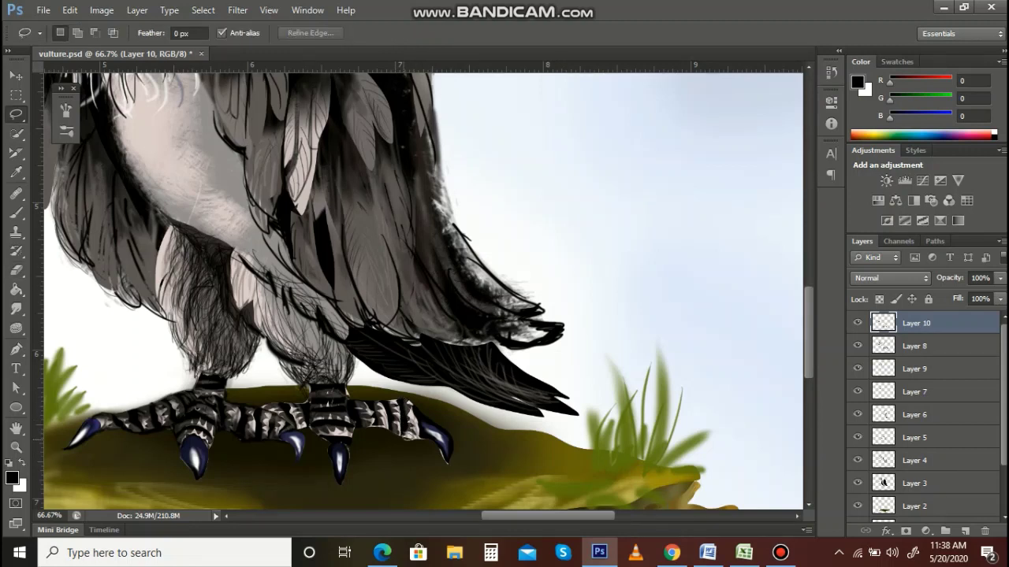
{"action": "key", "text": "e"}
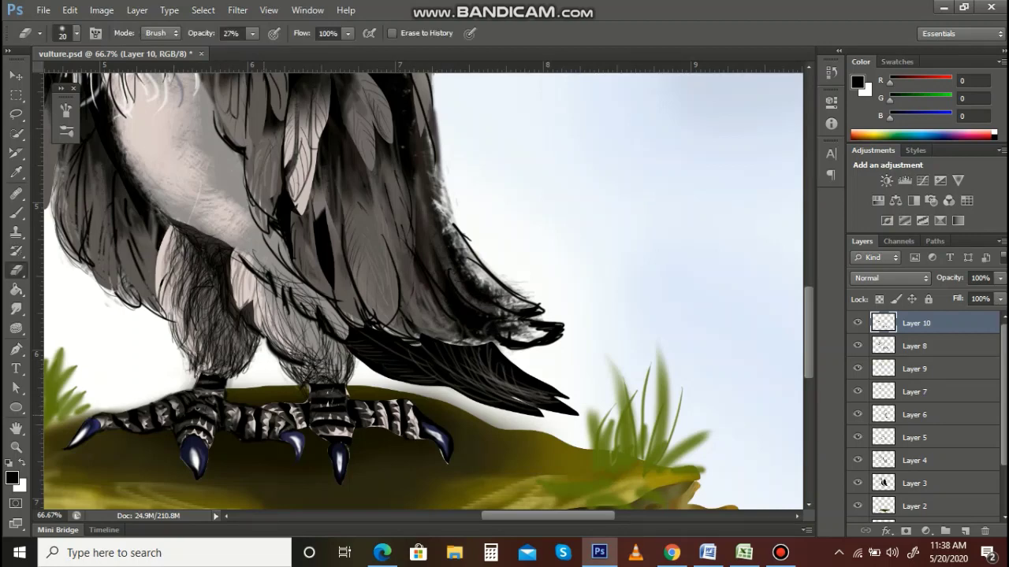
Step: Lasso a small strip along the upper edge of the toe nearest the grass, right beside its claw
{"action": "scroll", "coordinate": [159, 335], "scroll_direction": "left", "scroll_amount": 5}
{"action": "key", "text": "z"}
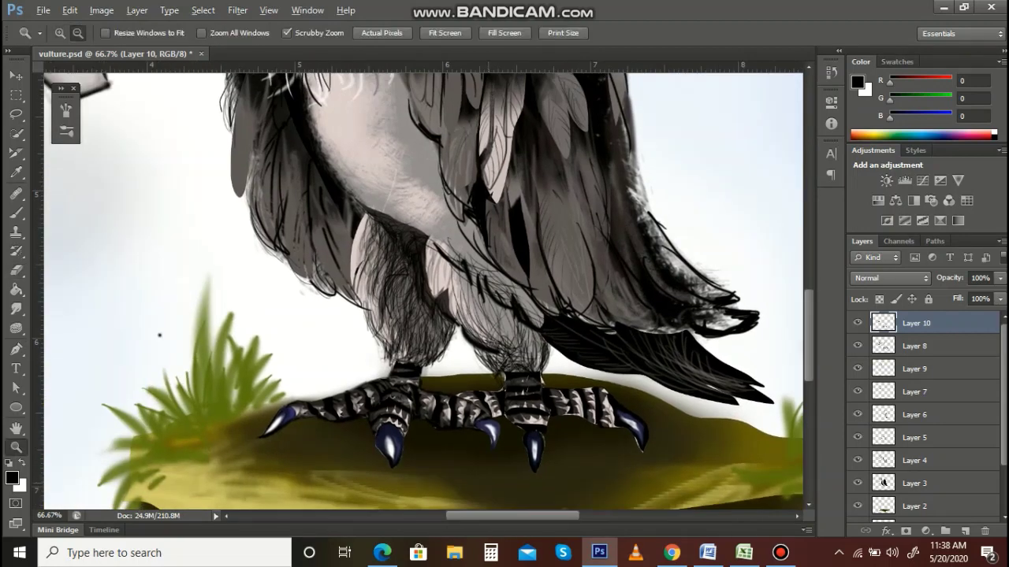
{"action": "left_click", "coordinate": [480, 465], "text": "alt"}
{"action": "left_click", "coordinate": [480, 465], "text": "alt"}
{"action": "left_click", "coordinate": [464, 454]}
{"action": "left_click", "coordinate": [465, 454]}
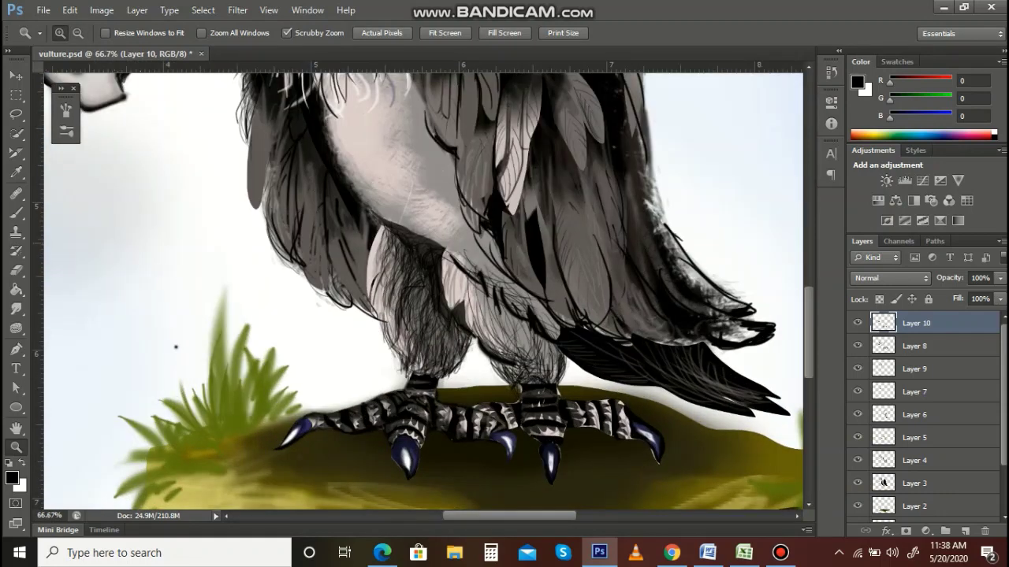
{"action": "key", "text": "l"}
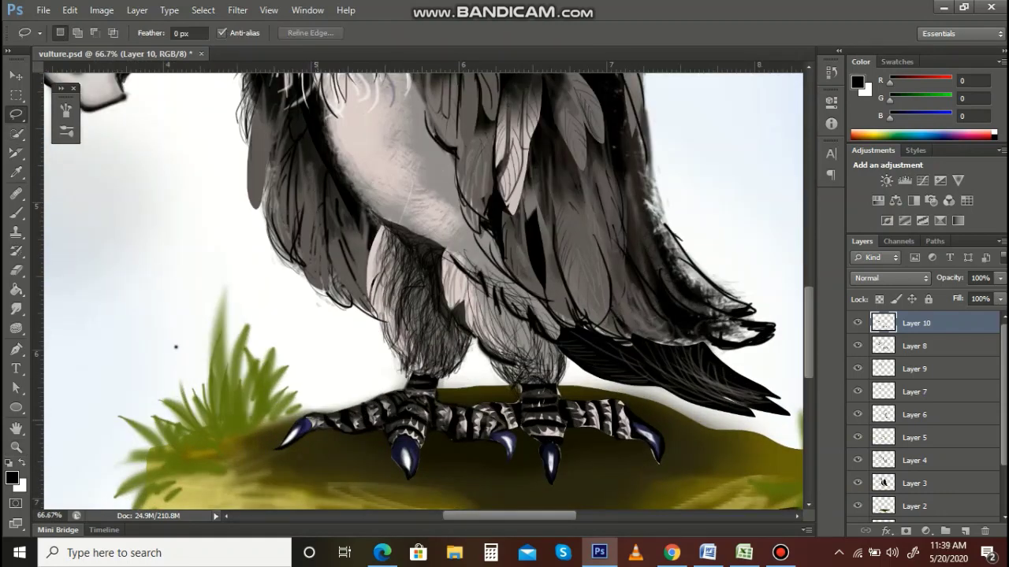
{"action": "mouse_move", "coordinate": [309, 415]}
{"action": "left_mouse_down"}
{"action": "mouse_move", "coordinate": [337, 420]}
{"action": "mouse_move", "coordinate": [310, 418]}
{"action": "left_mouse_up"}
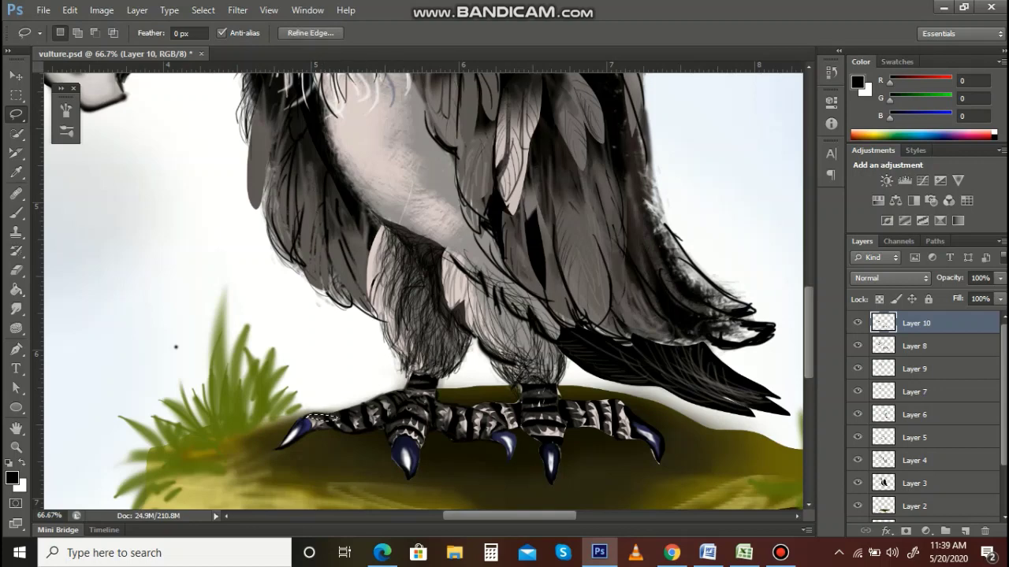
Step: Set the foreground colour to near-white, RGB 254, 254, 254
{"action": "left_click", "coordinate": [13, 478]}
{"action": "left_click", "coordinate": [454, 128]}
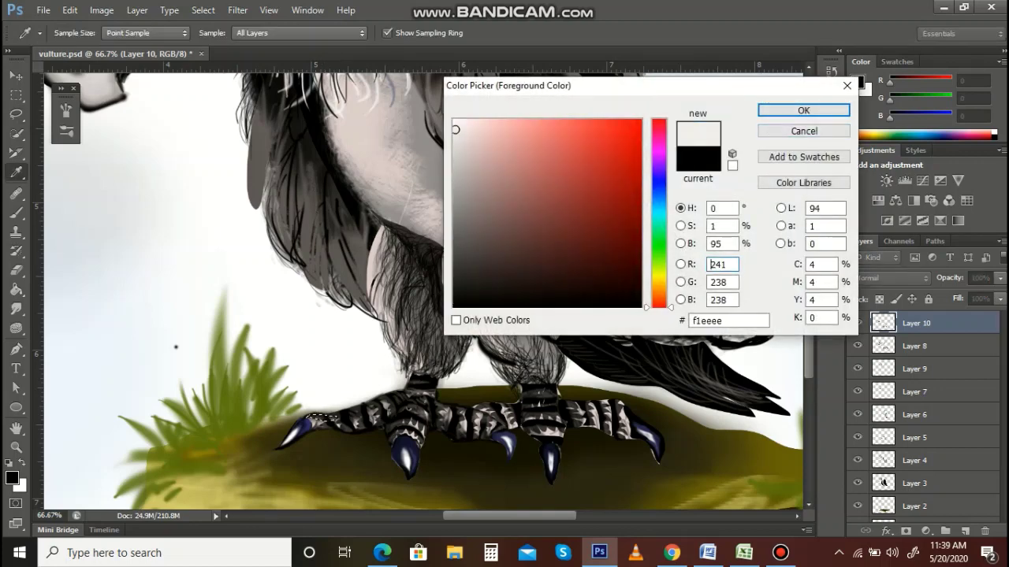
{"action": "left_click", "coordinate": [454, 120]}
{"action": "left_click", "coordinate": [803, 111]}
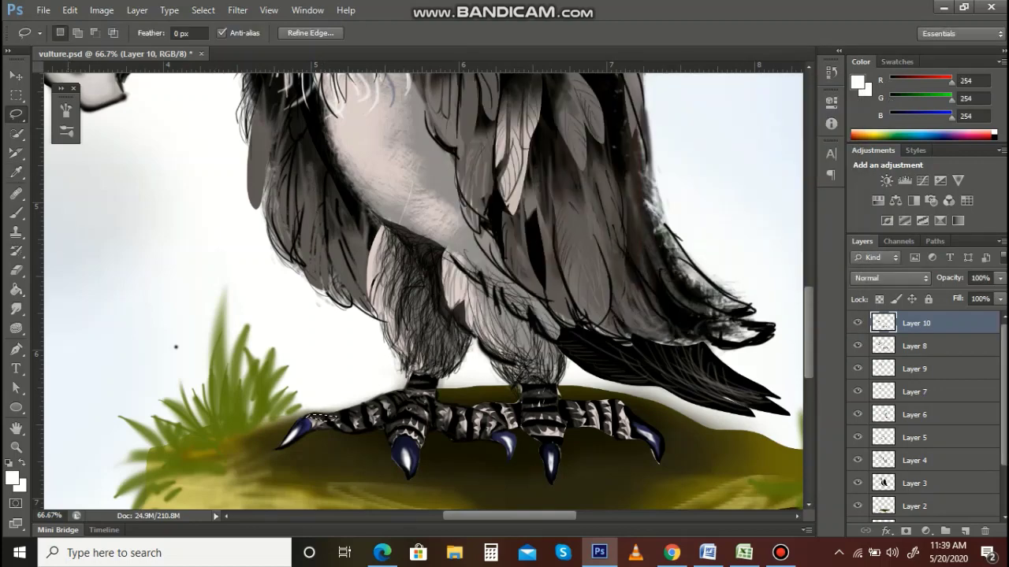
Step: Try to paint the selected toe strip white with the 5 px brush at 37% opacity, then lower the brush opacity to 12%
{"action": "key", "text": "b"}
{"action": "key", "text": "5"}
{"action": "key", "text": "5"}
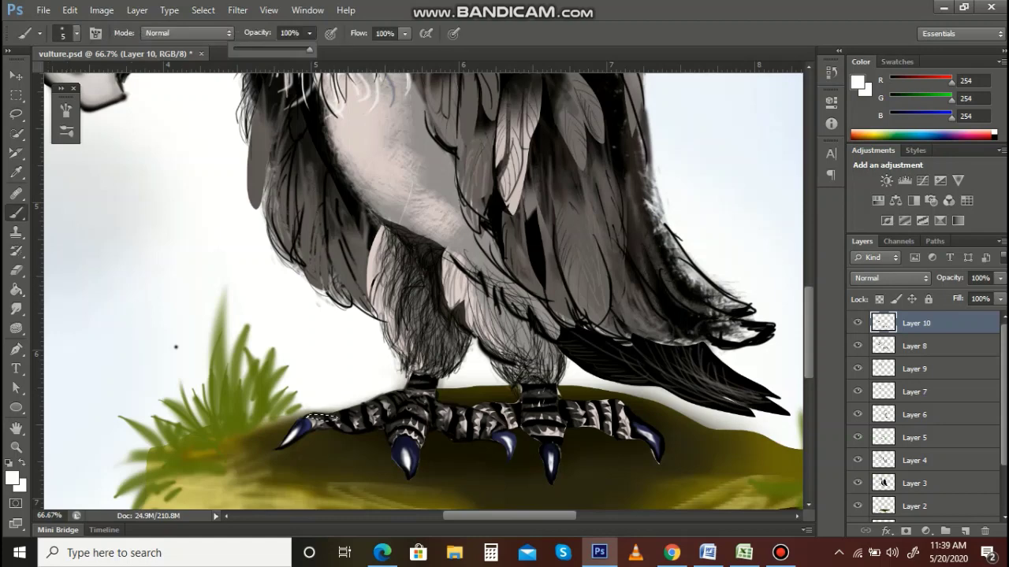
{"action": "left_click_drag", "start_coordinate": [276, 50], "coordinate": [262, 50]}
{"action": "left_click", "coordinate": [175, 347]}
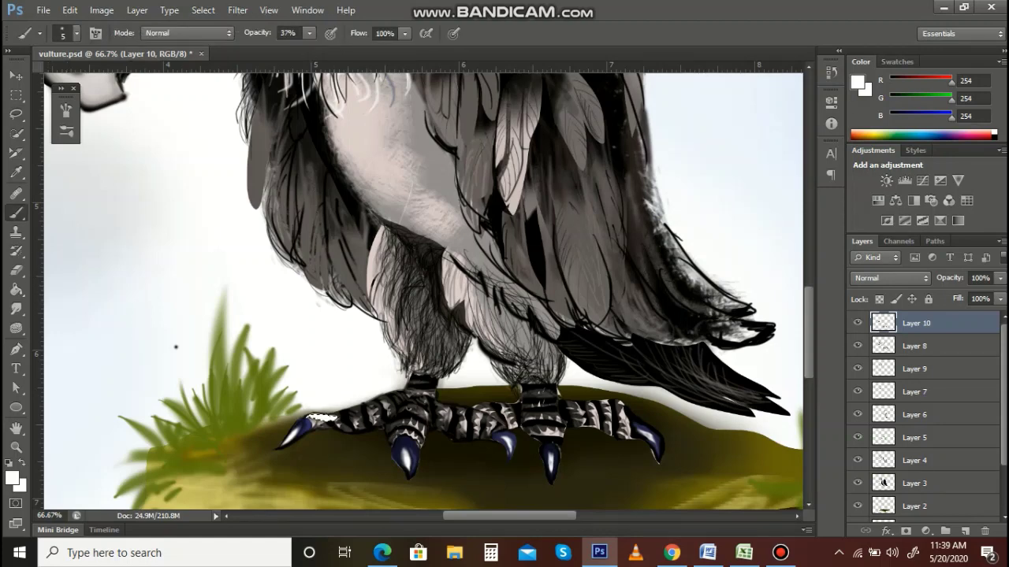
{"action": "mouse_move", "coordinate": [310, 34]}
{"action": "left_mouse_down"}
{"action": "mouse_move", "coordinate": [307, 49]}
{"action": "mouse_move", "coordinate": [290, 49]}
{"action": "left_mouse_up"}
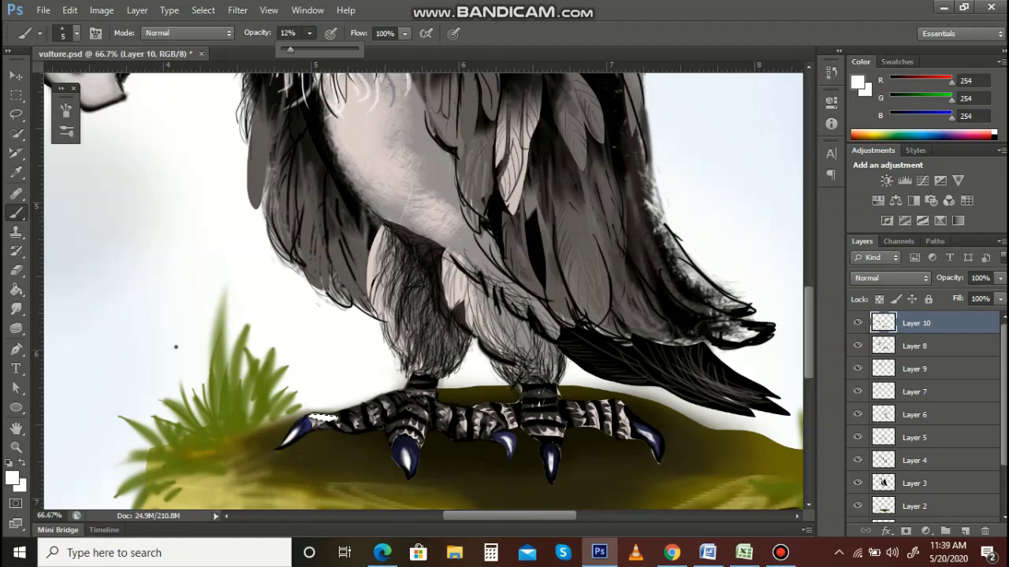
{"action": "mouse_move", "coordinate": [404, 33]}
{"action": "left_mouse_down"}
{"action": "mouse_move", "coordinate": [401, 49]}
{"action": "mouse_move", "coordinate": [342, 49]}
{"action": "left_mouse_up"}
Step: Try to shift the painted highlight with the Move tool, then undo the move and the white paint on the toe
{"action": "key", "text": "v"}
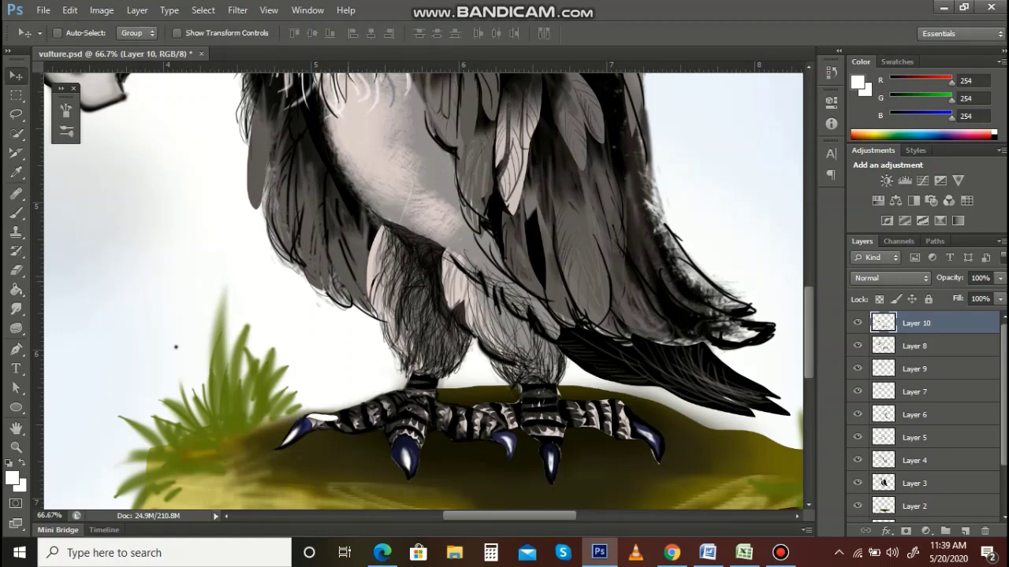
{"action": "left_click_drag", "start_coordinate": [175, 347], "coordinate": [185, 342]}
{"action": "key", "text": "shift+Left"}
{"action": "key", "text": "shift+Down"}
{"action": "key", "text": "ctrl+alt+z"}
{"action": "key", "text": "ctrl+alt+z"}
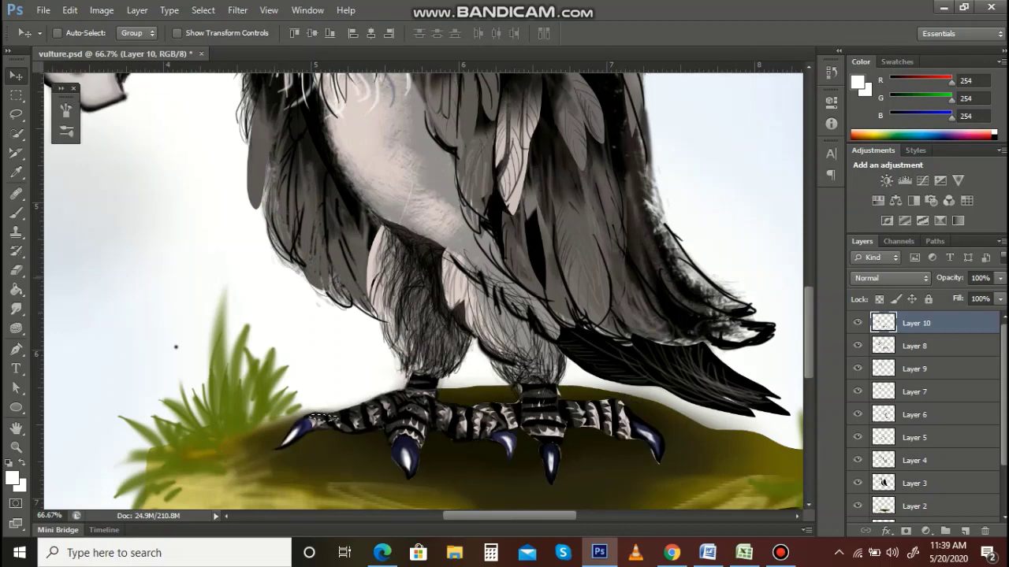
Step: Set the brush's foreground colour to a pale pinkish white, RGB 235, 219, 219
{"action": "left_click", "coordinate": [16, 213]}
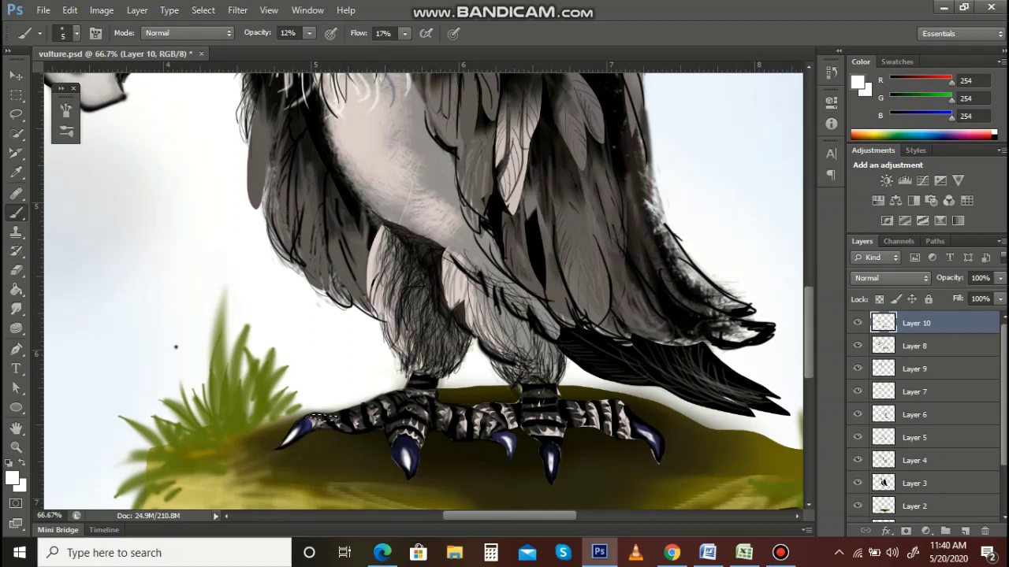
{"action": "left_click", "coordinate": [12, 477]}
{"action": "left_click", "coordinate": [465, 134]}
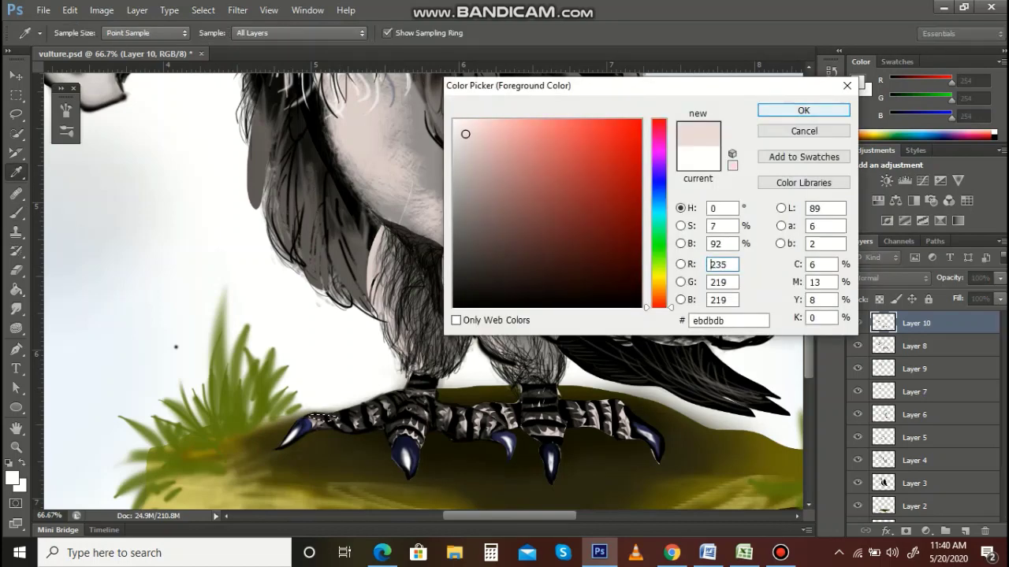
{"action": "key", "text": "Return"}
{"action": "key", "text": "b"}
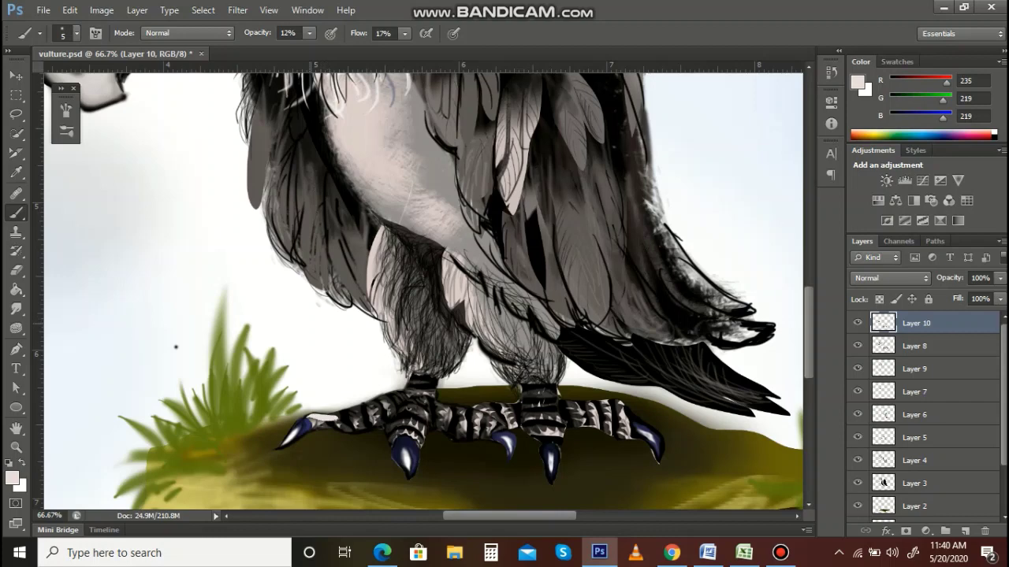
Step: Try to soften the pale strip on the toe nearest the grass with an 8 px eraser at 27% opacity
{"action": "key", "text": "e"}
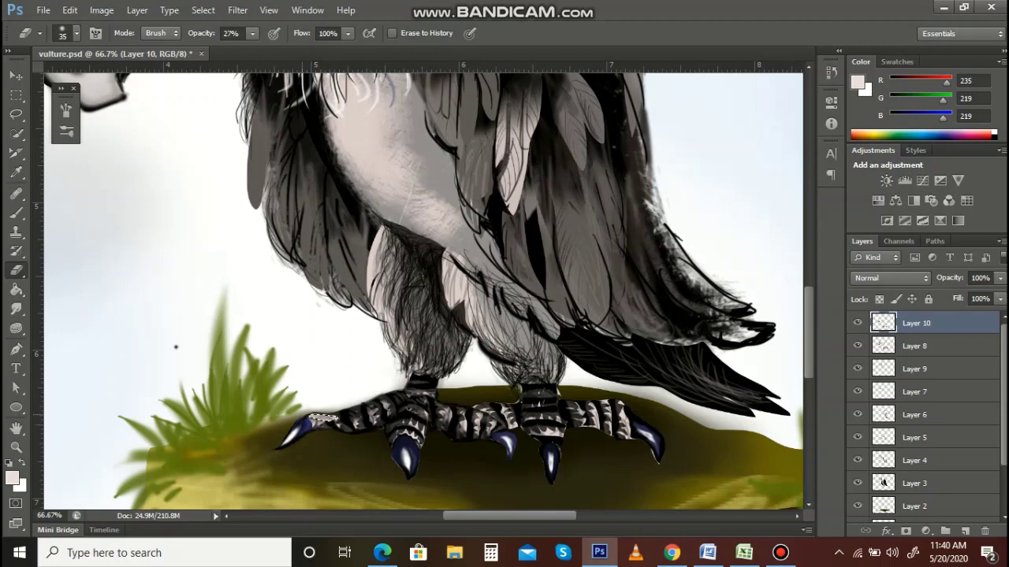
{"action": "key", "text": "z"}
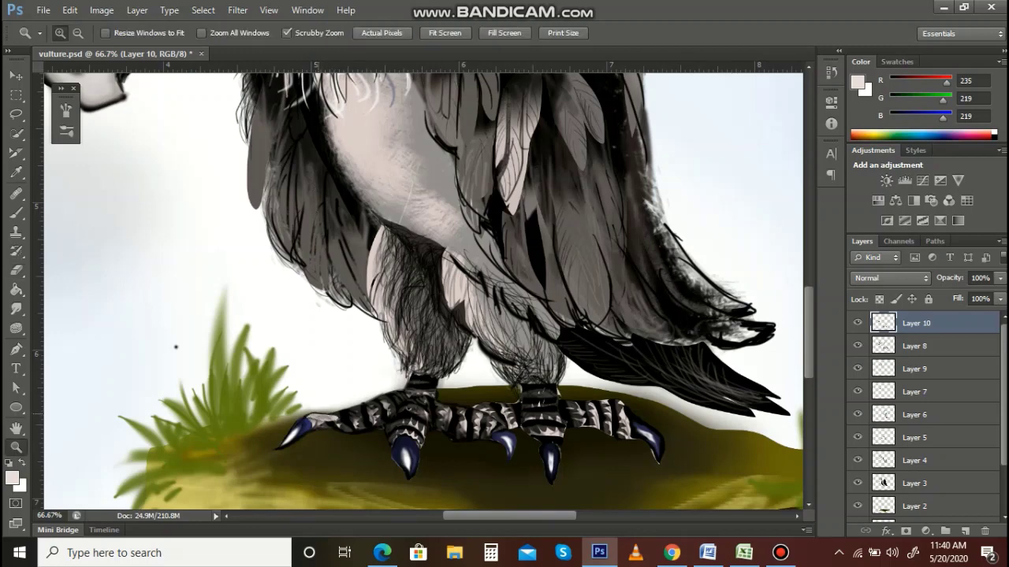
{"action": "triple_click", "coordinate": [320, 425]}
{"action": "key", "text": "e"}
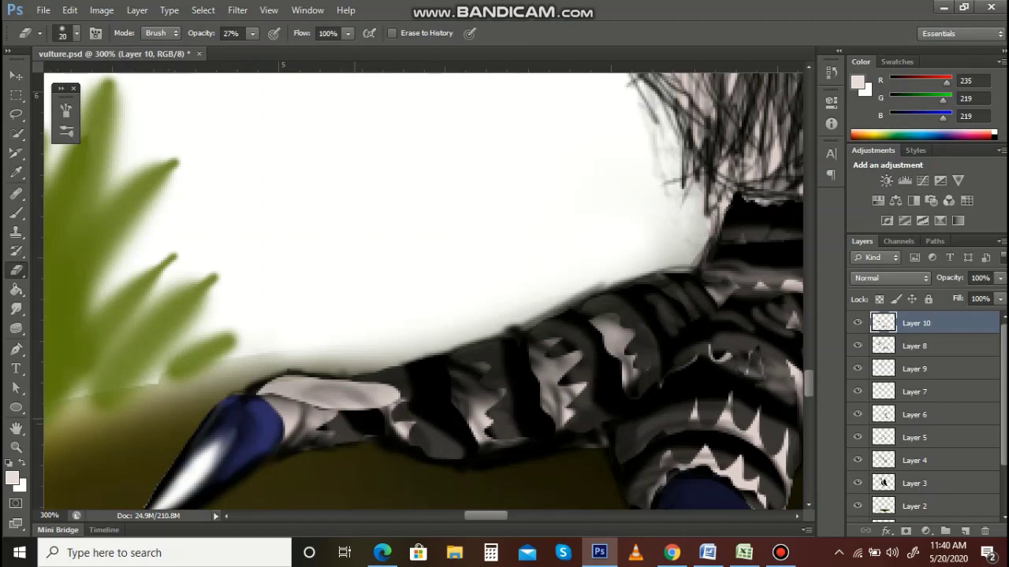
{"action": "key", "text": "bracketleft"}
{"action": "key", "text": "bracketleft"}
{"action": "key", "text": "bracketleft"}
{"action": "key", "text": "bracketleft"}
{"action": "key", "text": "bracketleft"}
{"action": "key", "text": "bracketleft"}
{"action": "key", "text": "bracketleft"}
{"action": "mouse_move", "coordinate": [341, 407]}
{"action": "left_mouse_down"}
{"action": "mouse_move", "coordinate": [304, 417]}
{"action": "mouse_move", "coordinate": [364, 412]}
{"action": "left_mouse_up"}
Step: Undo the eraser strokes and the pale paint on the toe strip
{"action": "key", "text": "ctrl+alt+z"}
{"action": "key", "text": "ctrl+alt+z"}
{"action": "key", "text": "ctrl+alt+z"}
{"action": "key", "text": "ctrl+alt+z"}
{"action": "key", "text": "ctrl+alt+z"}
{"action": "key", "text": "ctrl+alt+z"}
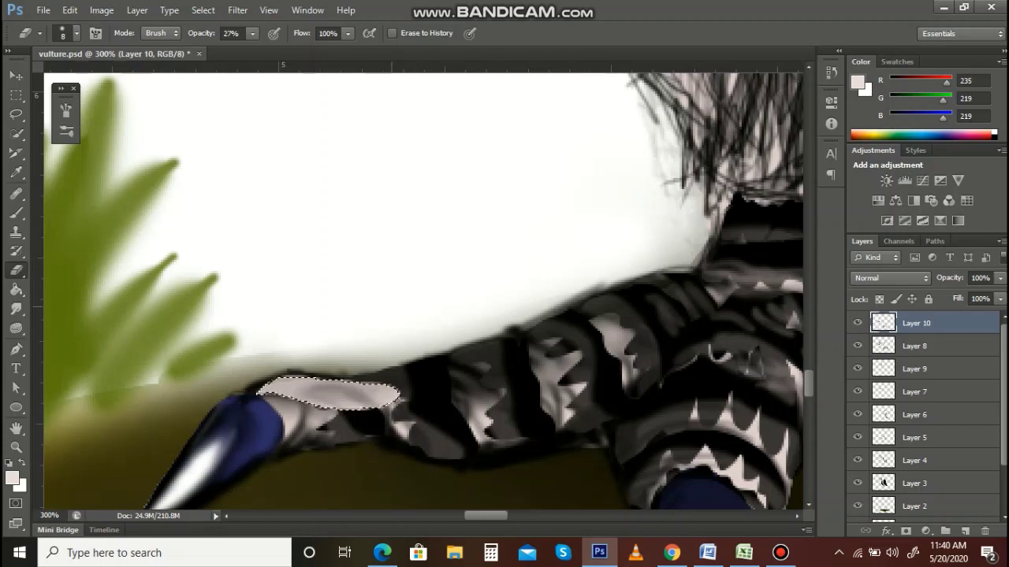
{"action": "key", "text": "ctrl+alt+z"}
{"action": "key", "text": "ctrl+alt+z"}
{"action": "key", "text": "ctrl+alt+z"}
{"action": "key", "text": "ctrl+alt+z"}
{"action": "key", "text": "ctrl+alt+z"}
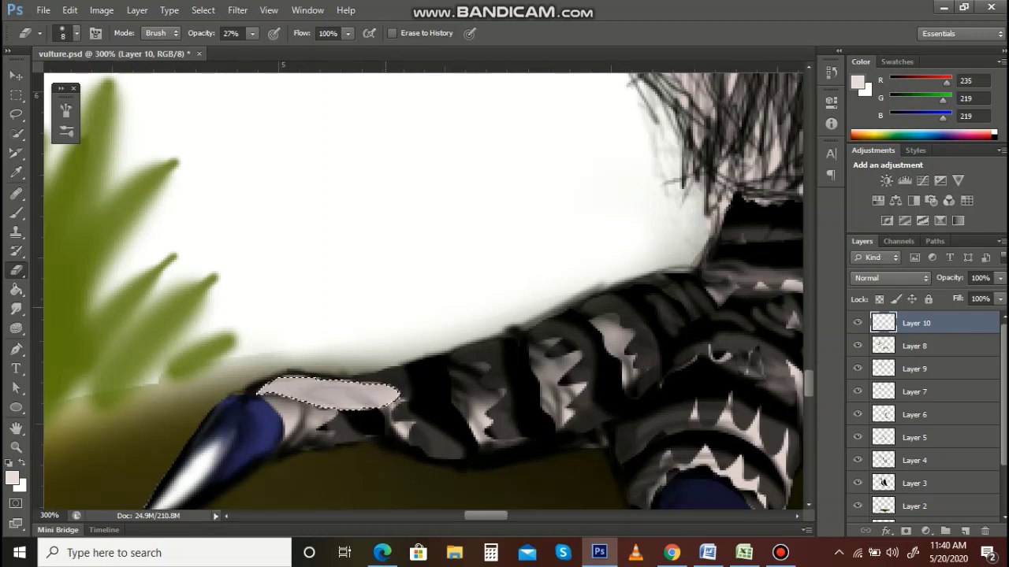
Step: On a new layer, lasso the length of the toe nearest the grass, fill it with the pale colour, and set the layer opacity to 19%
{"action": "left_click", "coordinate": [965, 531]}
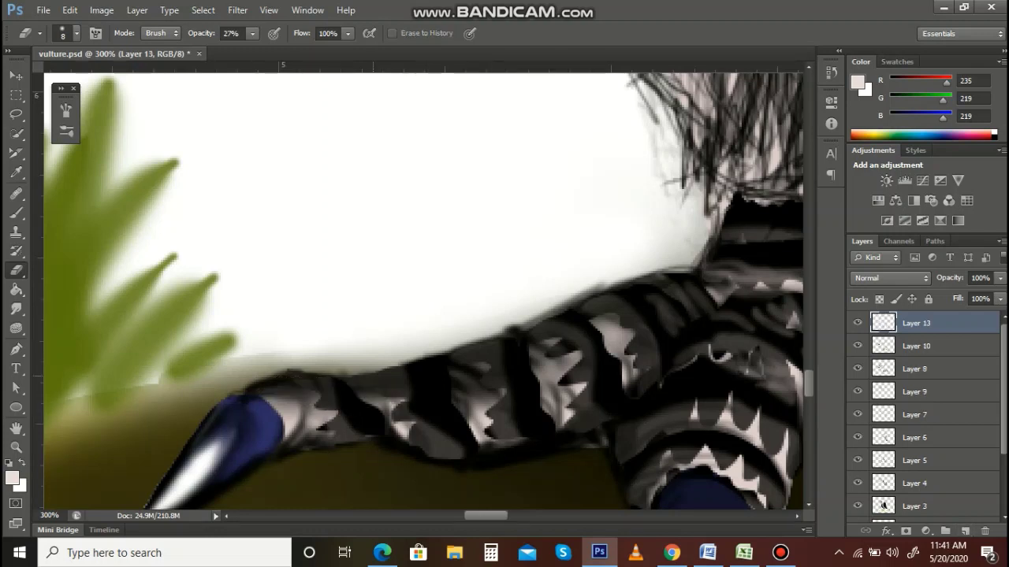
{"action": "left_click", "coordinate": [16, 114]}
{"action": "mouse_move", "coordinate": [266, 392]}
{"action": "left_mouse_down"}
{"action": "mouse_move", "coordinate": [384, 379]}
{"action": "mouse_move", "coordinate": [664, 284]}
{"action": "mouse_move", "coordinate": [677, 299]}
{"action": "mouse_move", "coordinate": [680, 328]}
{"action": "mouse_move", "coordinate": [644, 374]}
{"action": "mouse_move", "coordinate": [596, 402]}
{"action": "mouse_move", "coordinate": [533, 417]}
{"action": "mouse_move", "coordinate": [290, 429]}
{"action": "mouse_move", "coordinate": [272, 394]}
{"action": "left_mouse_up"}
{"action": "key", "text": "alt+BackSpace"}
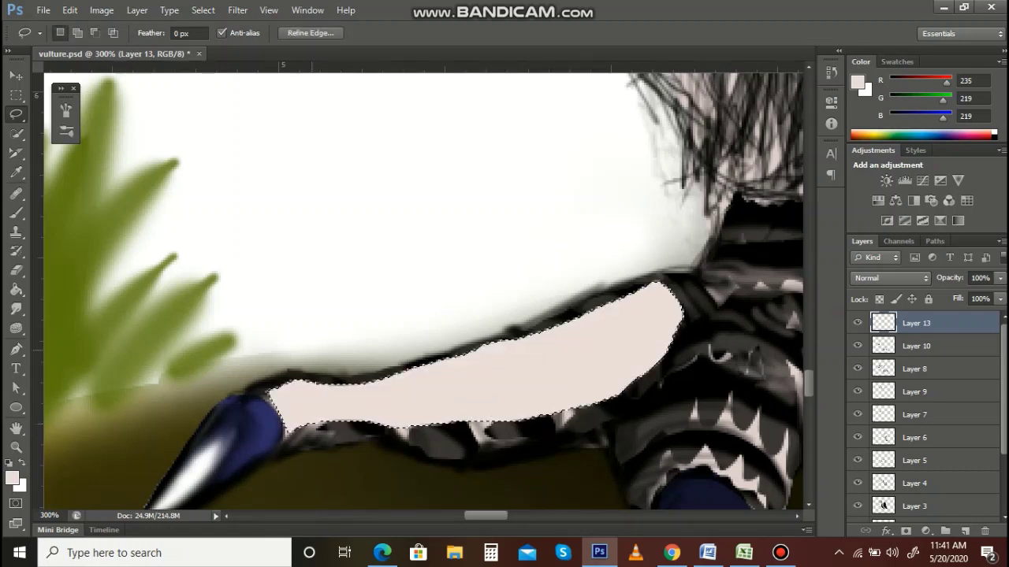
{"action": "left_click_drag", "start_coordinate": [999, 278], "coordinate": [938, 296]}
{"action": "key", "text": "ctrl+d"}
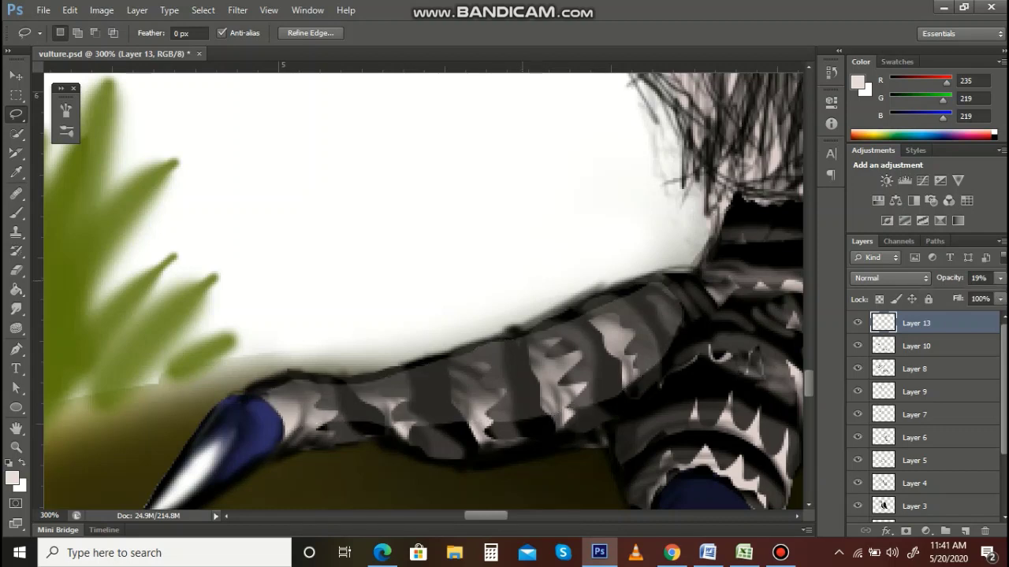
Step: Raise the highlight layer's opacity to 23% and fill a lassoed area of the same foot's middle toe with the pale colour
{"action": "left_click_drag", "start_coordinate": [772, 307], "coordinate": [560, 236]}
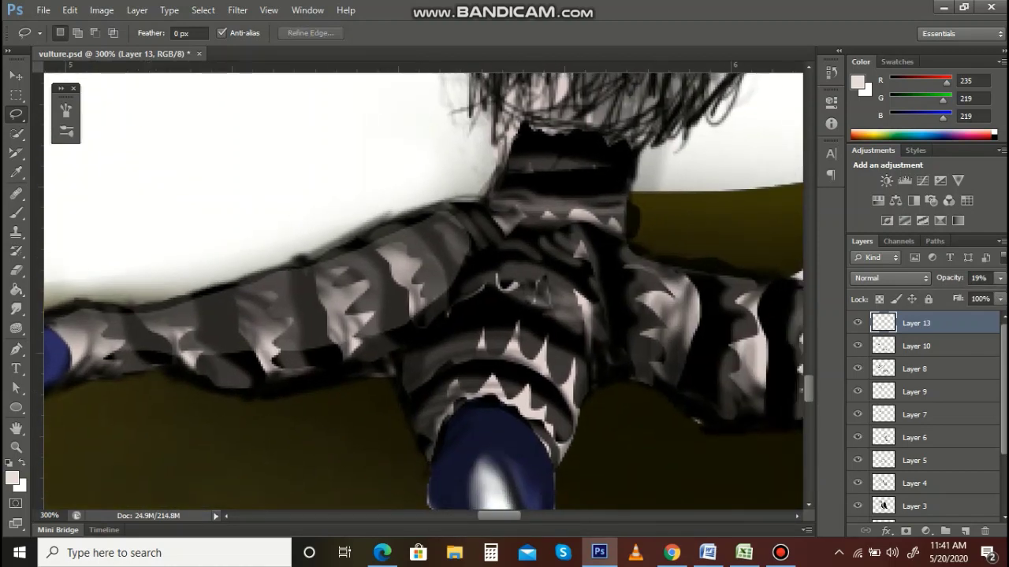
{"action": "left_click", "coordinate": [1000, 278]}
{"action": "left_click_drag", "start_coordinate": [942, 296], "coordinate": [946, 295]}
{"action": "left_click_drag", "start_coordinate": [441, 315], "coordinate": [517, 262]}
{"action": "mouse_move", "coordinate": [579, 186]}
{"action": "left_mouse_down"}
{"action": "mouse_move", "coordinate": [640, 217]}
{"action": "mouse_move", "coordinate": [632, 380]}
{"action": "mouse_move", "coordinate": [508, 372]}
{"action": "mouse_move", "coordinate": [518, 295]}
{"action": "mouse_move", "coordinate": [578, 188]}
{"action": "left_mouse_up"}
{"action": "key", "text": "alt+BackSpace"}
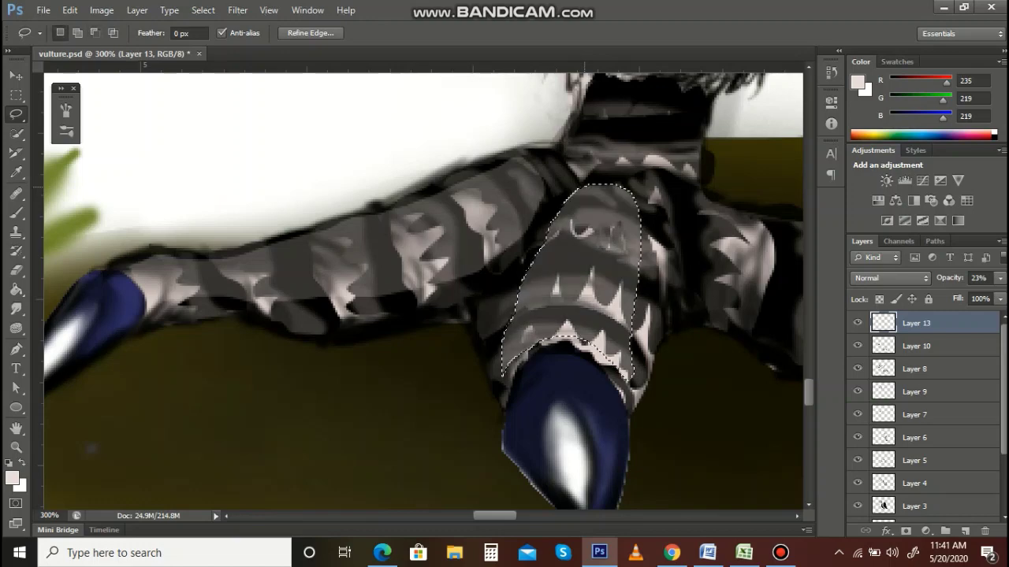
{"action": "left_click_drag", "start_coordinate": [724, 238], "coordinate": [442, 300]}
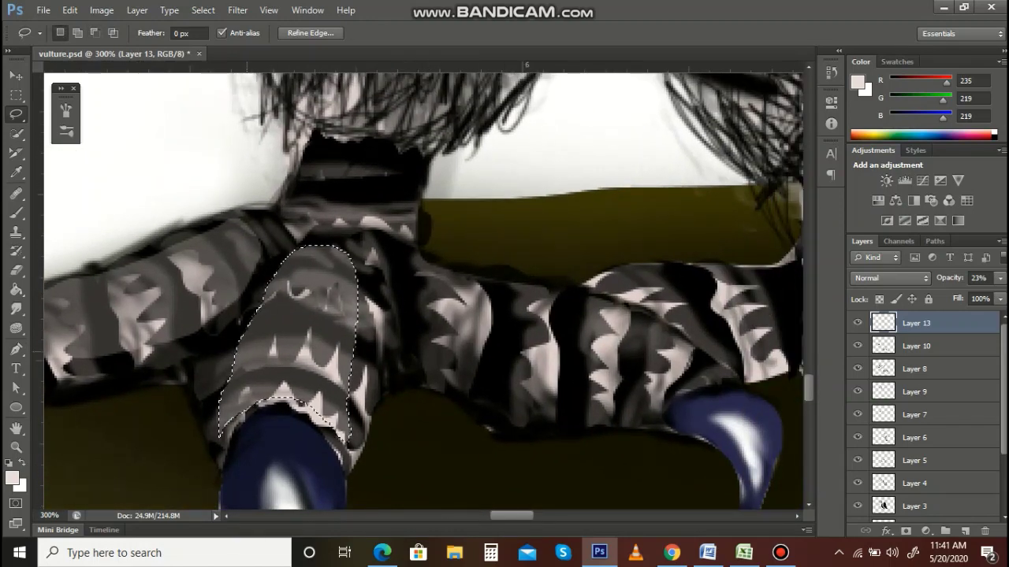
{"action": "key", "text": "ctrl+d"}
Step: Lasso the same foot's inner toe, fill it with the pale colour, and deselect
{"action": "mouse_move", "coordinate": [423, 274]}
{"action": "left_mouse_down"}
{"action": "mouse_move", "coordinate": [443, 333]}
{"action": "mouse_move", "coordinate": [466, 361]}
{"action": "mouse_move", "coordinate": [549, 392]}
{"action": "mouse_move", "coordinate": [648, 405]}
{"action": "mouse_move", "coordinate": [705, 364]}
{"action": "mouse_move", "coordinate": [714, 368]}
{"action": "mouse_move", "coordinate": [624, 308]}
{"action": "mouse_move", "coordinate": [426, 276]}
{"action": "left_mouse_up"}
{"action": "key", "text": "alt+BackSpace"}
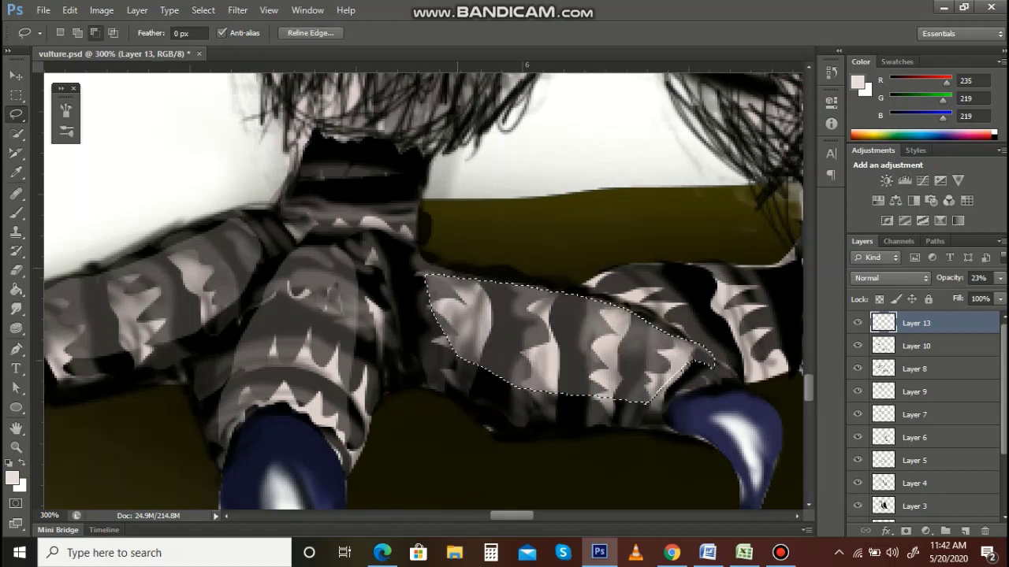
{"action": "key", "text": "ctrl+d"}
Step: Add pale lassoed fills to the front toe and the outer toe of the foot nearest the tail
{"action": "left_click_drag", "start_coordinate": [674, 302], "coordinate": [448, 332]}
{"action": "key", "text": "z"}
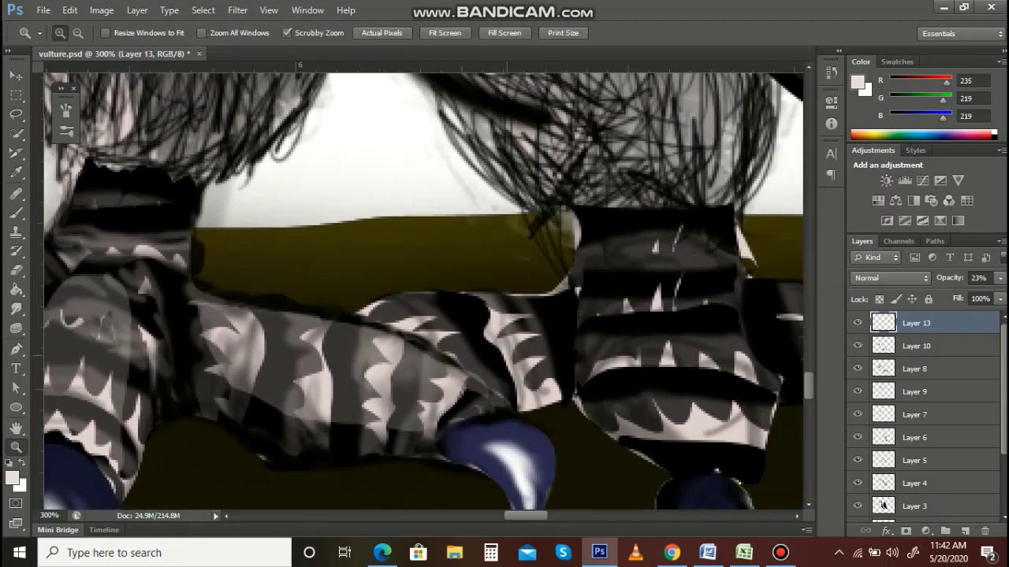
{"action": "left_click", "coordinate": [516, 378], "text": "alt"}
{"action": "left_click", "coordinate": [516, 377], "text": "alt"}
{"action": "left_click", "coordinate": [516, 378], "text": "alt"}
{"action": "left_click", "coordinate": [516, 377], "text": "alt"}
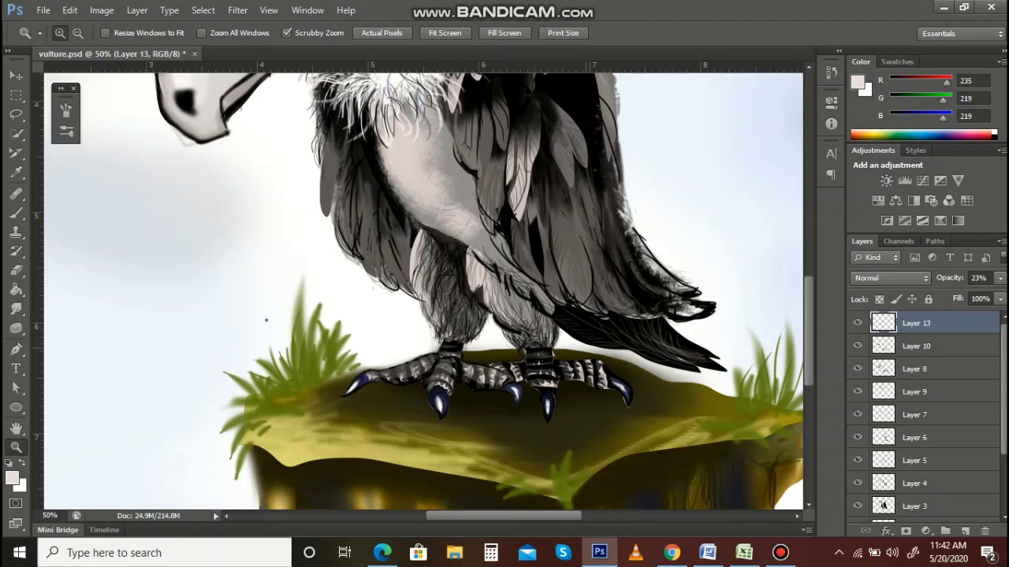
{"action": "key", "text": "l"}
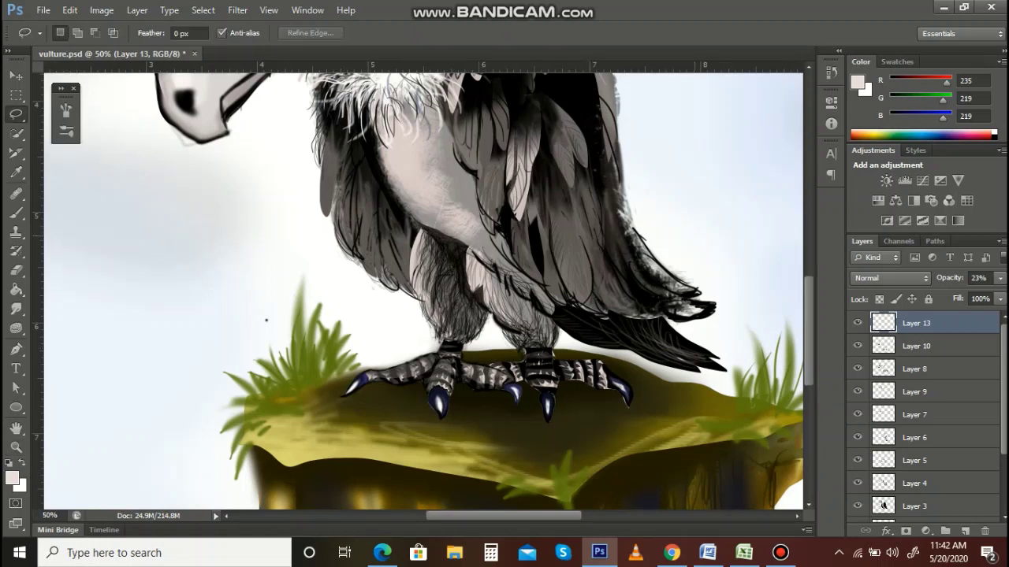
{"action": "mouse_move", "coordinate": [537, 354]}
{"action": "left_mouse_down"}
{"action": "mouse_move", "coordinate": [551, 385]}
{"action": "mouse_move", "coordinate": [530, 380]}
{"action": "mouse_move", "coordinate": [536, 354]}
{"action": "left_mouse_up"}
{"action": "key", "text": "ctrl+d"}
{"action": "mouse_move", "coordinate": [600, 374]}
{"action": "left_mouse_down"}
{"action": "mouse_move", "coordinate": [560, 364]}
{"action": "mouse_move", "coordinate": [602, 380]}
{"action": "left_mouse_up"}
{"action": "key", "text": "alt+BackSpace"}
{"action": "key", "text": "ctrl+d"}
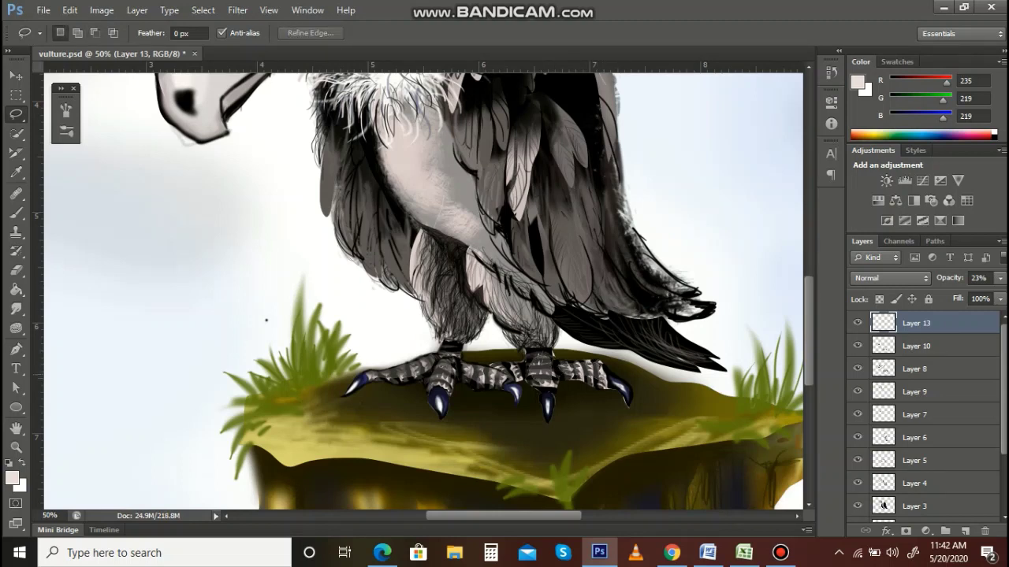
Step: Fill a lassoed area of the toe between the two feet with the pale colour and deselect
{"action": "mouse_move", "coordinate": [511, 365]}
{"action": "left_mouse_down"}
{"action": "mouse_move", "coordinate": [497, 369]}
{"action": "mouse_move", "coordinate": [514, 367]}
{"action": "left_mouse_up"}
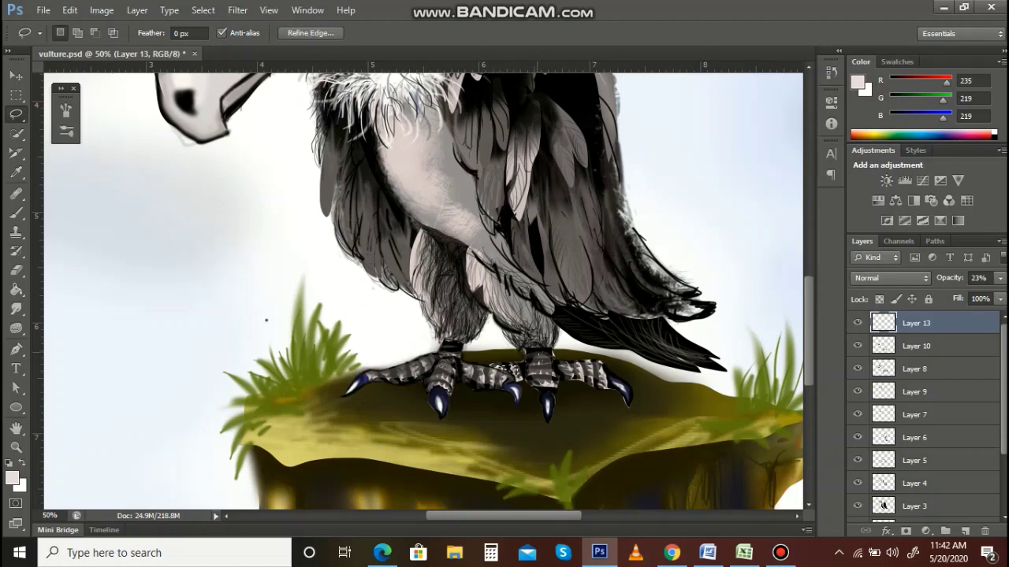
{"action": "key", "text": "alt+BackSpace"}
{"action": "key", "text": "ctrl+d"}
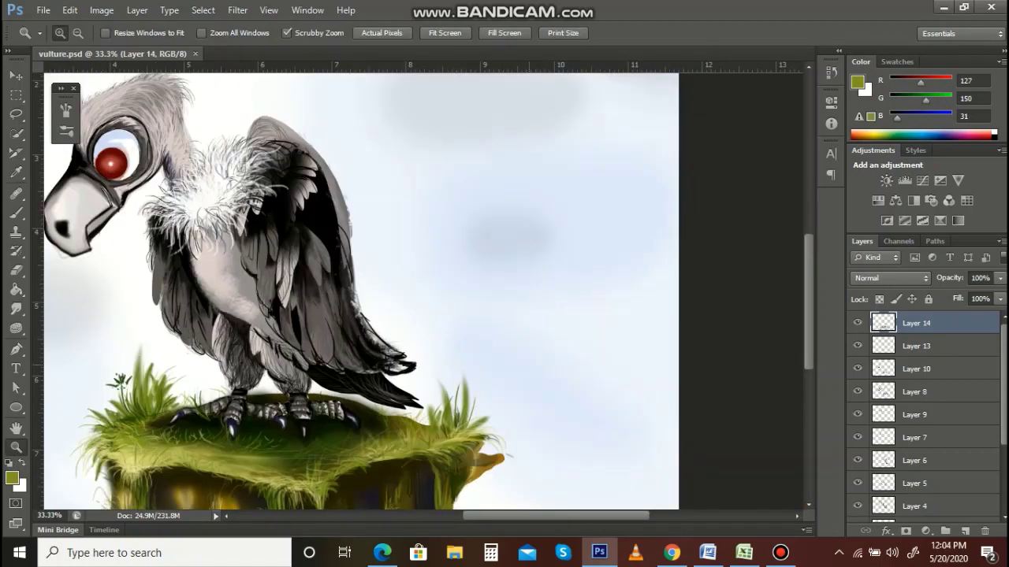
Step: Paint green grass blades over the stump's front face and base on Layer 14, using the 35 px brush at 72% opacity
{"action": "scroll", "coordinate": [418, 237], "scroll_direction": "down", "scroll_amount": 5}
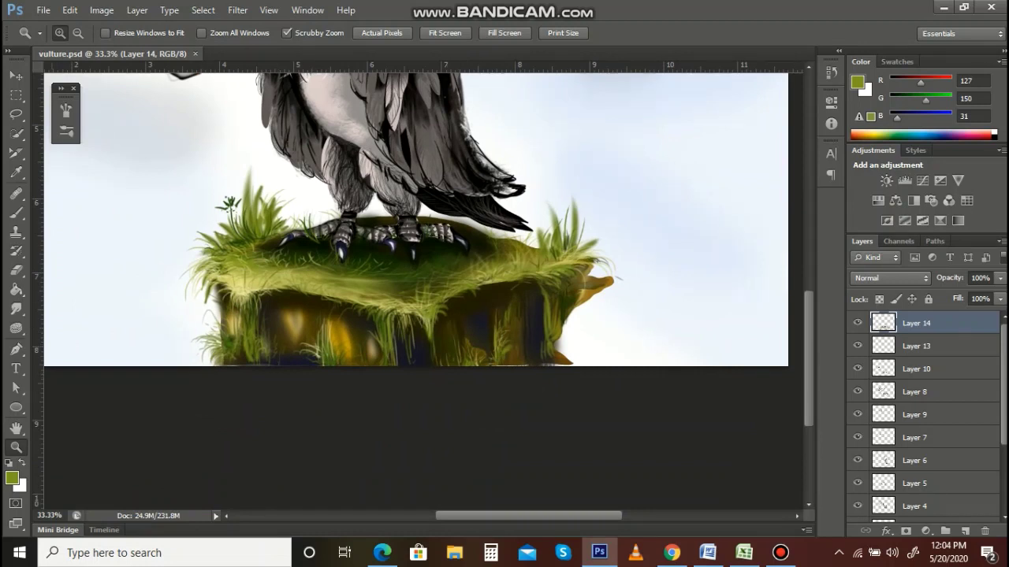
{"action": "key", "text": "b"}
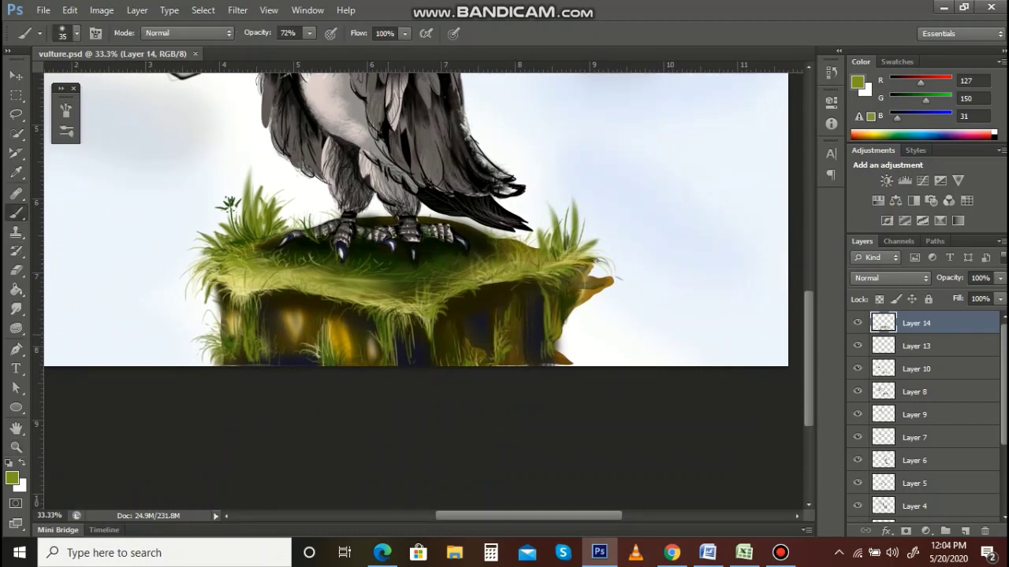
{"action": "left_click_drag", "start_coordinate": [394, 313], "coordinate": [395, 327]}
{"action": "mouse_move", "coordinate": [413, 315]}
{"action": "left_mouse_down"}
{"action": "mouse_move", "coordinate": [428, 365]}
{"action": "mouse_move", "coordinate": [439, 322]}
{"action": "left_mouse_up"}
{"action": "mouse_move", "coordinate": [466, 364]}
{"action": "left_mouse_down"}
{"action": "mouse_move", "coordinate": [460, 336]}
{"action": "mouse_move", "coordinate": [449, 358]}
{"action": "mouse_move", "coordinate": [456, 340]}
{"action": "left_mouse_up"}
{"action": "left_click_drag", "start_coordinate": [468, 351], "coordinate": [471, 365]}
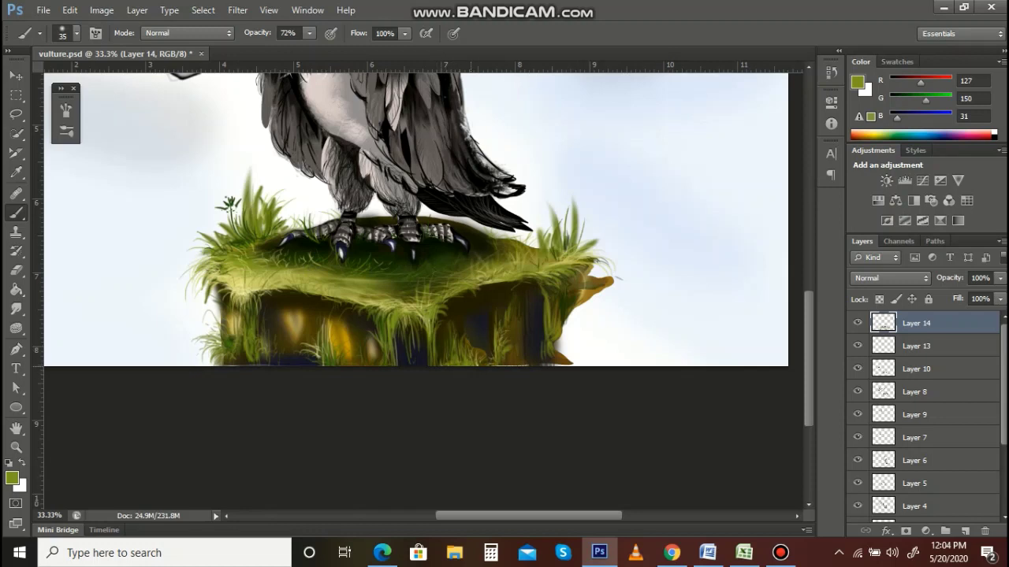
{"action": "left_click_drag", "start_coordinate": [396, 345], "coordinate": [395, 365]}
{"action": "left_click_drag", "start_coordinate": [398, 324], "coordinate": [398, 359]}
{"action": "left_click_drag", "start_coordinate": [317, 336], "coordinate": [317, 322]}
{"action": "left_click_drag", "start_coordinate": [314, 344], "coordinate": [318, 315]}
{"action": "left_click_drag", "start_coordinate": [313, 335], "coordinate": [310, 313]}
{"action": "left_click_drag", "start_coordinate": [432, 339], "coordinate": [426, 363]}
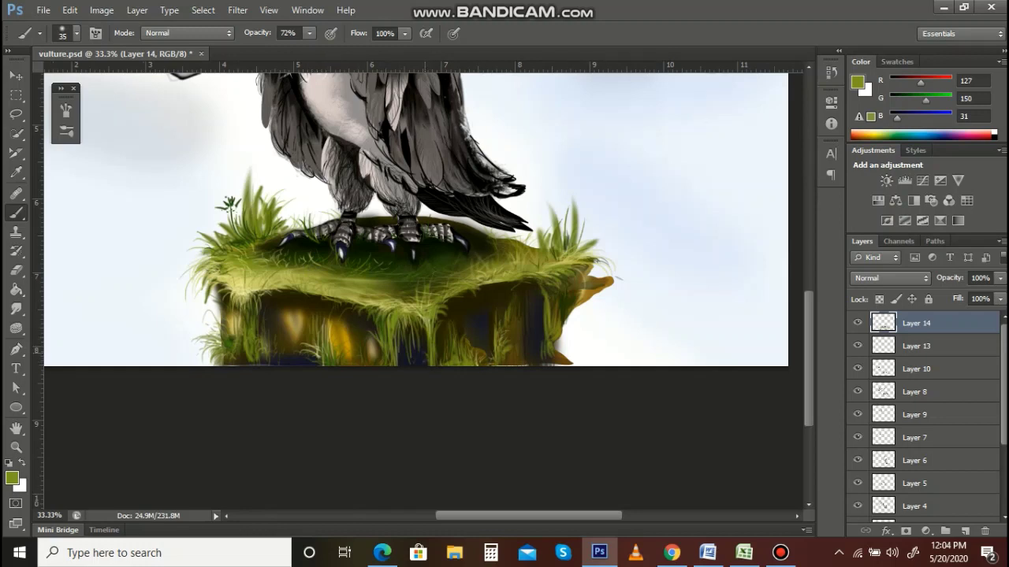
Step: Sample a light yellow-green, RGB 186, 185, 92, and paint finer blades over the stump's front grass, reducing the brush from 15 to 7 px
{"action": "left_click", "coordinate": [381, 303], "text": "alt"}
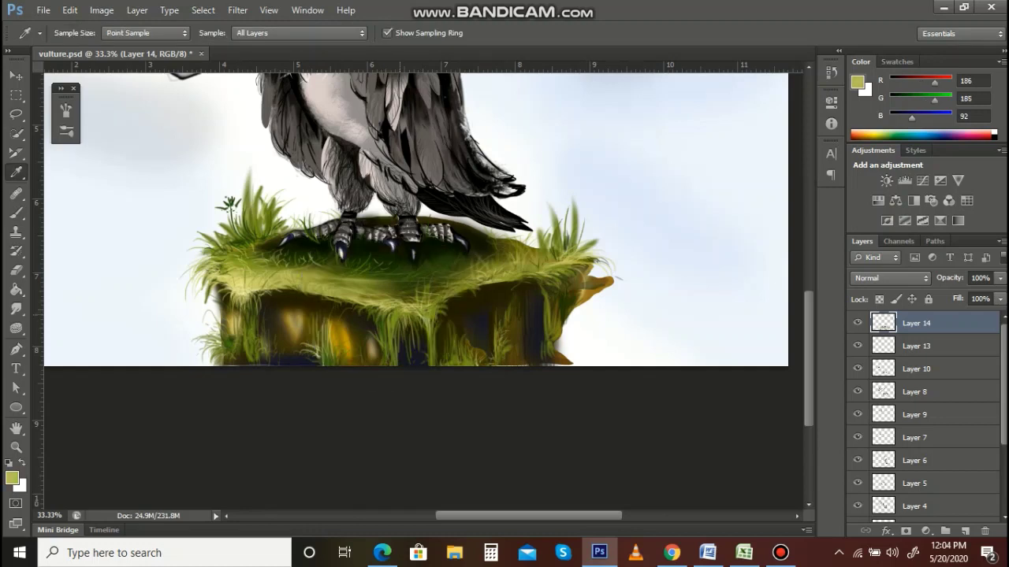
{"action": "key", "text": "b"}
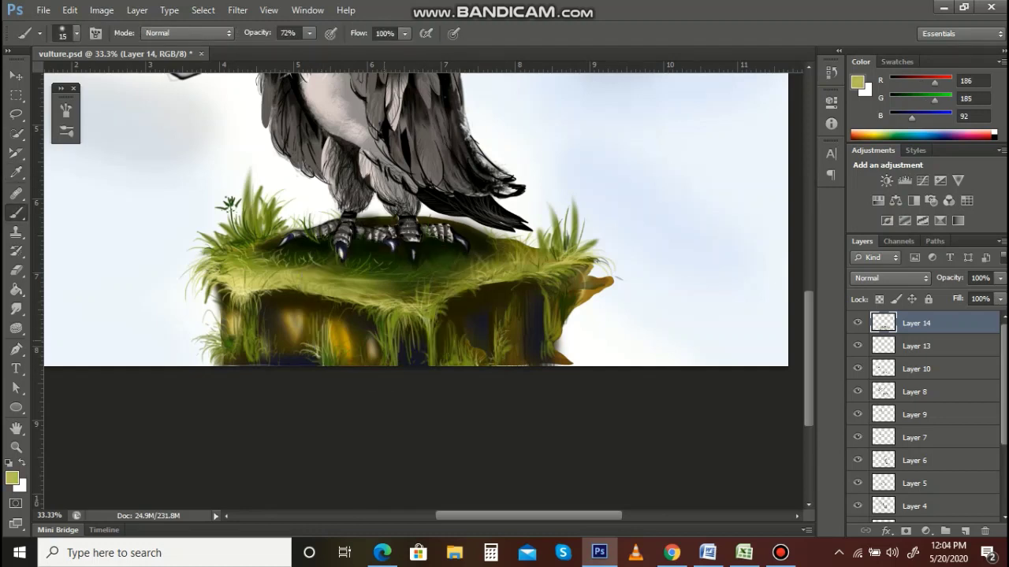
{"action": "left_click_drag", "start_coordinate": [382, 338], "coordinate": [378, 351]}
{"action": "mouse_move", "coordinate": [403, 329]}
{"action": "left_mouse_down"}
{"action": "mouse_move", "coordinate": [398, 349]}
{"action": "mouse_move", "coordinate": [433, 365]}
{"action": "mouse_move", "coordinate": [455, 358]}
{"action": "left_mouse_up"}
{"action": "left_click_drag", "start_coordinate": [463, 347], "coordinate": [458, 356]}
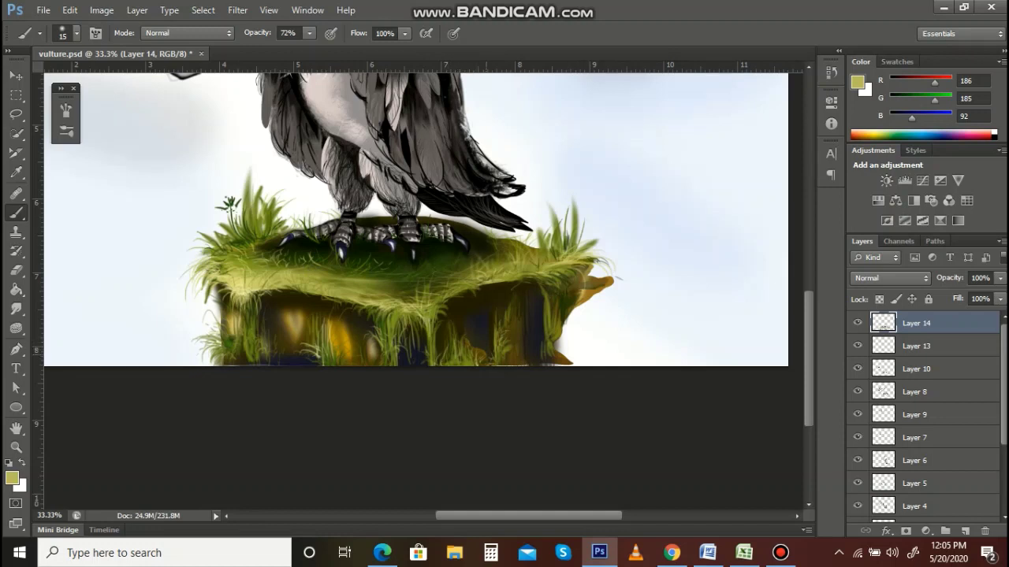
{"action": "mouse_move", "coordinate": [477, 346]}
{"action": "left_mouse_down"}
{"action": "mouse_move", "coordinate": [468, 352]}
{"action": "mouse_move", "coordinate": [480, 362]}
{"action": "mouse_move", "coordinate": [461, 349]}
{"action": "left_mouse_up"}
{"action": "left_click_drag", "start_coordinate": [460, 321], "coordinate": [463, 343]}
{"action": "key", "text": "bracketleft"}
{"action": "key", "text": "bracketleft"}
{"action": "key", "text": "bracketleft"}
{"action": "key", "text": "bracketleft"}
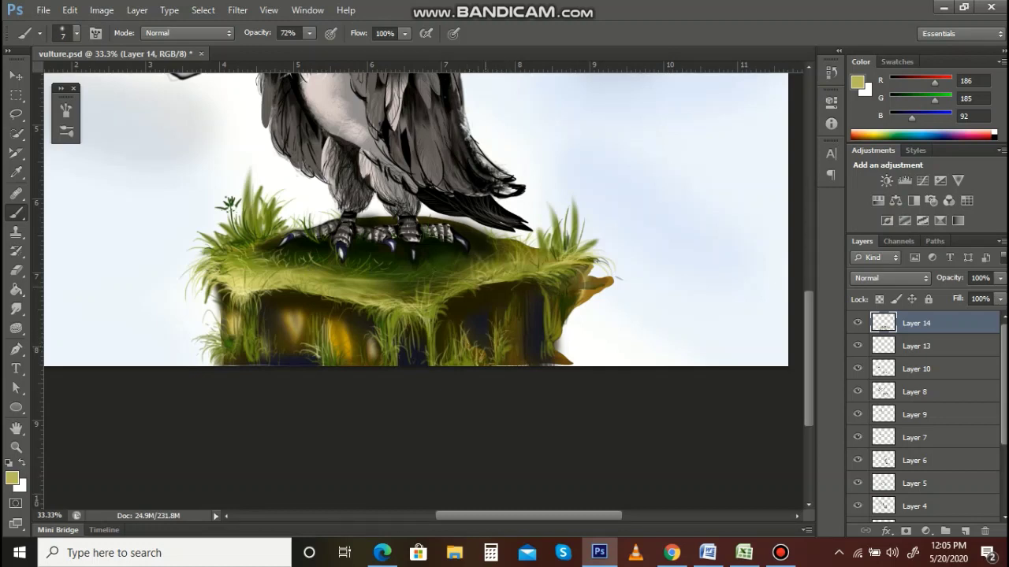
Step: Sample a pale yellow from the grass rim, RGB 234, 233, 164, and paint bright blades along the overhanging edge with a 15 px brush
{"action": "key", "text": "bracketright"}
{"action": "key", "text": "bracketright"}
{"action": "key", "text": "bracketright"}
{"action": "key", "text": "bracketright"}
{"action": "left_click", "coordinate": [244, 294], "text": "alt"}
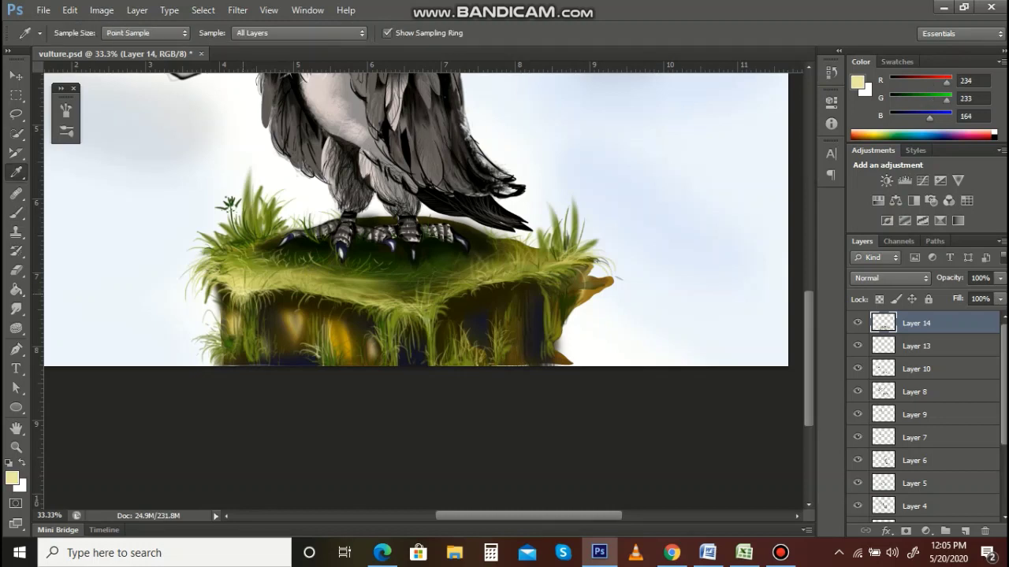
{"action": "key", "text": "b"}
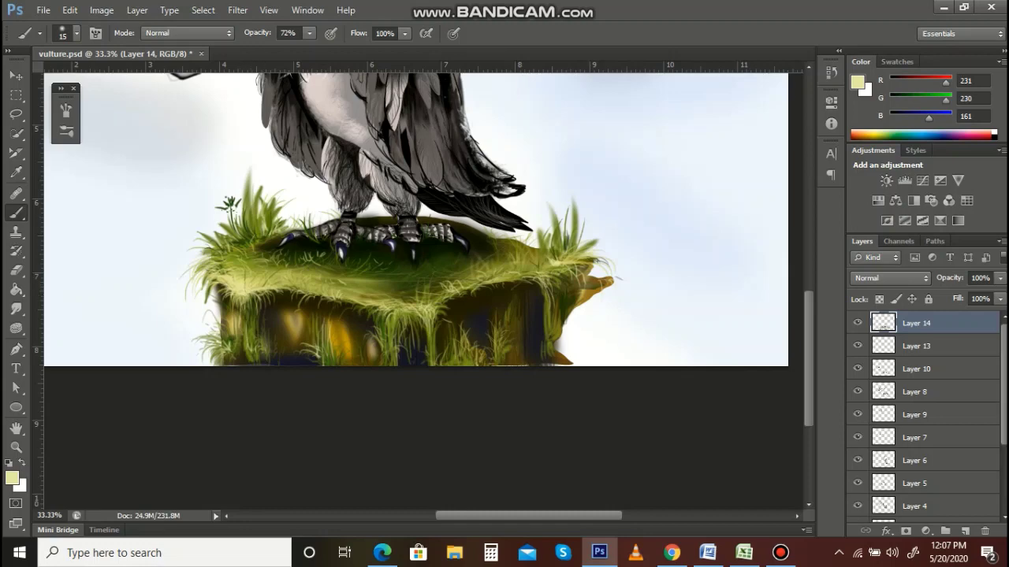
Step: Review the whole painting and toggle Layer 13's visibility to compare the highlights on the feet
{"action": "key", "text": "z"}
{"action": "left_click", "coordinate": [429, 268], "text": "alt"}
{"action": "left_click", "coordinate": [429, 268], "text": "alt"}
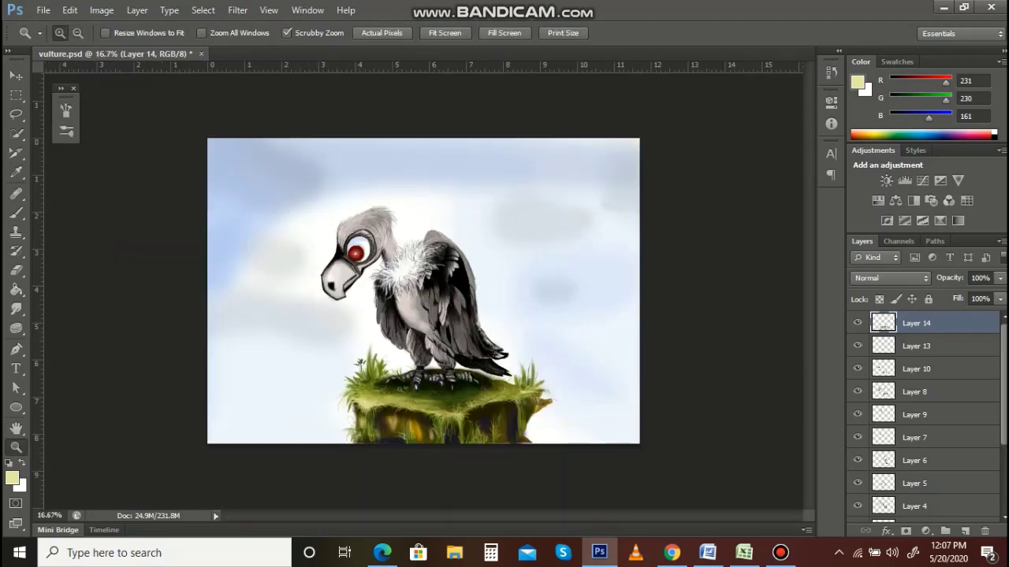
{"action": "left_click", "coordinate": [780, 552]}
{"action": "left_click", "coordinate": [781, 552]}
{"action": "left_click", "coordinate": [779, 479]}
{"action": "left_click_drag", "start_coordinate": [253, 172], "coordinate": [410, 238]}
{"action": "left_click", "coordinate": [857, 345]}
{"action": "left_click", "coordinate": [858, 346]}
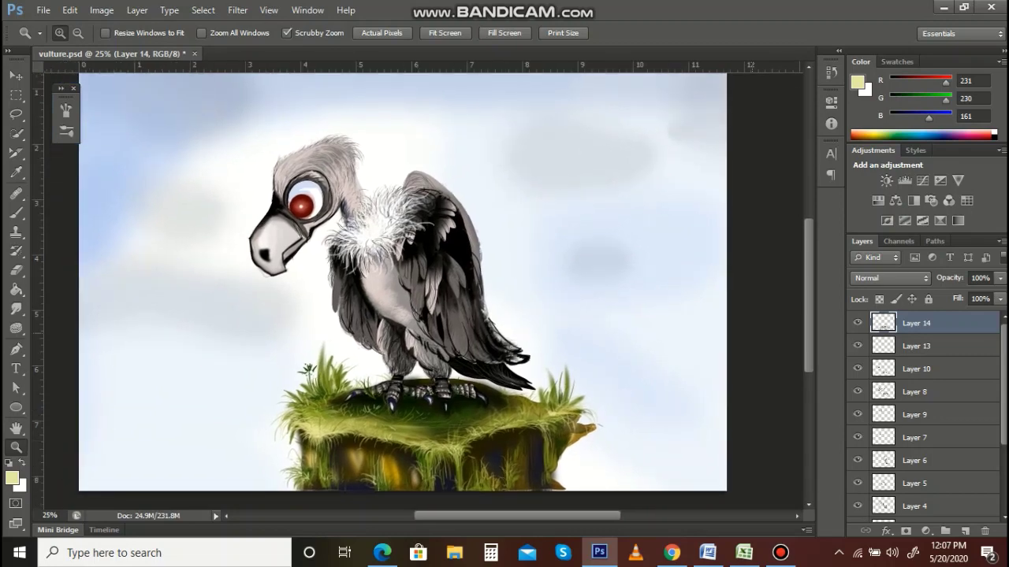
Step: On Layer 13, shade the toes of the foot nearest the grass in black with a 30 px brush at 72% opacity
{"action": "left_click", "coordinate": [916, 346]}
{"action": "left_click", "coordinate": [364, 417]}
{"action": "left_click", "coordinate": [363, 418]}
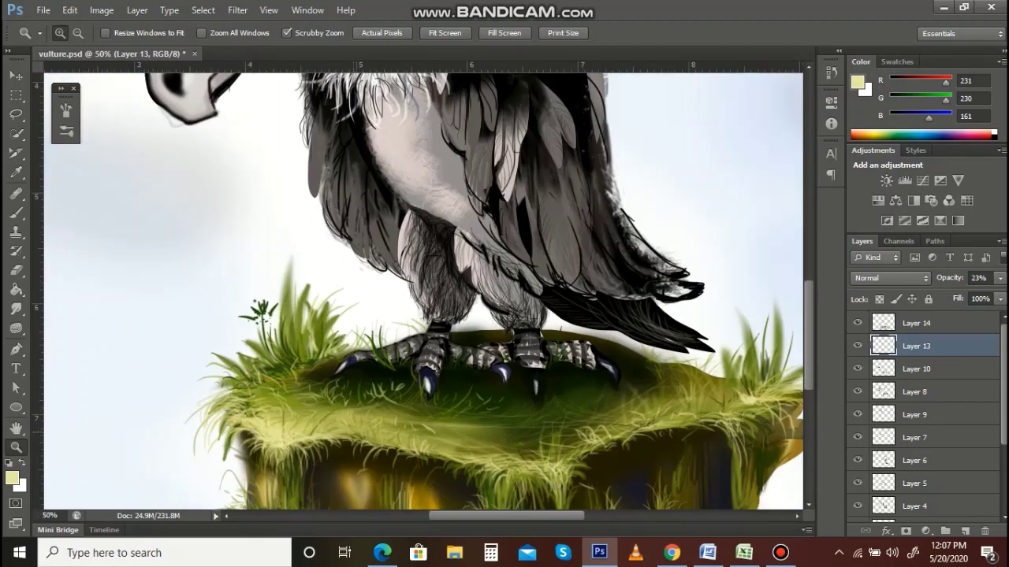
{"action": "left_click", "coordinate": [364, 417]}
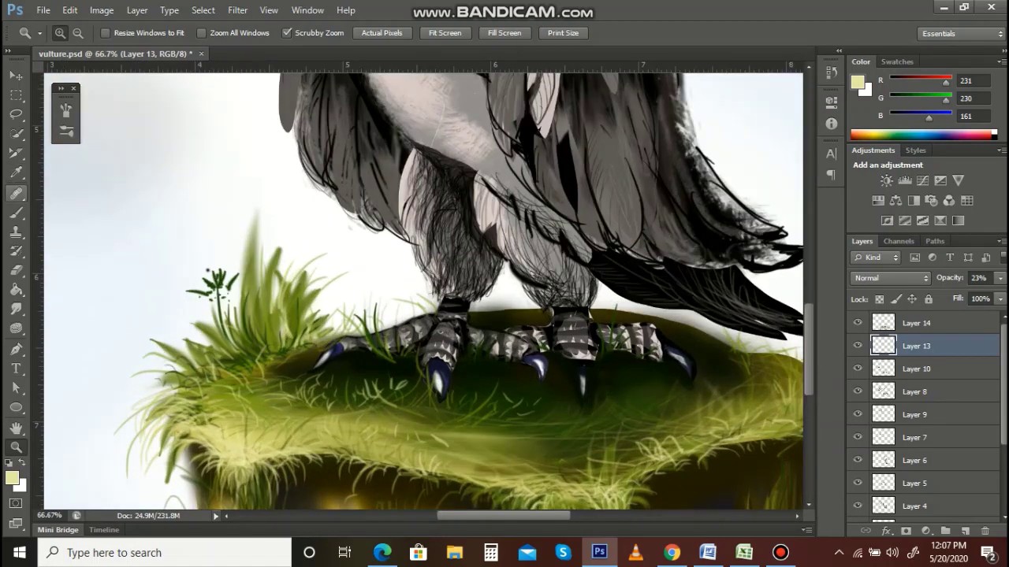
{"action": "left_click", "coordinate": [16, 212]}
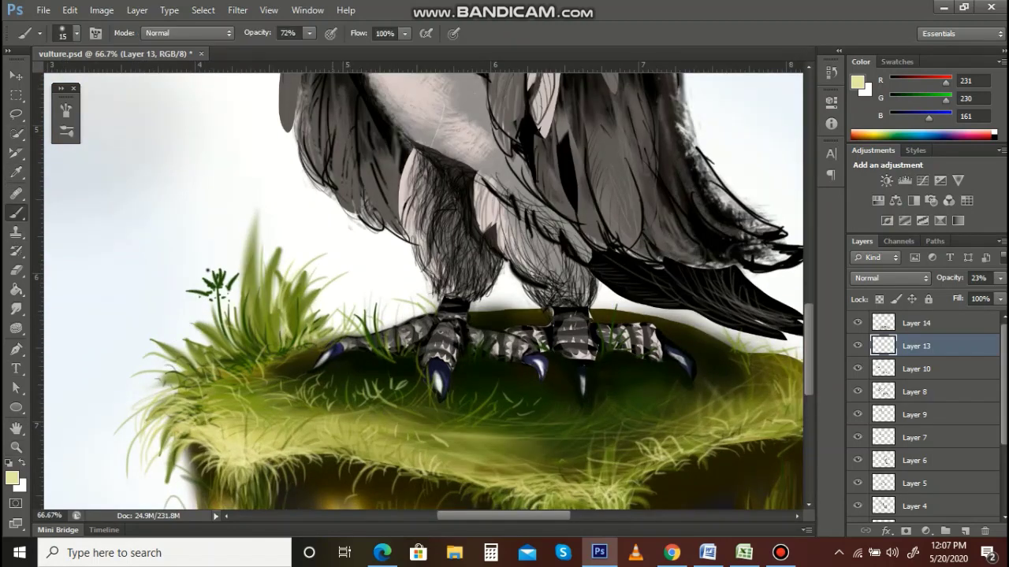
{"action": "key", "text": "d"}
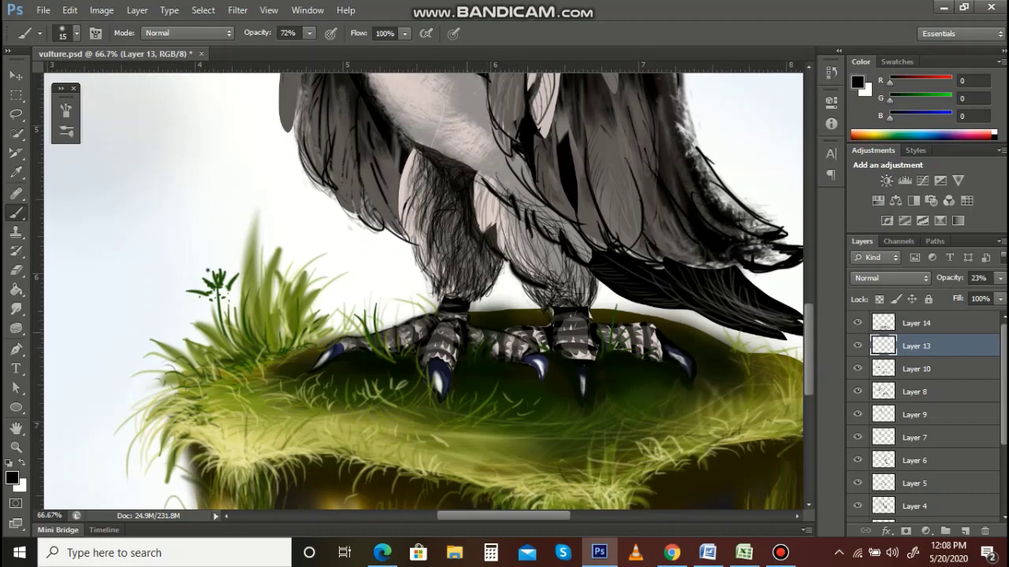
{"action": "mouse_move", "coordinate": [426, 357]}
{"action": "left_mouse_down"}
{"action": "mouse_move", "coordinate": [430, 339]}
{"action": "mouse_move", "coordinate": [456, 330]}
{"action": "mouse_move", "coordinate": [422, 325]}
{"action": "mouse_move", "coordinate": [415, 338]}
{"action": "mouse_move", "coordinate": [409, 327]}
{"action": "left_mouse_up"}
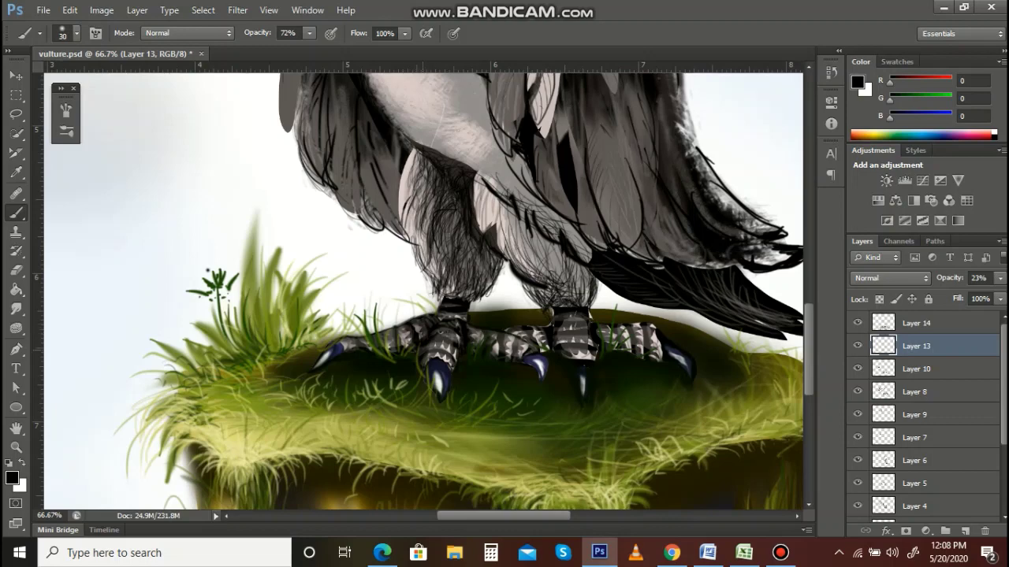
{"action": "left_click_drag", "start_coordinate": [480, 340], "coordinate": [473, 328]}
{"action": "left_click_drag", "start_coordinate": [399, 334], "coordinate": [389, 328]}
Step: Shade the toes of the foot nearest the tail in black, plus the far toe tip beside the grass
{"action": "left_click_drag", "start_coordinate": [566, 351], "coordinate": [561, 333]}
{"action": "left_click_drag", "start_coordinate": [591, 325], "coordinate": [532, 333]}
{"action": "mouse_move", "coordinate": [604, 329]}
{"action": "left_mouse_down"}
{"action": "mouse_move", "coordinate": [605, 342]}
{"action": "mouse_move", "coordinate": [619, 342]}
{"action": "mouse_move", "coordinate": [642, 328]}
{"action": "left_mouse_up"}
{"action": "left_click_drag", "start_coordinate": [588, 357], "coordinate": [513, 355]}
{"action": "left_click_drag", "start_coordinate": [366, 345], "coordinate": [344, 346]}
{"action": "key", "text": "z"}
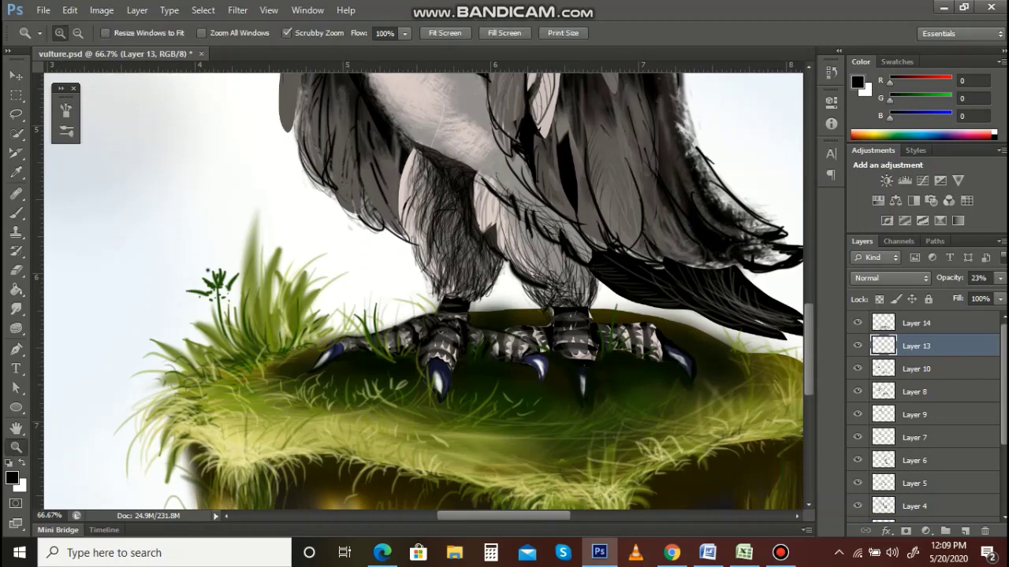